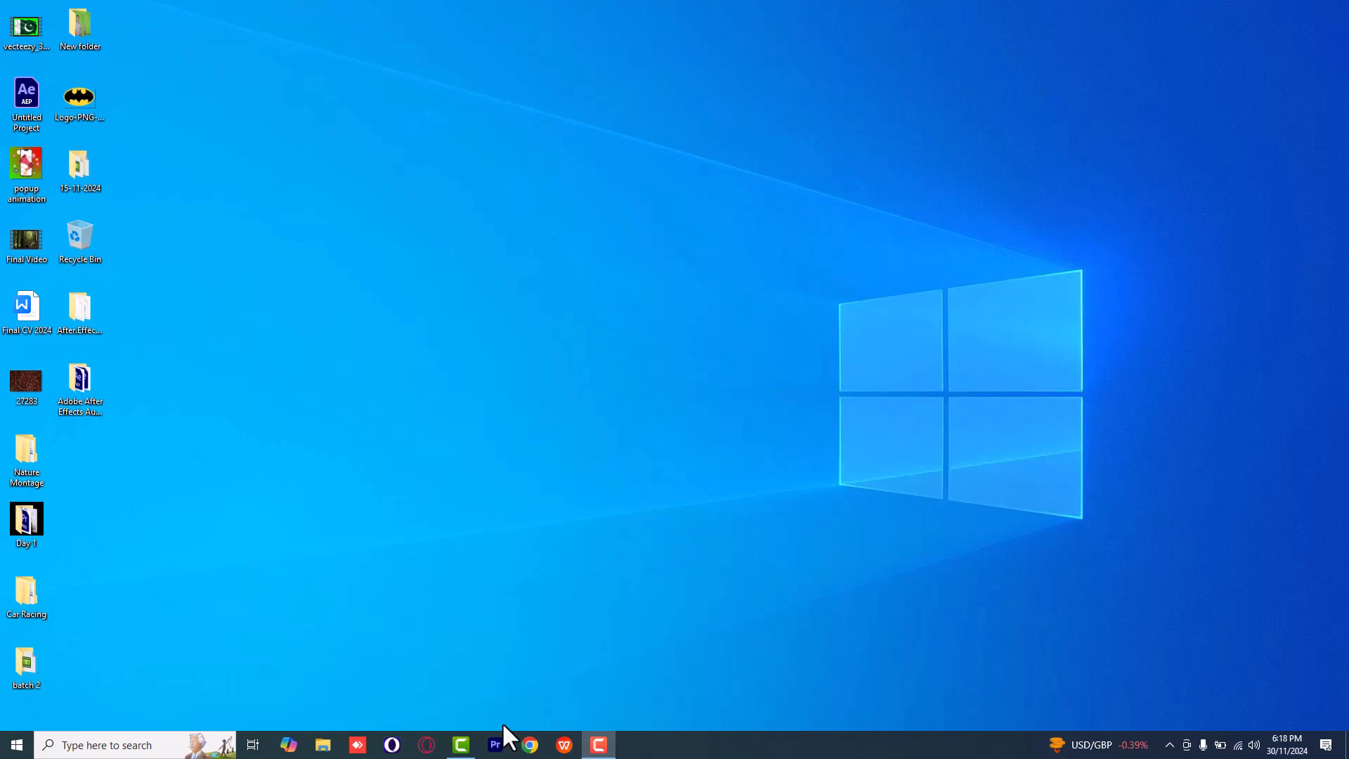
# Open the recent Car Racing Montage project in Premiere Pro.
pyautogui.click(661, 520)
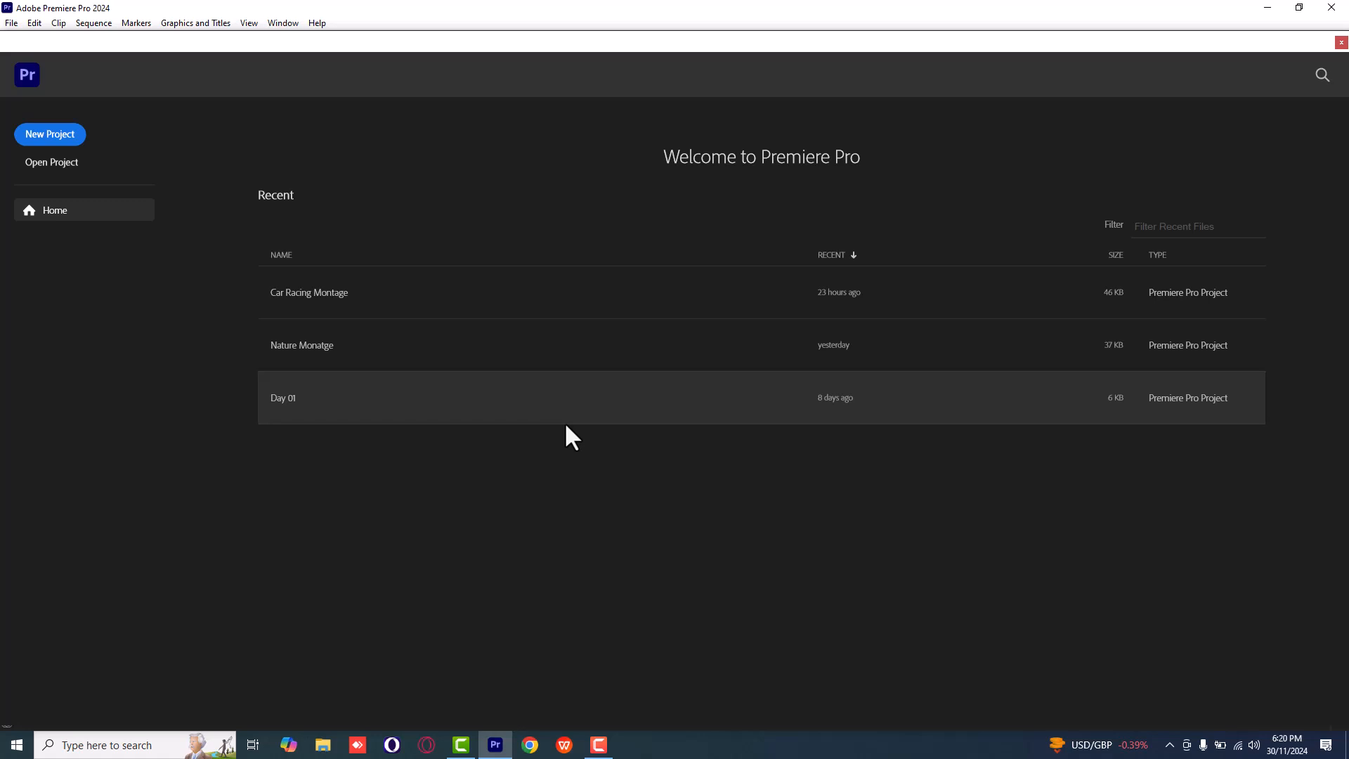
pyautogui.click(441, 313)
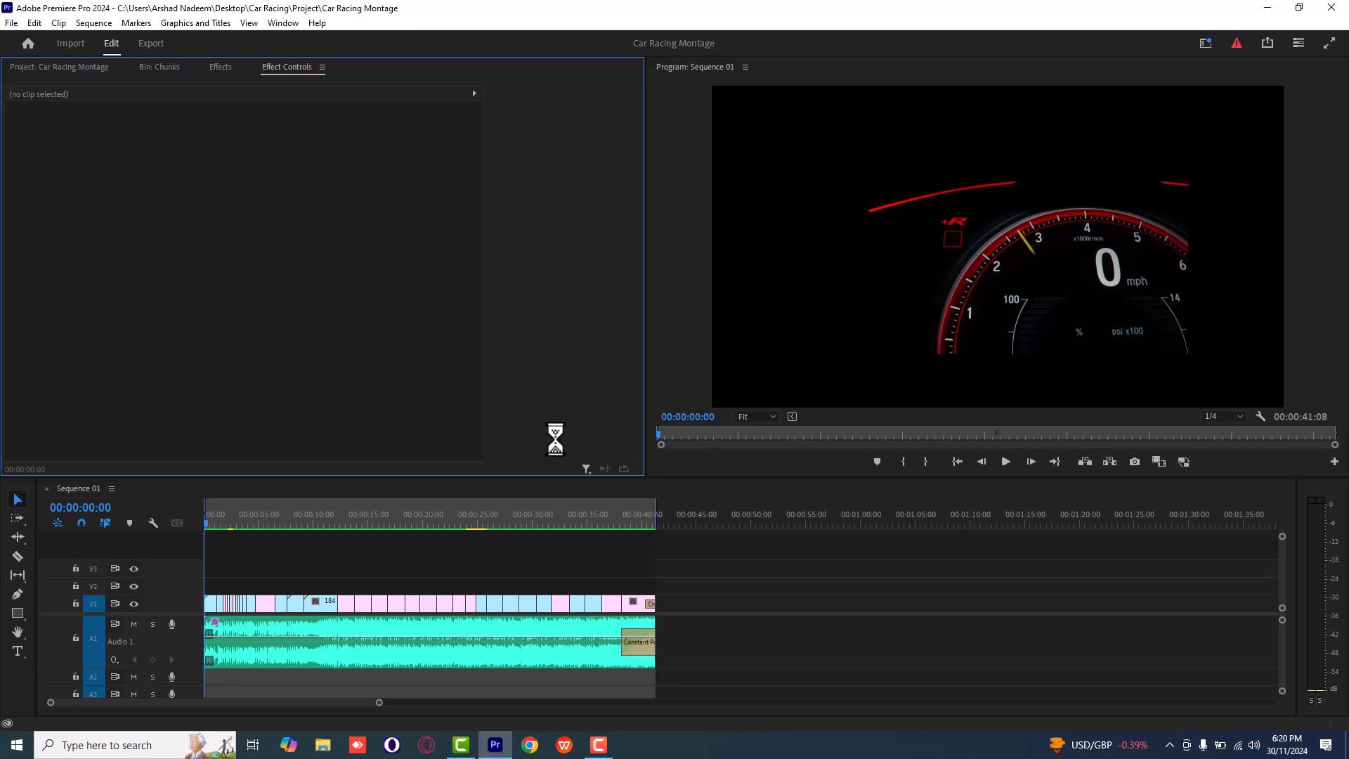
# Play Sequence 01 almost to its end, stop it, and move the playhead back to 00:00:18:12.
pyautogui.click(720, 601)
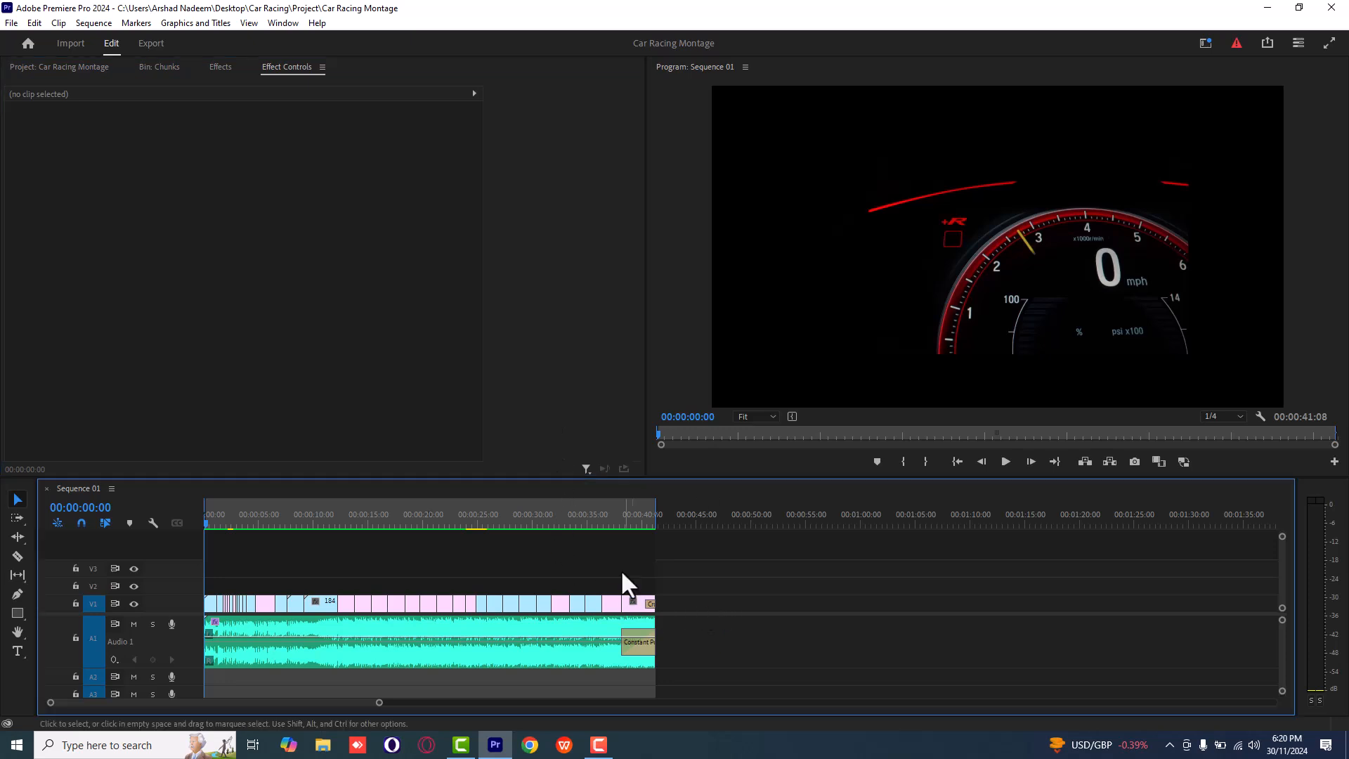
pyautogui.press('space')
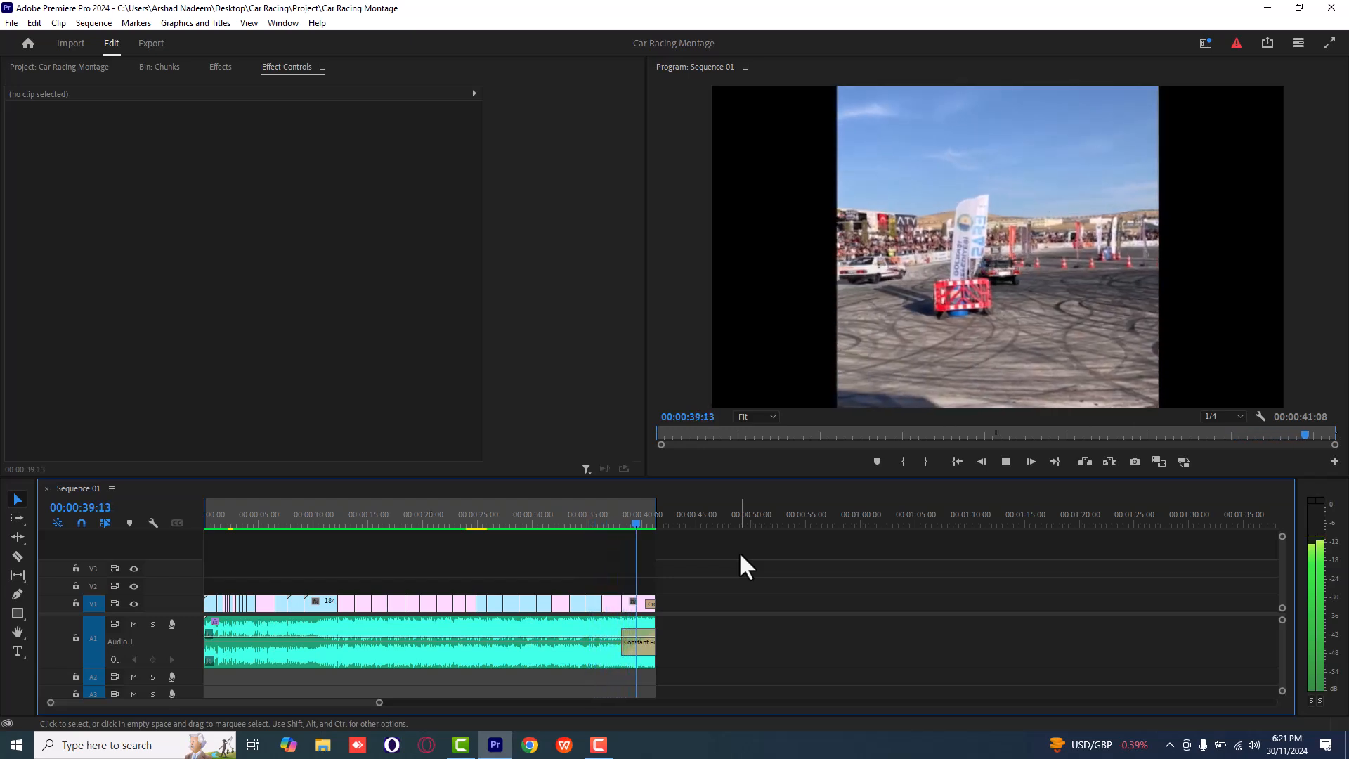
pyautogui.press('space')
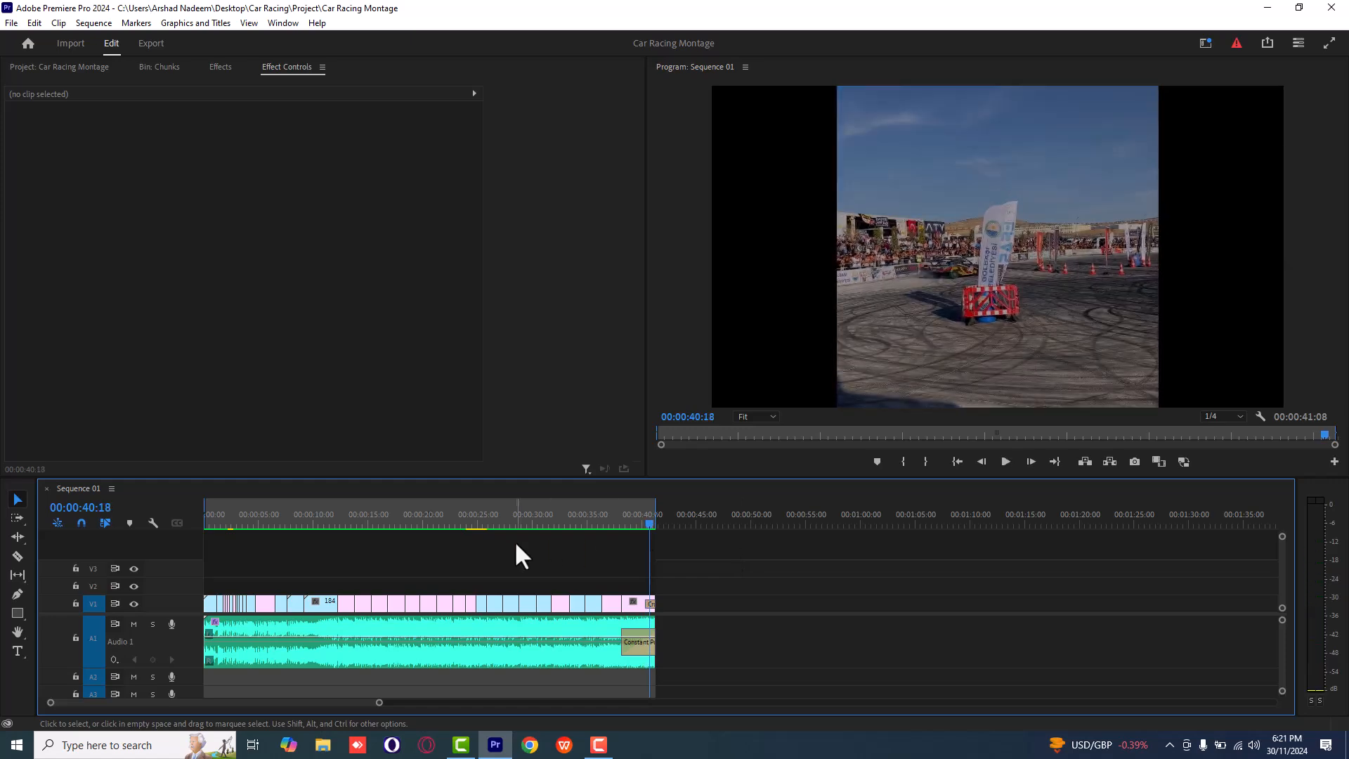
pyautogui.moveTo(506, 521); pyautogui.dragTo(407, 538)
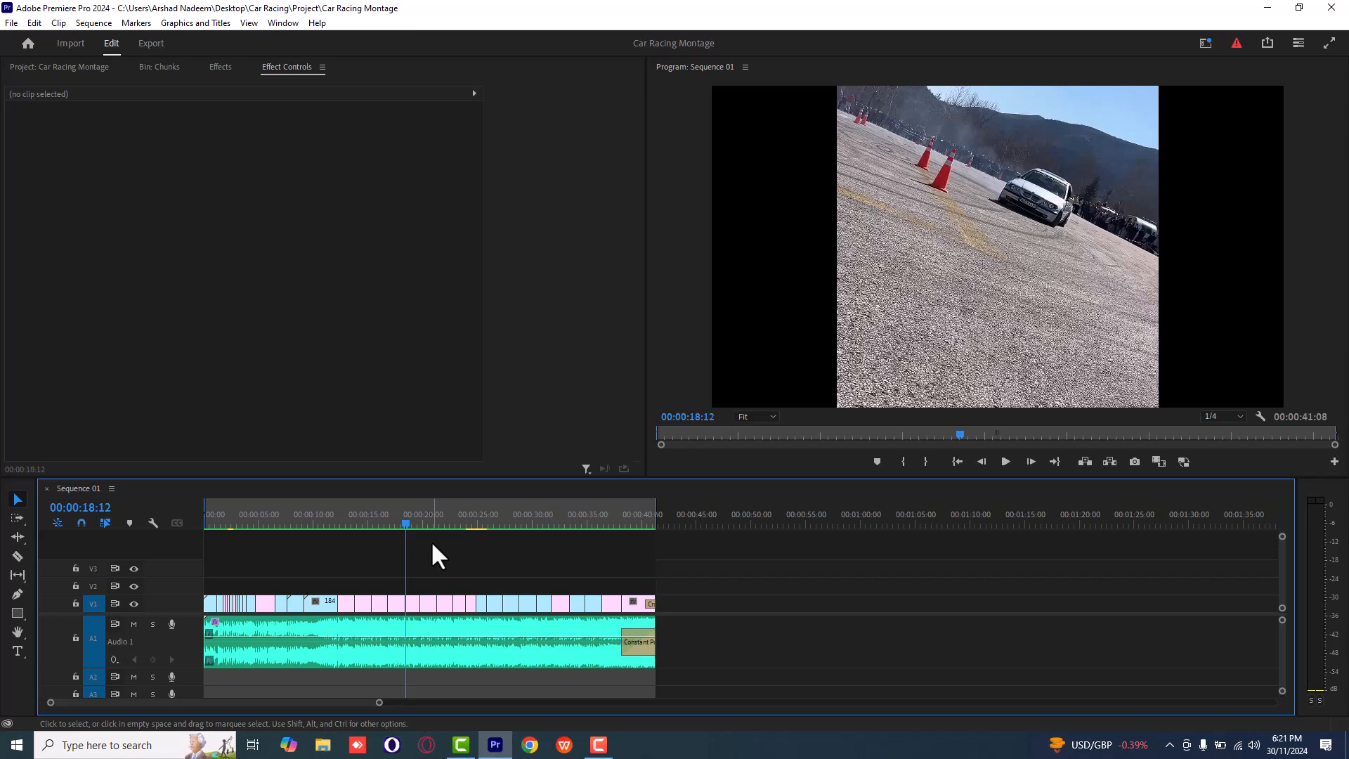
# Switch to Chrome with the NeXskill profile, search the web for "pexles" and open the Pexels website.
pyautogui.click(530, 745)
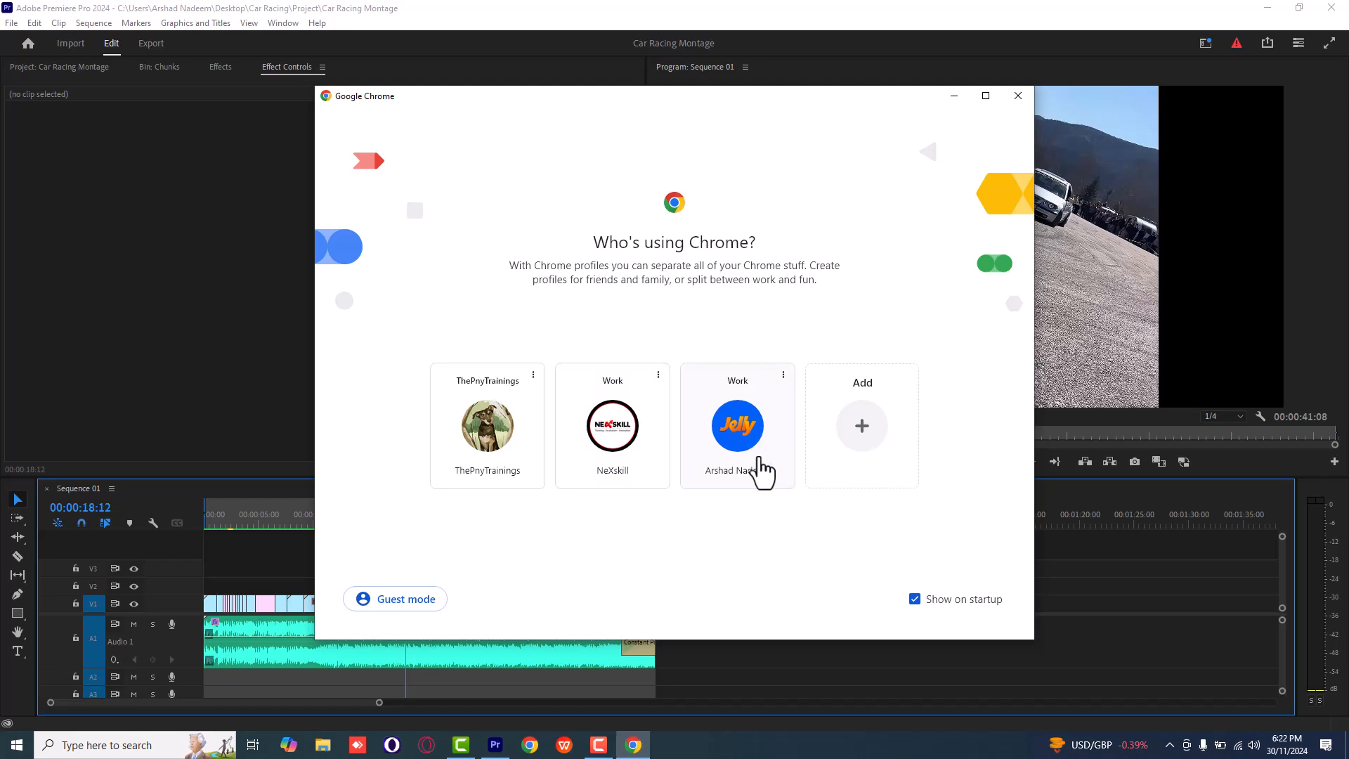
pyautogui.click(636, 450)
pyautogui.click(464, 45)
pyautogui.write('pexles')
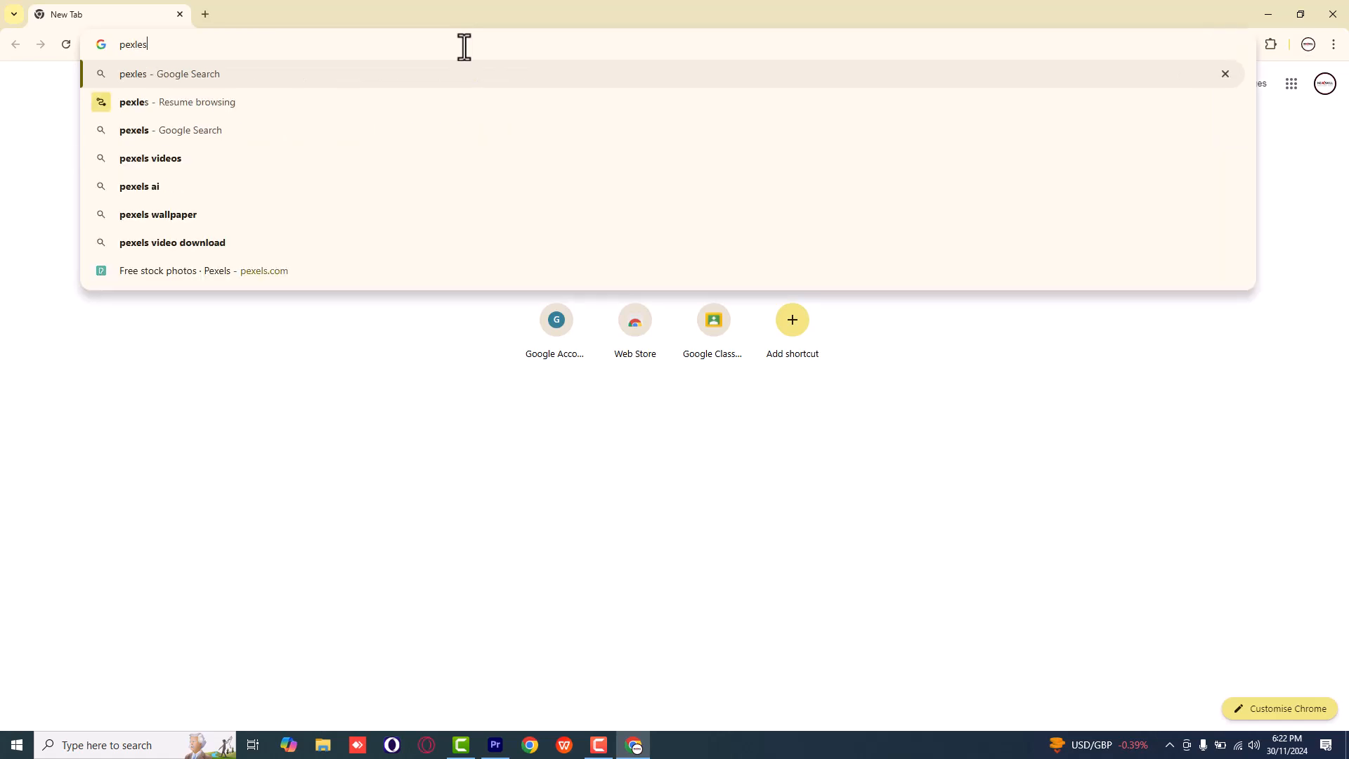
pyautogui.press('Return')
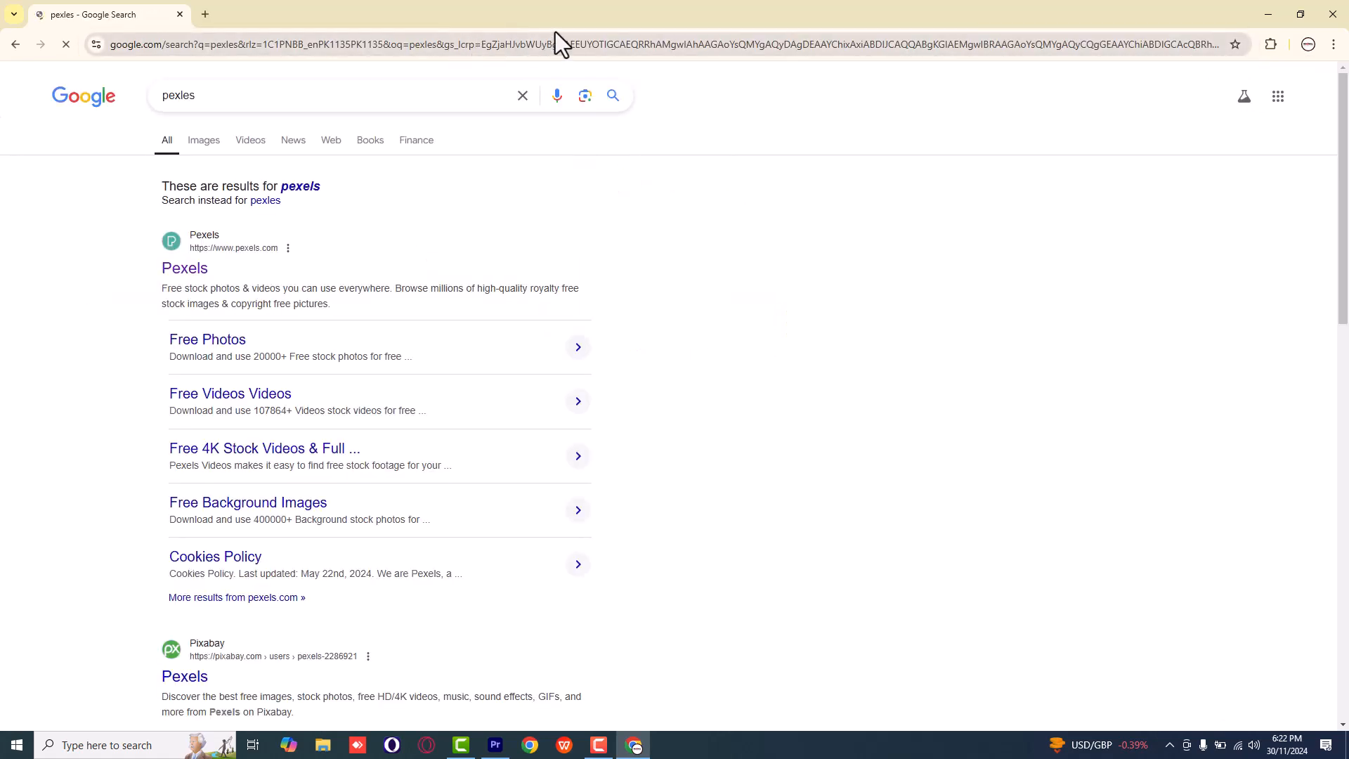
pyautogui.click(193, 279)
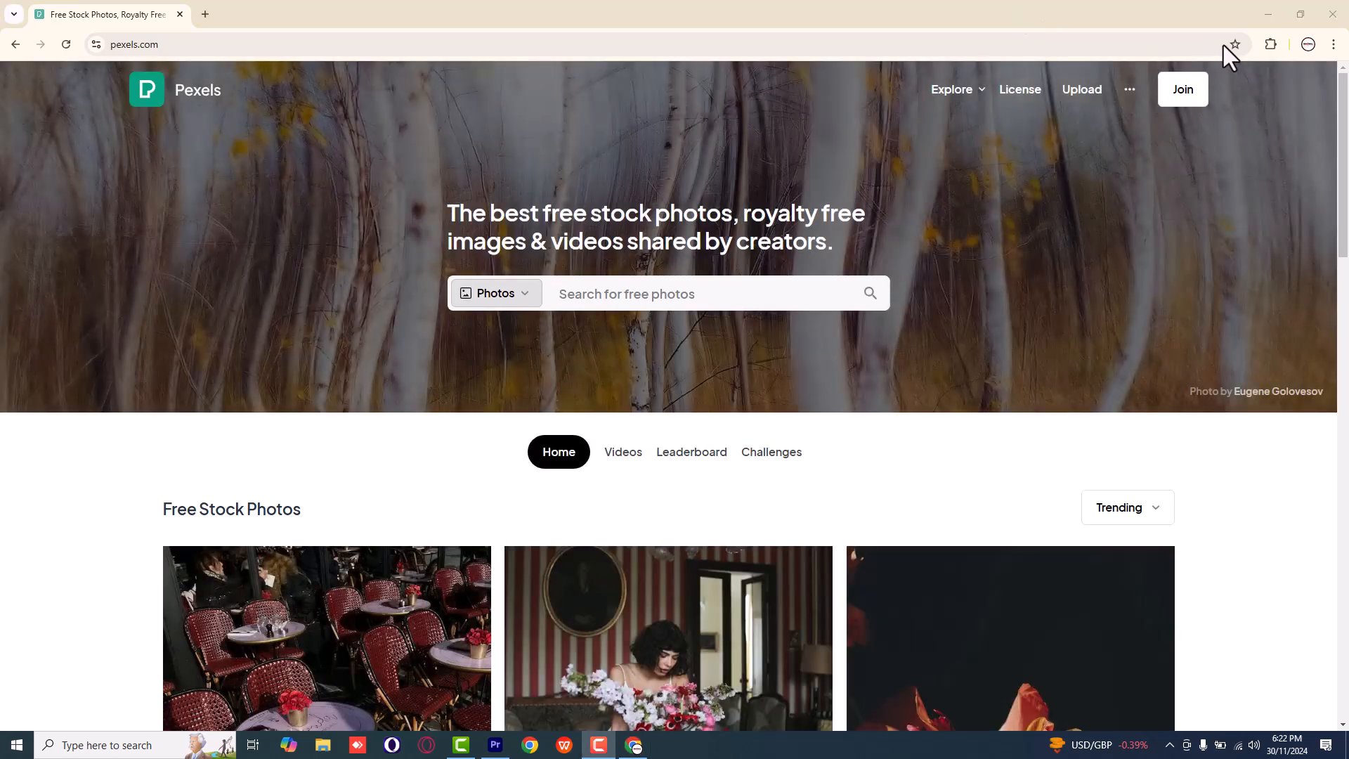
# Search the Pexels photo library for "cars".
pyautogui.click(605, 295)
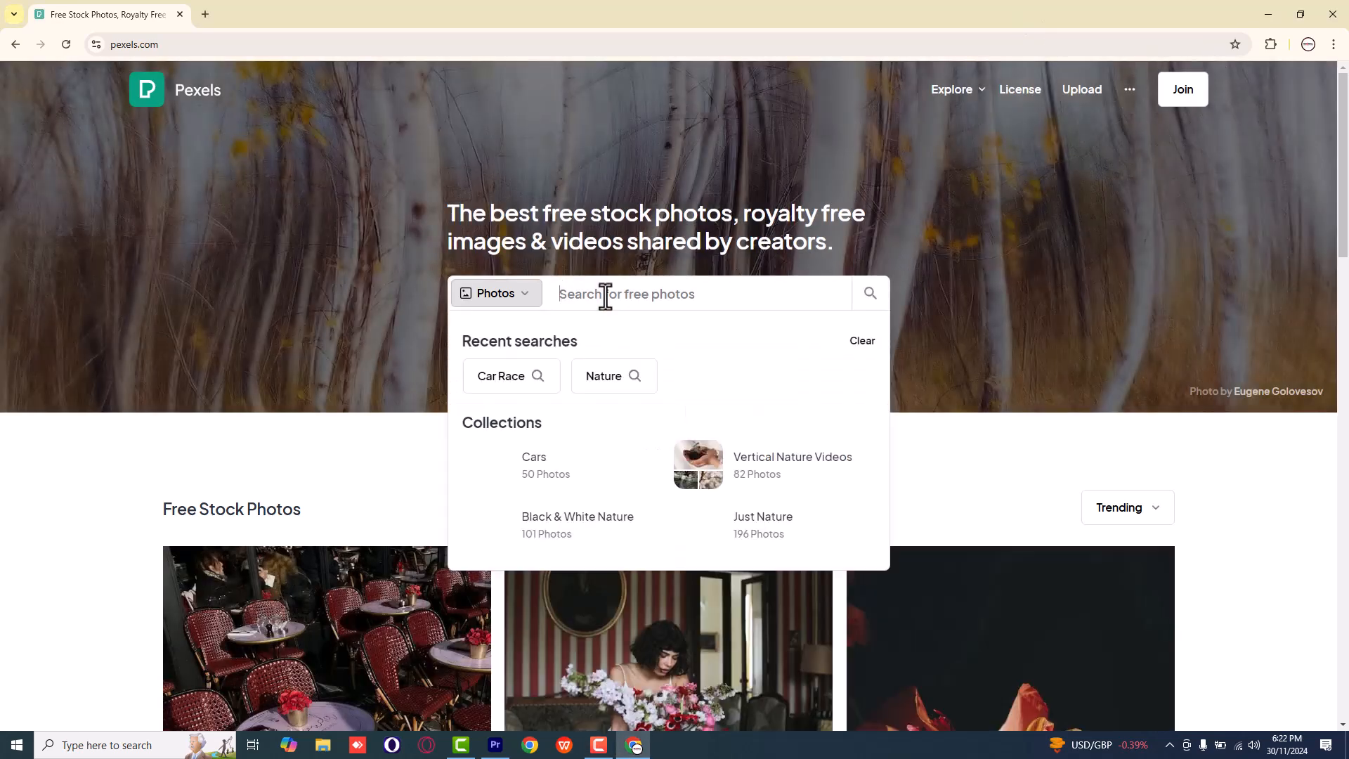
pyautogui.write('c')
pyautogui.press('Return')
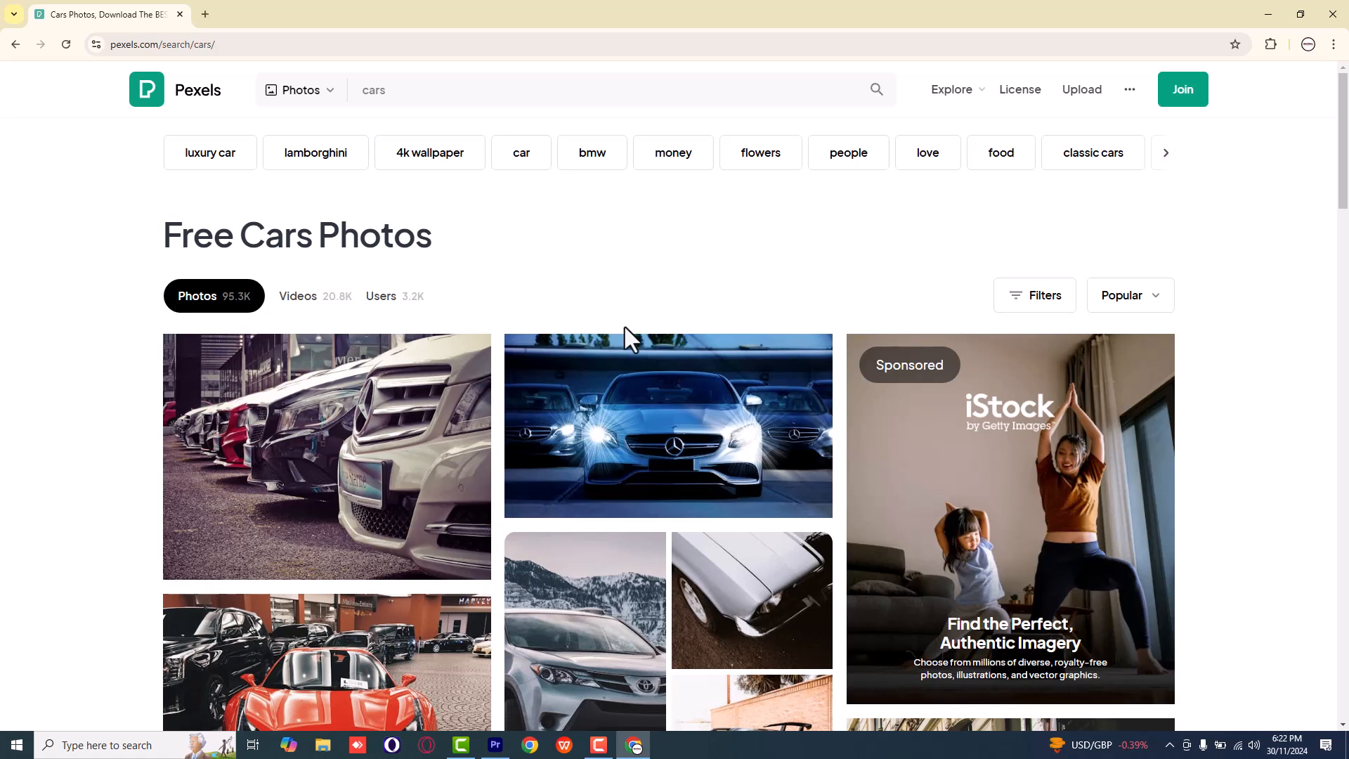
pyautogui.scroll(-2, 626, 323)
pyautogui.moveTo(666, 337)
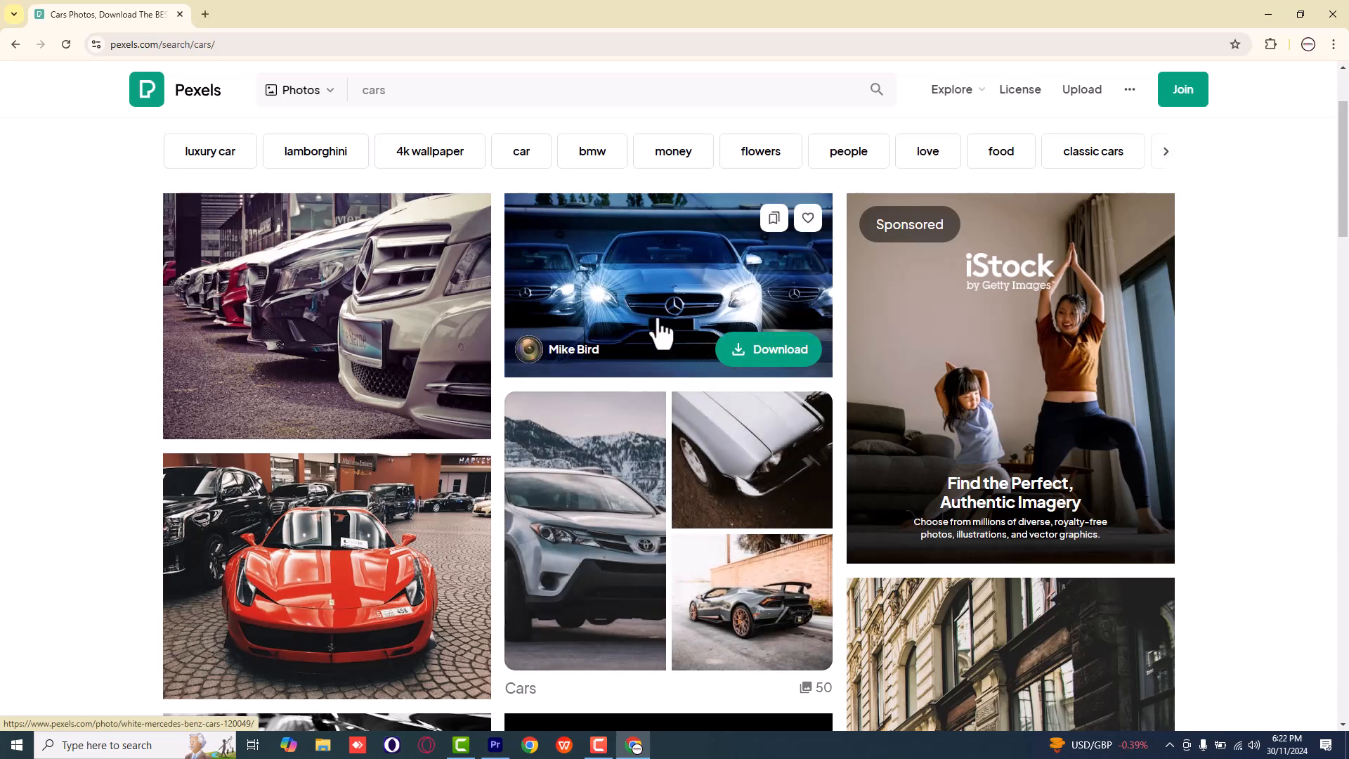
pyautogui.click(665, 307)
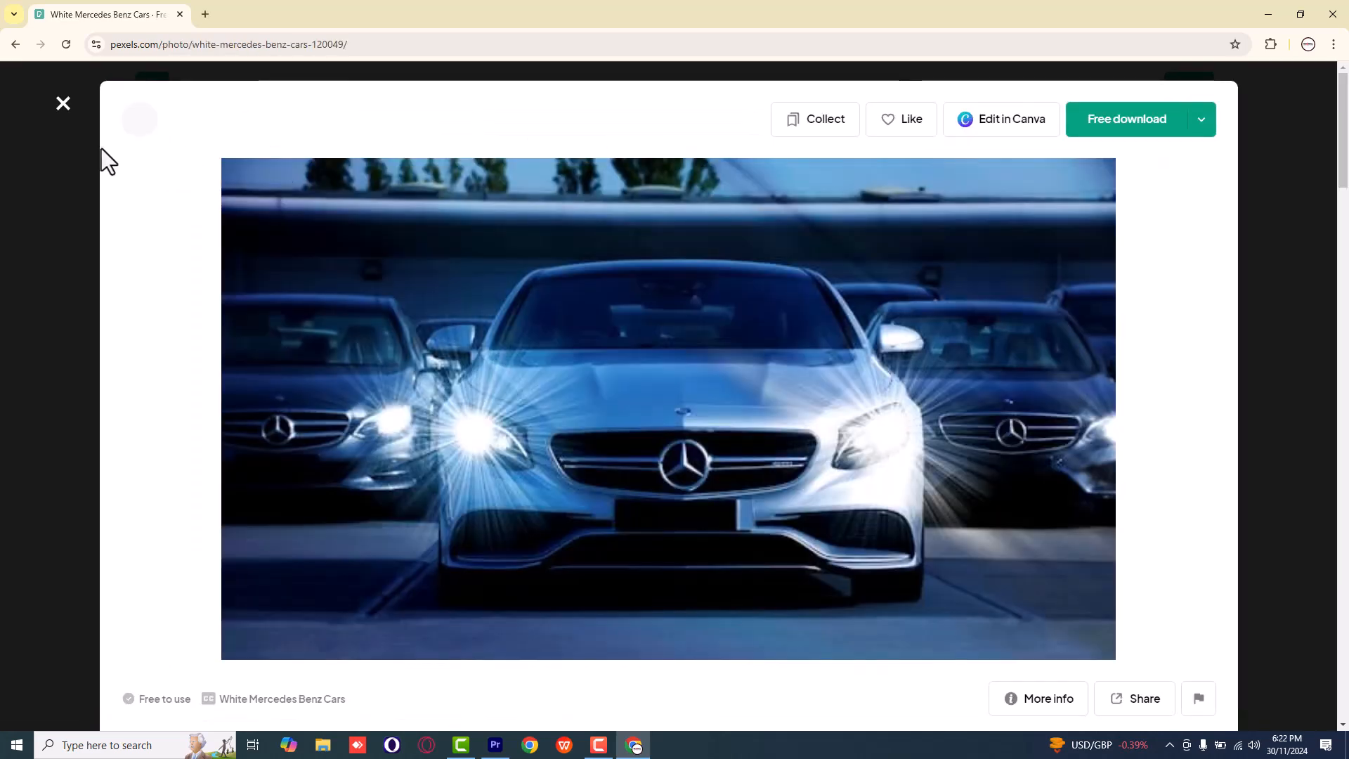
pyautogui.click(67, 104)
# Open the white Mercedes Benz photo and the red Ferrari photo from the results in separate new tabs.
pyautogui.rightClick(644, 296)
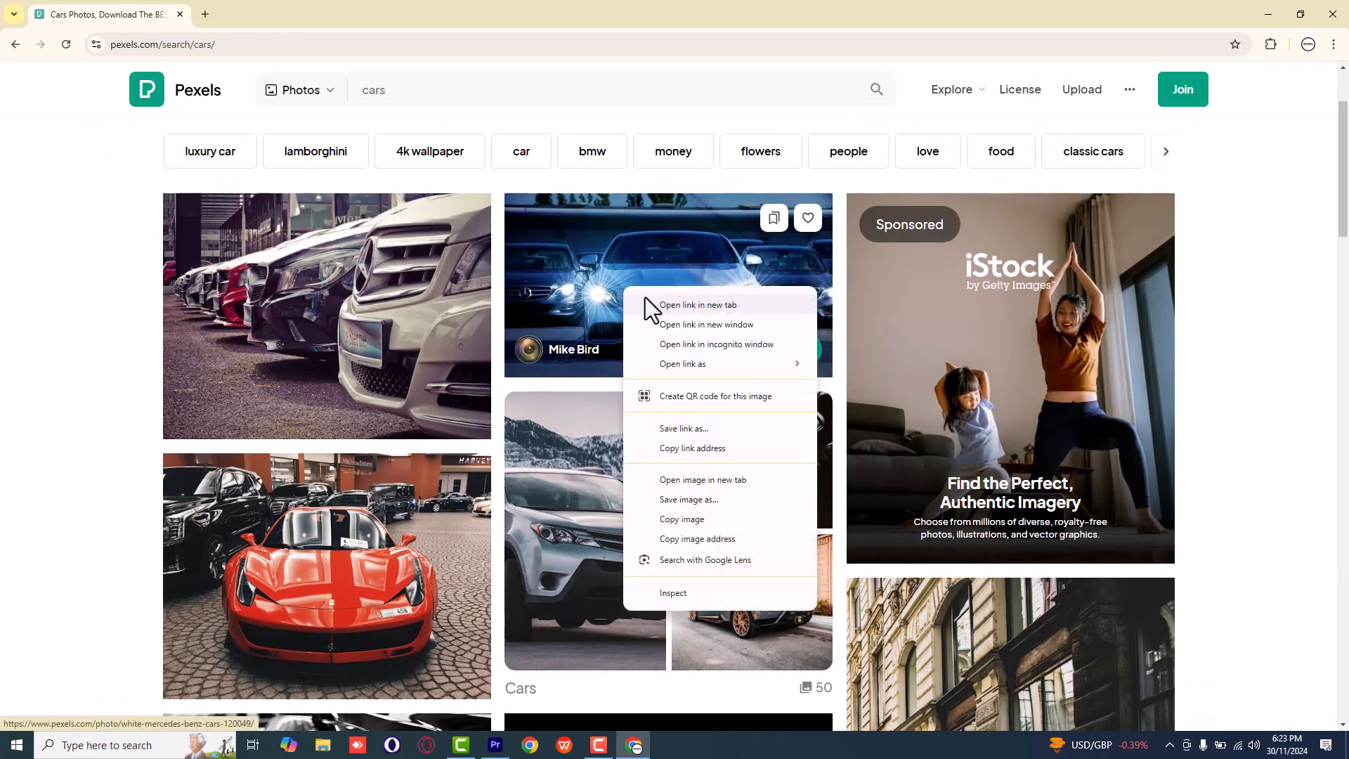
pyautogui.click(675, 305)
pyautogui.scroll(-3, 632, 432)
pyautogui.rightClick(360, 341)
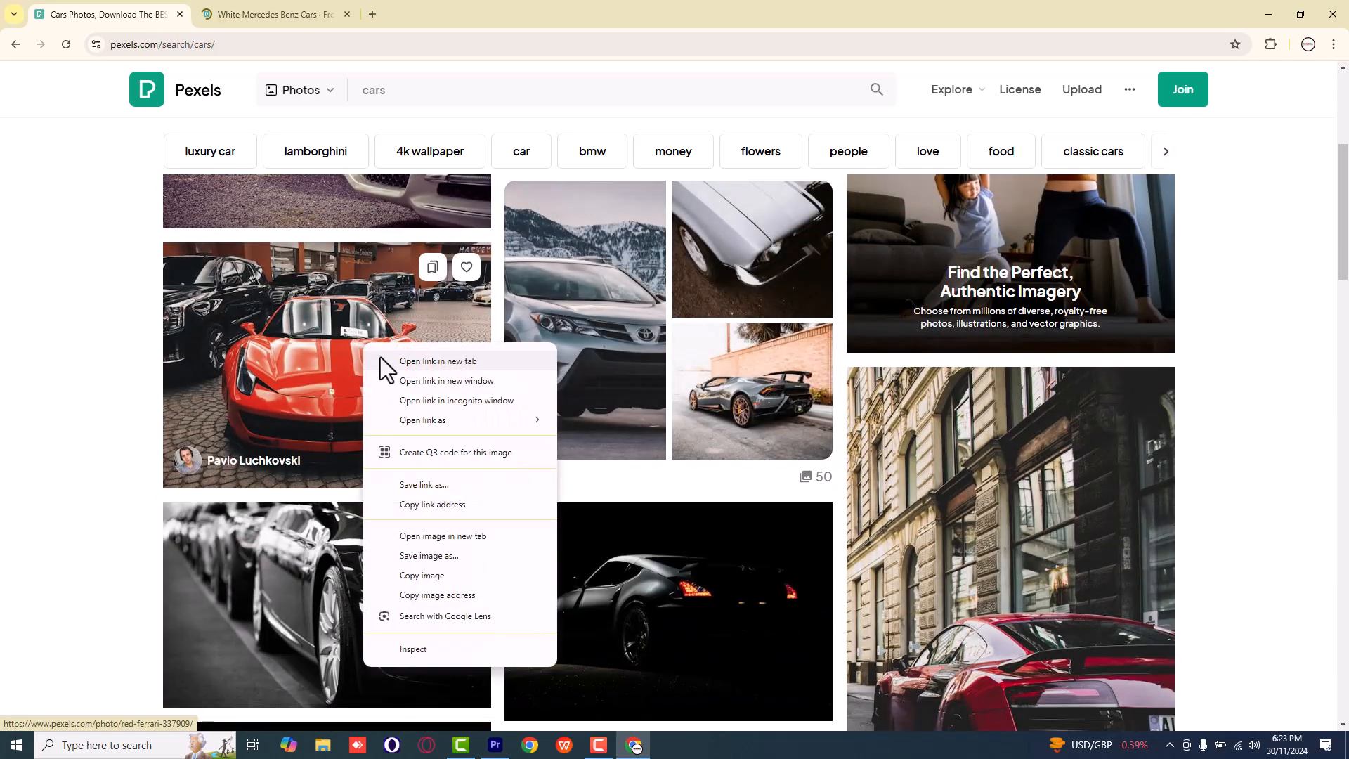
pyautogui.click(381, 358)
# Open the photo of the red vehicle on the road and the striped red convertible coupe photo in separate new tabs.
pyautogui.scroll(-3, 559, 454)
pyautogui.scroll(-2, 993, 415)
pyautogui.rightClick(991, 383)
pyautogui.click(1004, 394)
pyautogui.scroll(-3, 998, 461)
pyautogui.scroll(-7, 1001, 460)
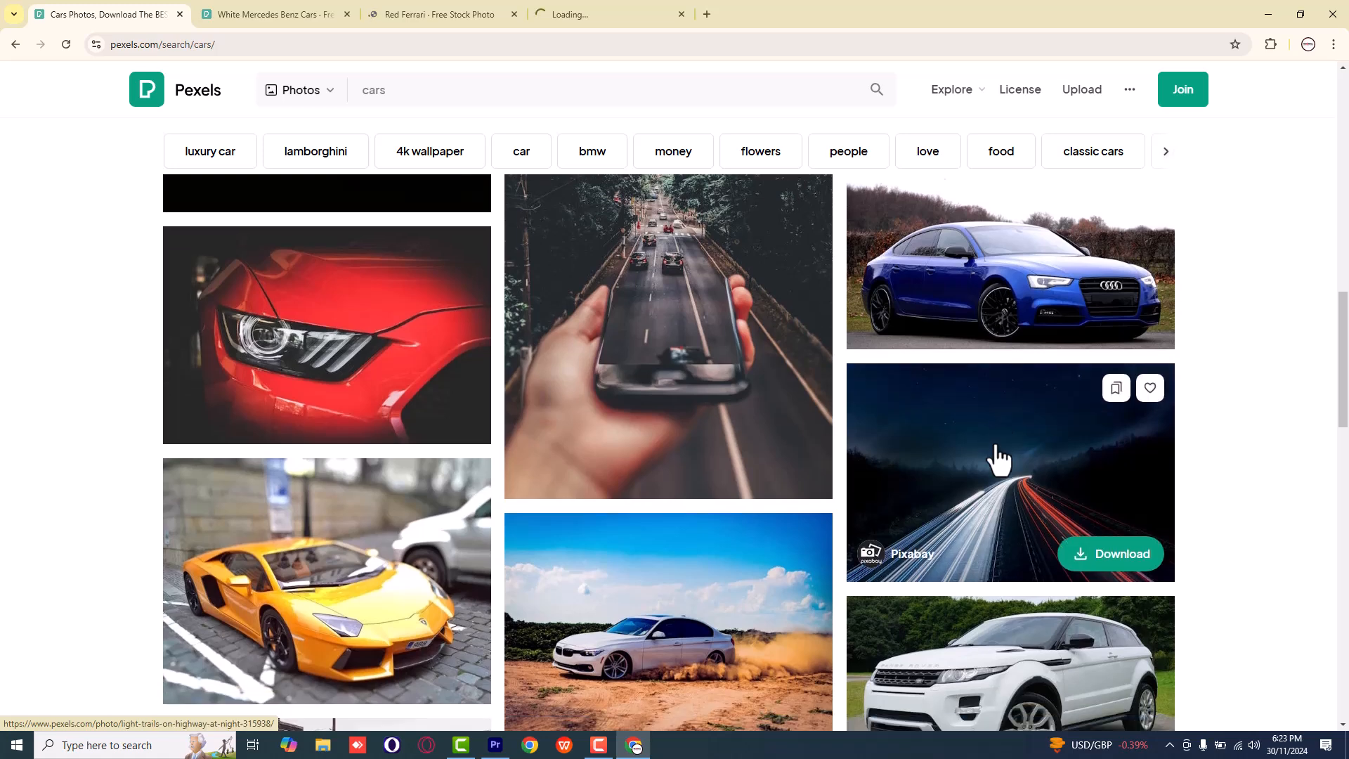
pyautogui.scroll(-5, 998, 460)
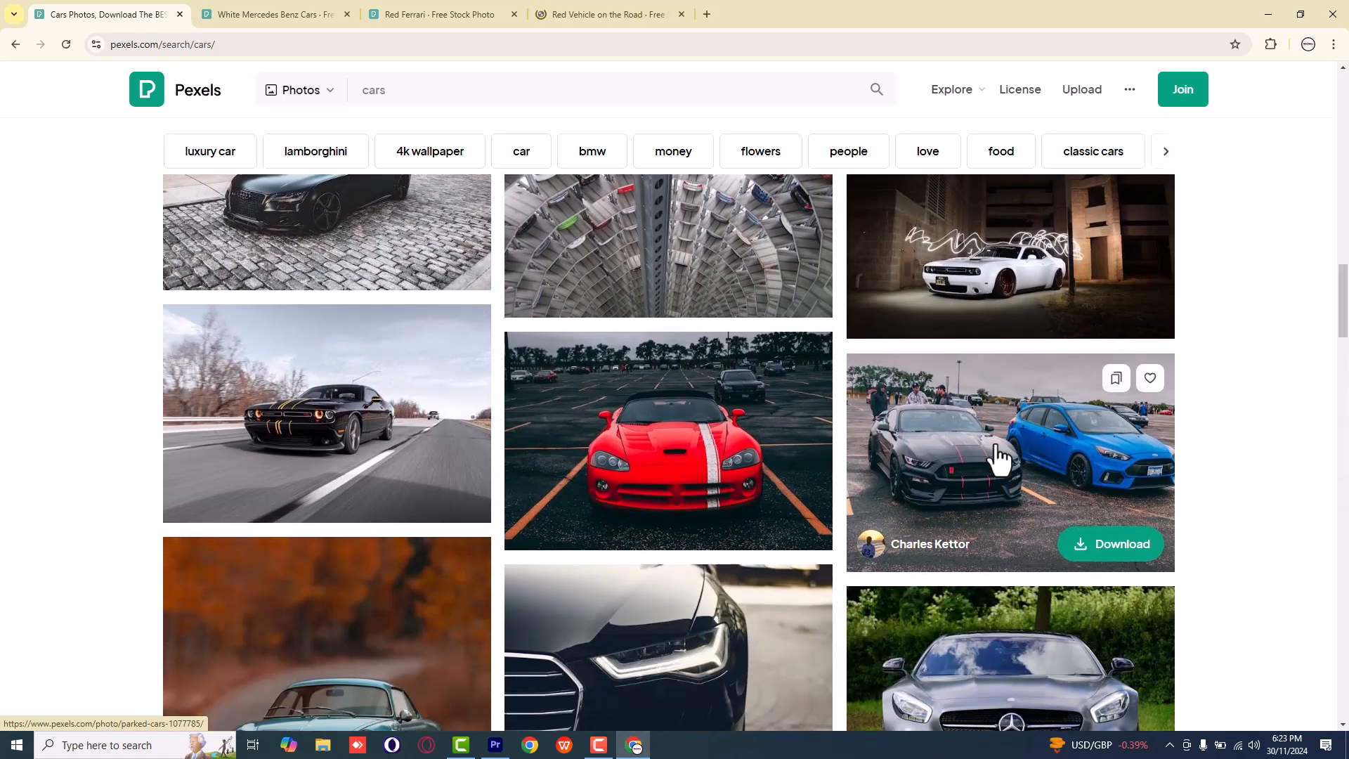
pyautogui.scroll(-2, 991, 449)
pyautogui.rightClick(714, 300)
pyautogui.press('Escape')
pyautogui.rightClick(716, 299)
pyautogui.click(731, 304)
# Download the white Mercedes Benz photo in the Large 1920×1079 size.
pyautogui.click(222, 8)
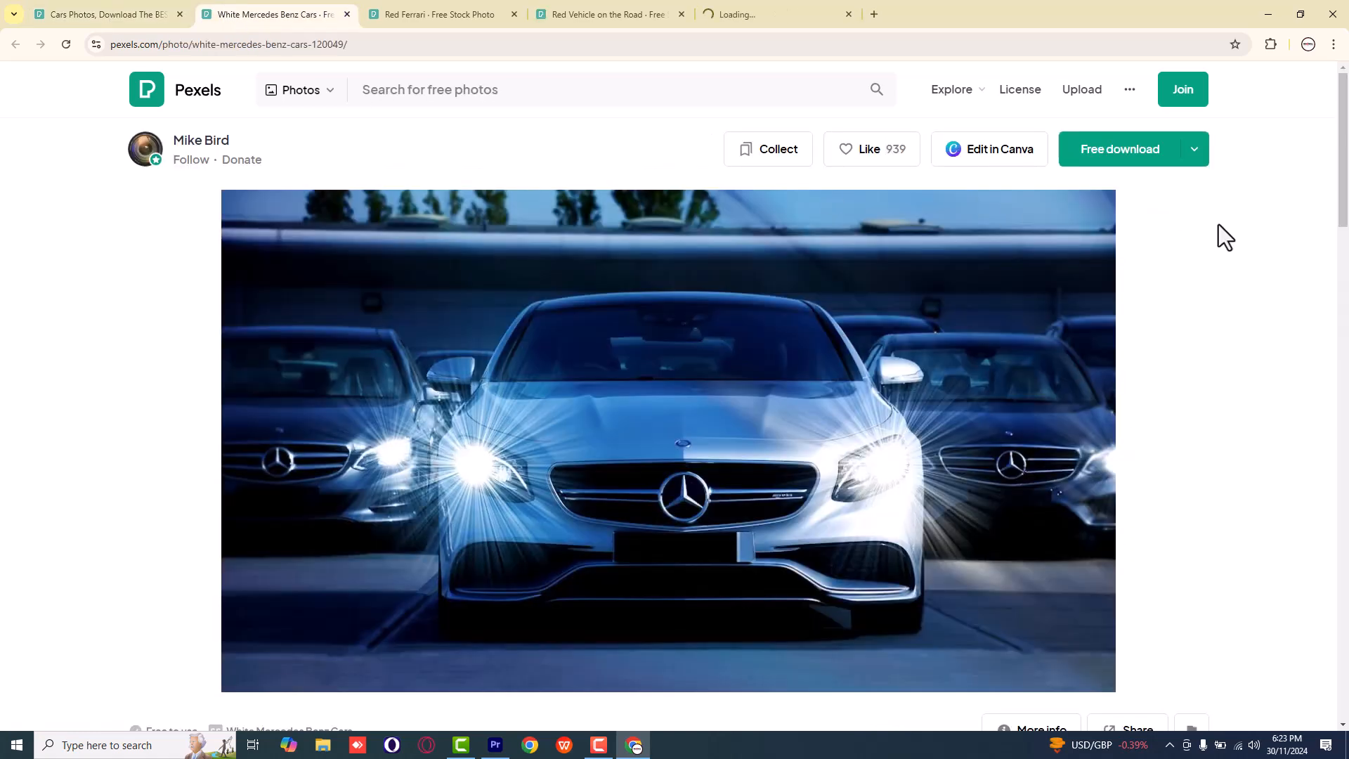
pyautogui.click(1197, 160)
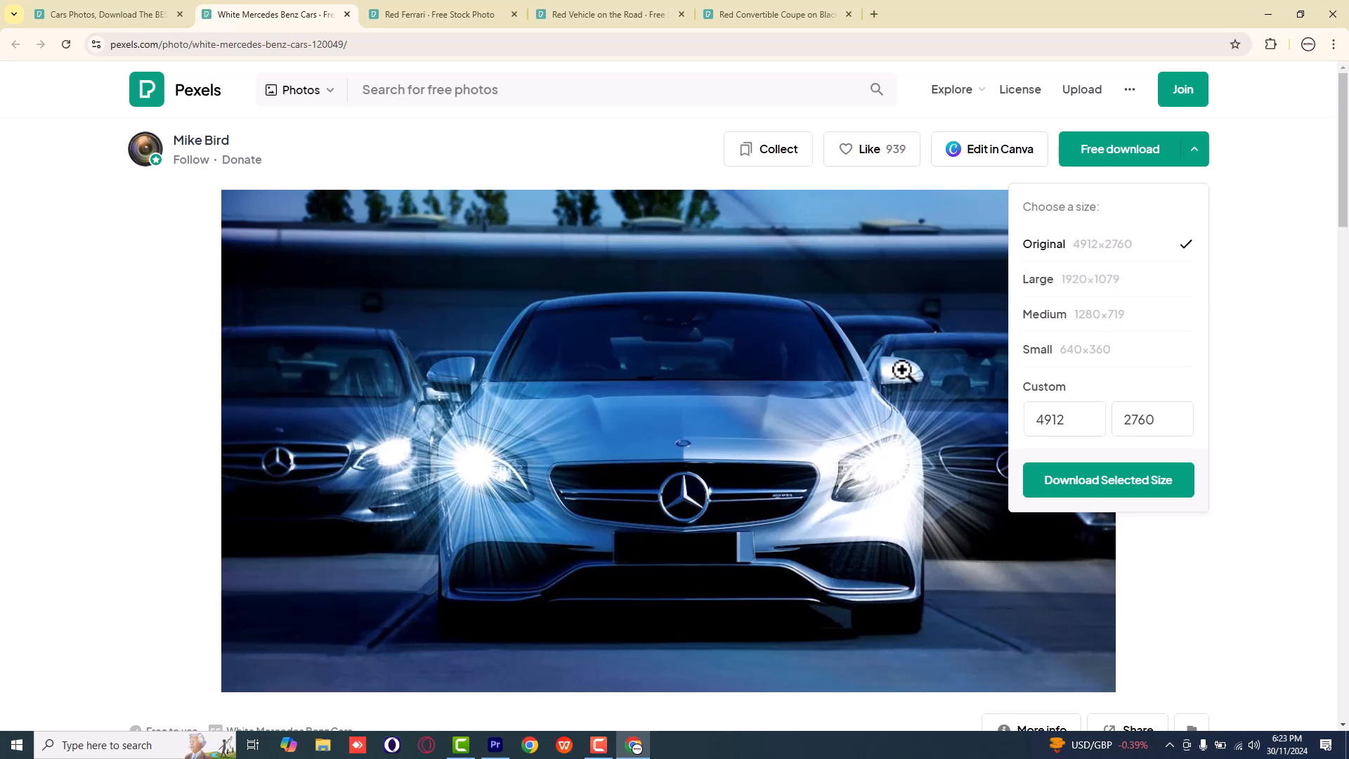
pyautogui.click(1079, 290)
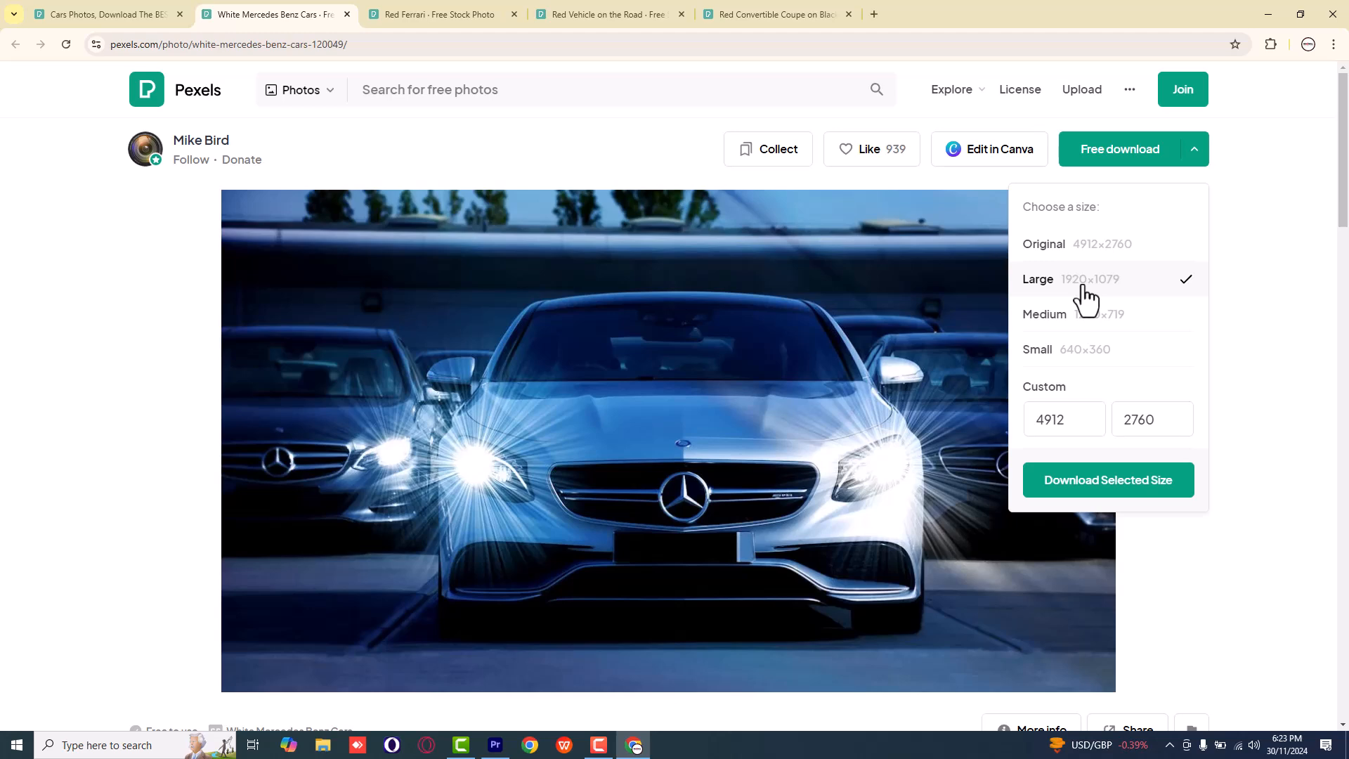
pyautogui.click(1125, 490)
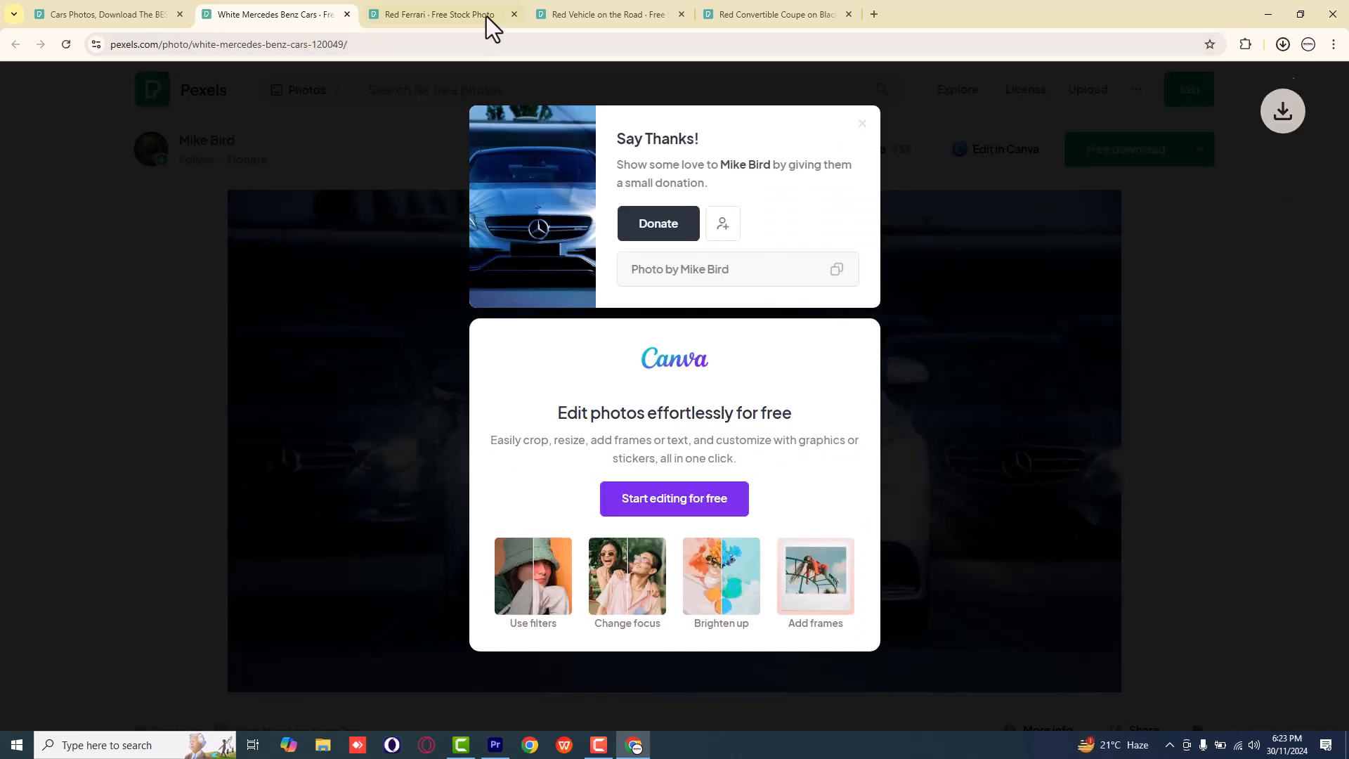
# Download the red Ferrari photo in the Large 1920×1440 size.
pyautogui.click(492, 18)
pyautogui.click(1195, 148)
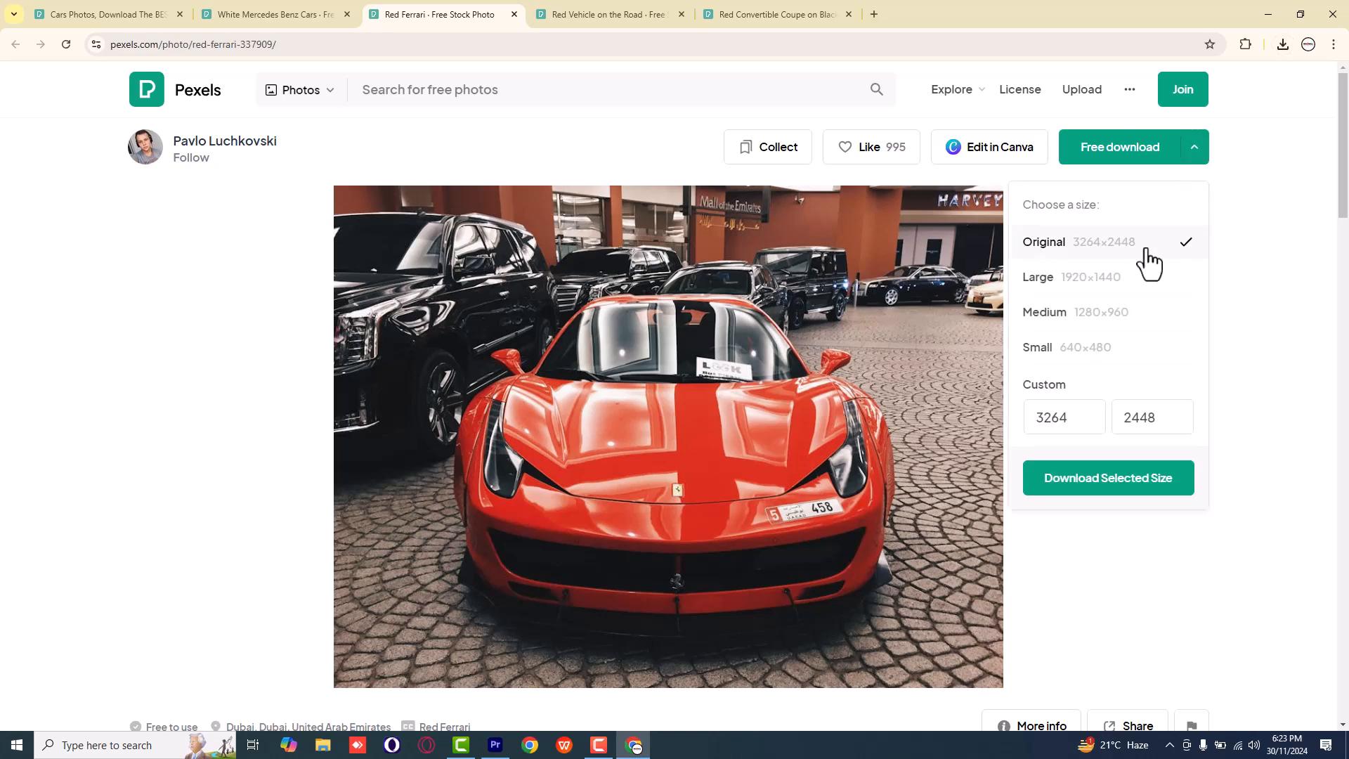
pyautogui.click(1092, 281)
pyautogui.click(1114, 491)
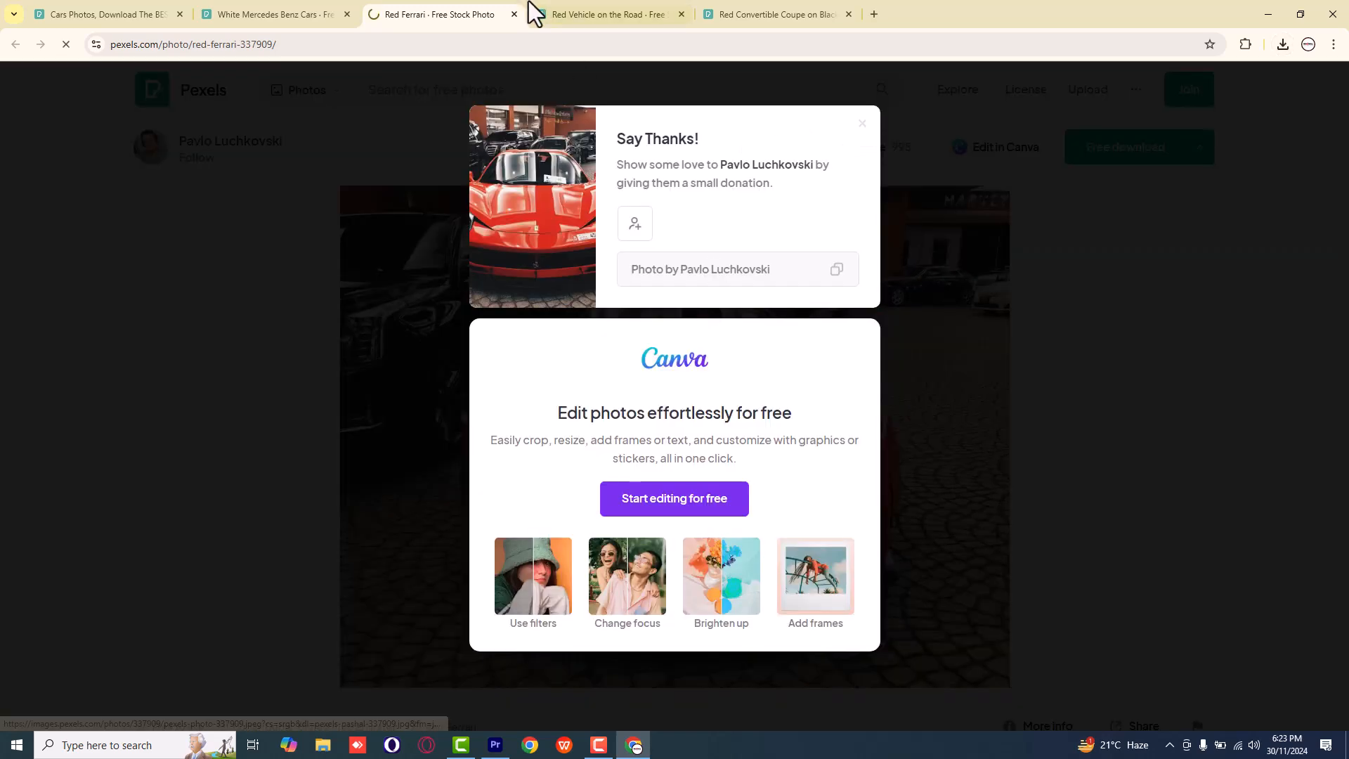
# Download the photo of the red vehicle on the road in the Large 1920×2995 size.
pyautogui.click(594, 14)
pyautogui.click(1195, 151)
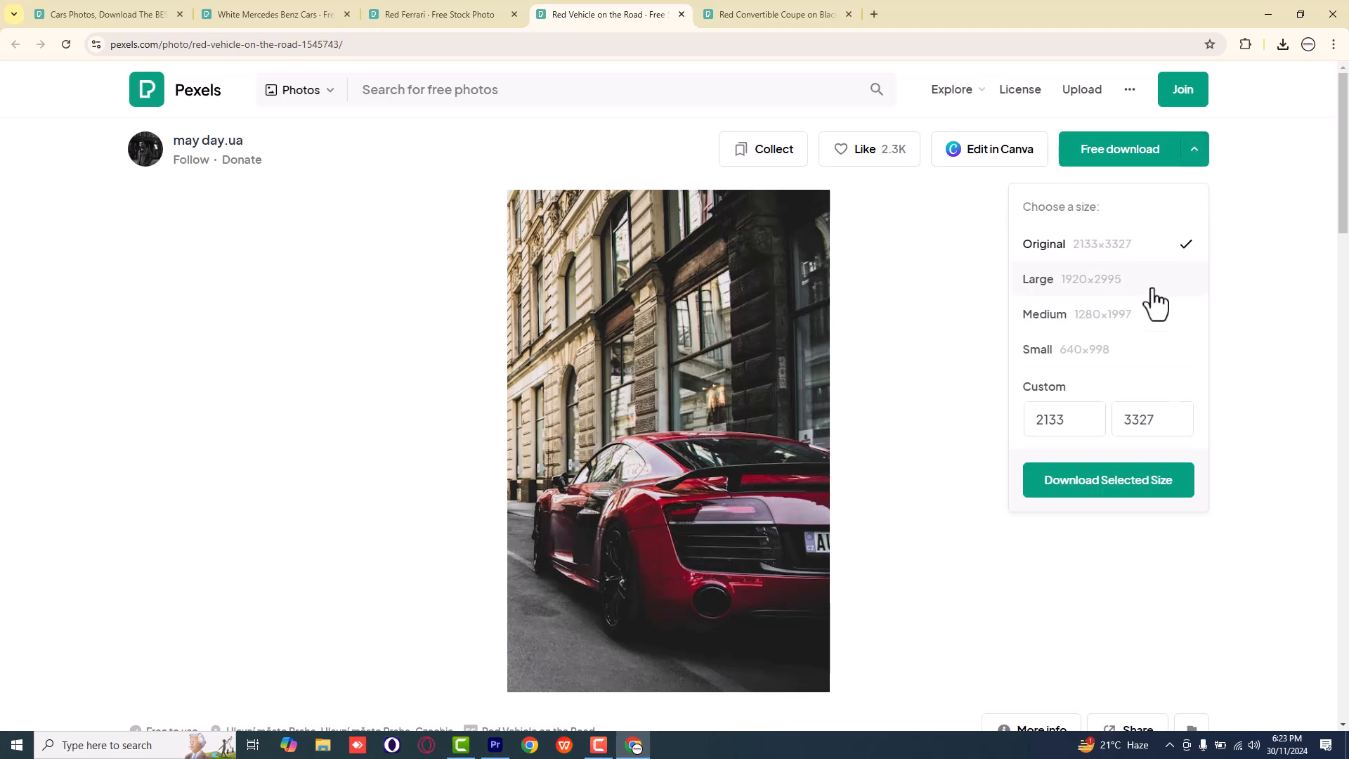
pyautogui.click(1119, 295)
pyautogui.click(1117, 485)
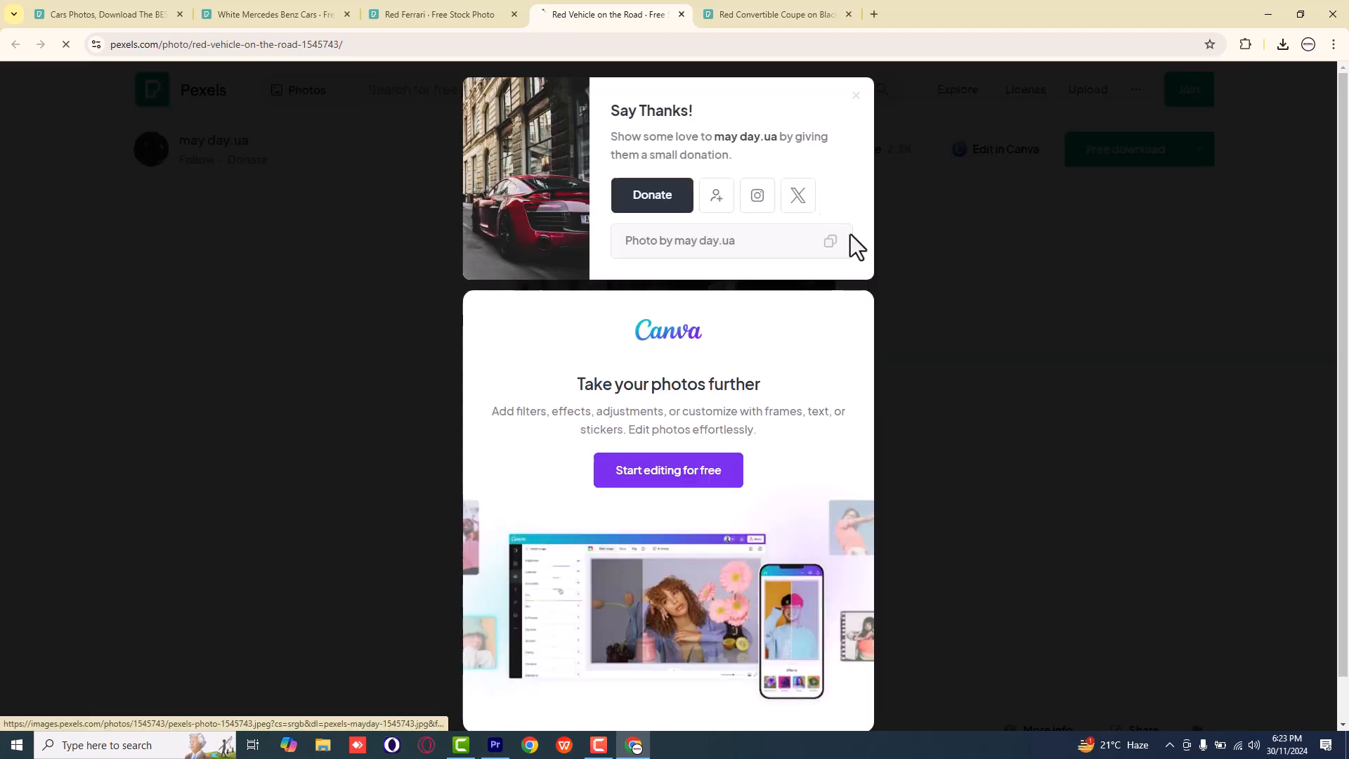
# Download the red convertible coupe photo in the Large size.
pyautogui.click(745, 7)
pyautogui.click(1195, 151)
pyautogui.click(1112, 283)
pyautogui.click(1118, 481)
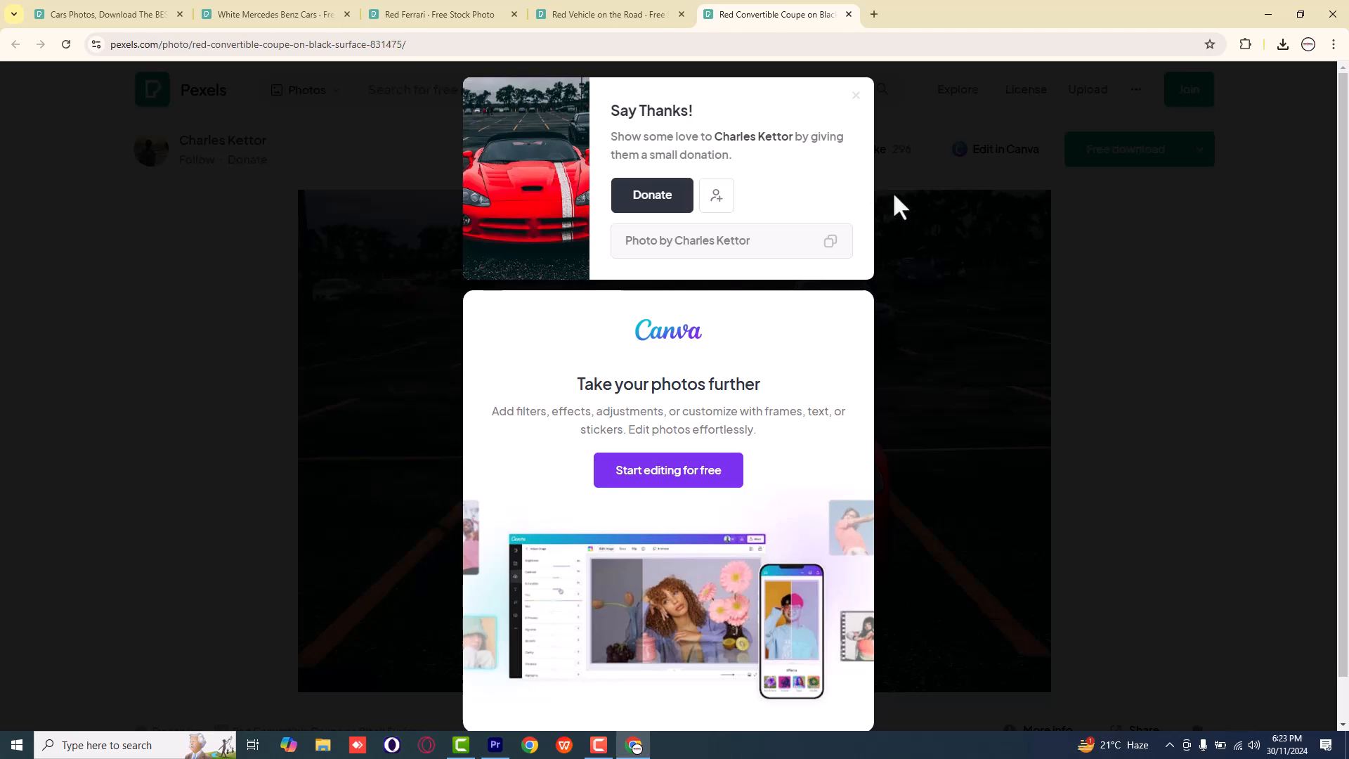
# Switch back to Premiere Pro and show the Car Racing Montage project's bins.
pyautogui.click(496, 748)
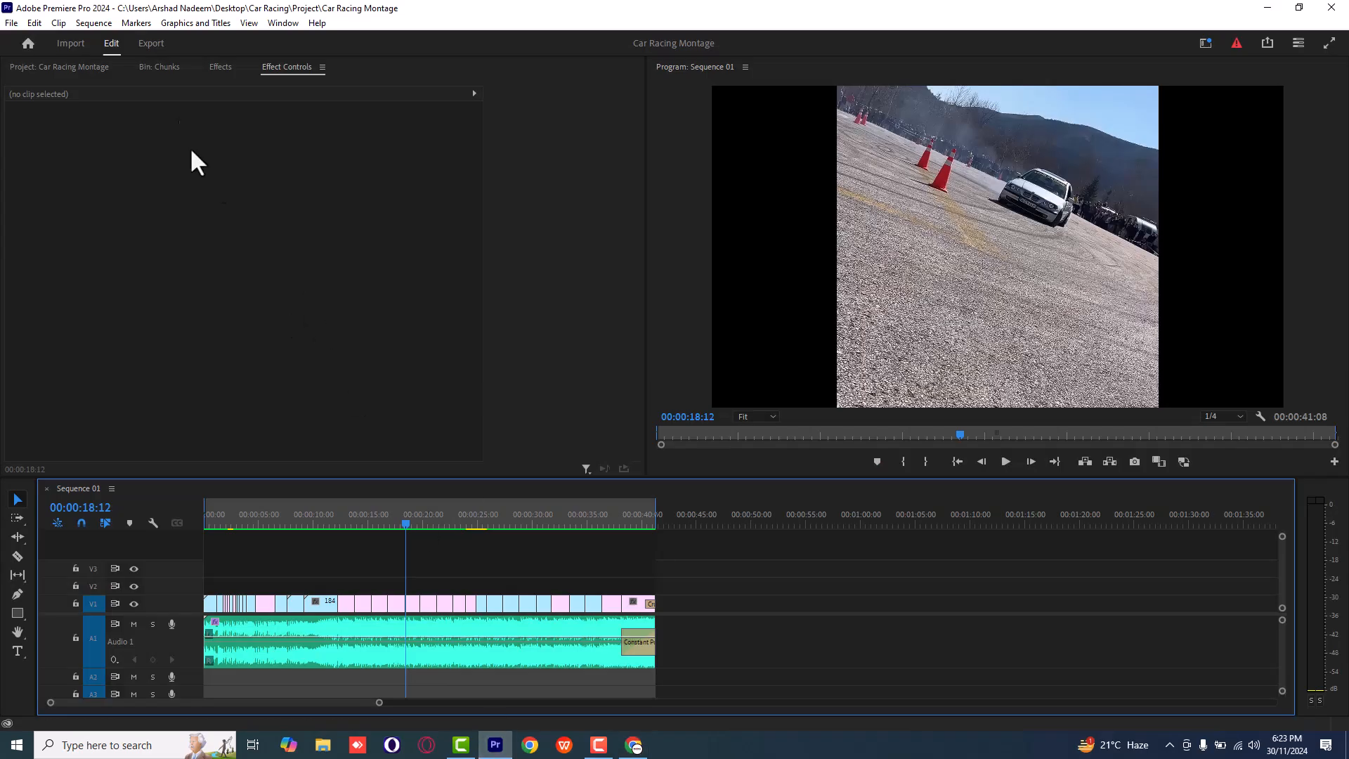
pyautogui.click(79, 67)
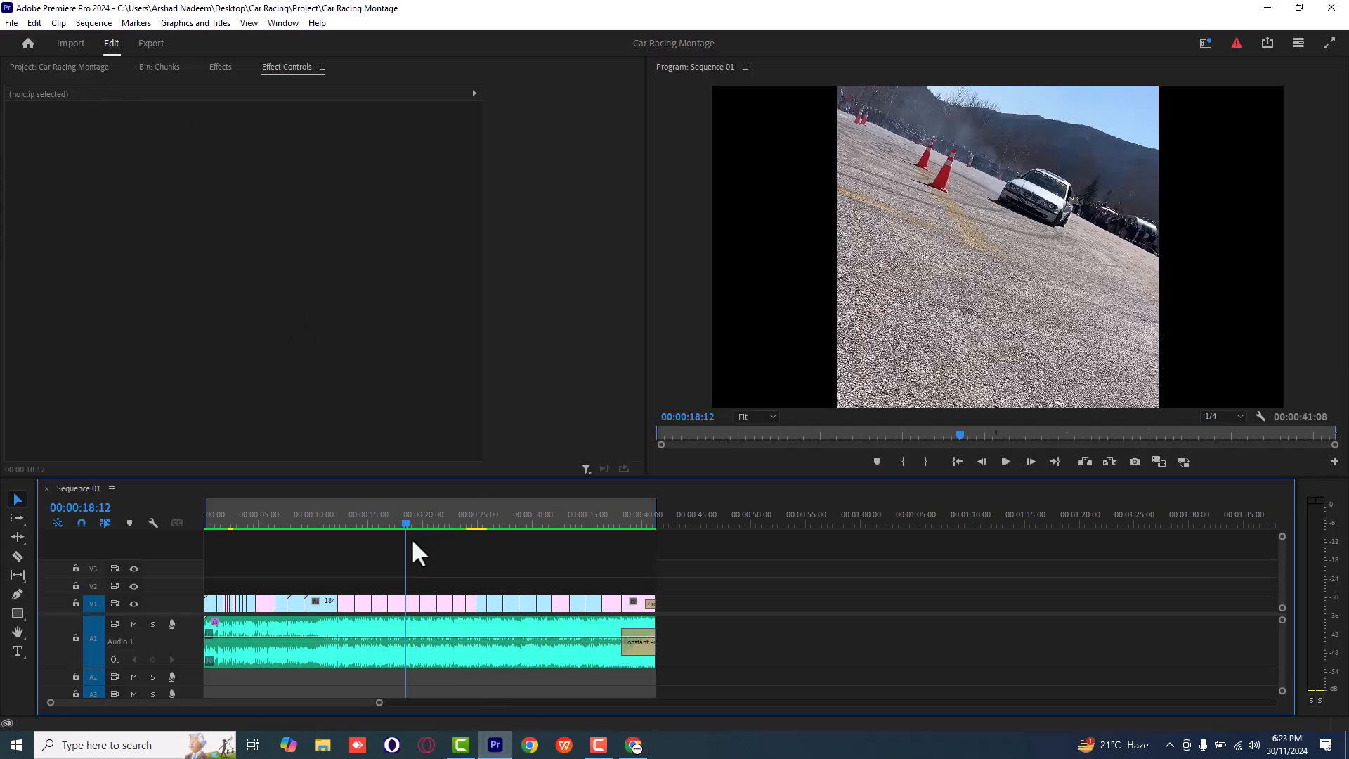
# Switch to File Explorer and select the four newly downloaded Pexels JPG files in the Downloads folder.
pyautogui.click(322, 745)
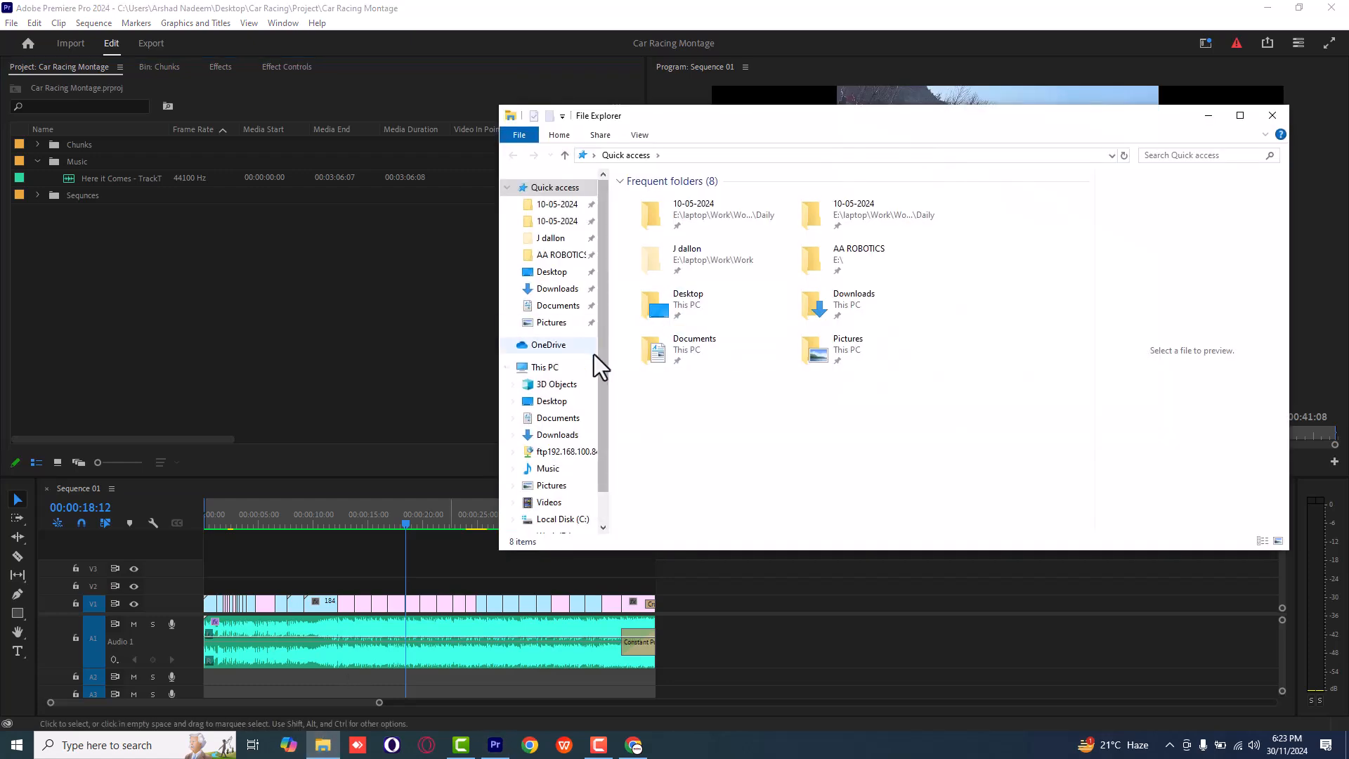
pyautogui.click(556, 436)
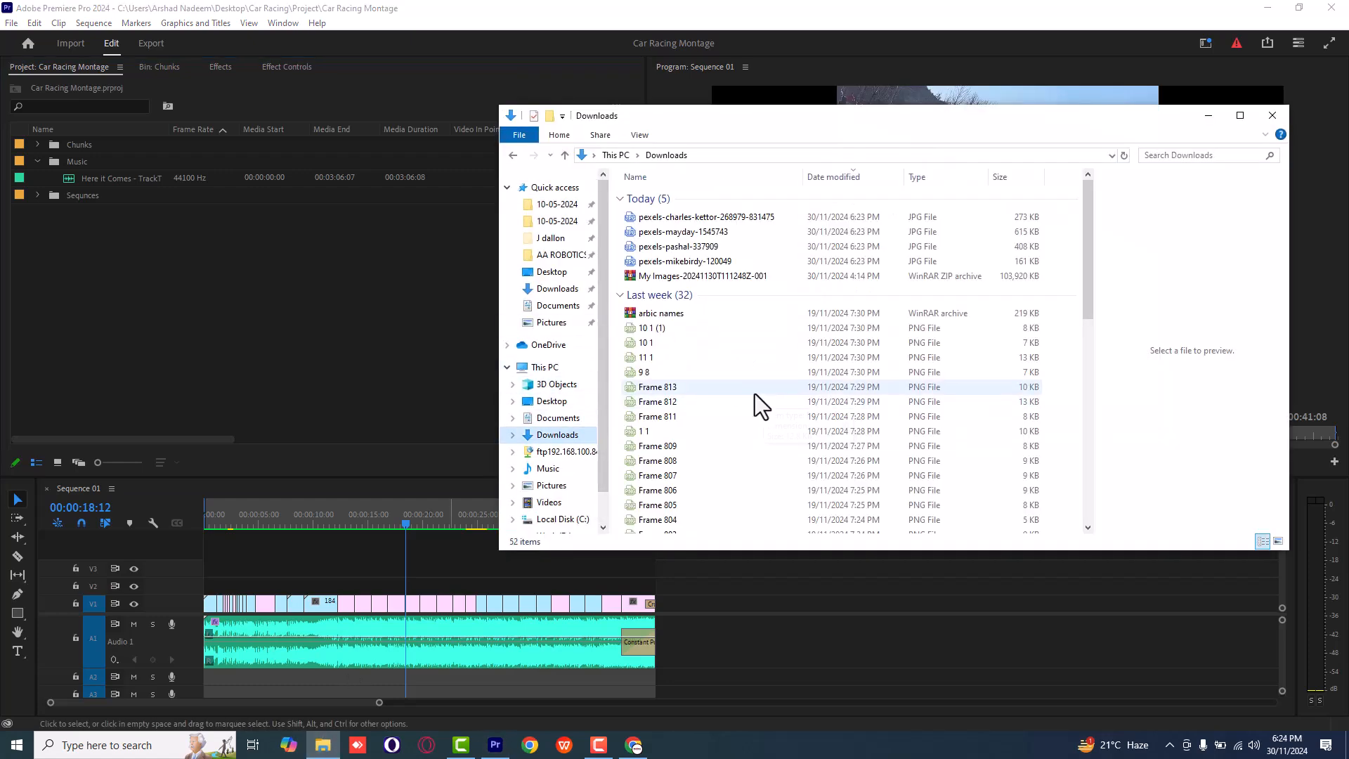
pyautogui.click(710, 218)
pyautogui.keyDown('shift'); pyautogui.click(691, 263); pyautogui.keyUp('shift')
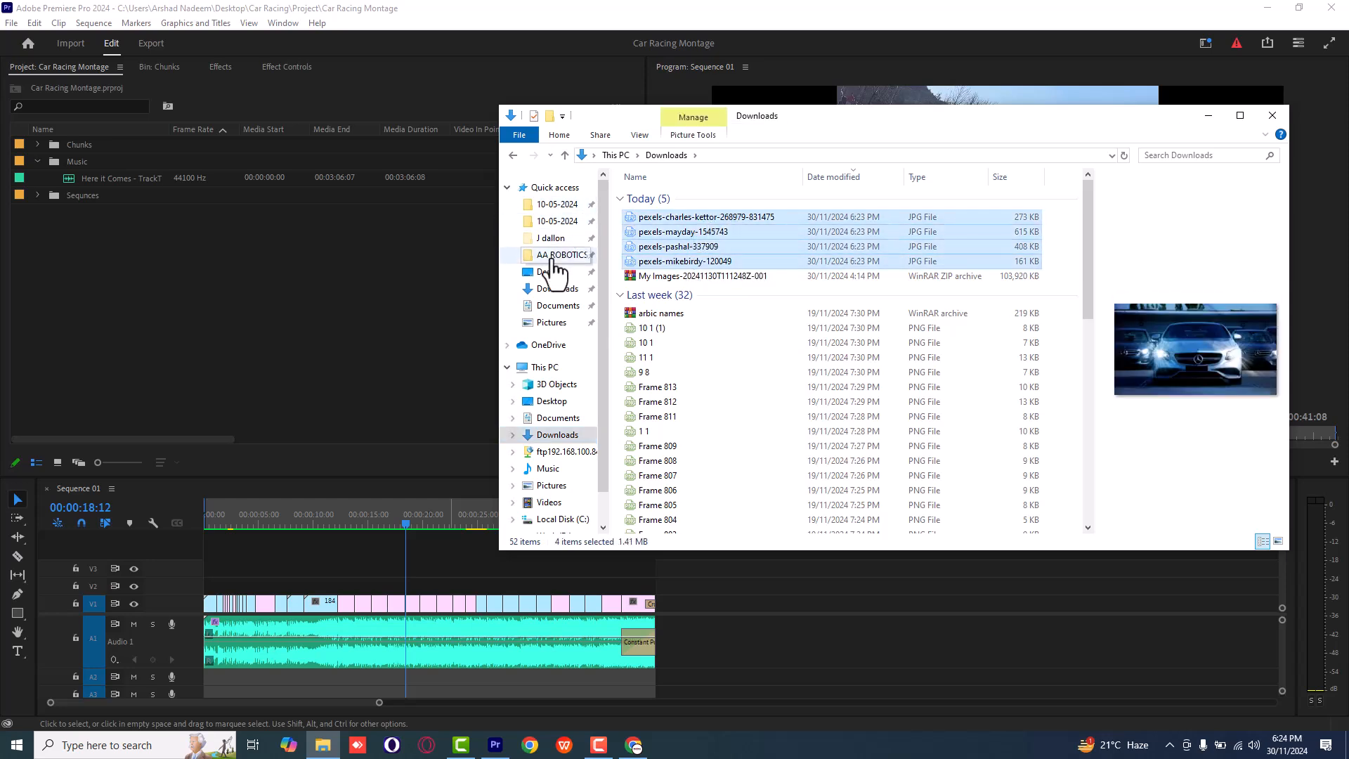
# Open the Chunks folder inside the Car Racing folder on the Desktop.
pyautogui.click(548, 402)
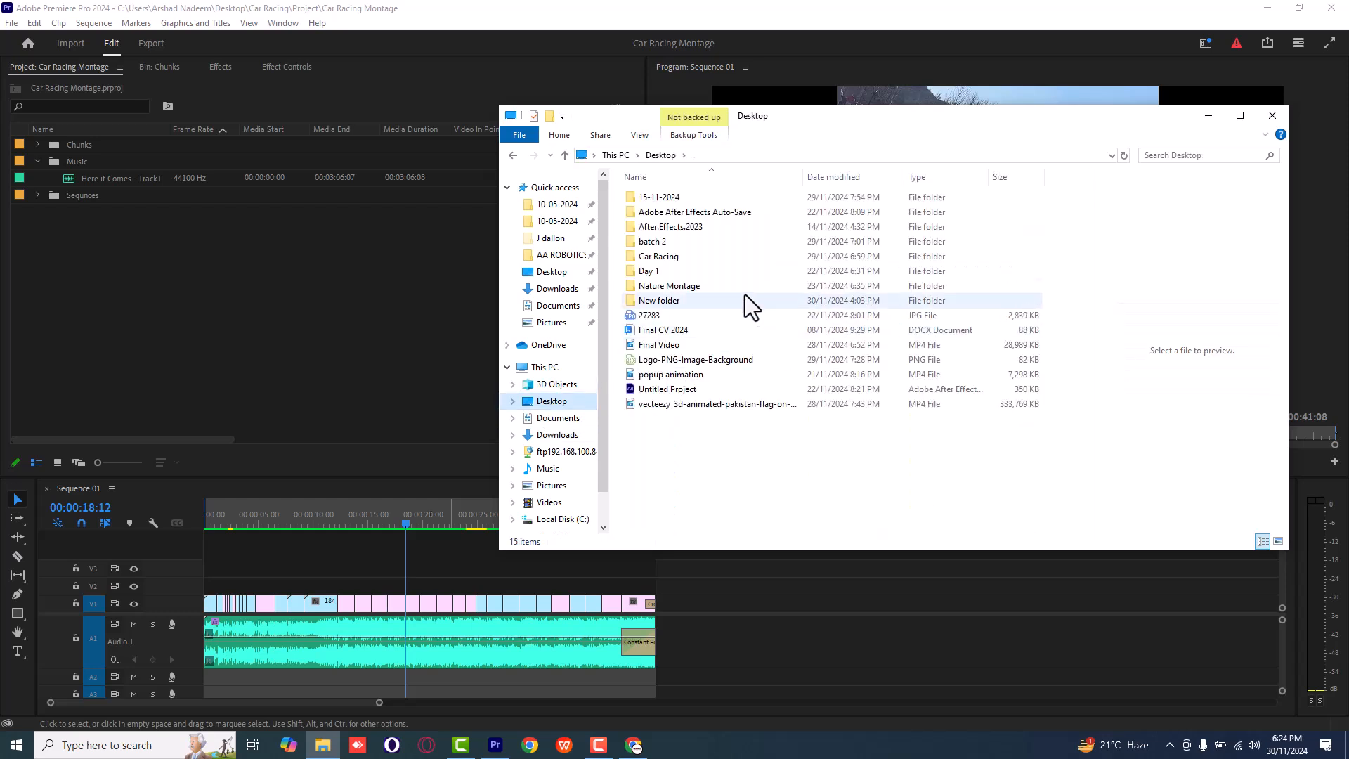
pyautogui.doubleClick(711, 258)
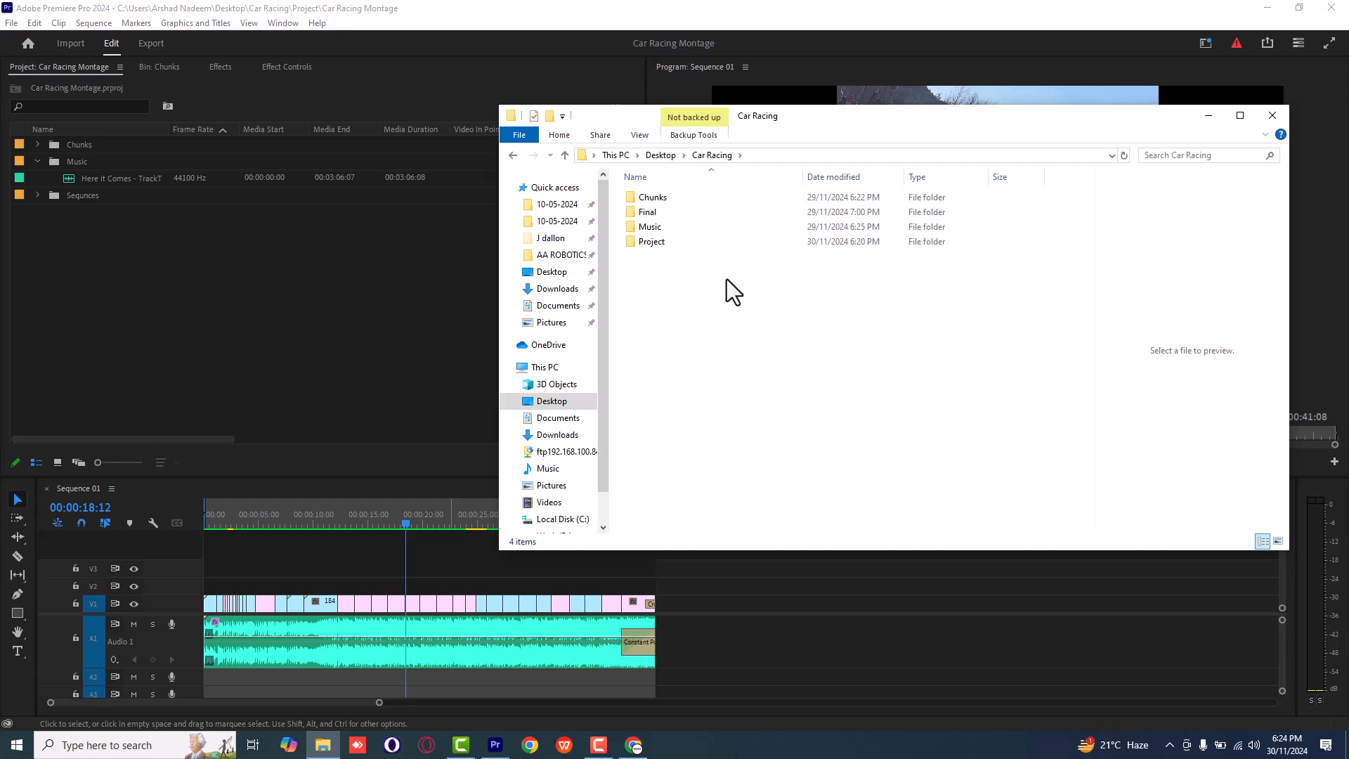
pyautogui.doubleClick(703, 201)
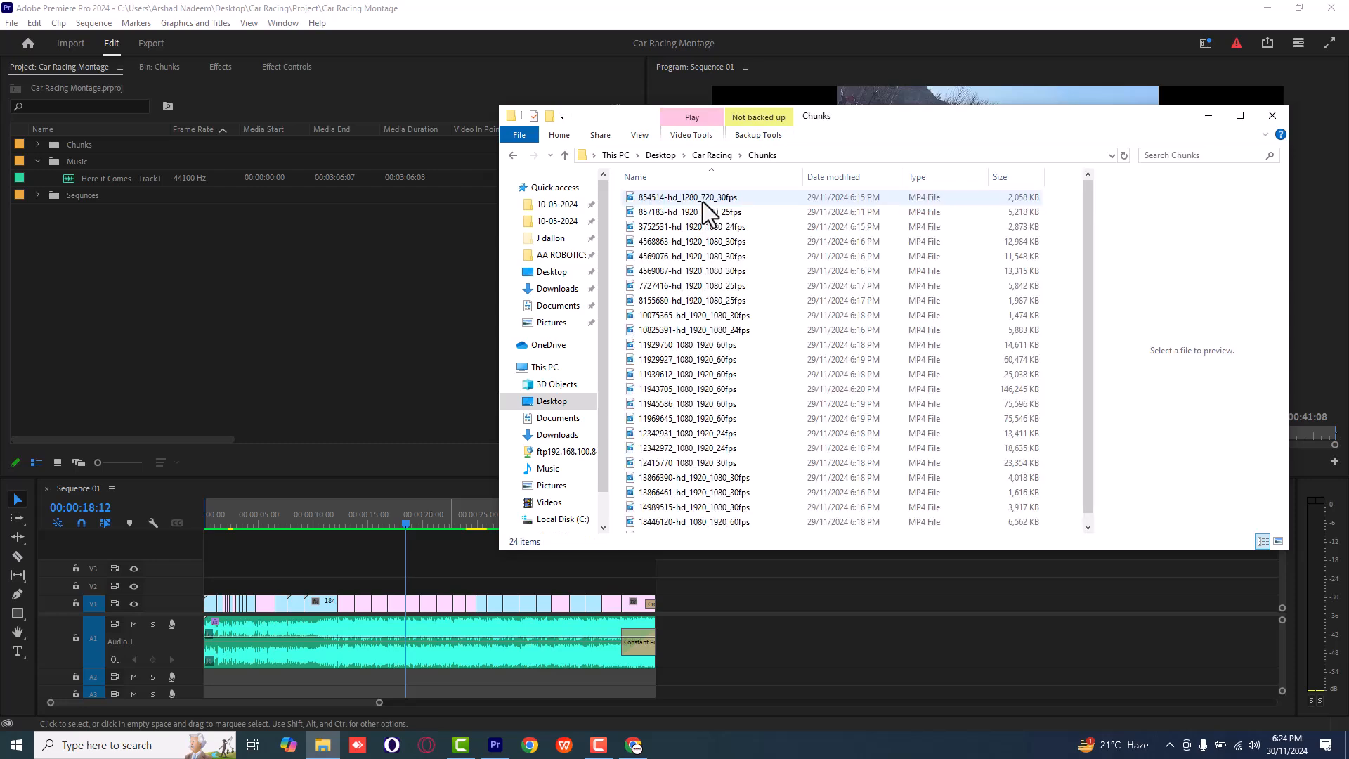
# Create a folder named Images inside the Chunks folder and move the four Pexels JPG files into it.
pyautogui.click(1242, 117)
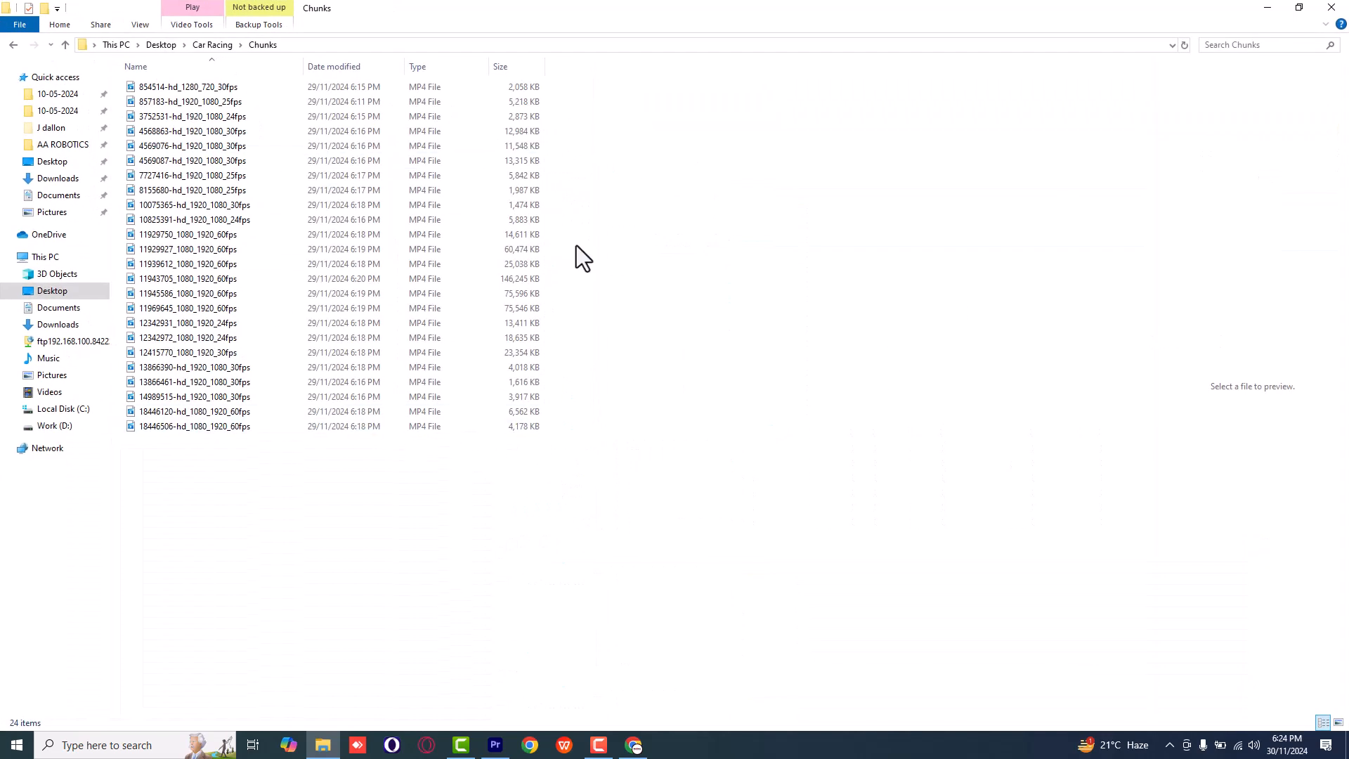
pyautogui.rightClick(791, 485)
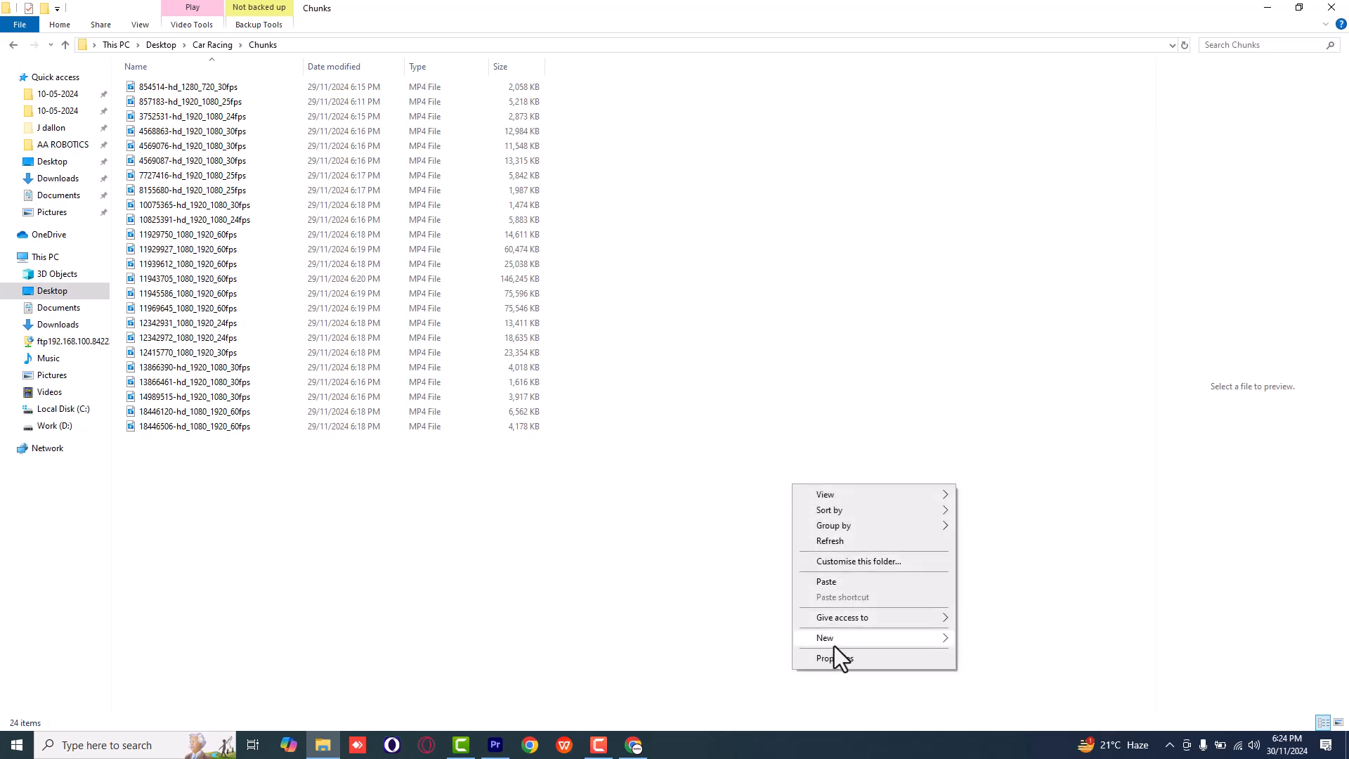
pyautogui.moveTo(833, 636)
pyautogui.click(991, 464)
pyautogui.write('Images')
pyautogui.press('Return')
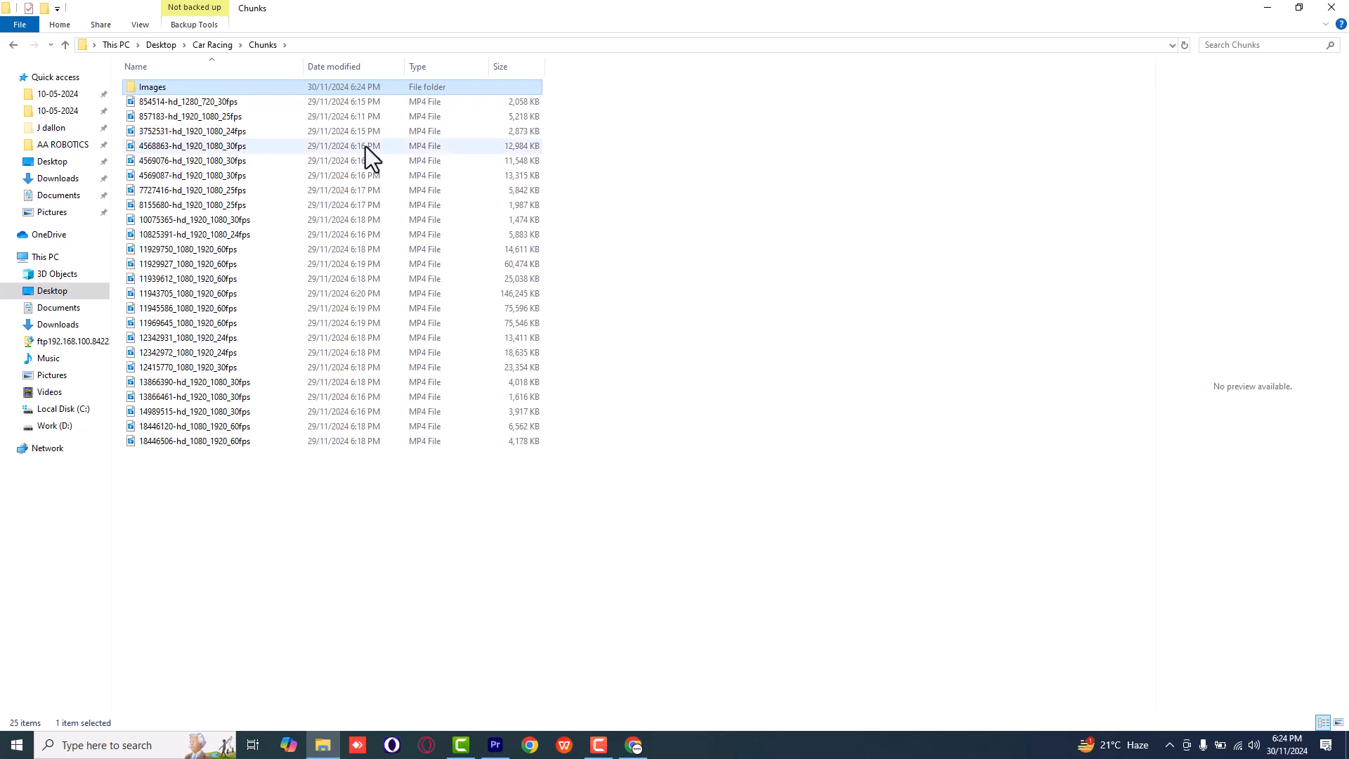
pyautogui.doubleClick(142, 86)
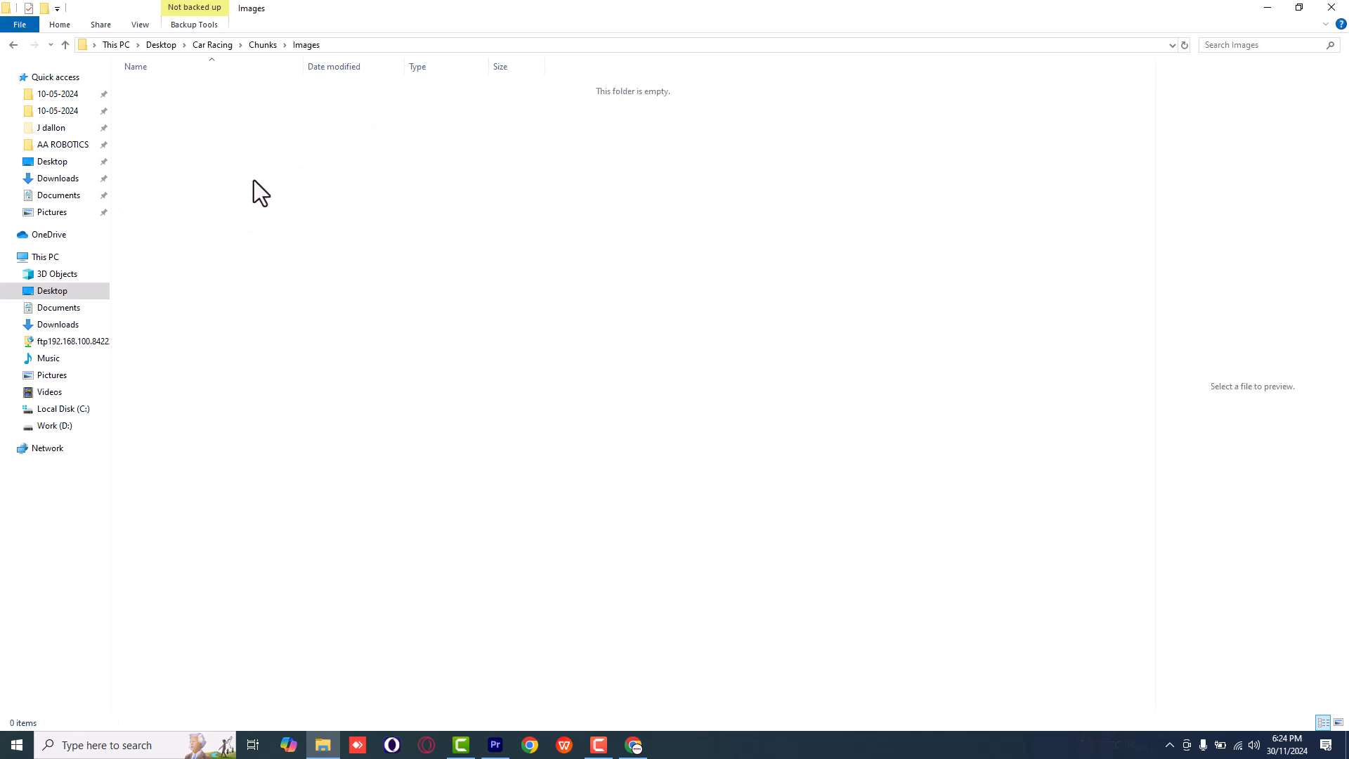
pyautogui.hotkey('ctrl', 'v')
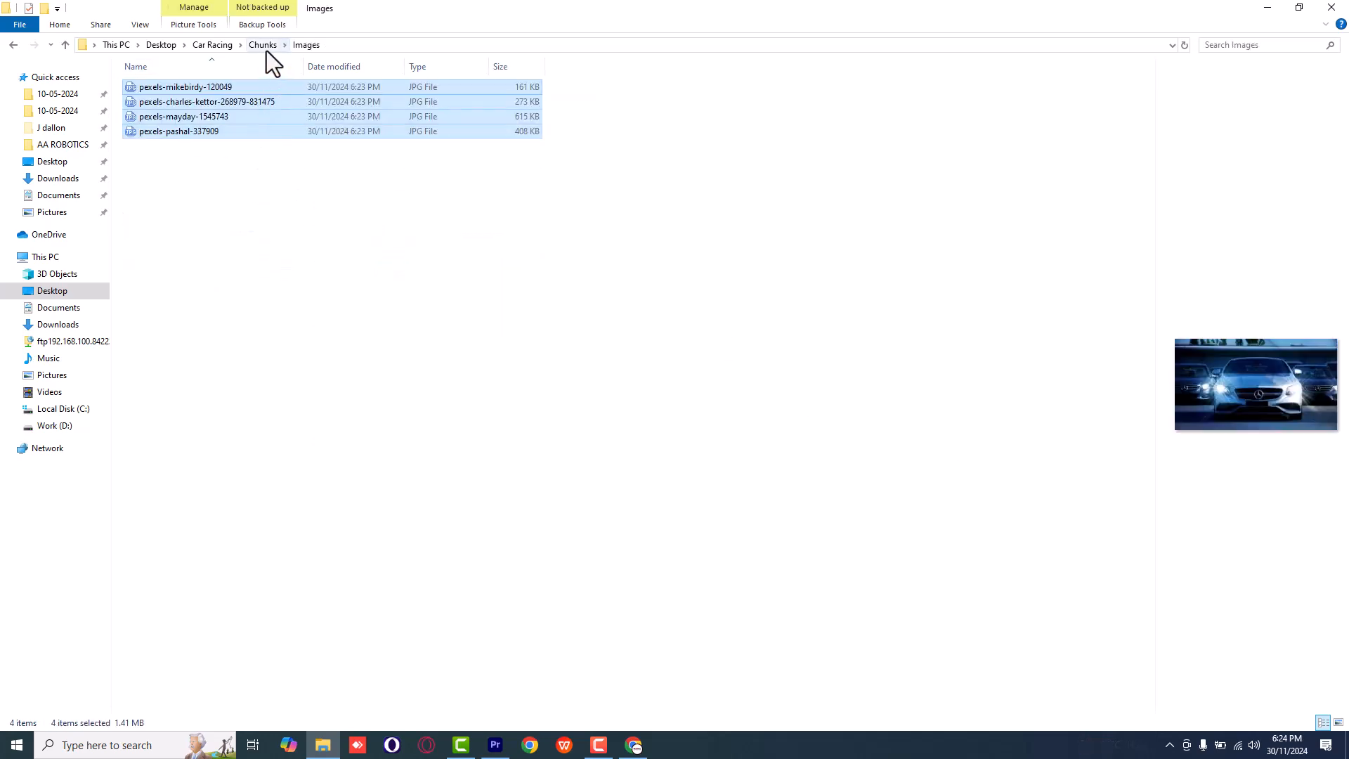
# Create a folder named Videos inside the Chunks folder and move all the MP4 clips into it.
pyautogui.click(265, 46)
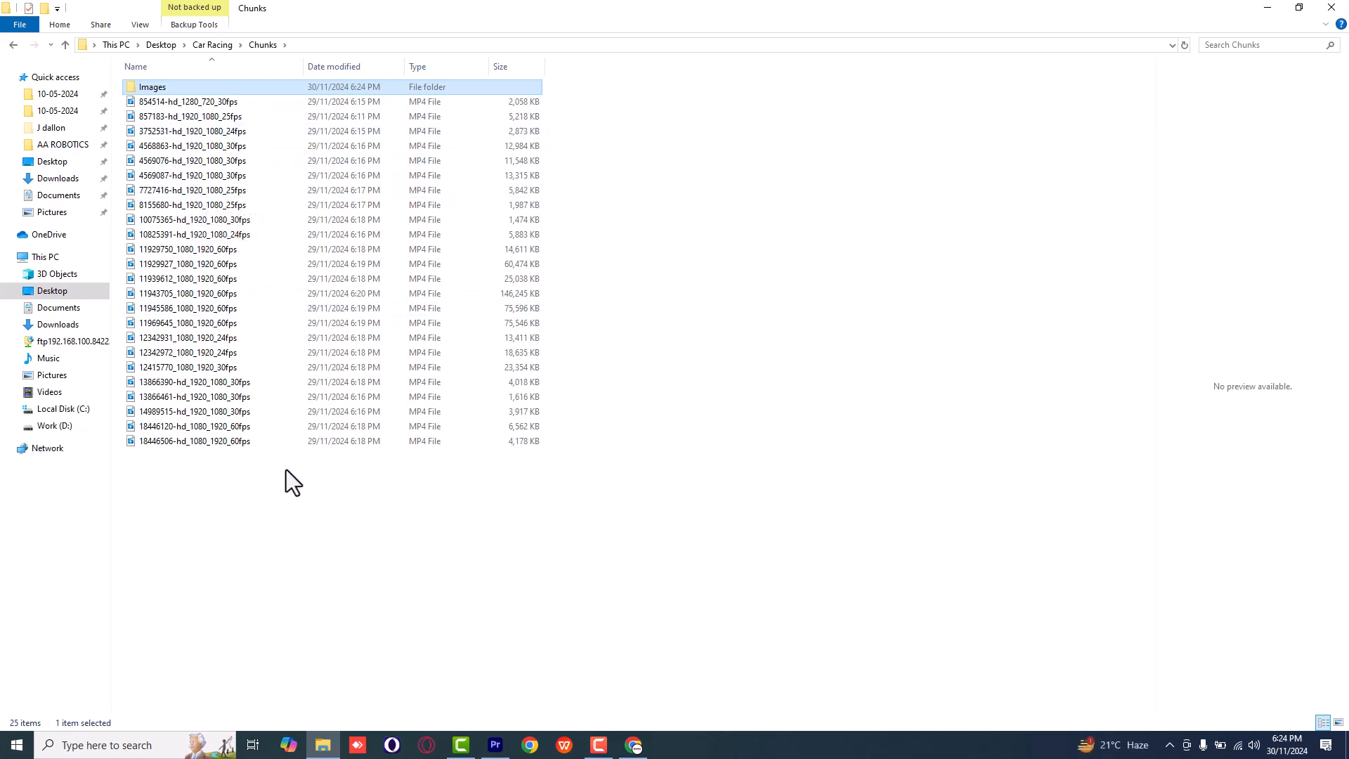
pyautogui.rightClick(318, 513)
pyautogui.moveTo(402, 680)
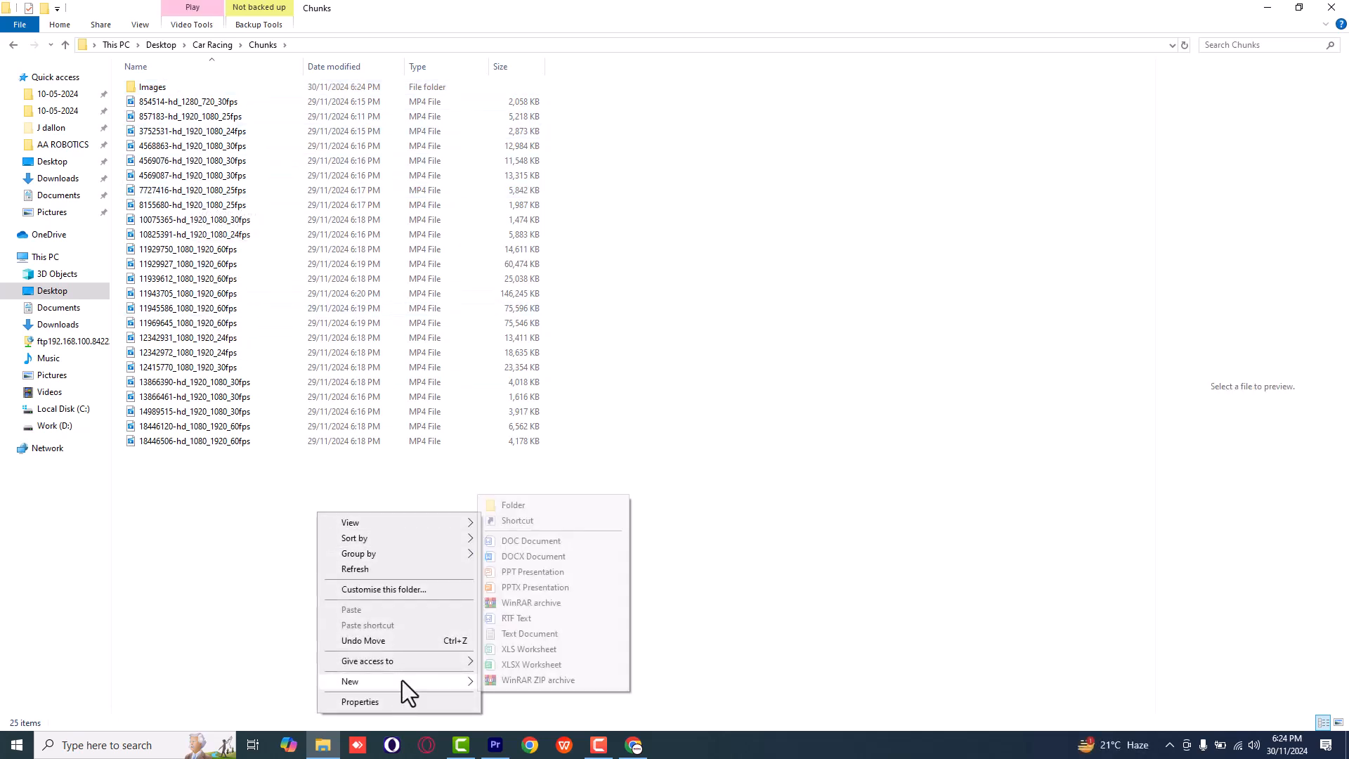
pyautogui.click(551, 507)
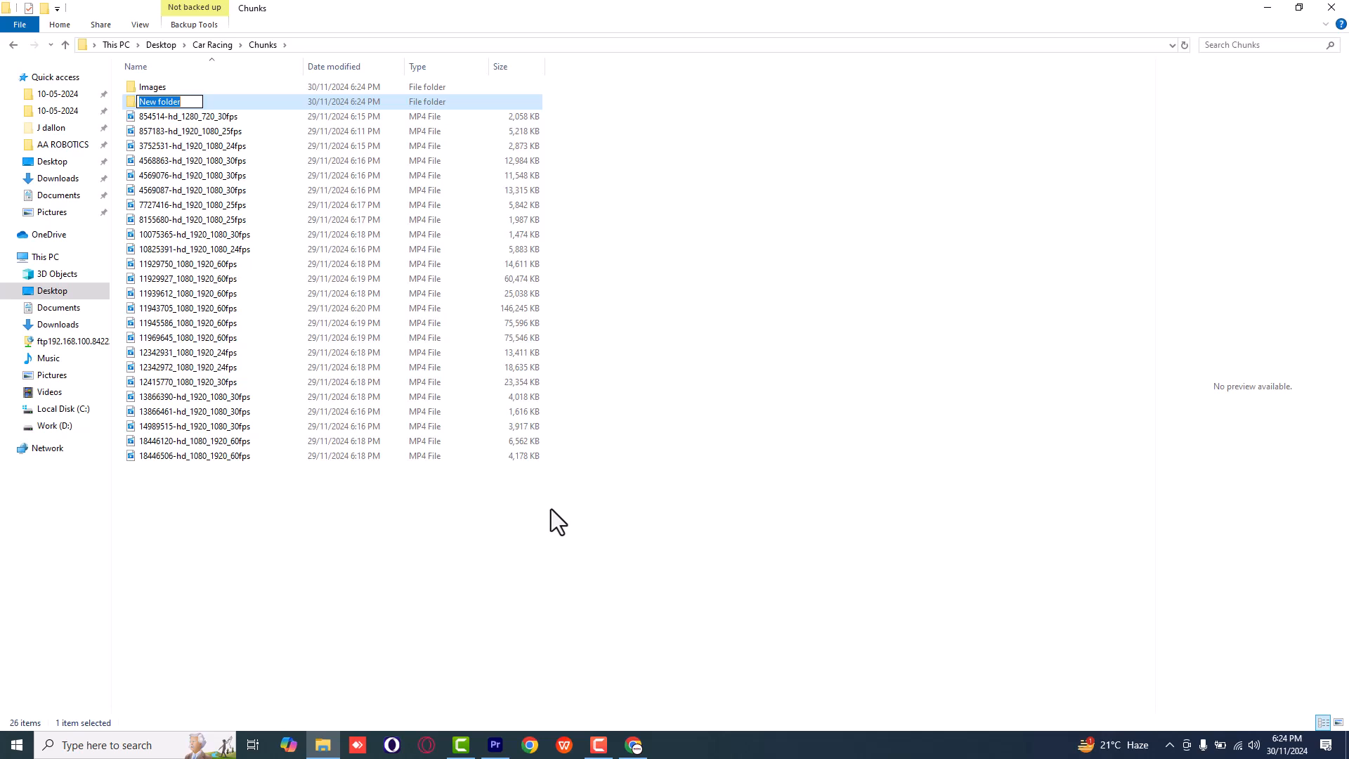
pyautogui.write('Videos')
pyautogui.press('Return')
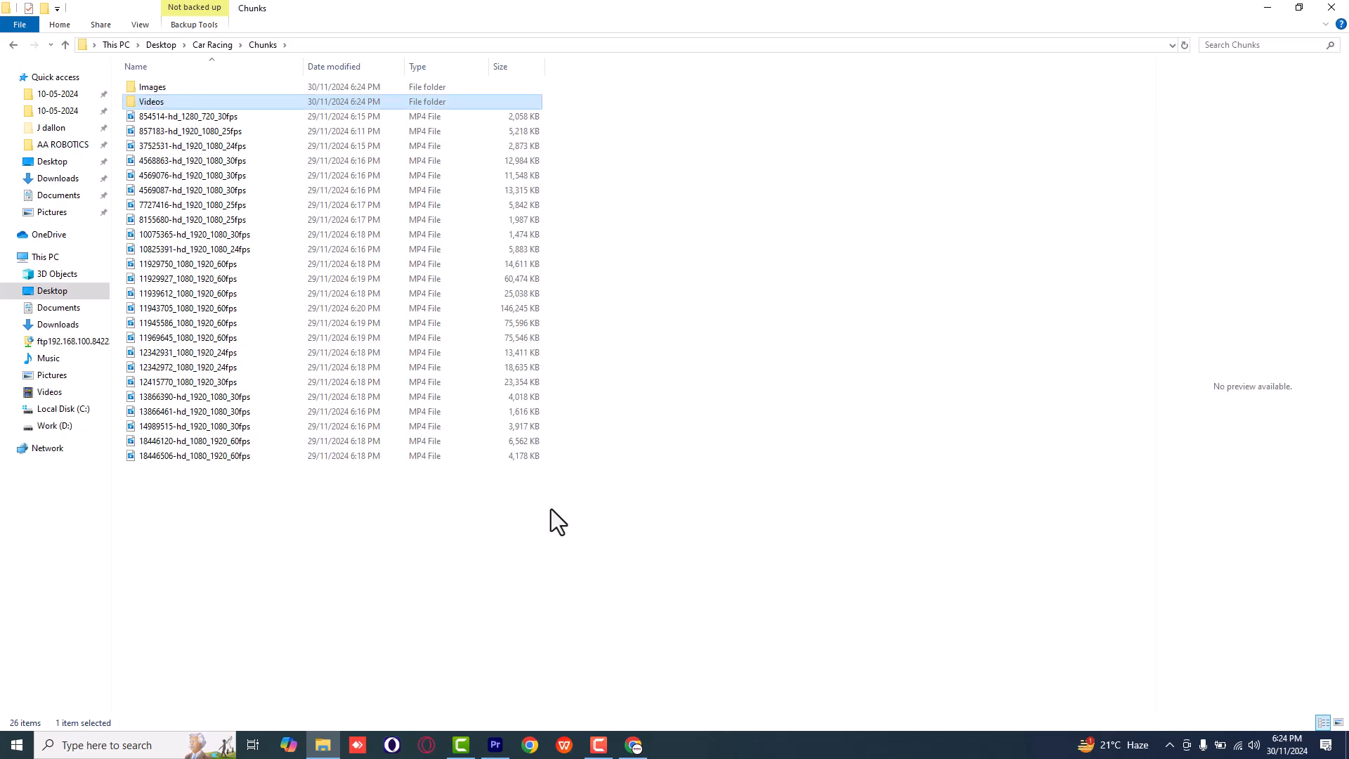
pyautogui.moveTo(238, 558); pyautogui.dragTo(191, 107)
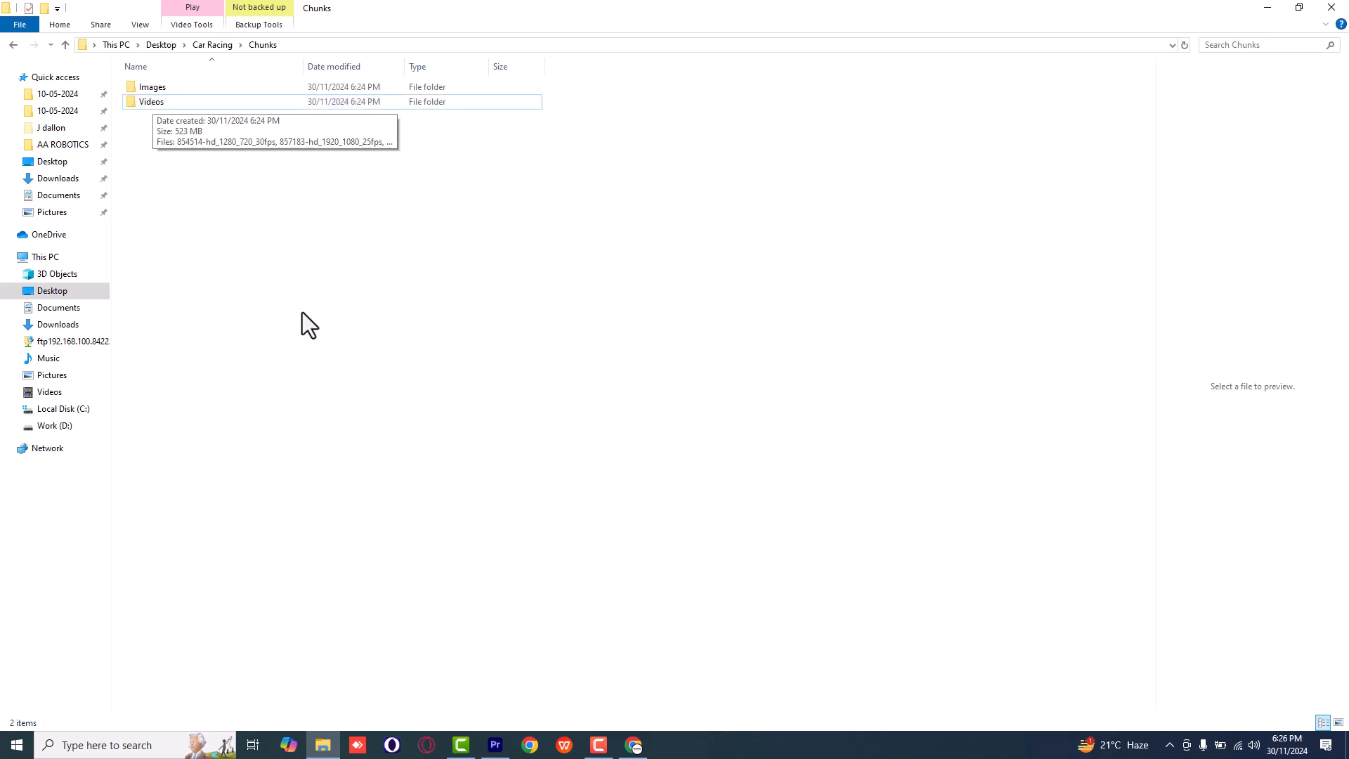
# Switch to Premiere Pro and start locating the missing clip 10075365-hd_1920_1080_30fps.mp4 from the Desktop's Car Racing folder.
pyautogui.click(495, 745)
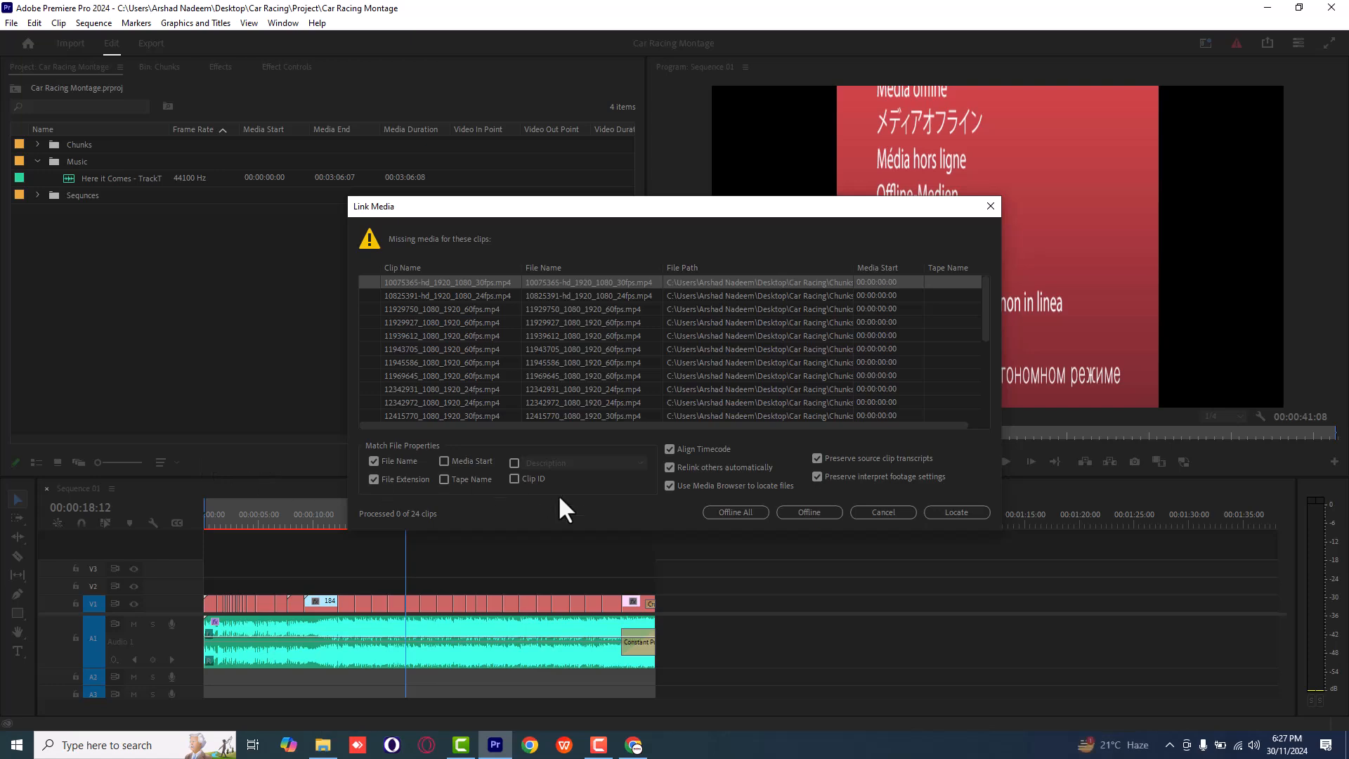
pyautogui.click(943, 512)
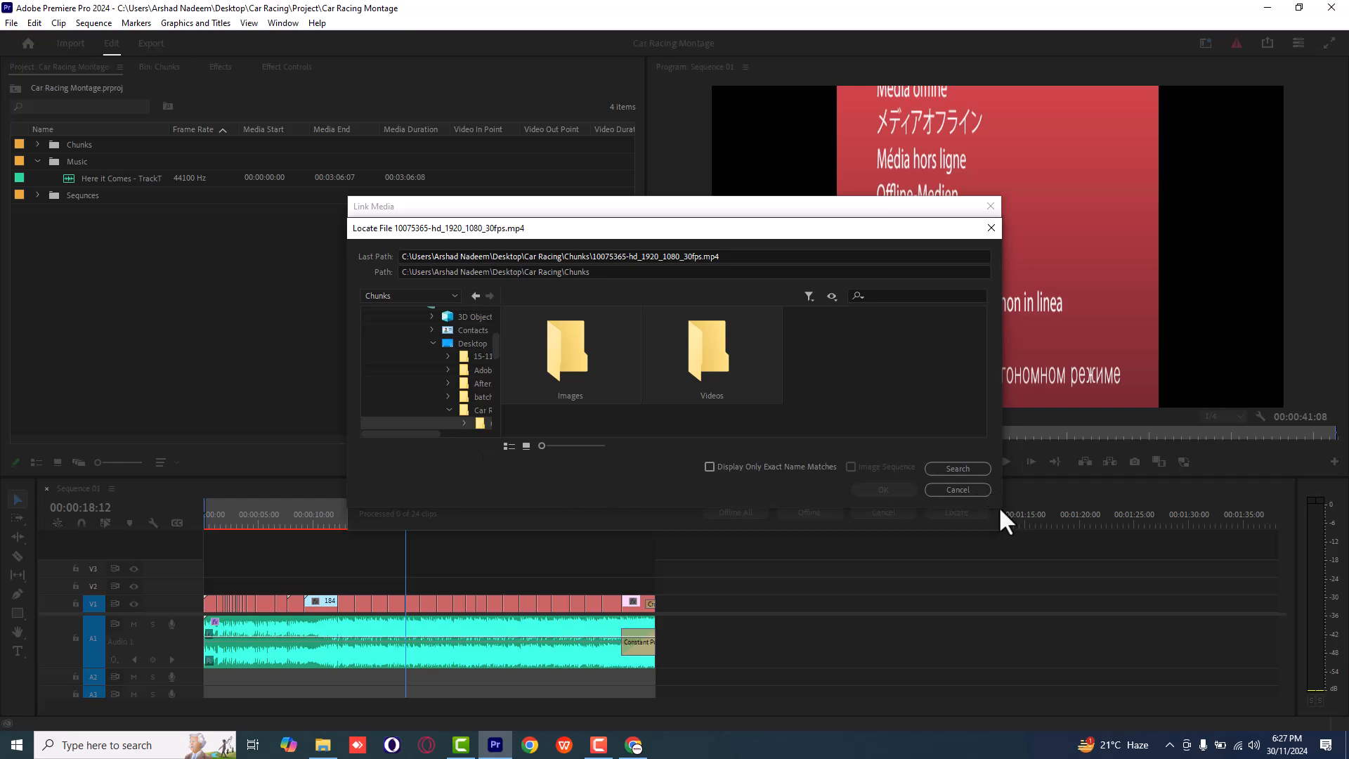
pyautogui.moveTo(1002, 518); pyautogui.dragTo(1124, 647)
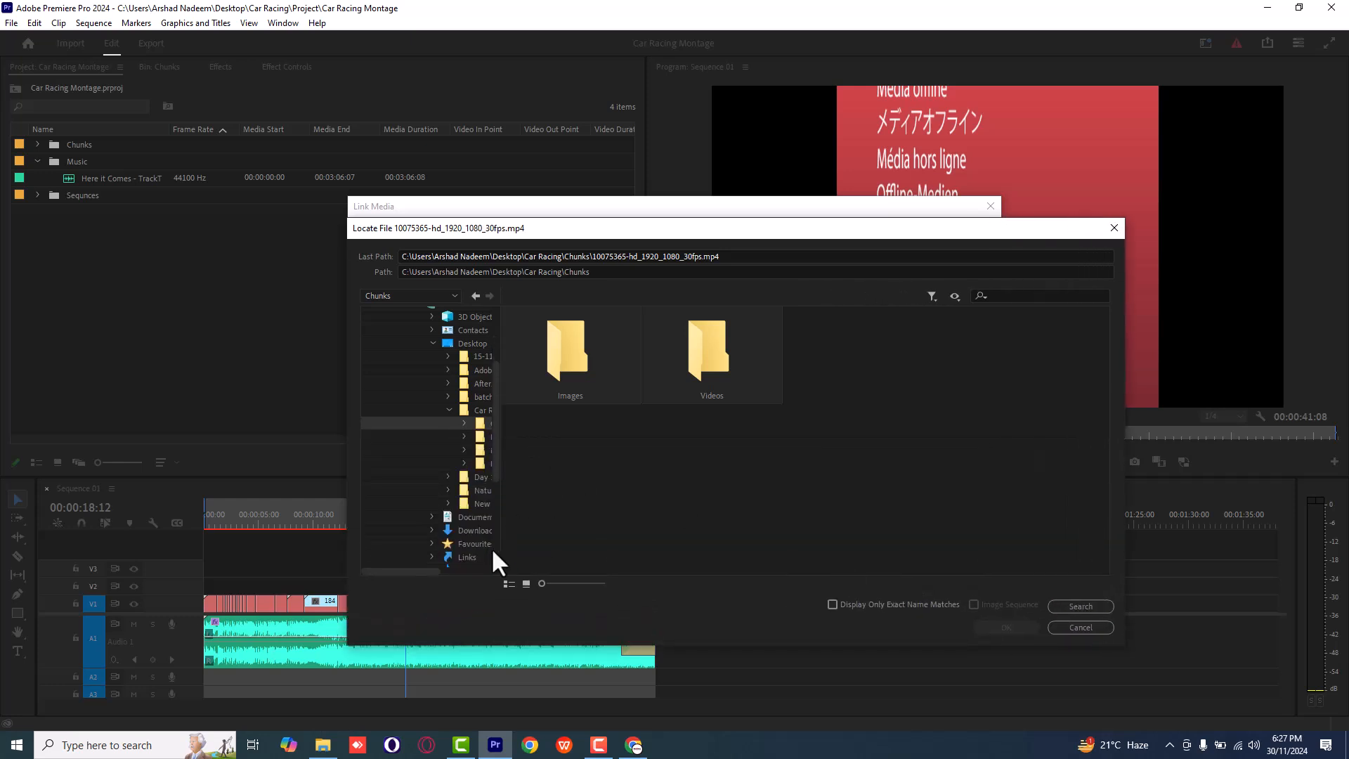
pyautogui.moveTo(410, 568); pyautogui.dragTo(448, 543)
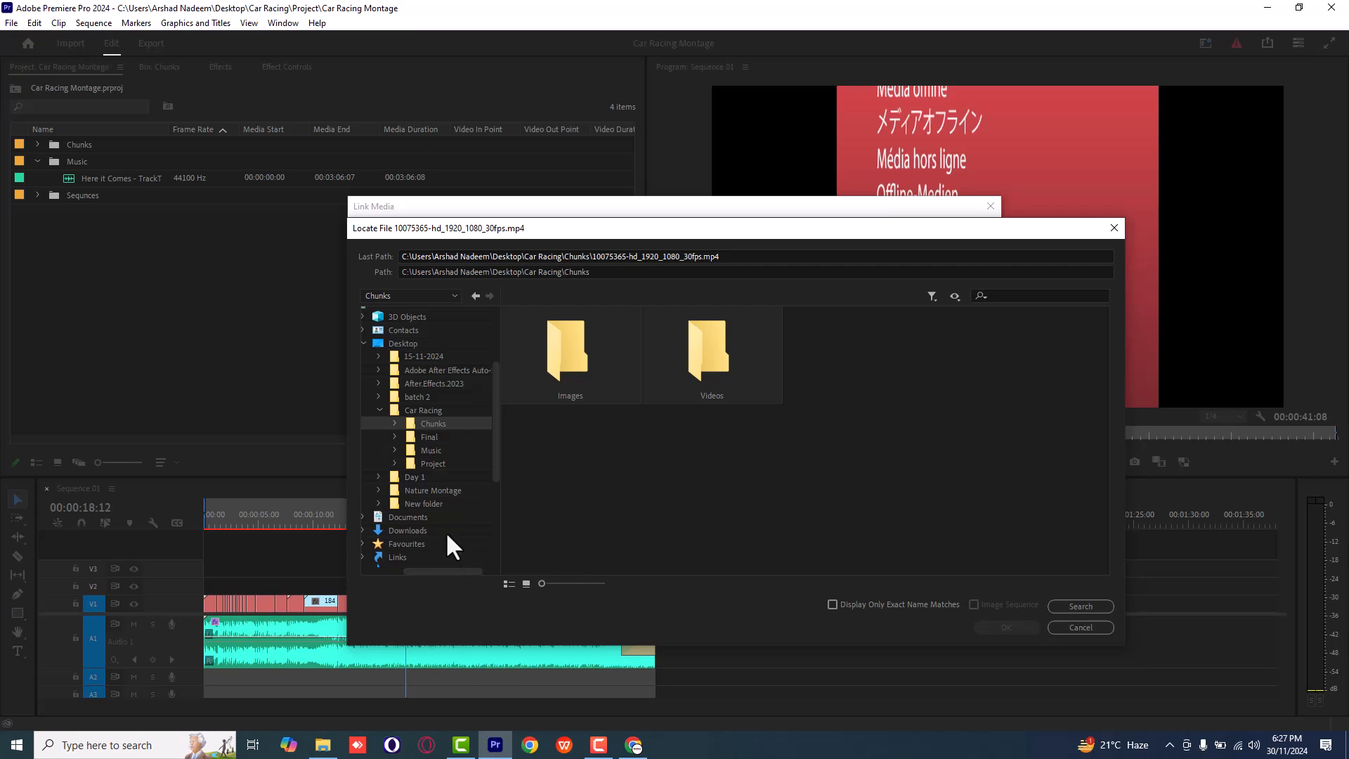
pyautogui.click(421, 411)
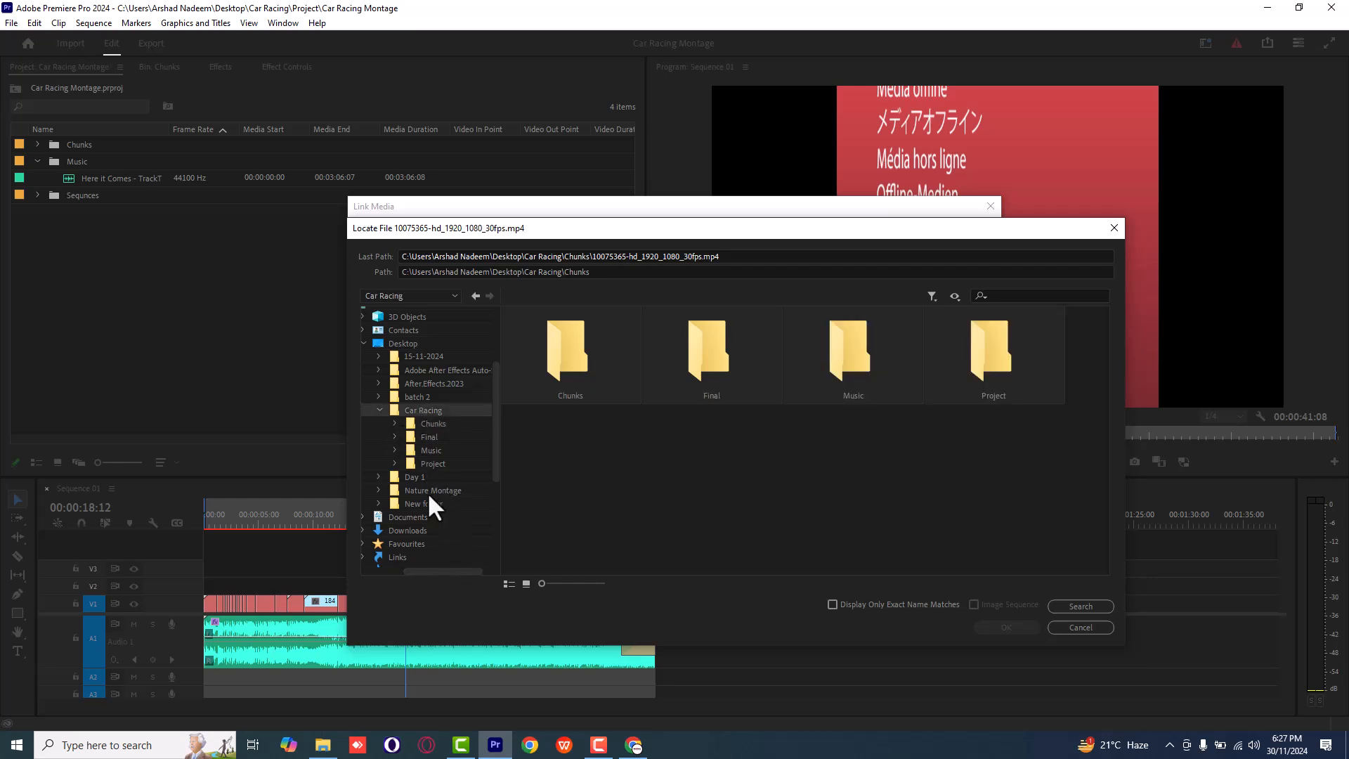
# Search for the missing clip showing only exact name matches, and relink the offline media to the Chunks\Videos folder.
pyautogui.click(1075, 608)
pyautogui.click(878, 605)
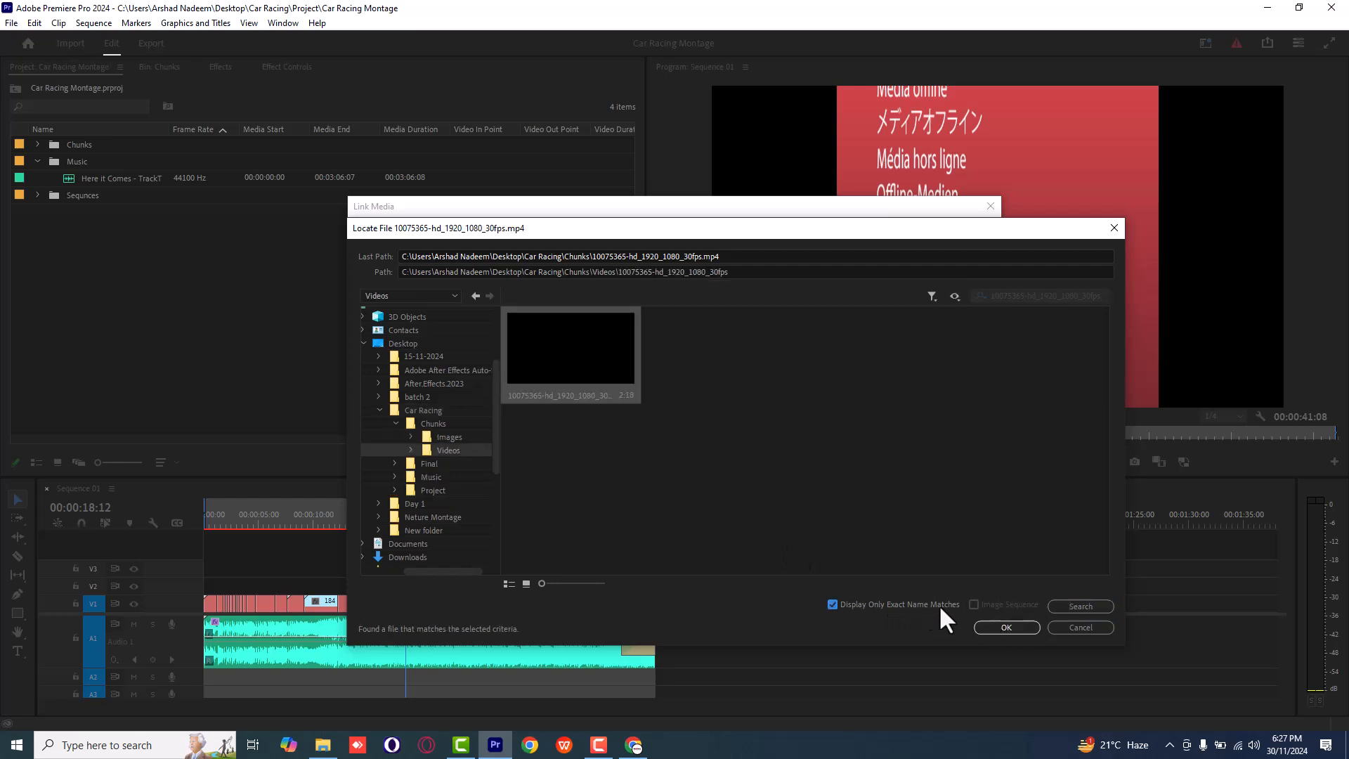
pyautogui.click(1065, 606)
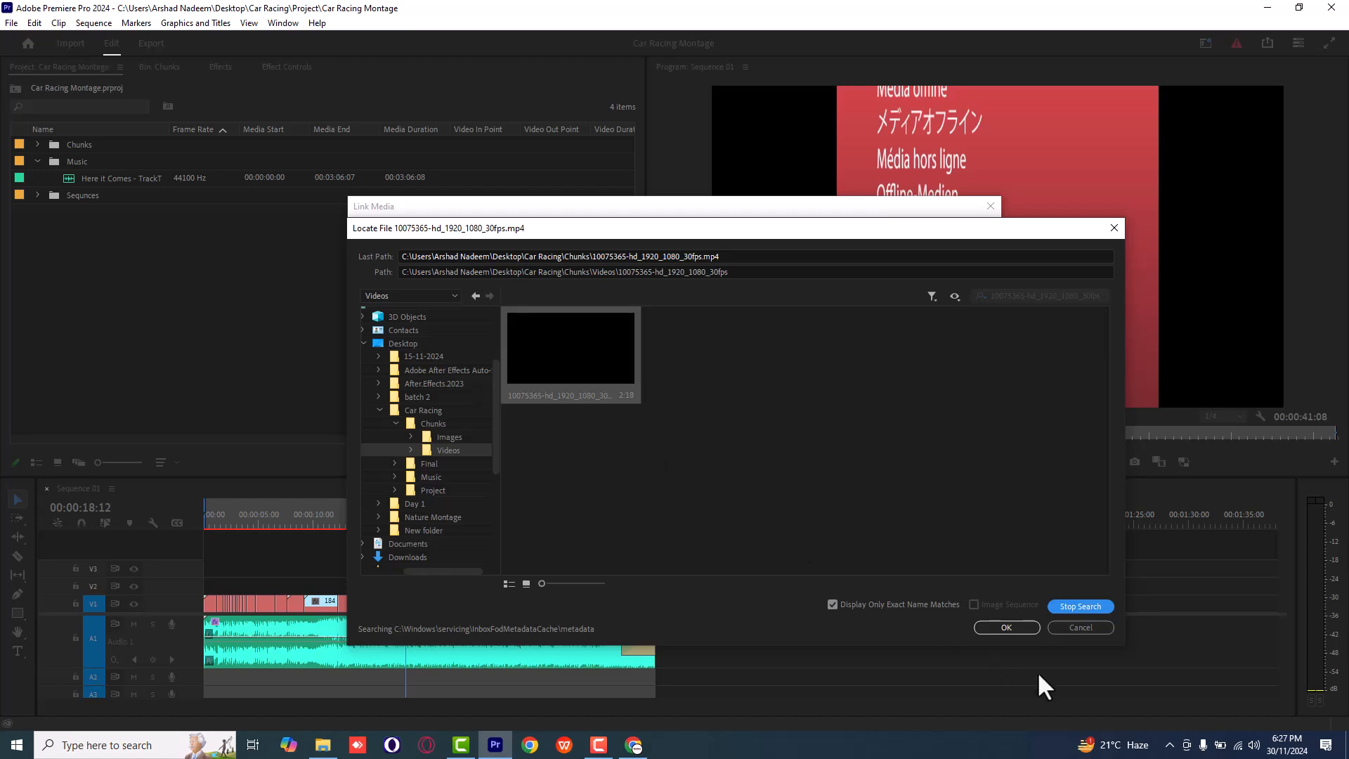
pyautogui.click(1006, 627)
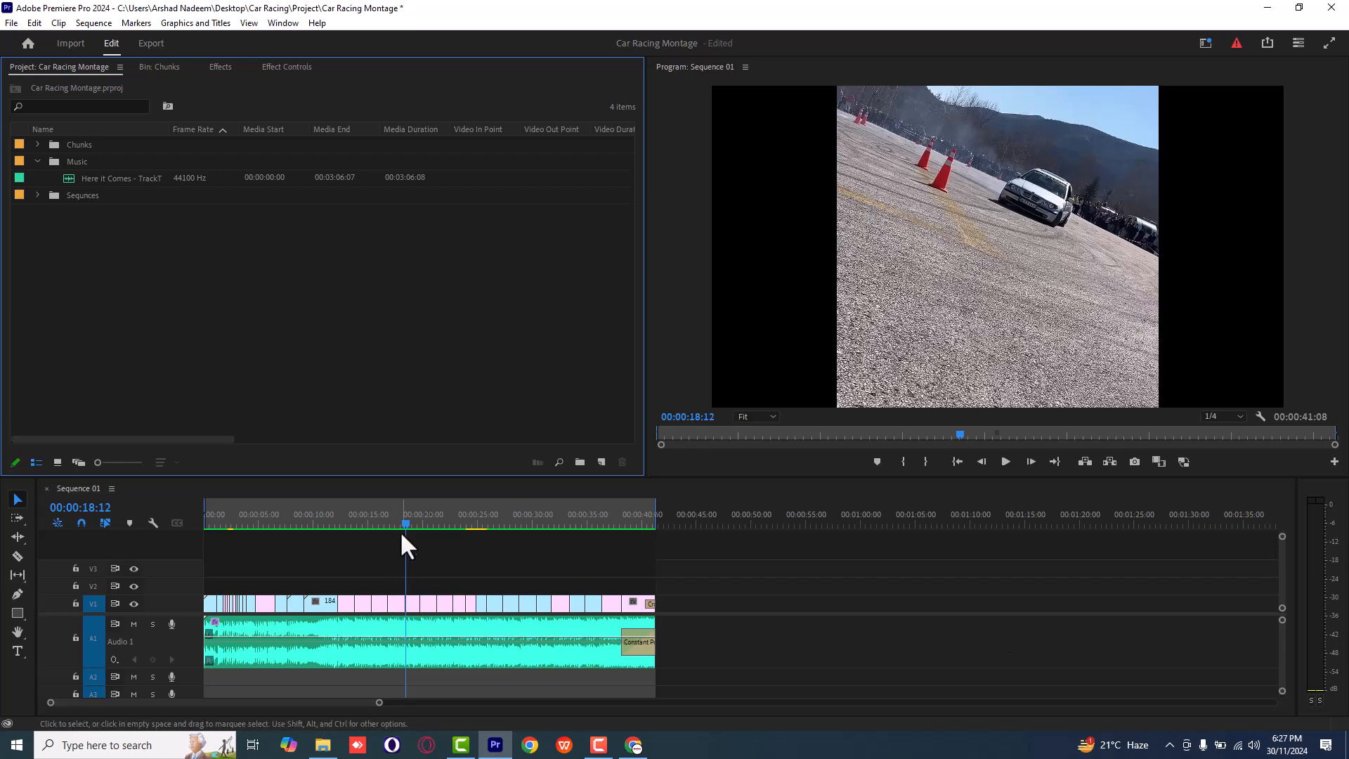
# Check the relinked footage at several points along the Sequence 01 timeline.
pyautogui.click(310, 527)
pyautogui.click(425, 525)
pyautogui.click(602, 525)
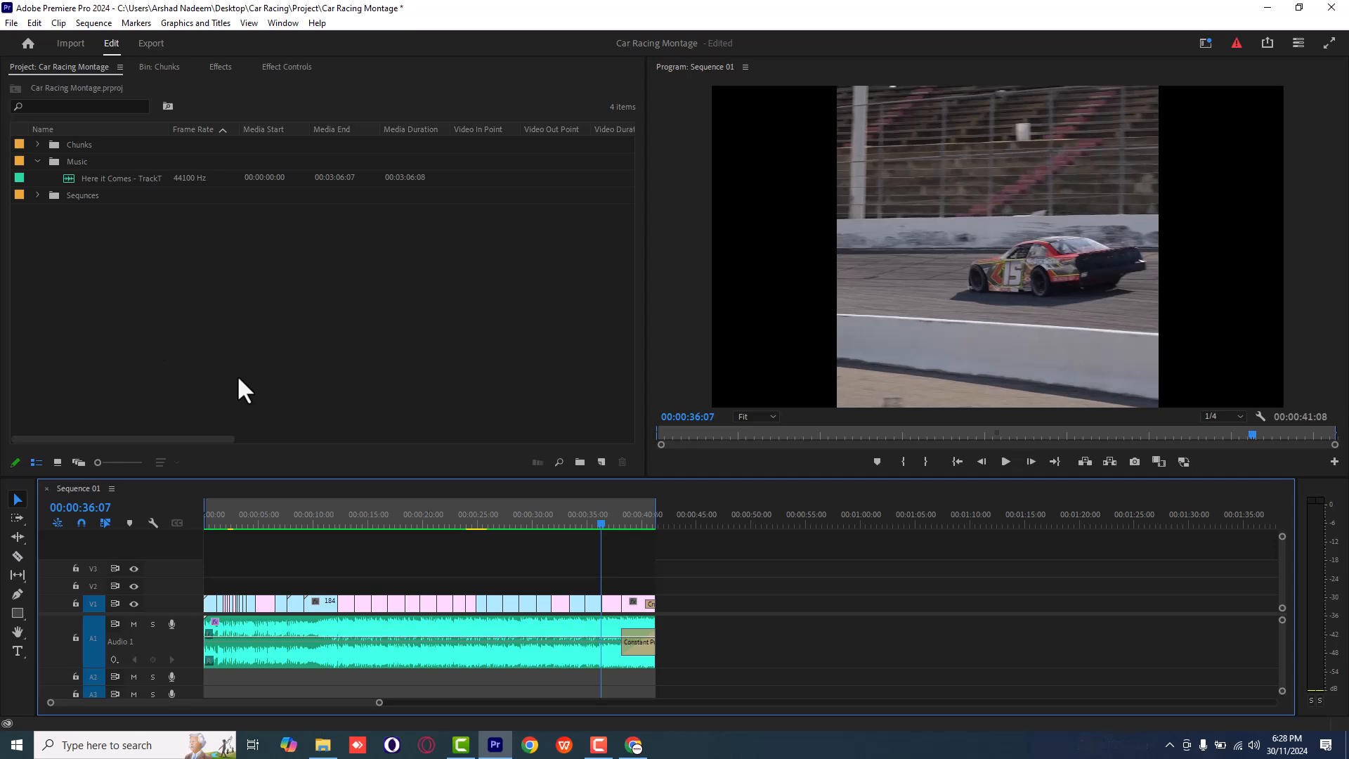
# Switch to File Explorer, dismiss the AnyDesk window and open the Videos folder inside Chunks.
pyautogui.click(330, 746)
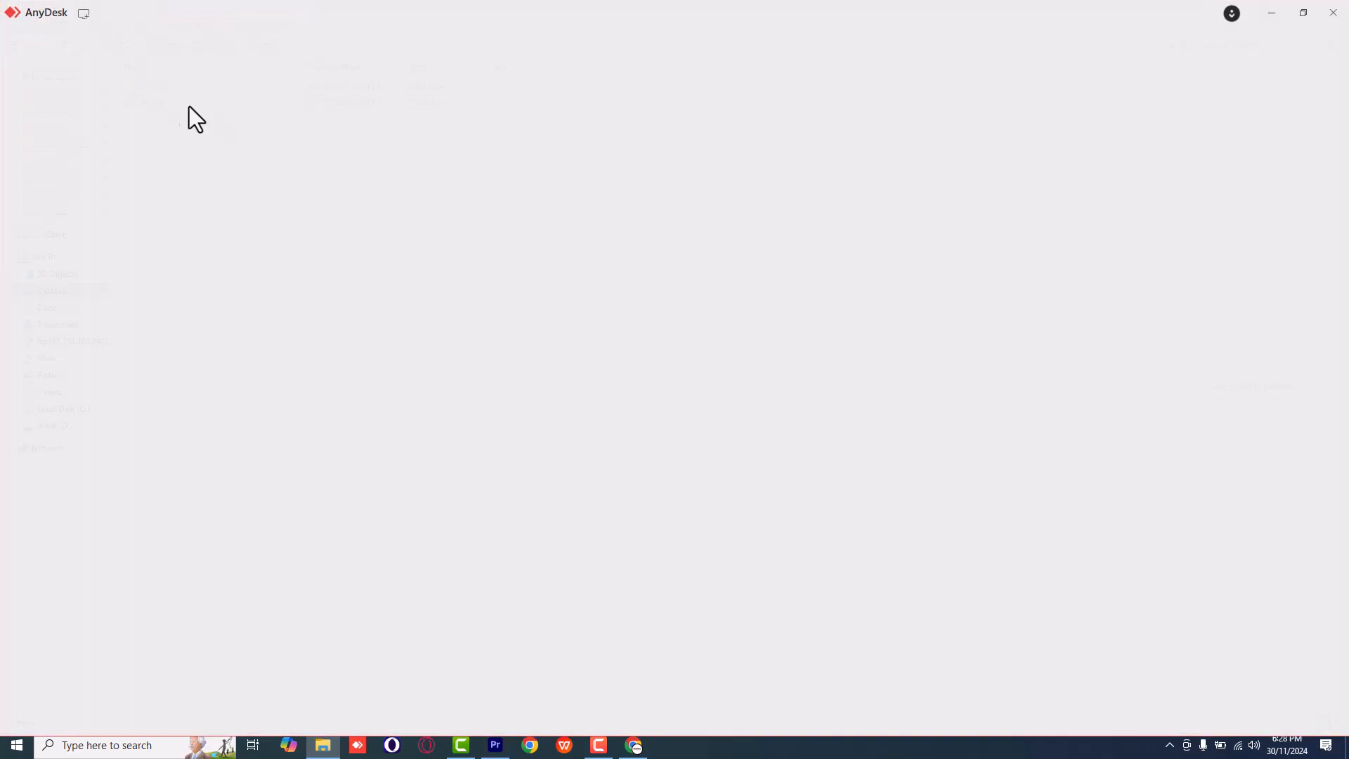
pyautogui.click(1334, 14)
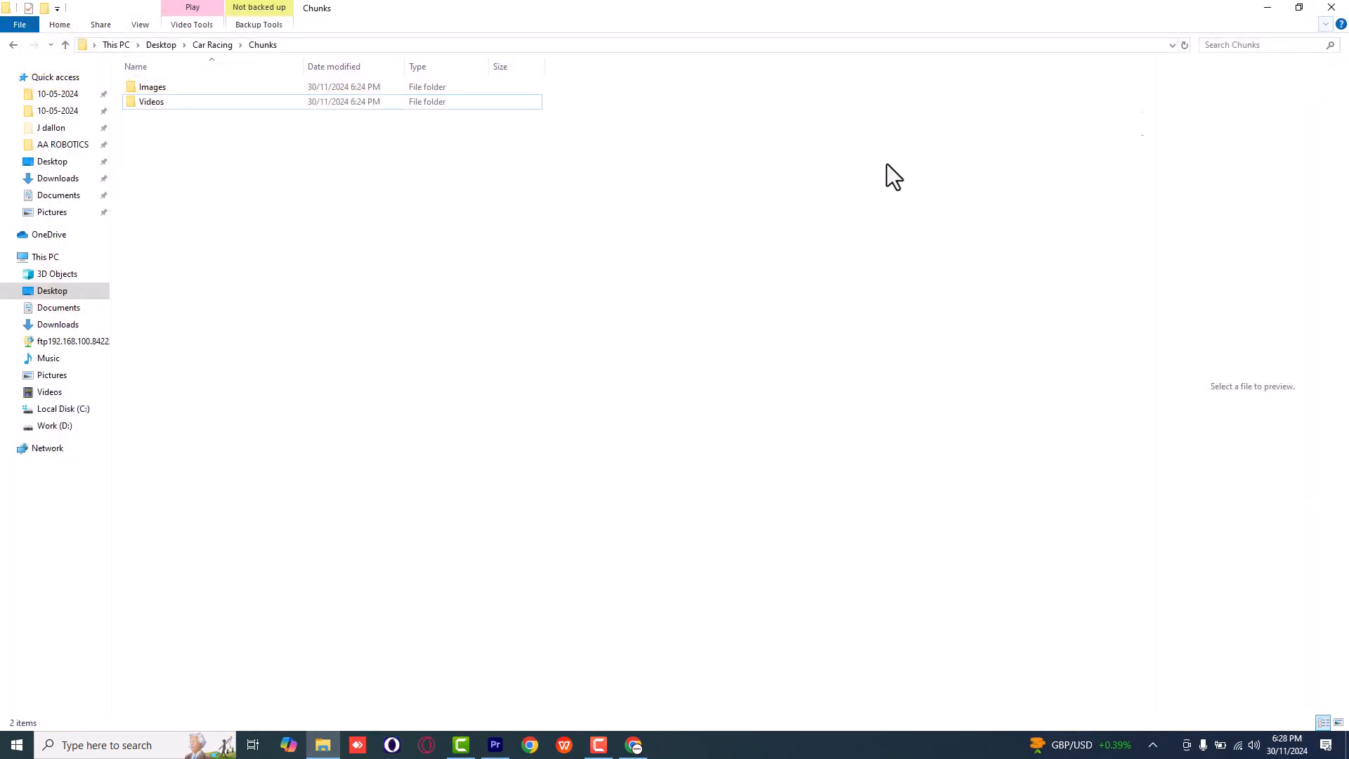
pyautogui.click(188, 103)
pyautogui.doubleClick(187, 103)
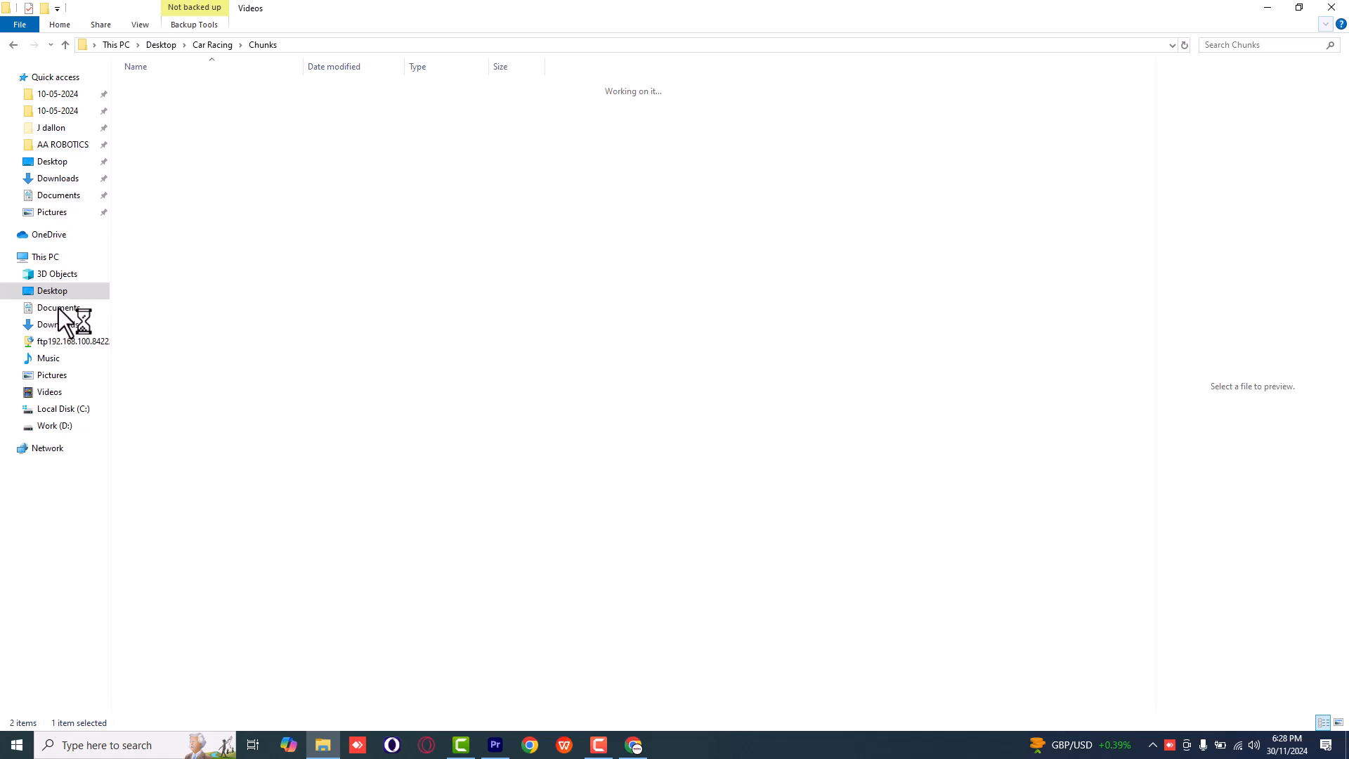
# Switch back to Premiere Pro and create a bin named Videos inside the Chunks bin.
pyautogui.click(495, 745)
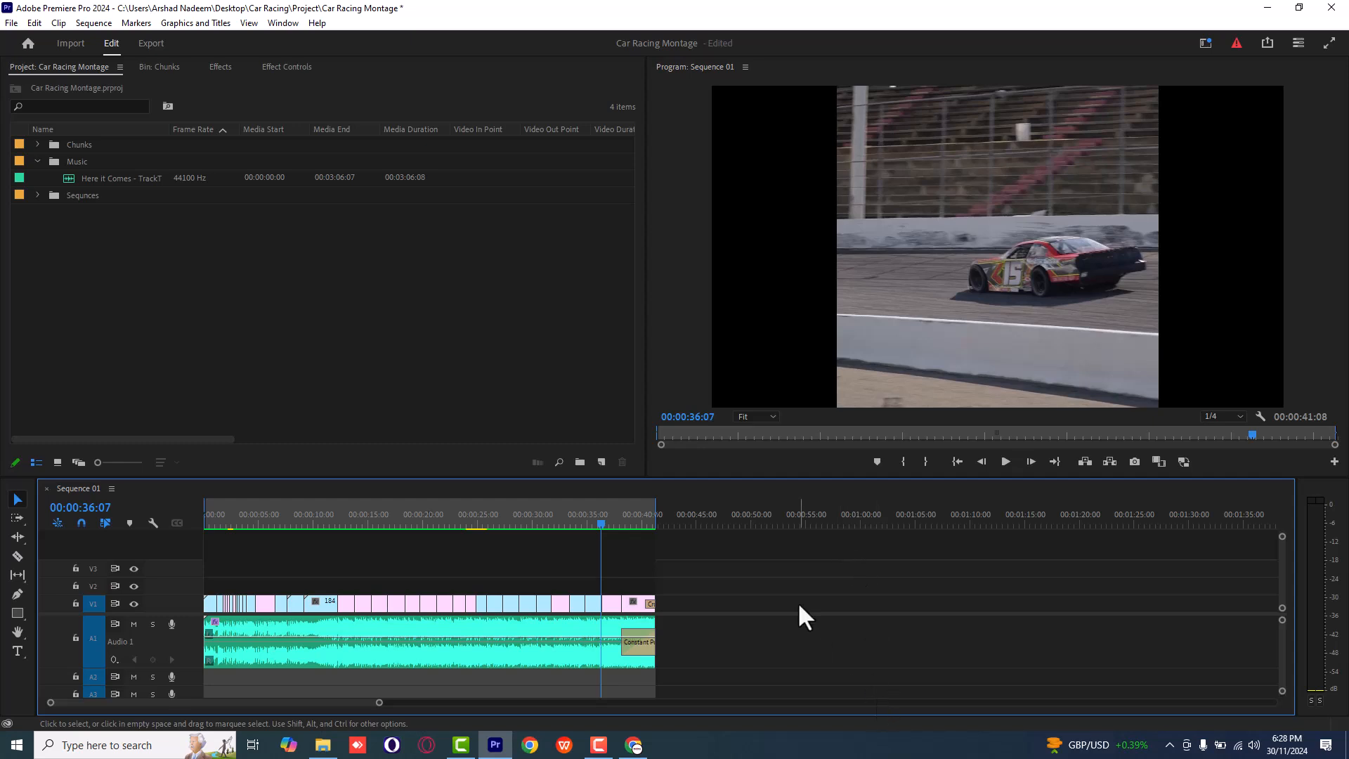
pyautogui.moveTo(498, 505); pyautogui.dragTo(263, 506)
pyautogui.click(34, 159)
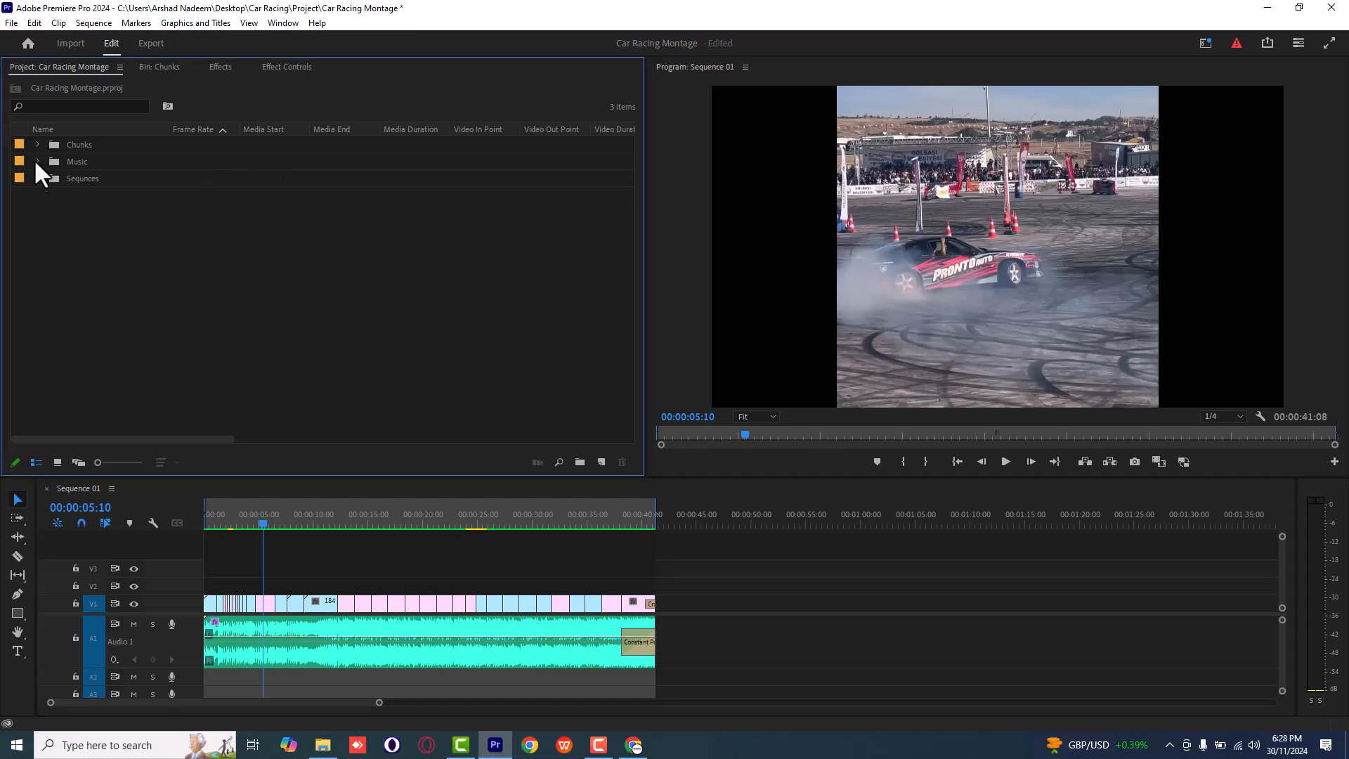
pyautogui.doubleClick(52, 146)
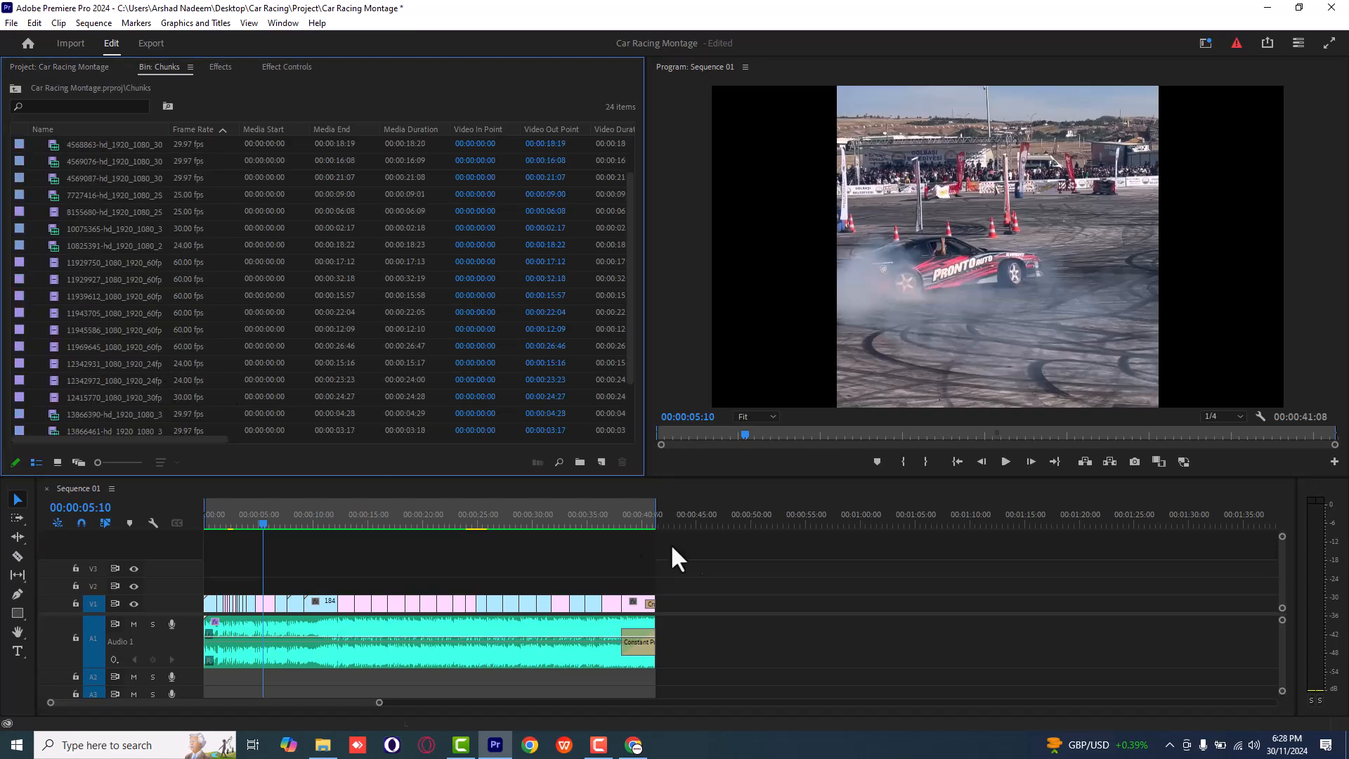
pyautogui.click(587, 465)
pyautogui.write('Videos')
pyautogui.press('Tab')
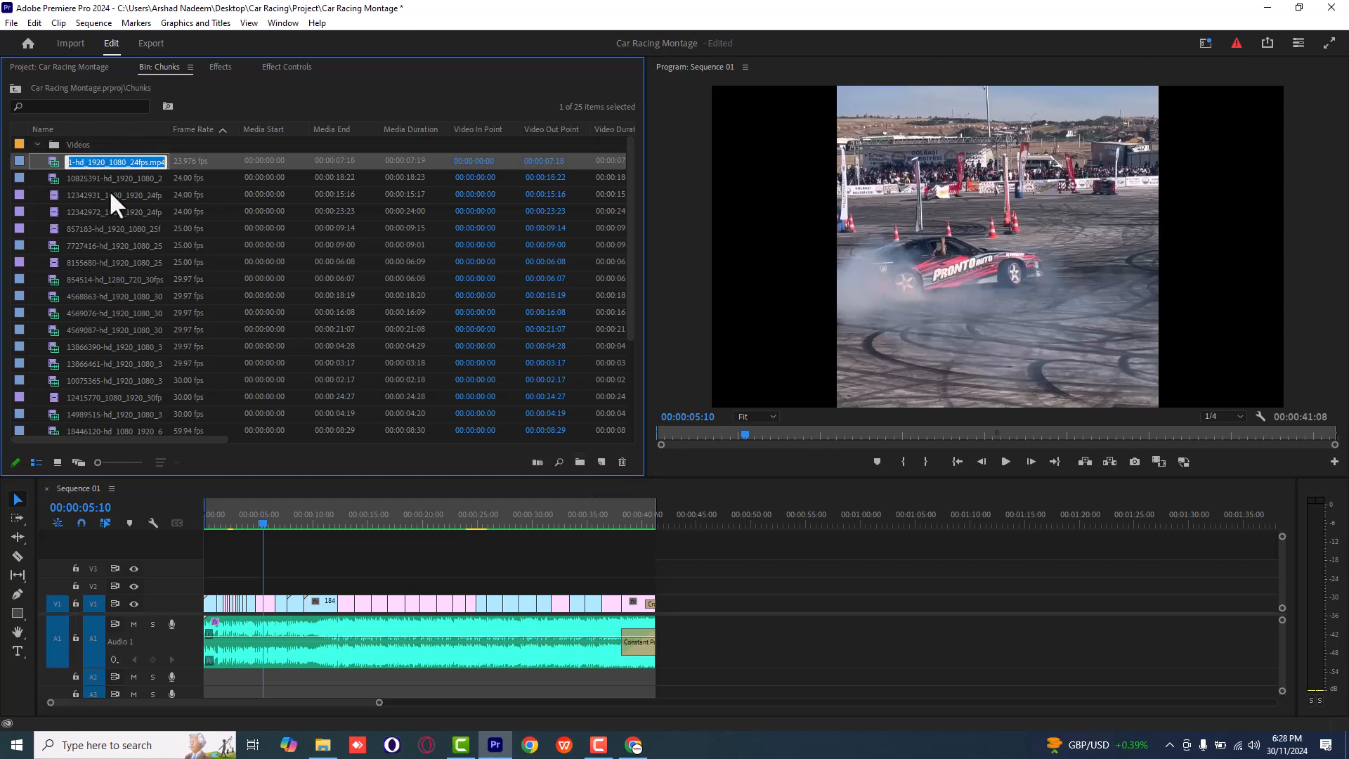
# Move all the video clips in the Chunks bin into the Videos bin and collapse it.
pyautogui.scroll(-3, 113, 373)
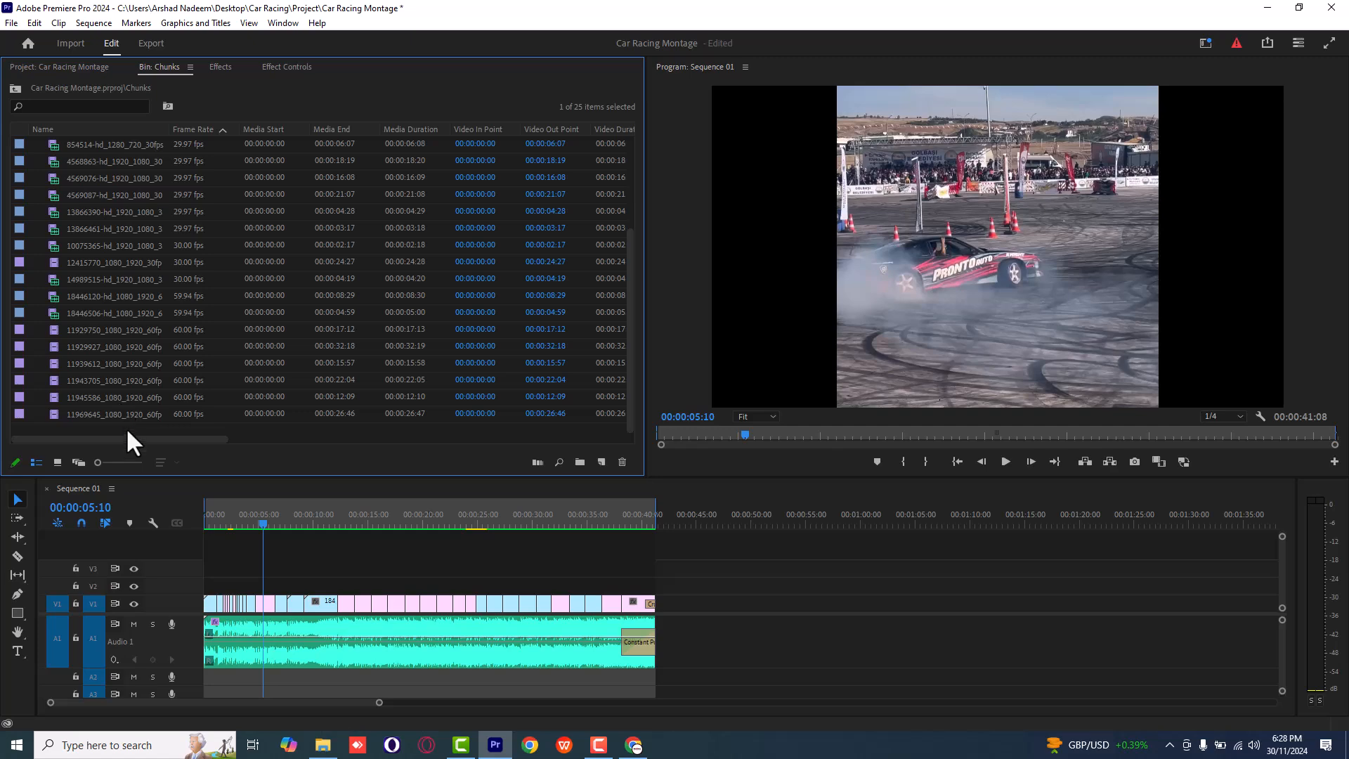
pyautogui.keyDown('shift'); pyautogui.click(116, 411); pyautogui.keyUp('shift')
pyautogui.scroll(3, 116, 410)
pyautogui.moveTo(94, 250); pyautogui.dragTo(55, 149)
pyautogui.click(38, 144)
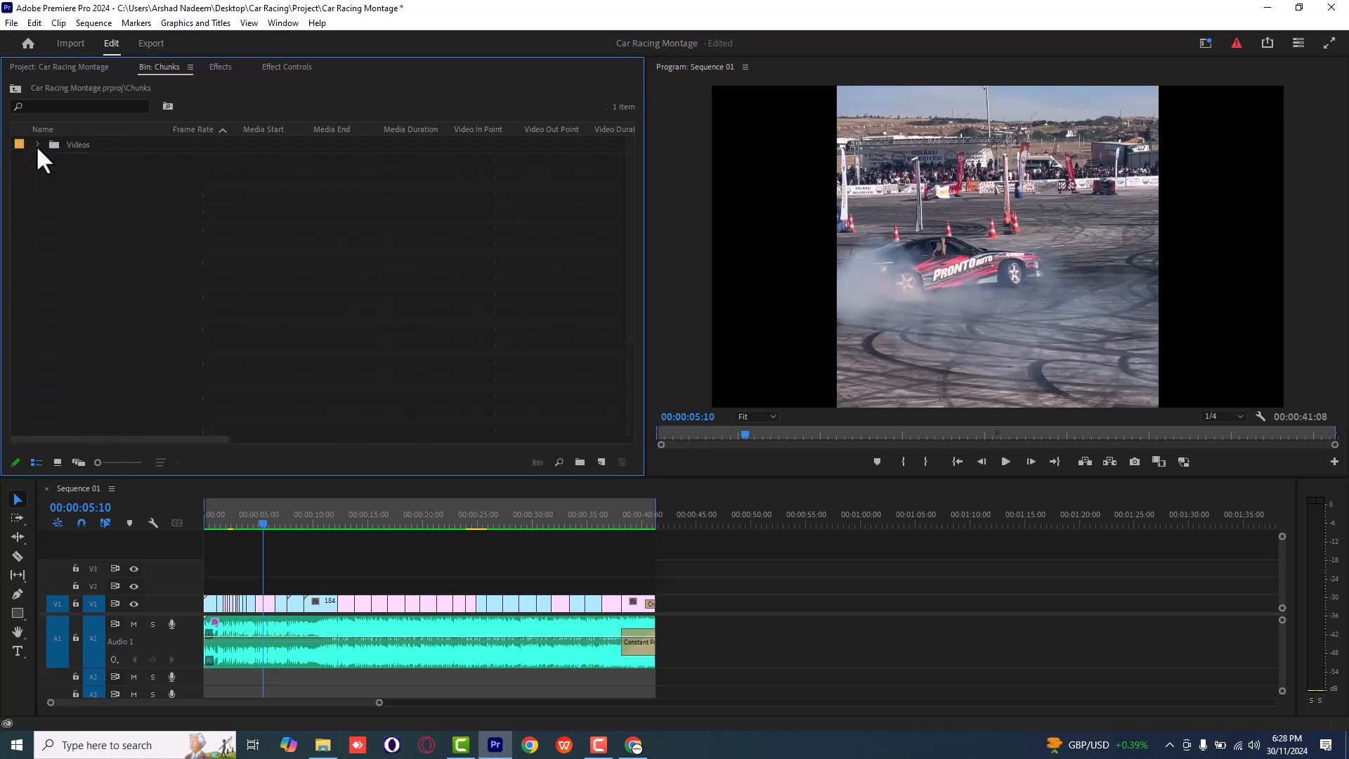
# Create a second bin named Images inside the Chunks bin.
pyautogui.rightClick(150, 250)
pyautogui.click(205, 281)
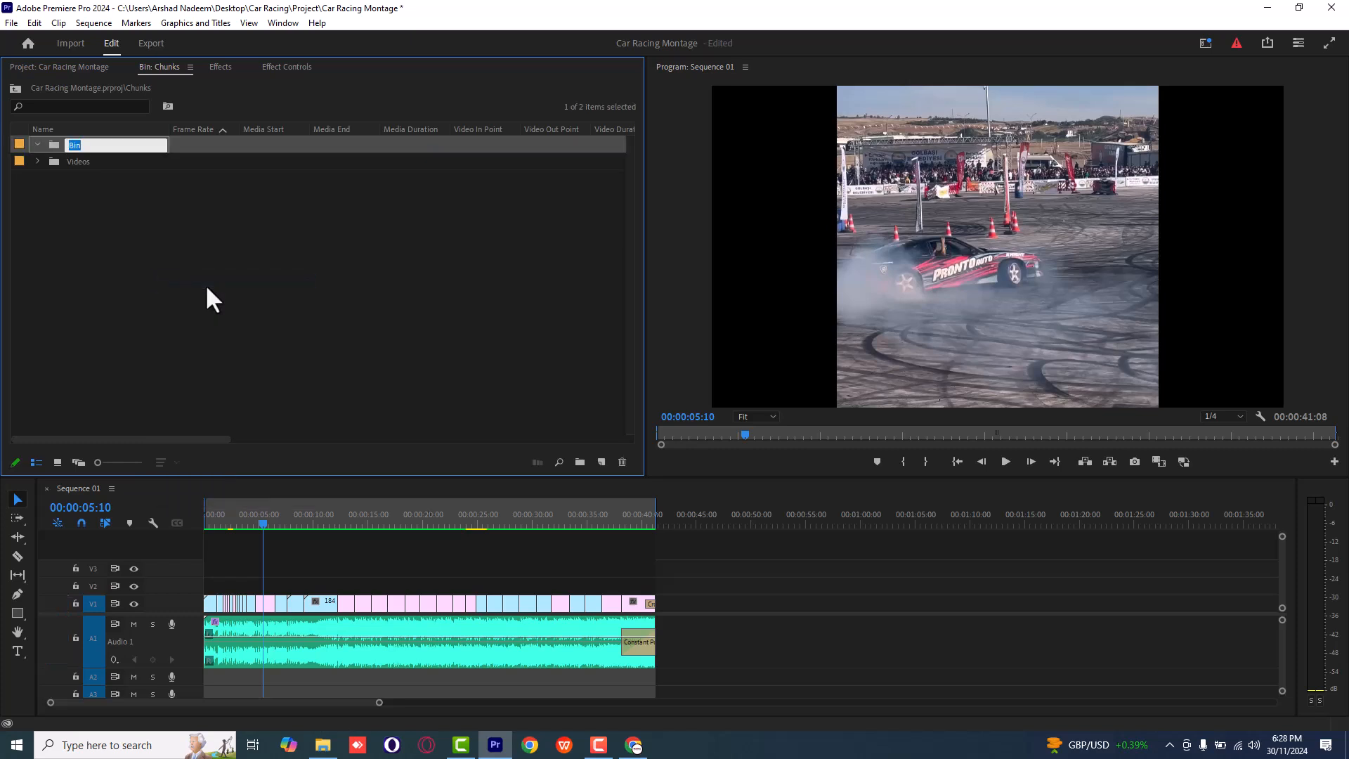
pyautogui.write('Images')
pyautogui.press('Return')
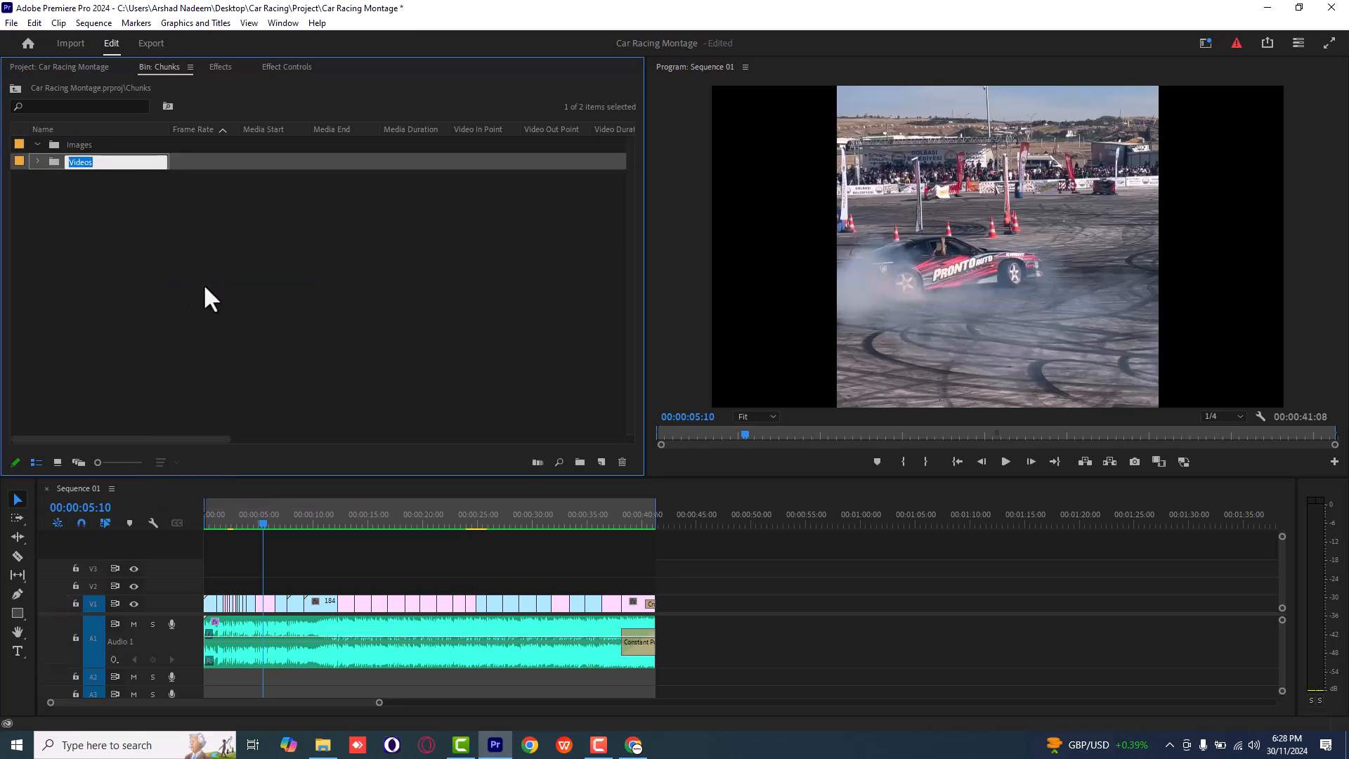
pyautogui.click(206, 286)
# Import the four Pexels JPG files from Car Racing\Chunks\Images into the Images bin and sort the bin by name.
pyautogui.doubleClick(60, 143)
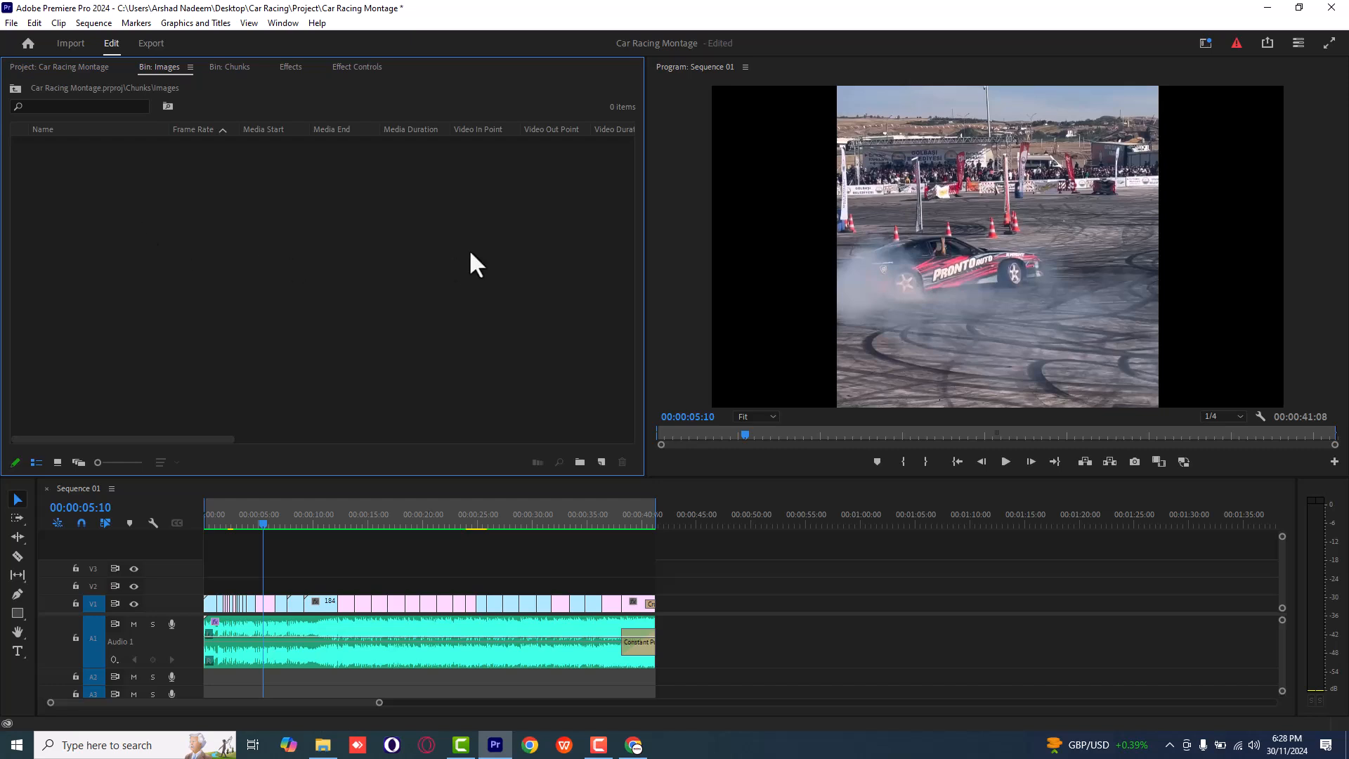
pyautogui.doubleClick(470, 249)
pyautogui.click(226, 63)
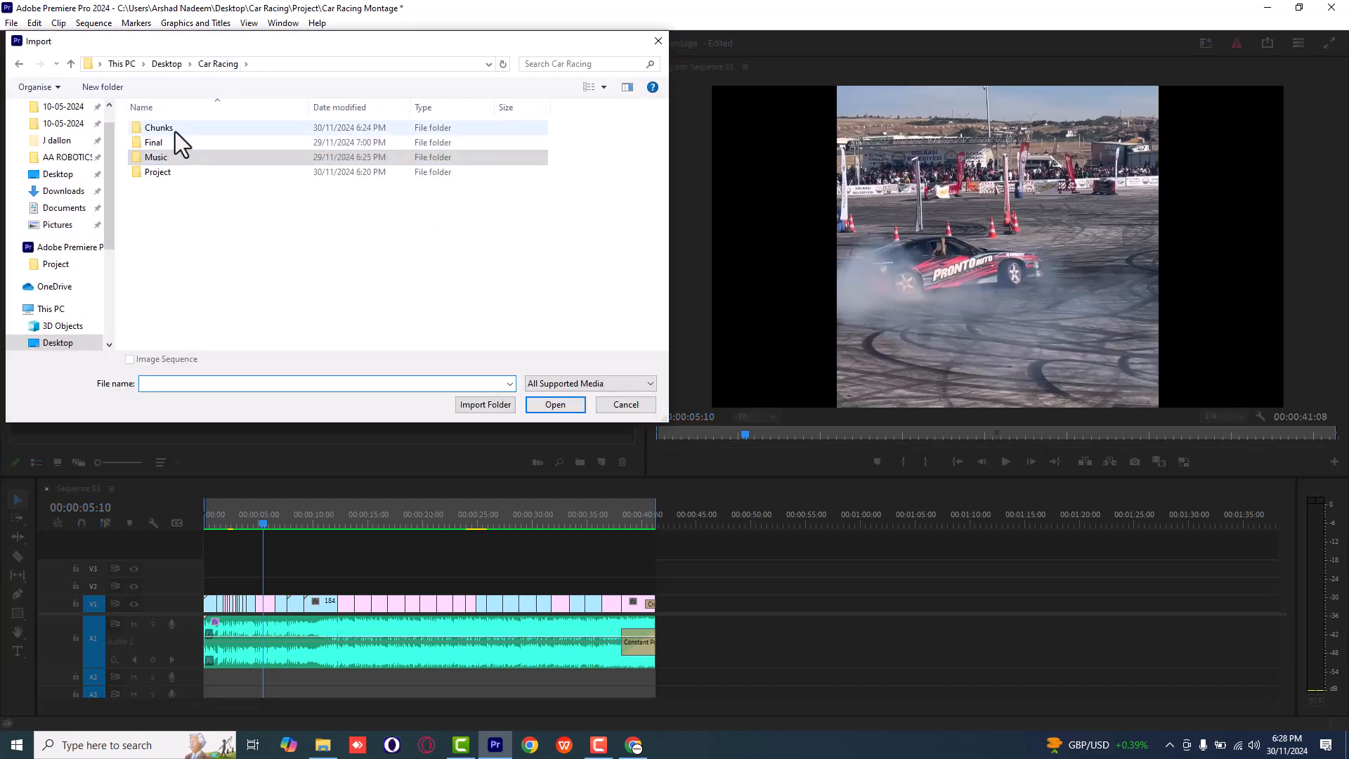
pyautogui.doubleClick(175, 132)
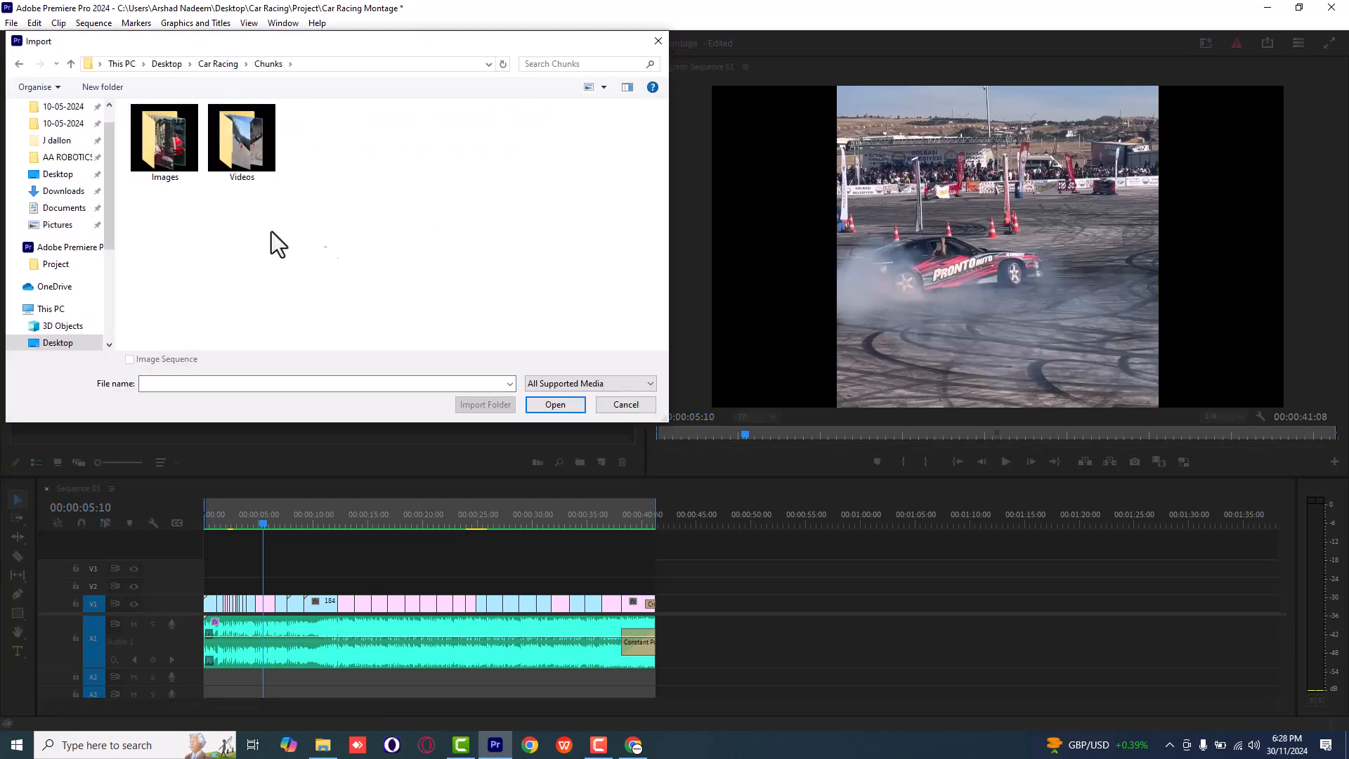
pyautogui.doubleClick(188, 146)
pyautogui.moveTo(128, 252); pyautogui.dragTo(435, 105)
pyautogui.click(552, 405)
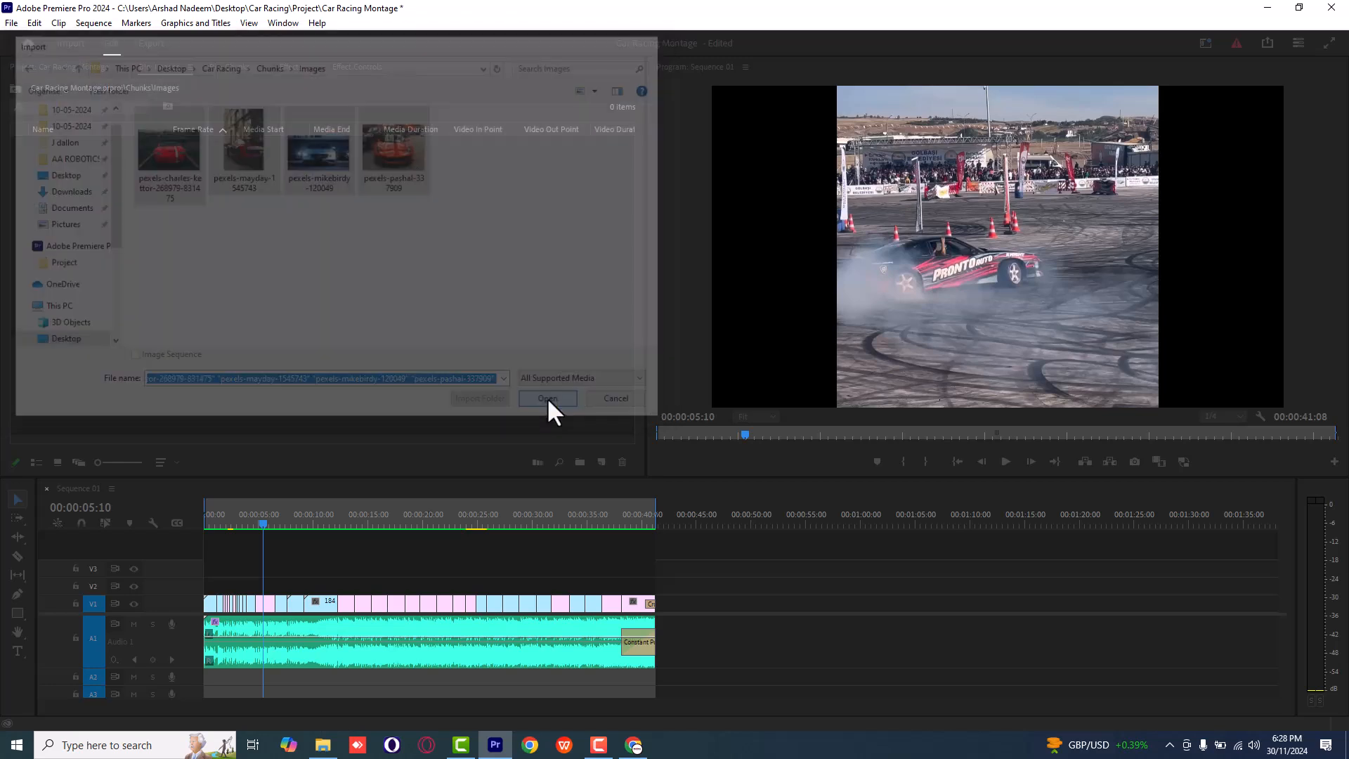
pyautogui.click(273, 277)
pyautogui.click(134, 131)
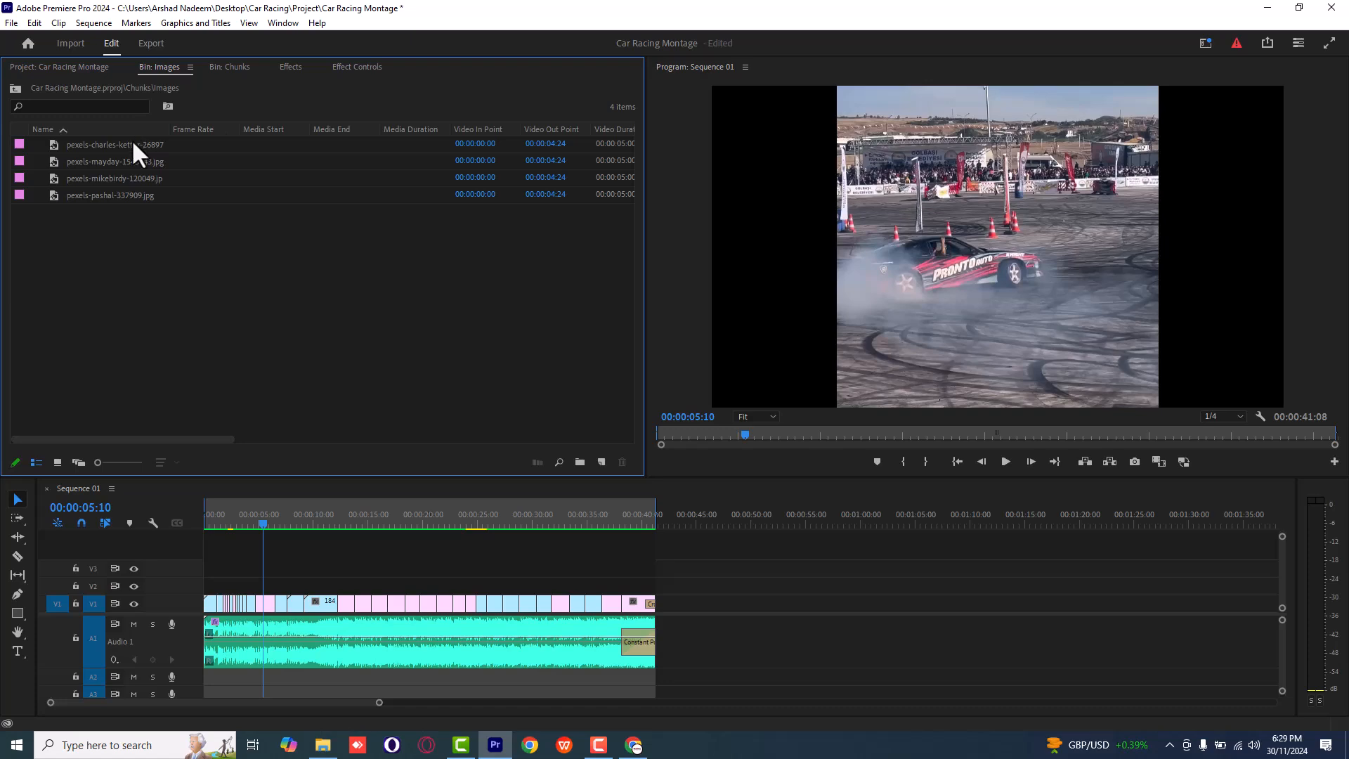
# Place the first Pexels photo from the Images bin on a new V4 track and return the playhead to the sequence start.
pyautogui.click(132, 143)
pyautogui.moveTo(52, 145); pyautogui.dragTo(439, 549)
pyautogui.moveTo(437, 513); pyautogui.dragTo(441, 511)
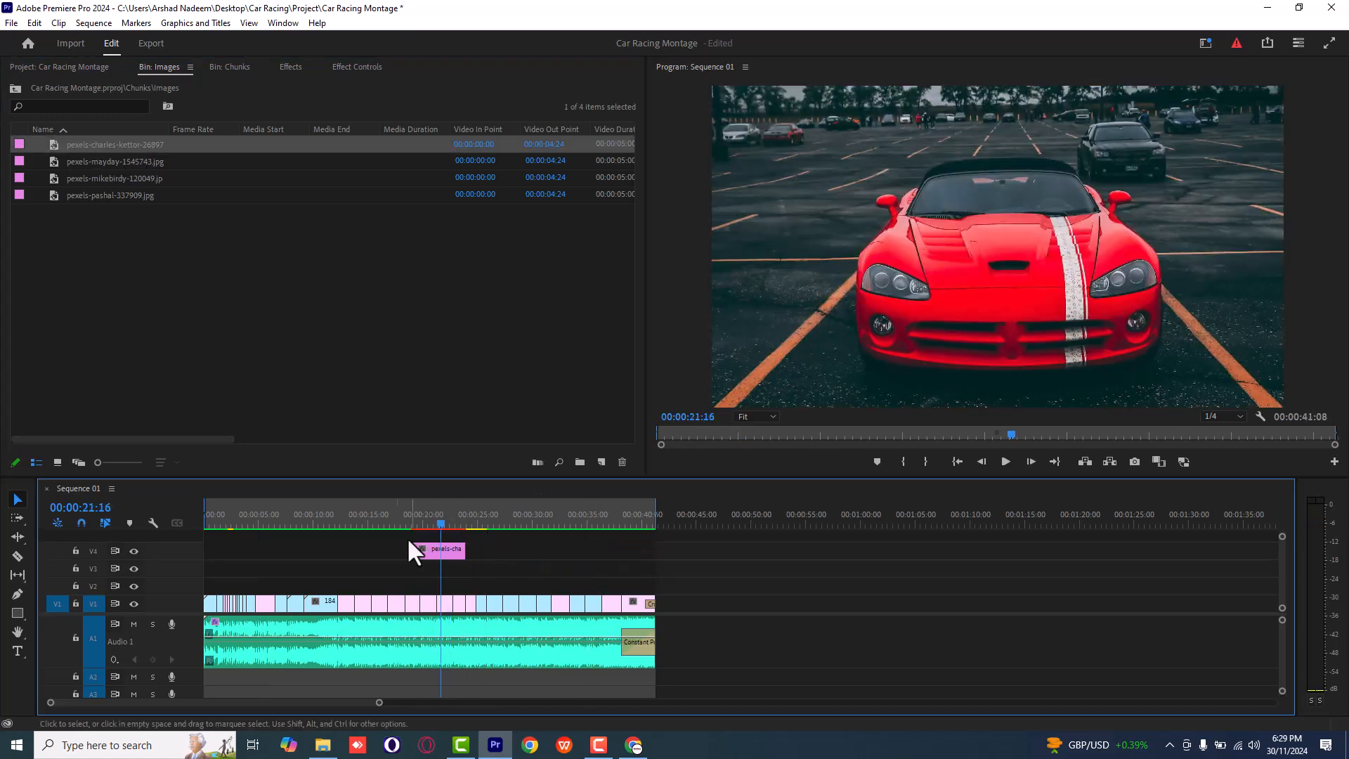
pyautogui.click(206, 524)
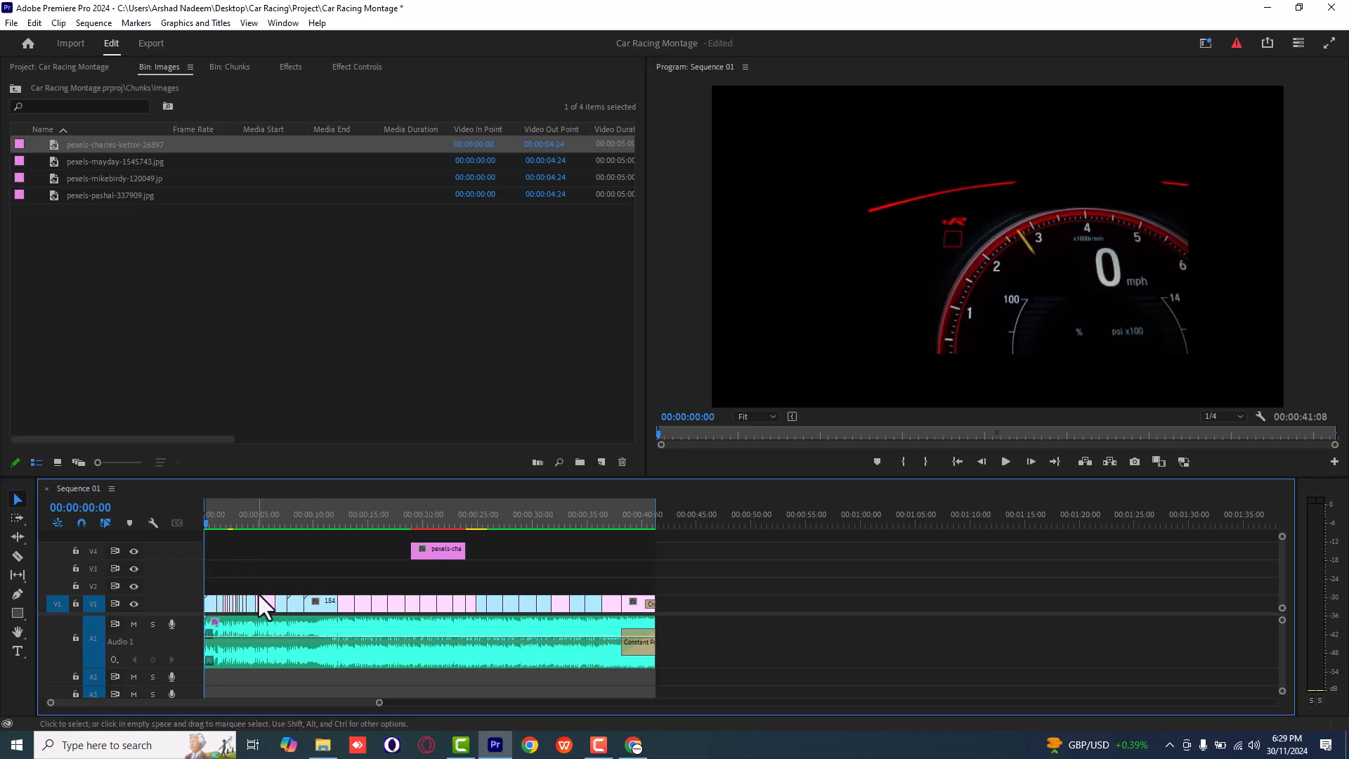
# Move the red car photo down to track V2, starting at about 00:00:09:06, and play back that section.
pyautogui.click(433, 553)
pyautogui.moveTo(421, 552); pyautogui.dragTo(317, 587)
pyautogui.click(294, 523)
pyautogui.press('space')
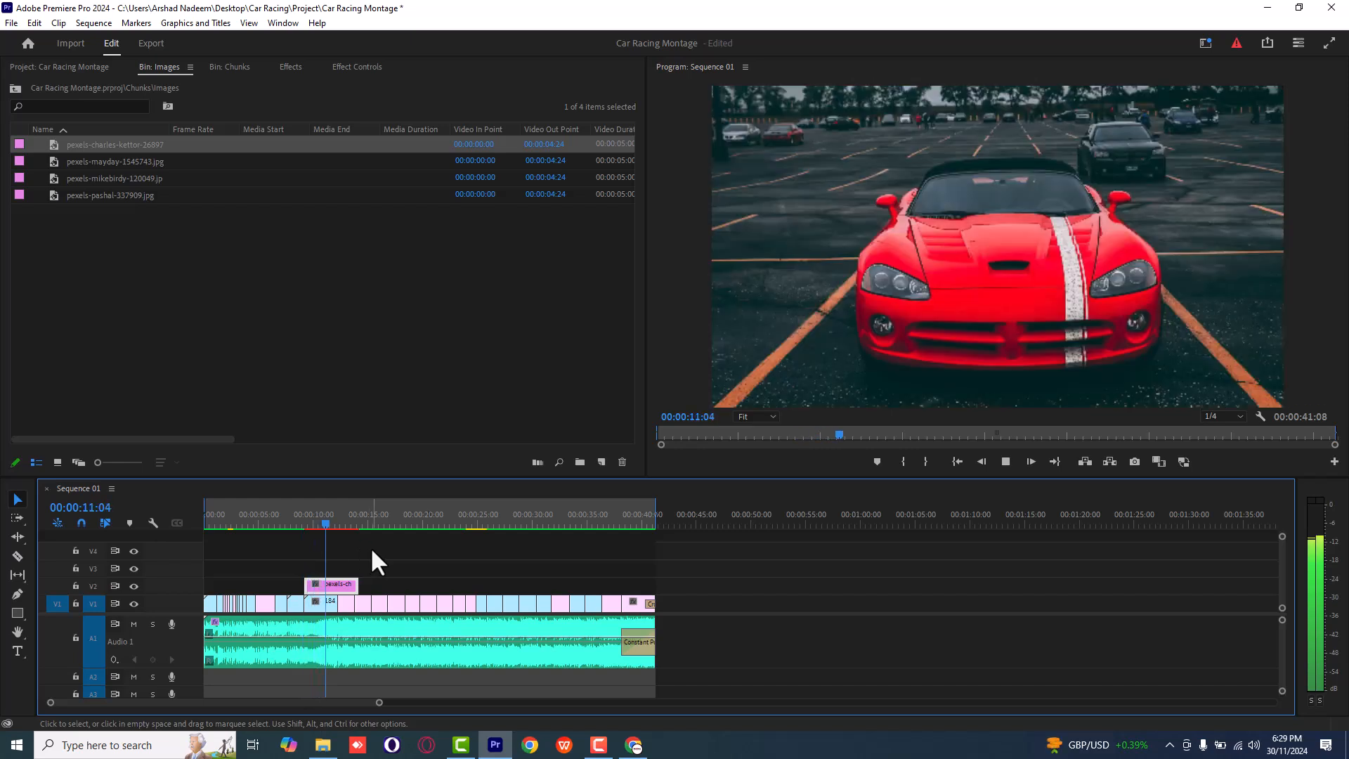
pyautogui.press('space')
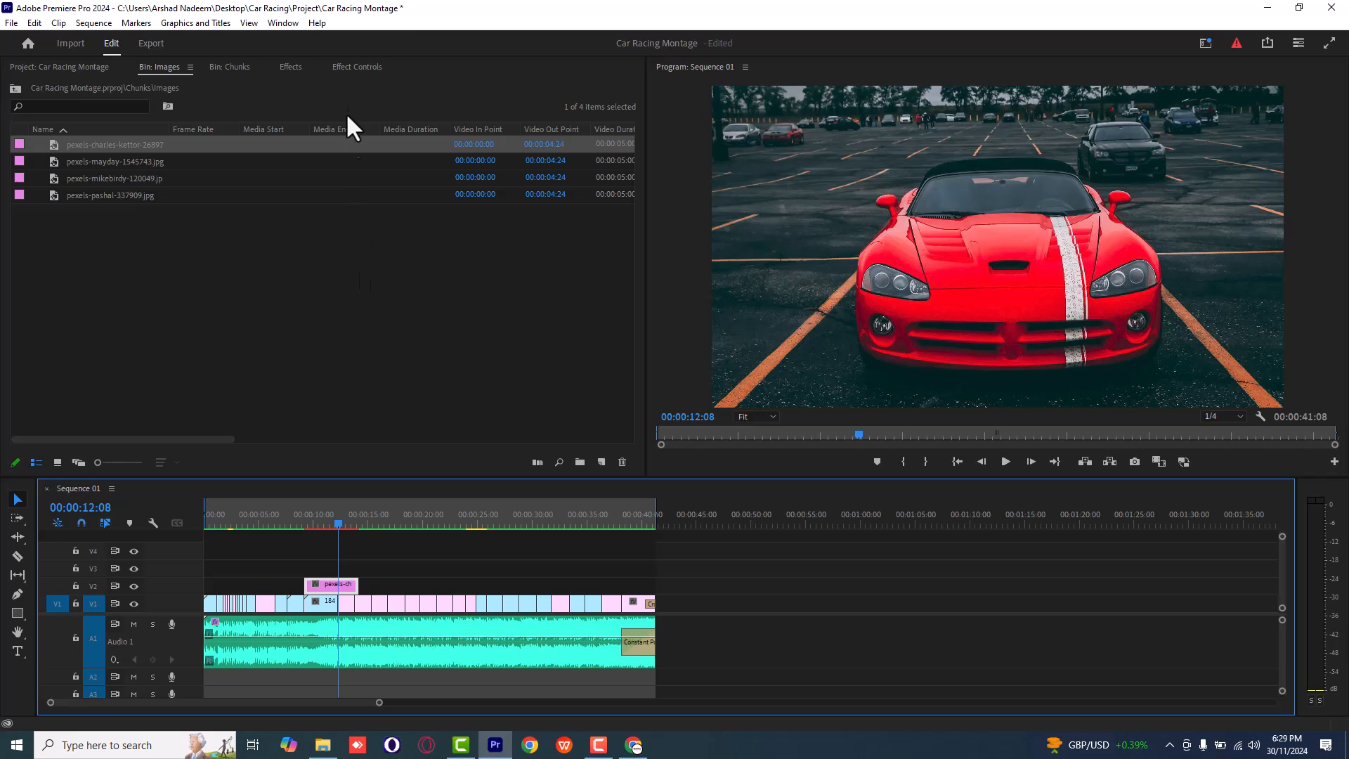
# Open the effect controls of the red car photo on V2, shrink the application window, and expand the Opacity settings.
pyautogui.click(356, 67)
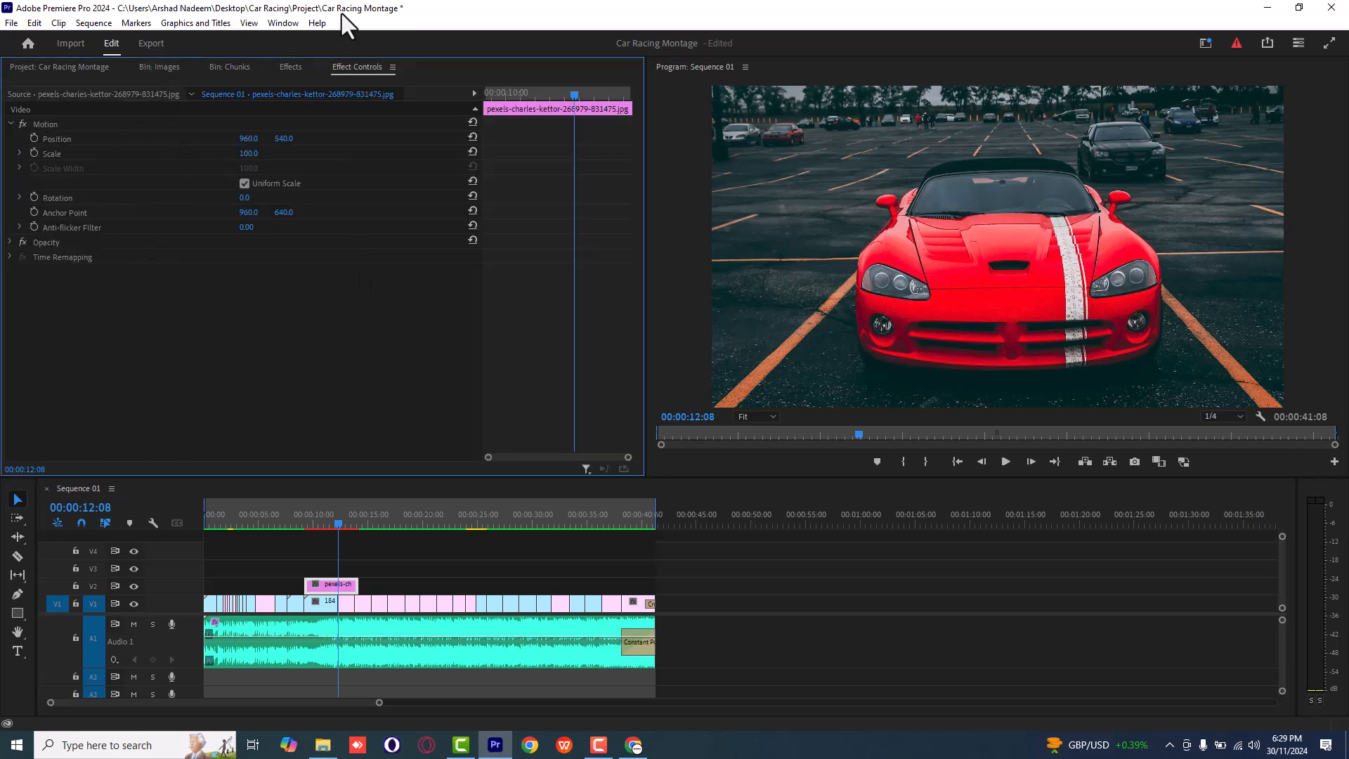
pyautogui.doubleClick(417, 7)
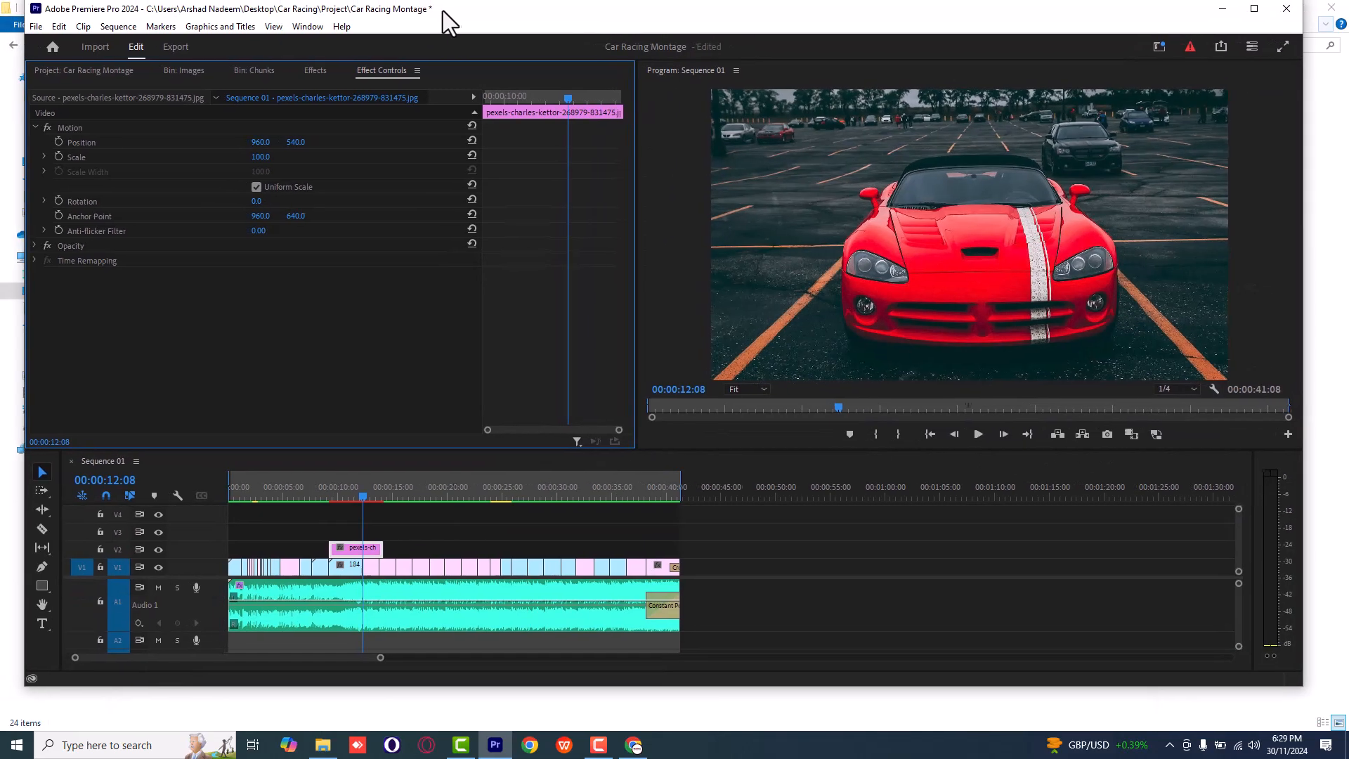
pyautogui.moveTo(451, 11); pyautogui.dragTo(462, 15)
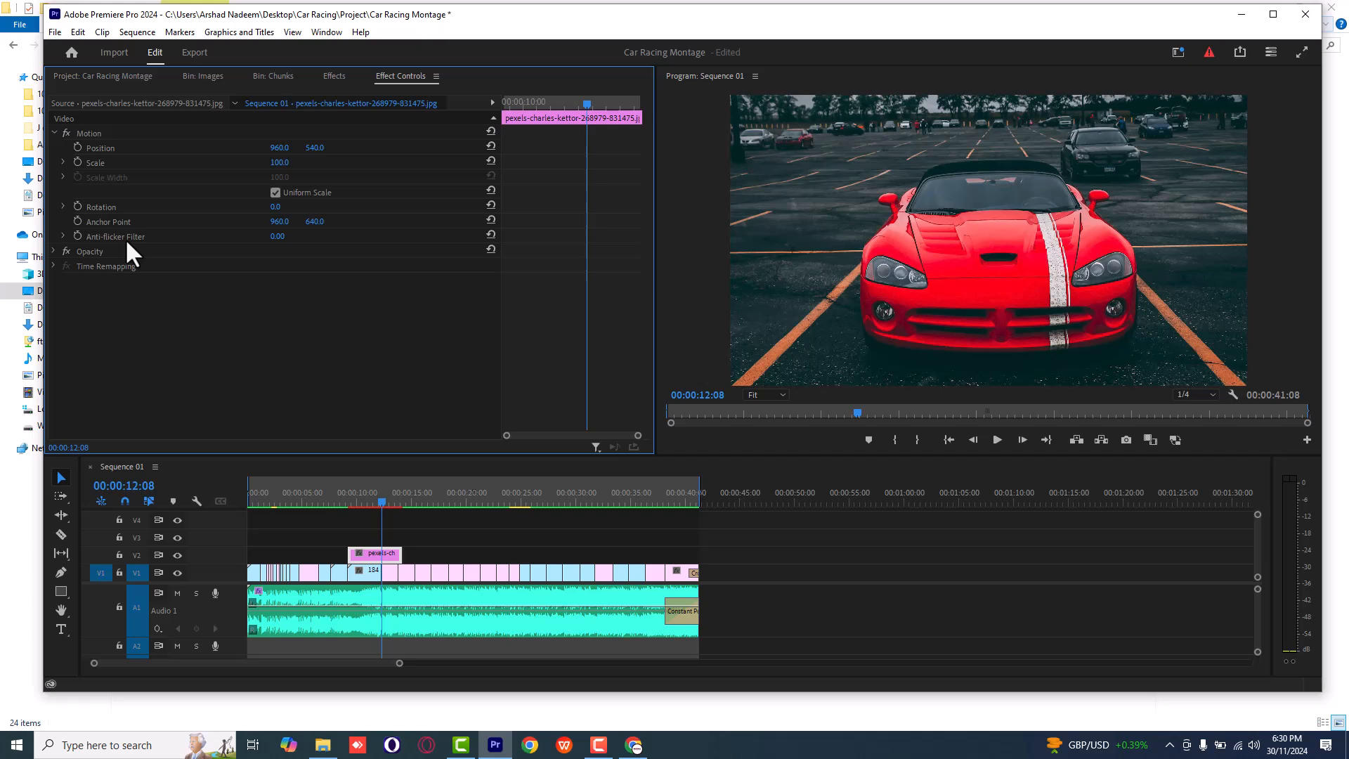
pyautogui.click(53, 251)
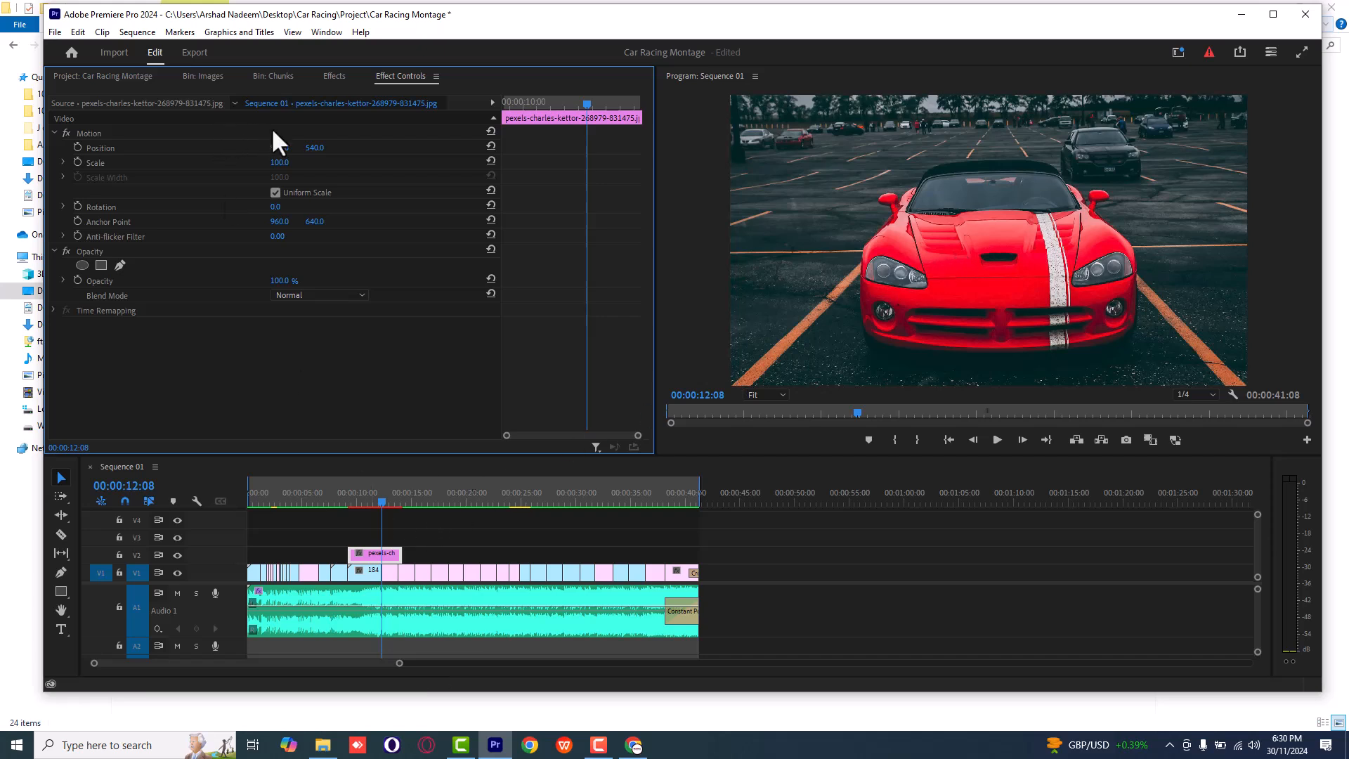
pyautogui.click(409, 522)
pyautogui.click(379, 554)
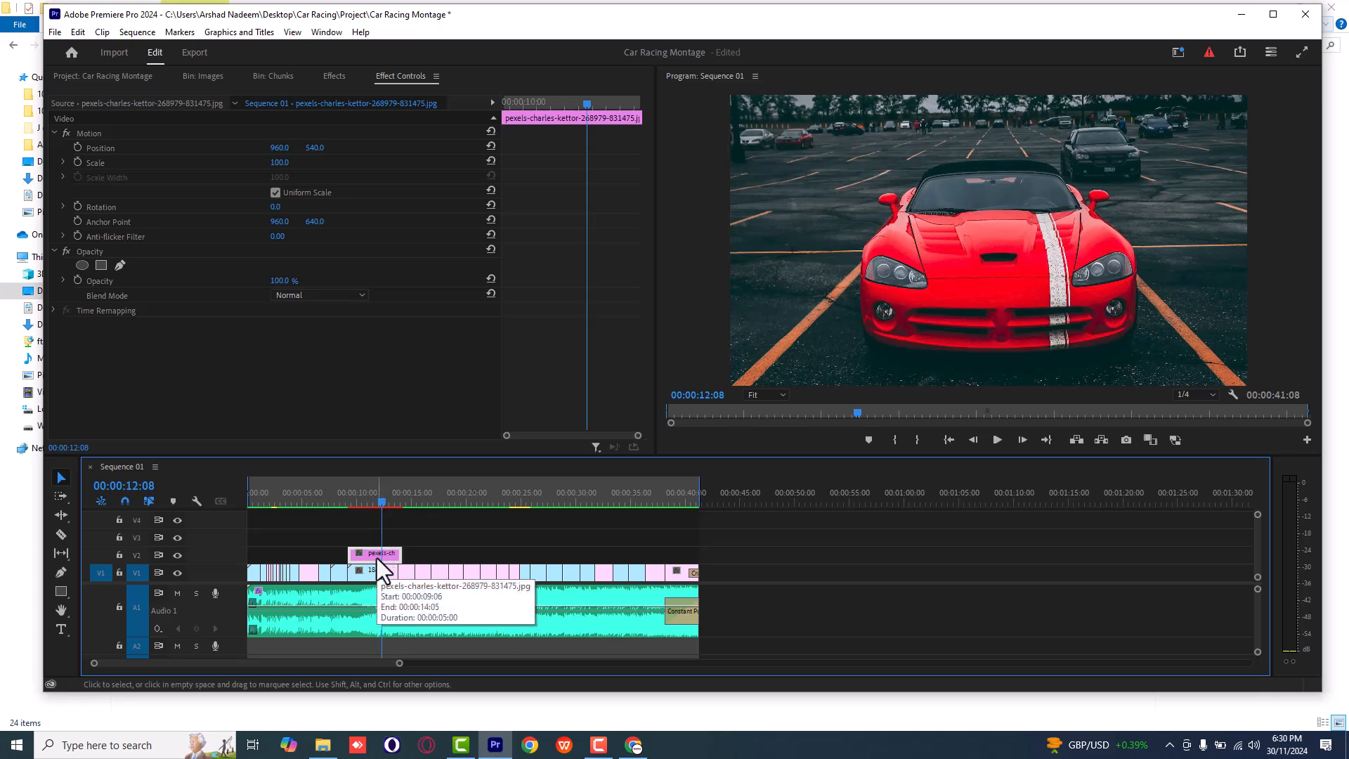
# Try out different Position, Scale and Opacity values on the red car photo.
pyautogui.moveTo(280, 149); pyautogui.dragTo(335, 149)
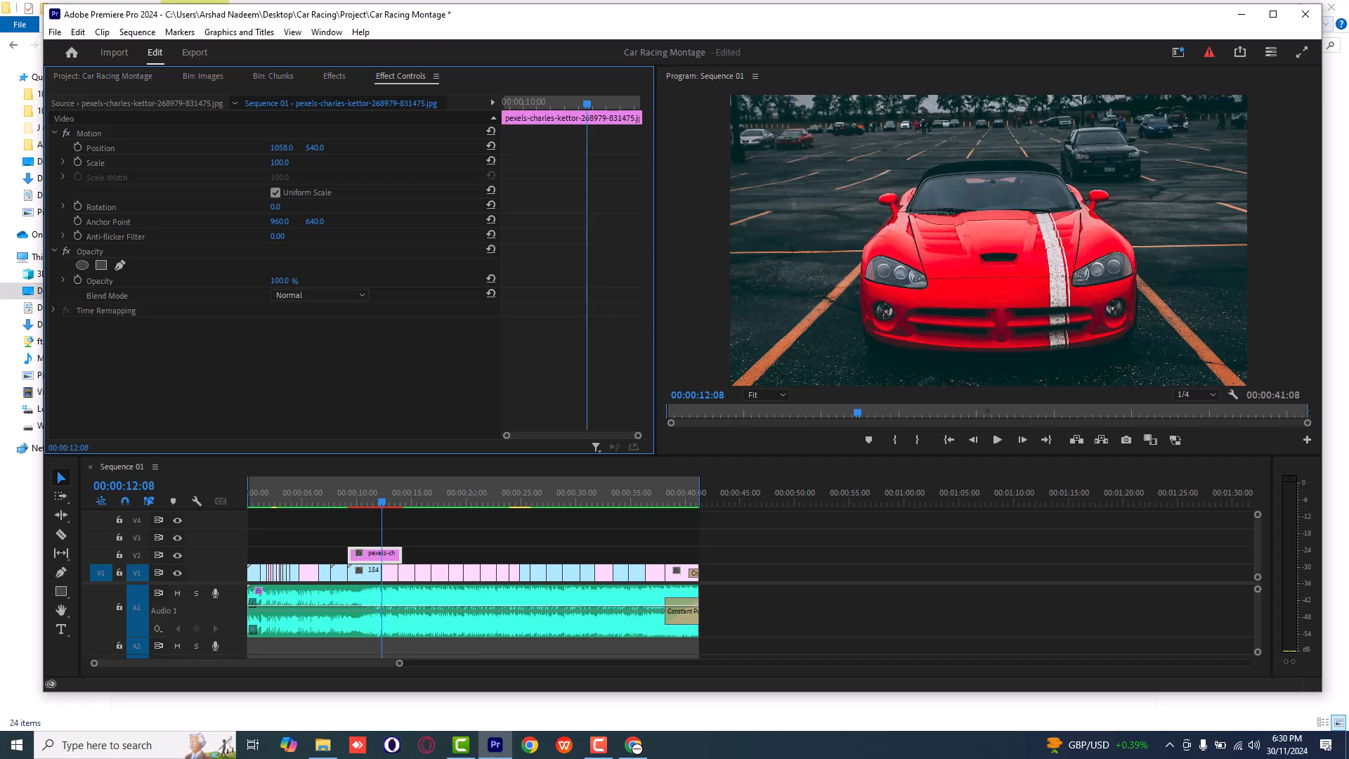
pyautogui.moveTo(503, 149); pyautogui.dragTo(239, 163)
pyautogui.moveTo(278, 163); pyautogui.dragTo(294, 232)
pyautogui.moveTo(280, 281)
pyautogui.mouseDown()
pyautogui.moveTo(237, 281)
pyautogui.moveTo(298, 288)
pyautogui.mouseUp()
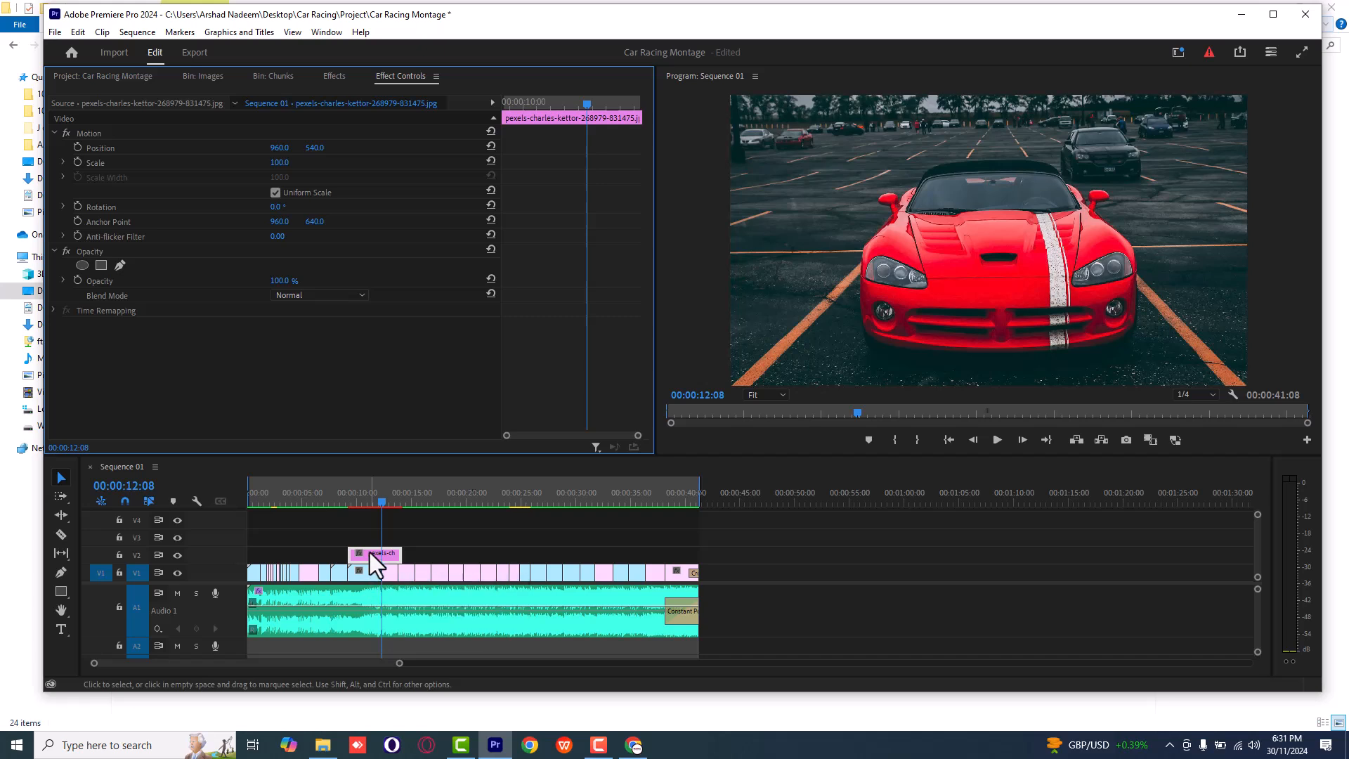
# Try the Dissolve and Darken blend modes on the red car photo, checking the overlap at about 00:00:10:23.
pyautogui.click(367, 501)
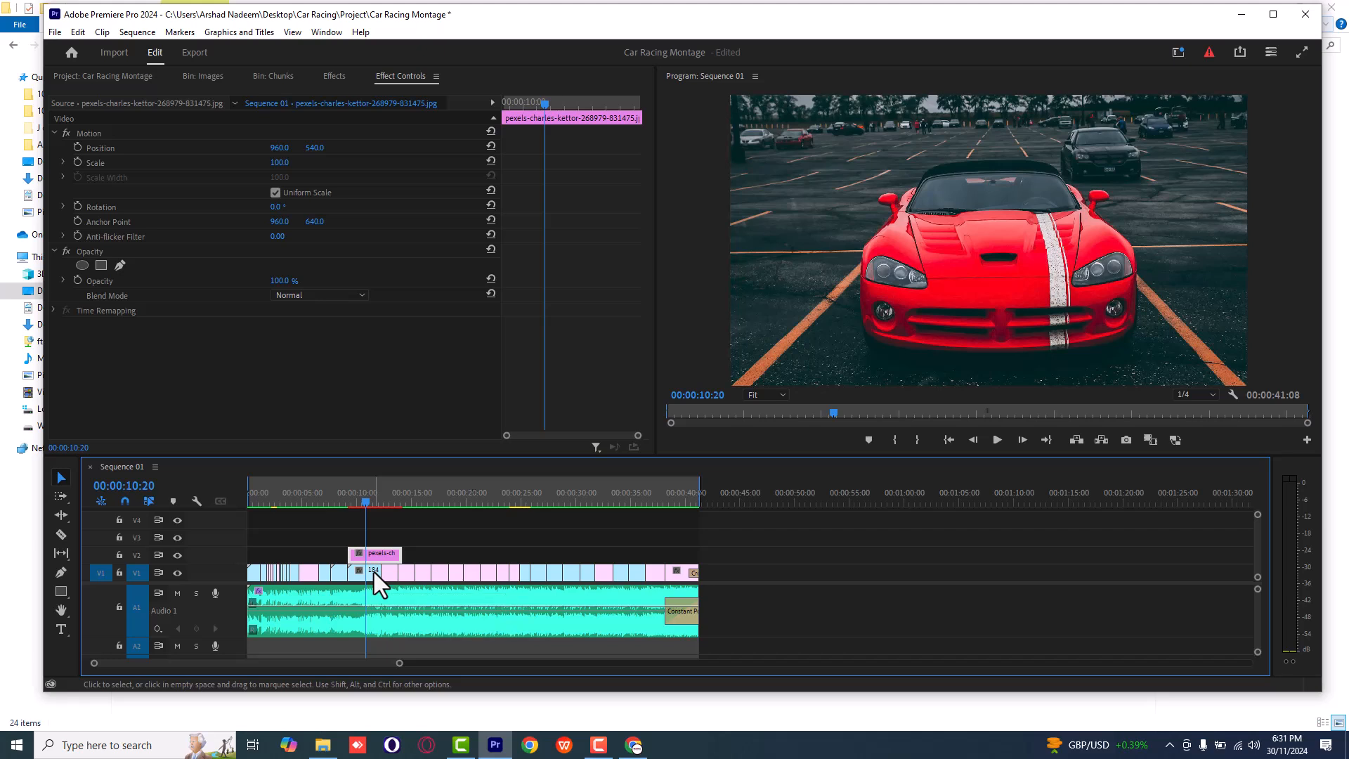
pyautogui.click(328, 300)
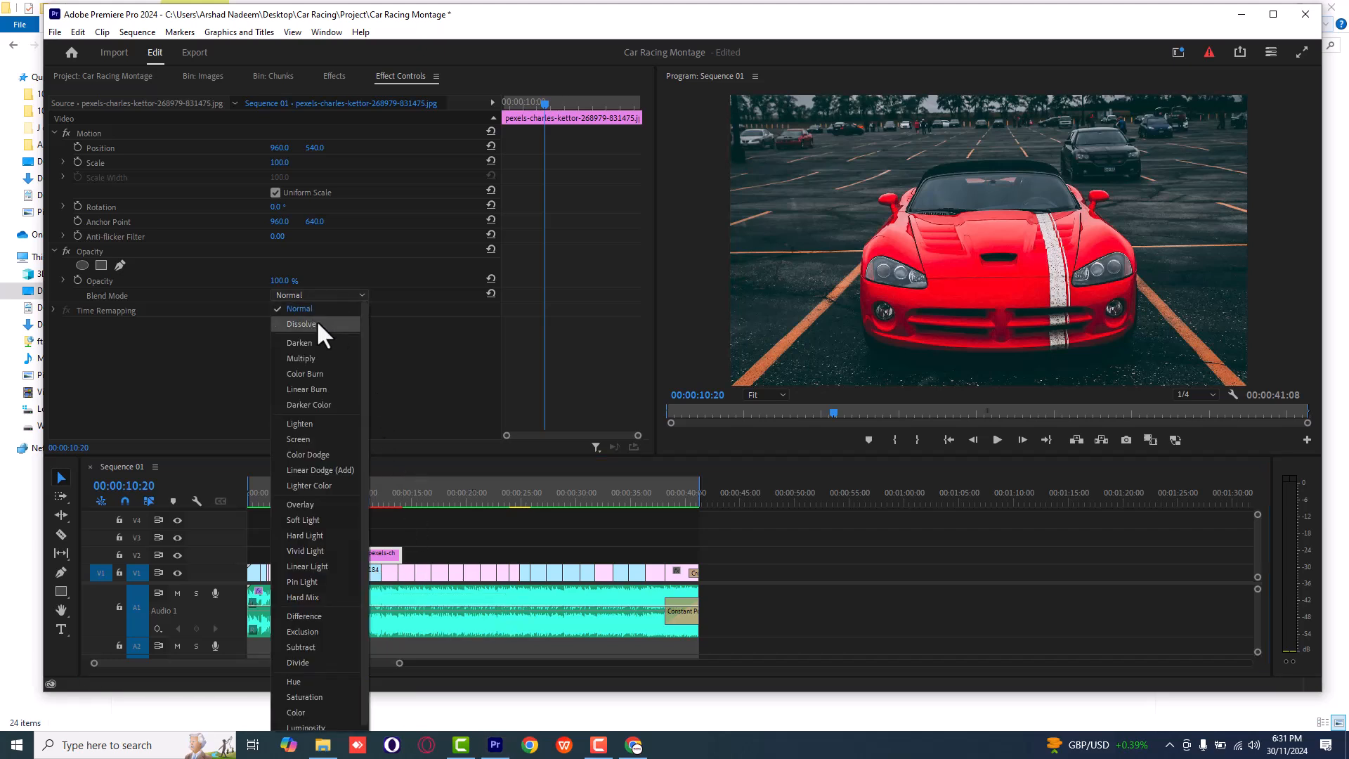
pyautogui.click(317, 322)
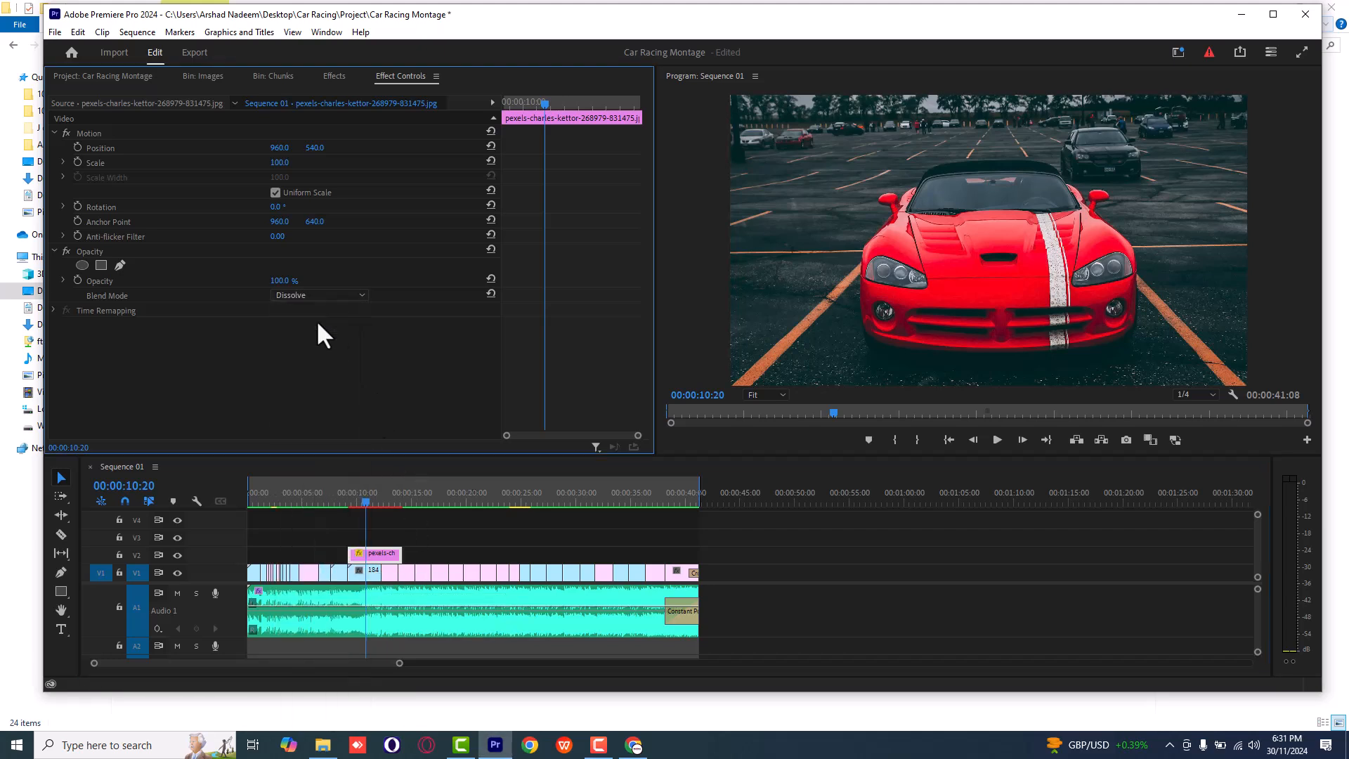
pyautogui.click(381, 529)
pyautogui.click(372, 501)
pyautogui.click(367, 501)
pyautogui.click(369, 554)
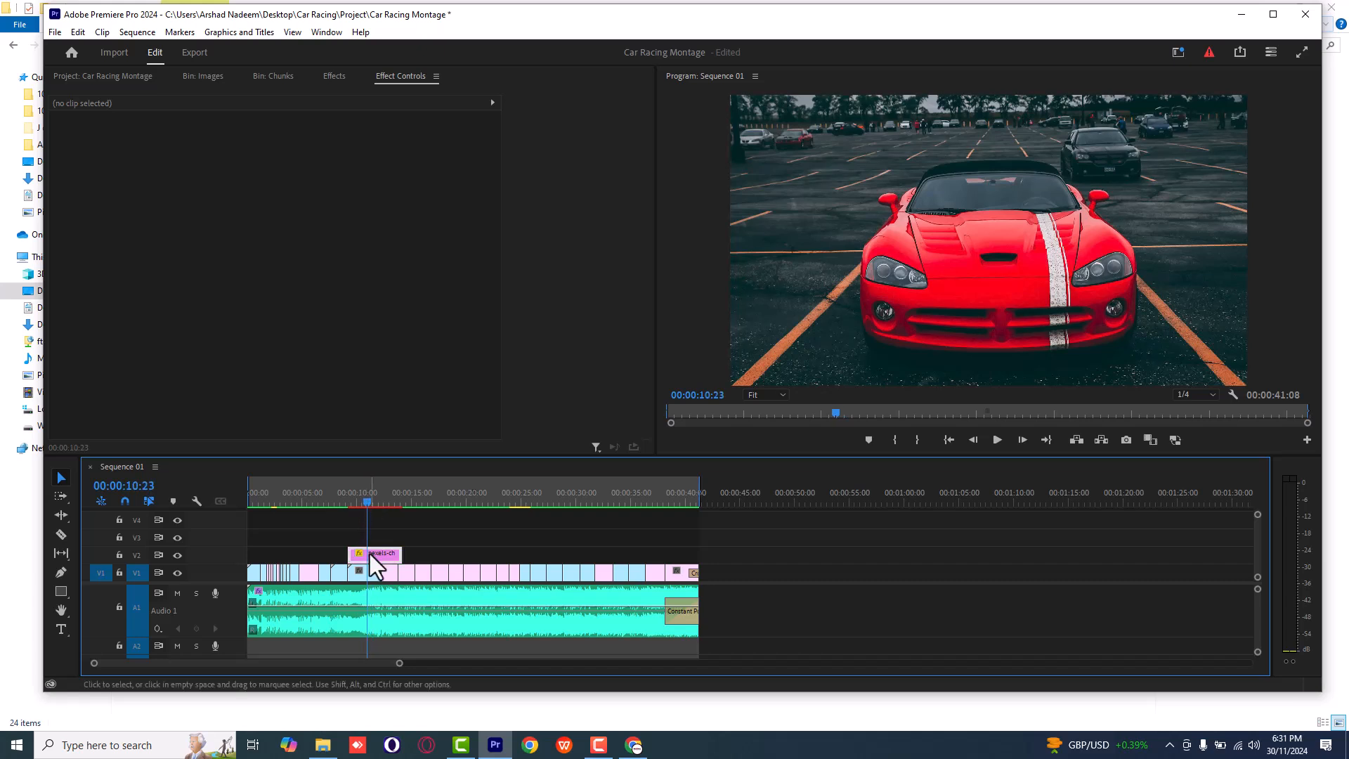
pyautogui.click(329, 296)
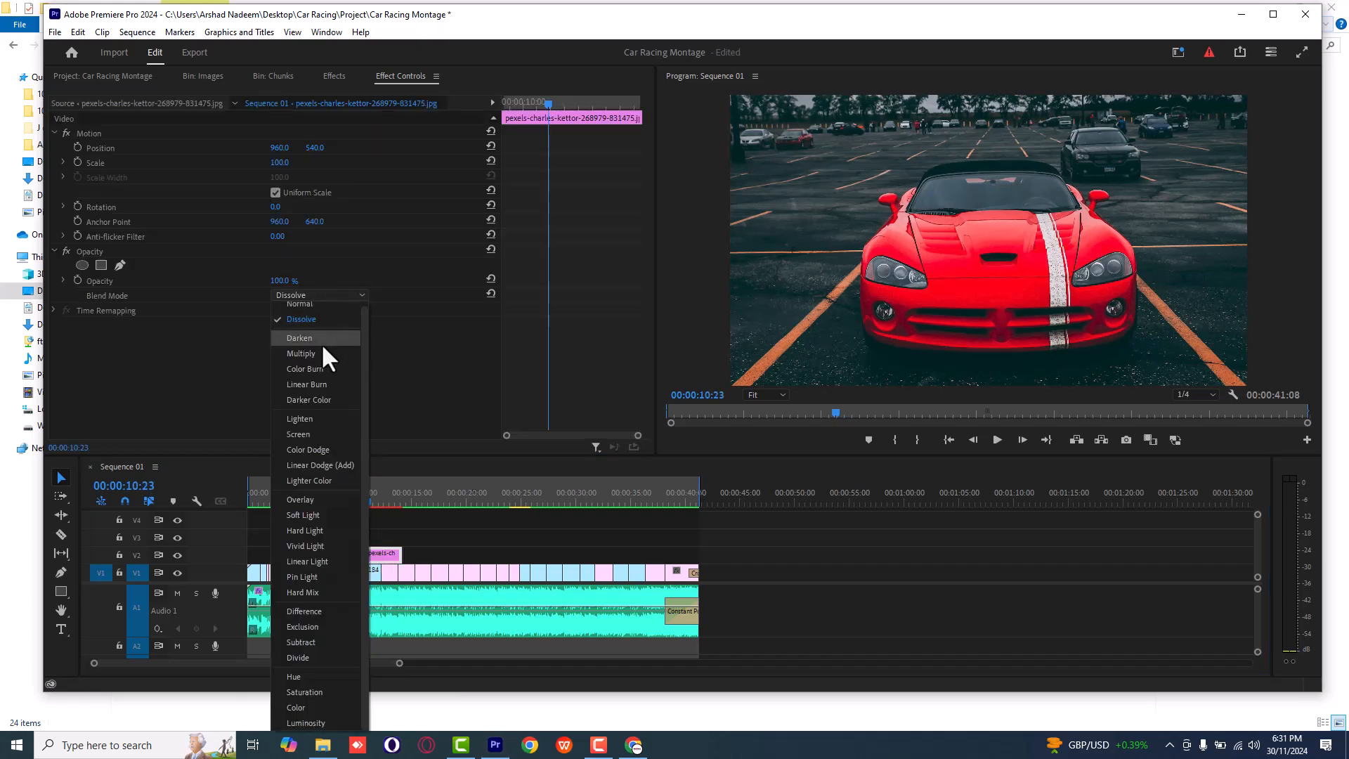
pyautogui.click(322, 343)
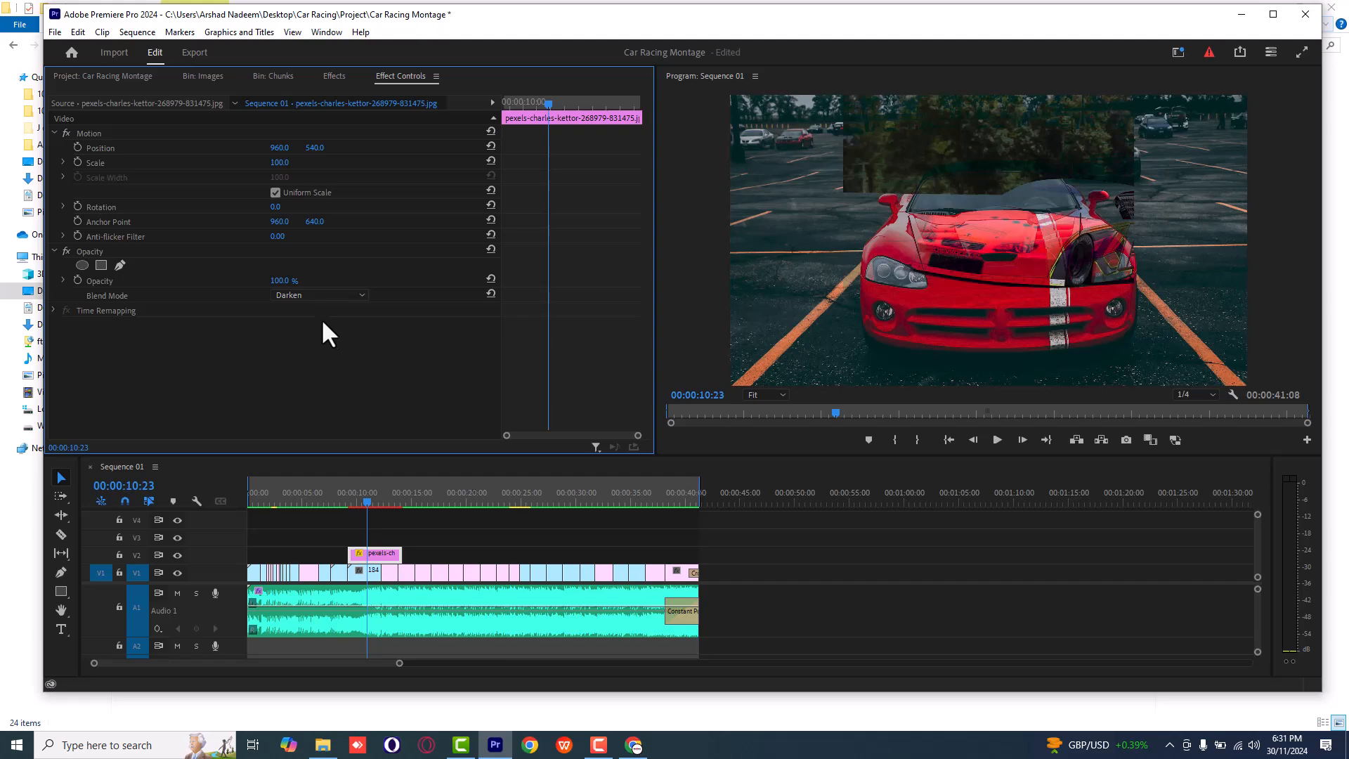
# Move the red car photo along V2 so it starts at about 00:00:02:11, above the short clips.
pyautogui.moveTo(373, 555); pyautogui.dragTo(535, 555)
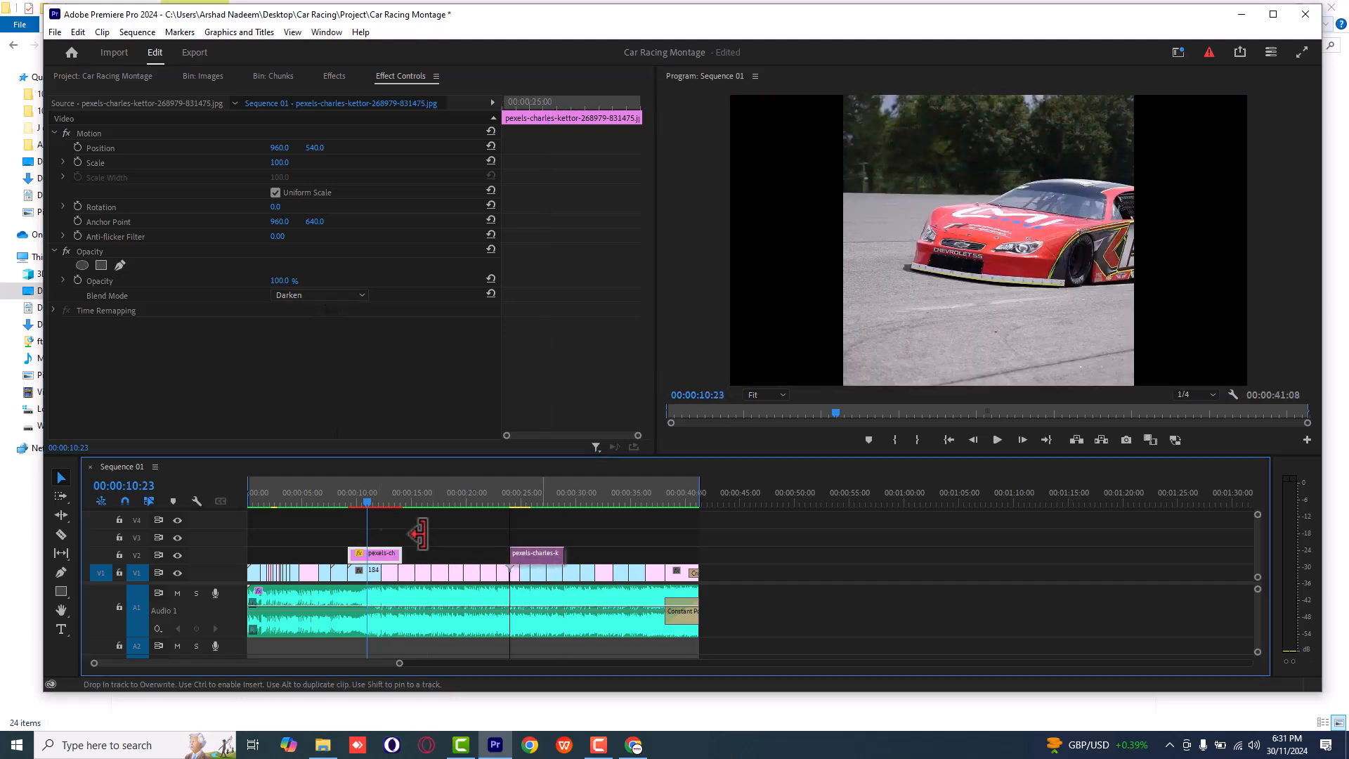
pyautogui.click(323, 492)
pyautogui.moveTo(323, 491); pyautogui.dragTo(274, 491)
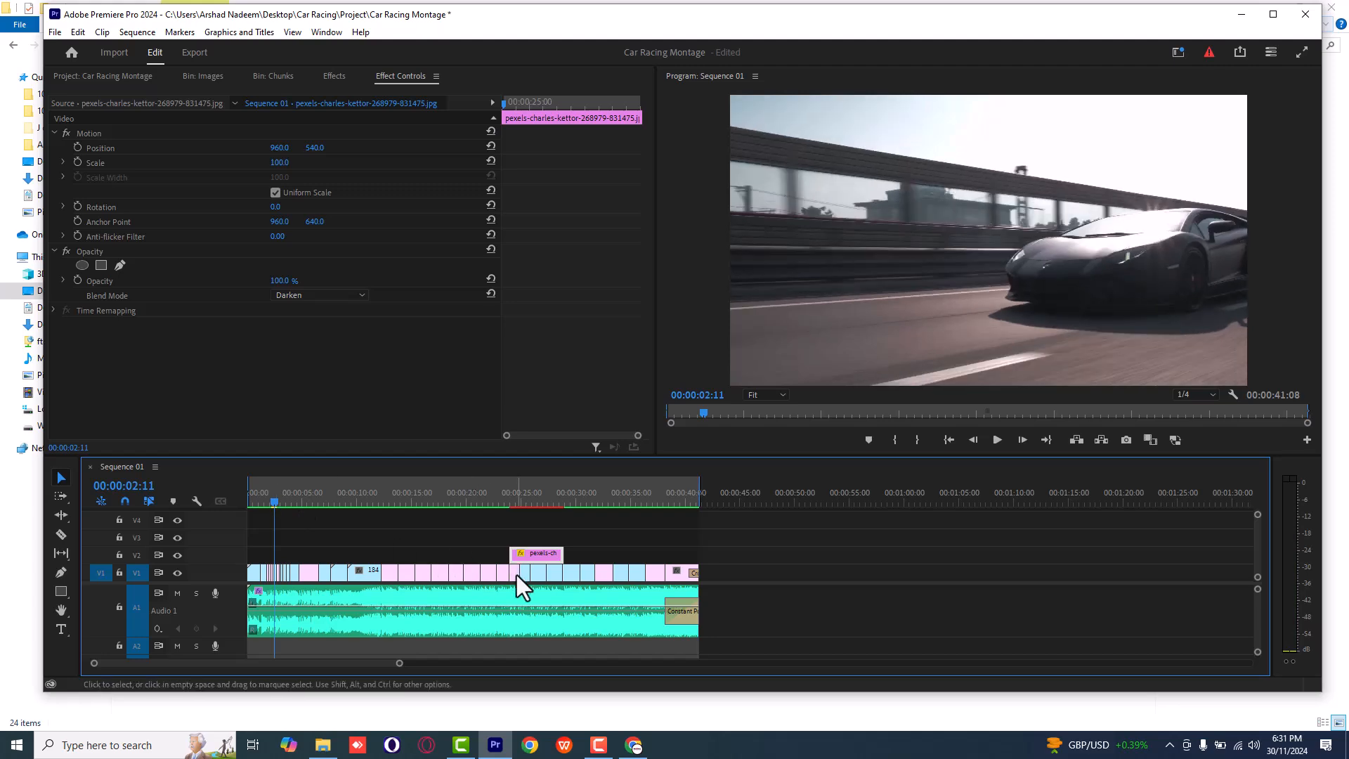
pyautogui.moveTo(527, 555); pyautogui.dragTo(305, 555)
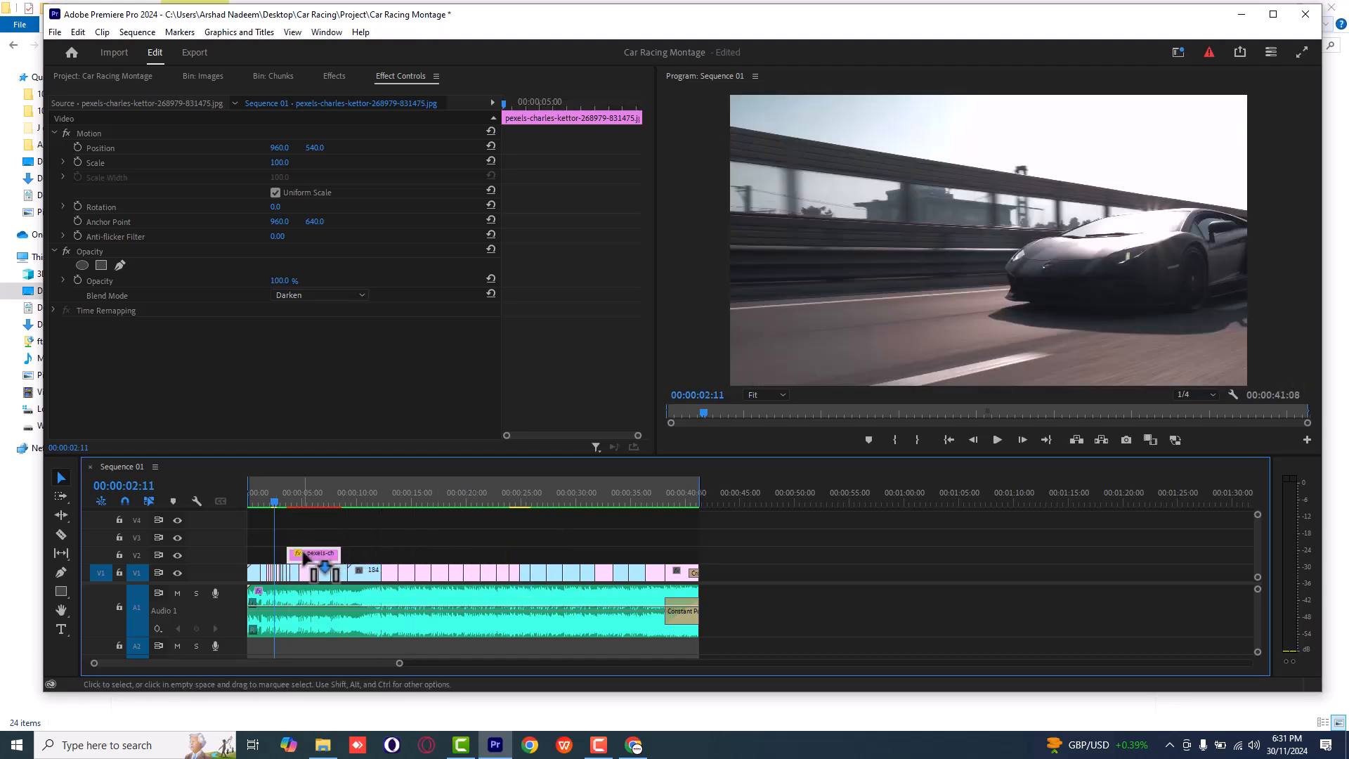
pyautogui.press('=')
pyautogui.moveTo(652, 551); pyautogui.dragTo(552, 556)
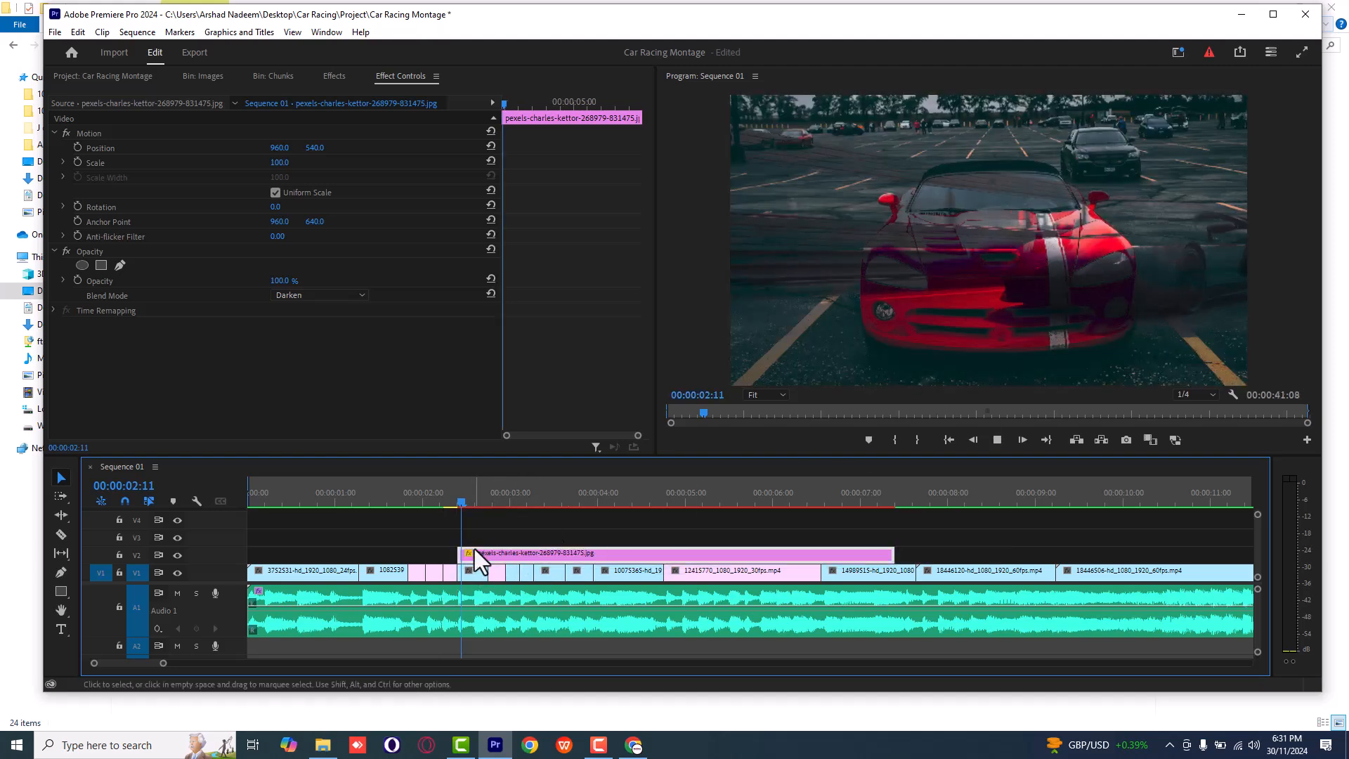
# Play the start of the Darken-blended photo over the clips and return the playhead to 00:00:02:14.
pyautogui.press('space')
pyautogui.press('space')
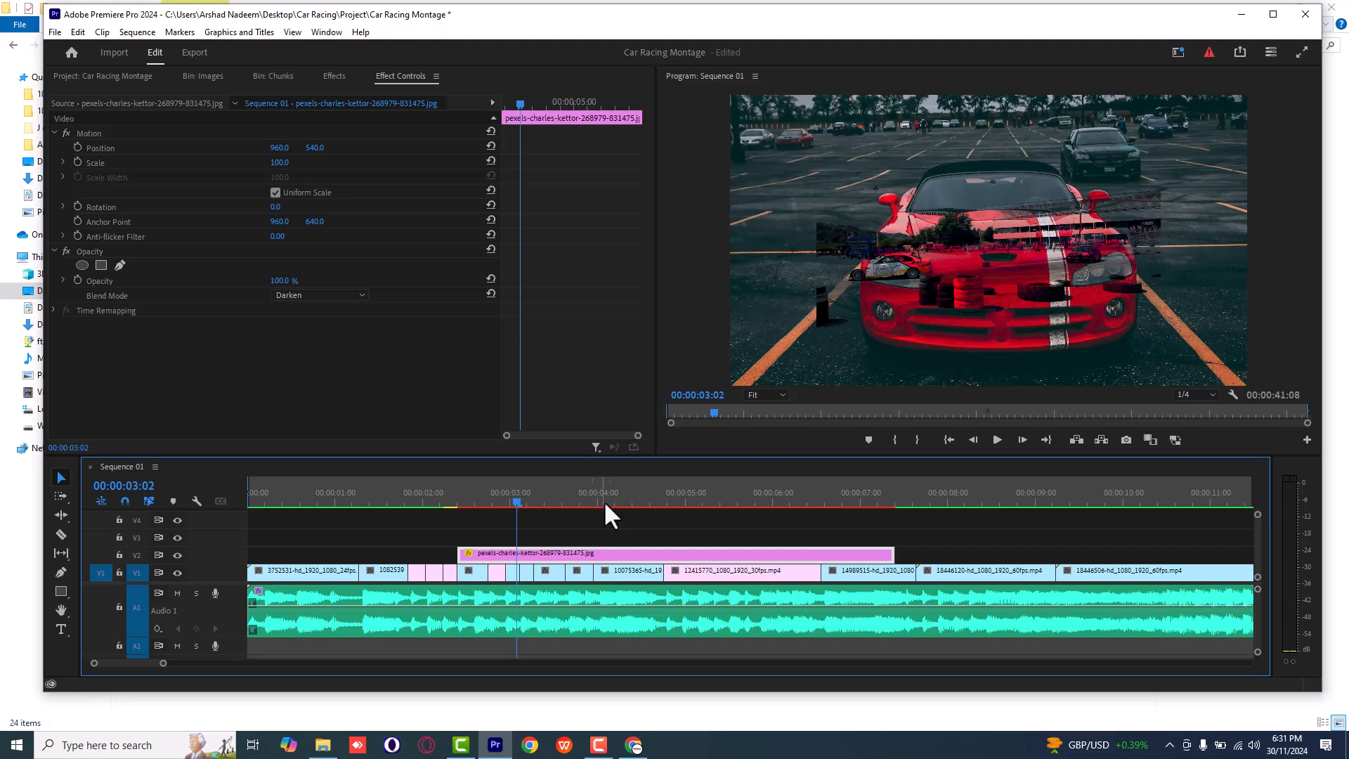
pyautogui.moveTo(507, 495); pyautogui.dragTo(470, 496)
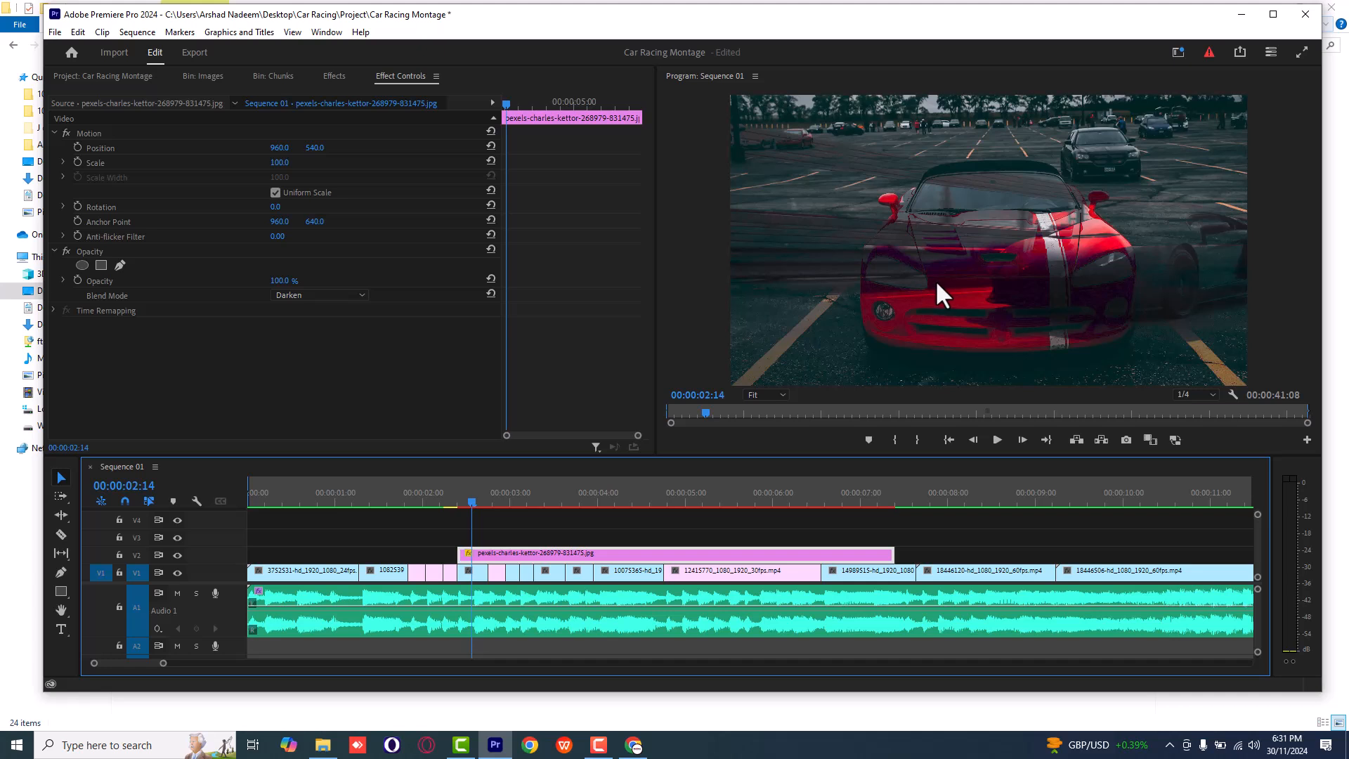
# Try the Multiply and Color Burn blend modes on the red car photo and play back the section from its start.
pyautogui.click(321, 297)
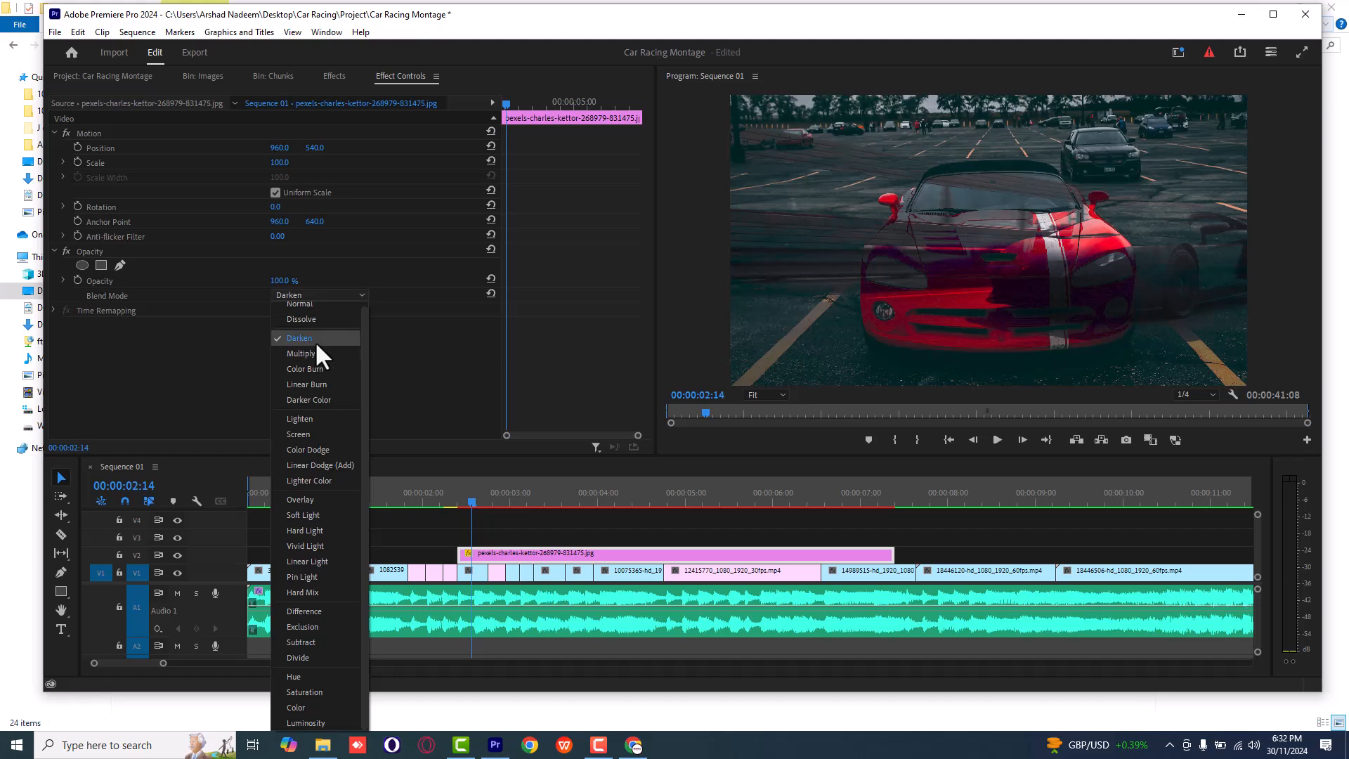
pyautogui.click(314, 351)
pyautogui.click(319, 295)
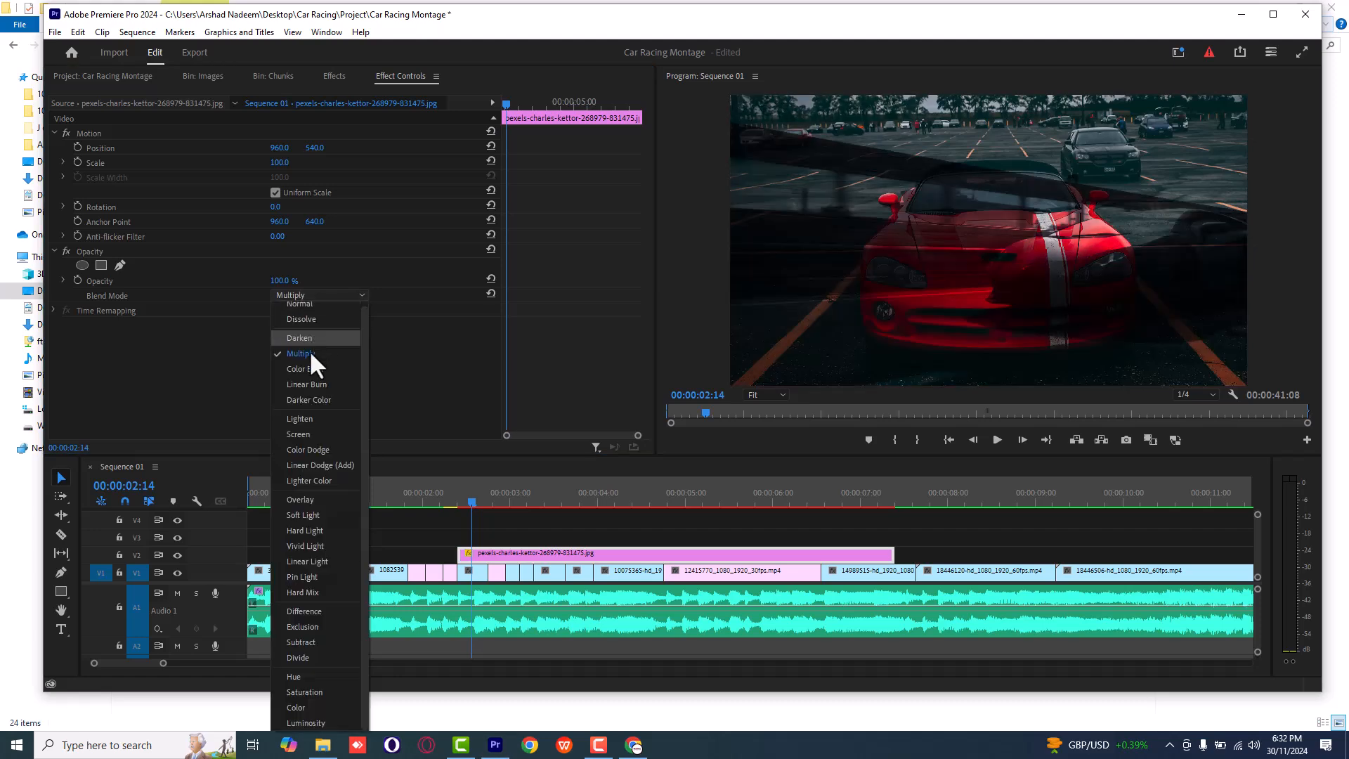
pyautogui.click(308, 369)
pyautogui.press('space')
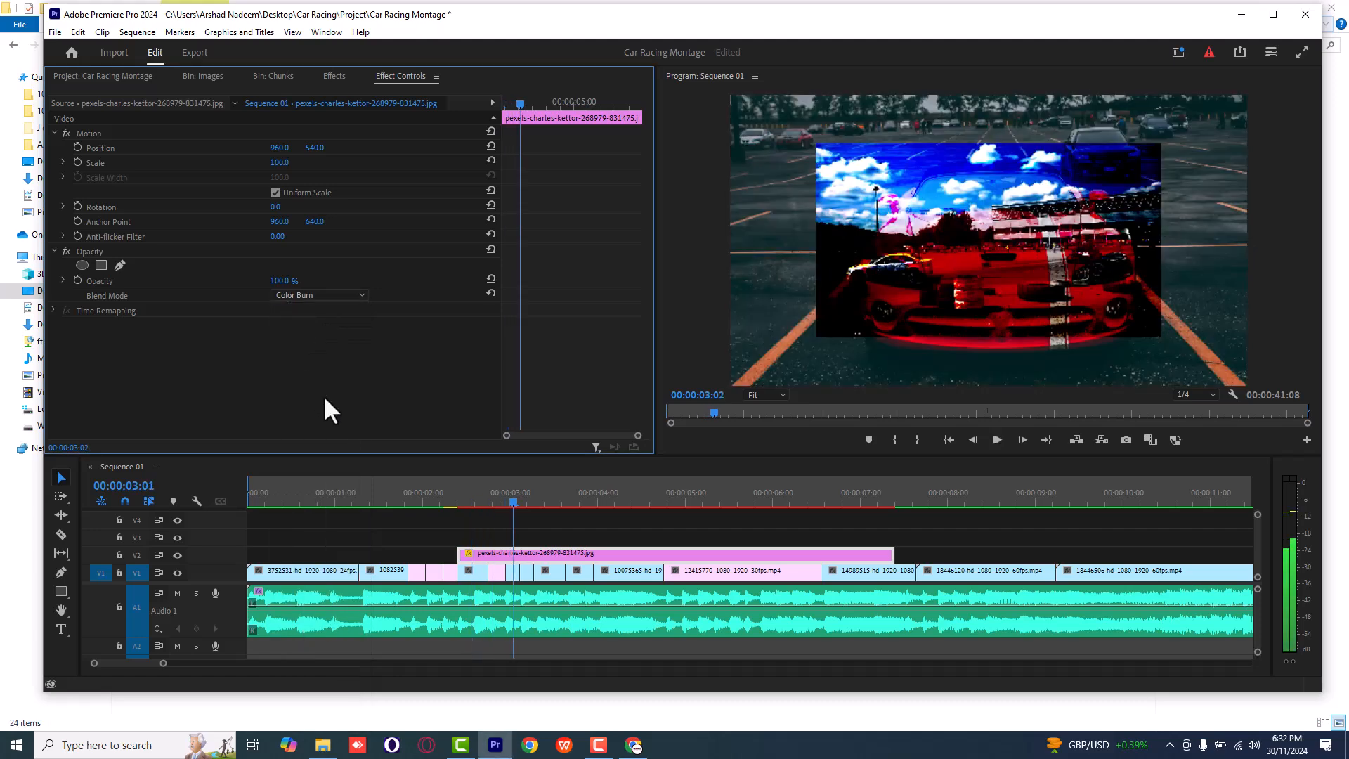
pyautogui.click(464, 495)
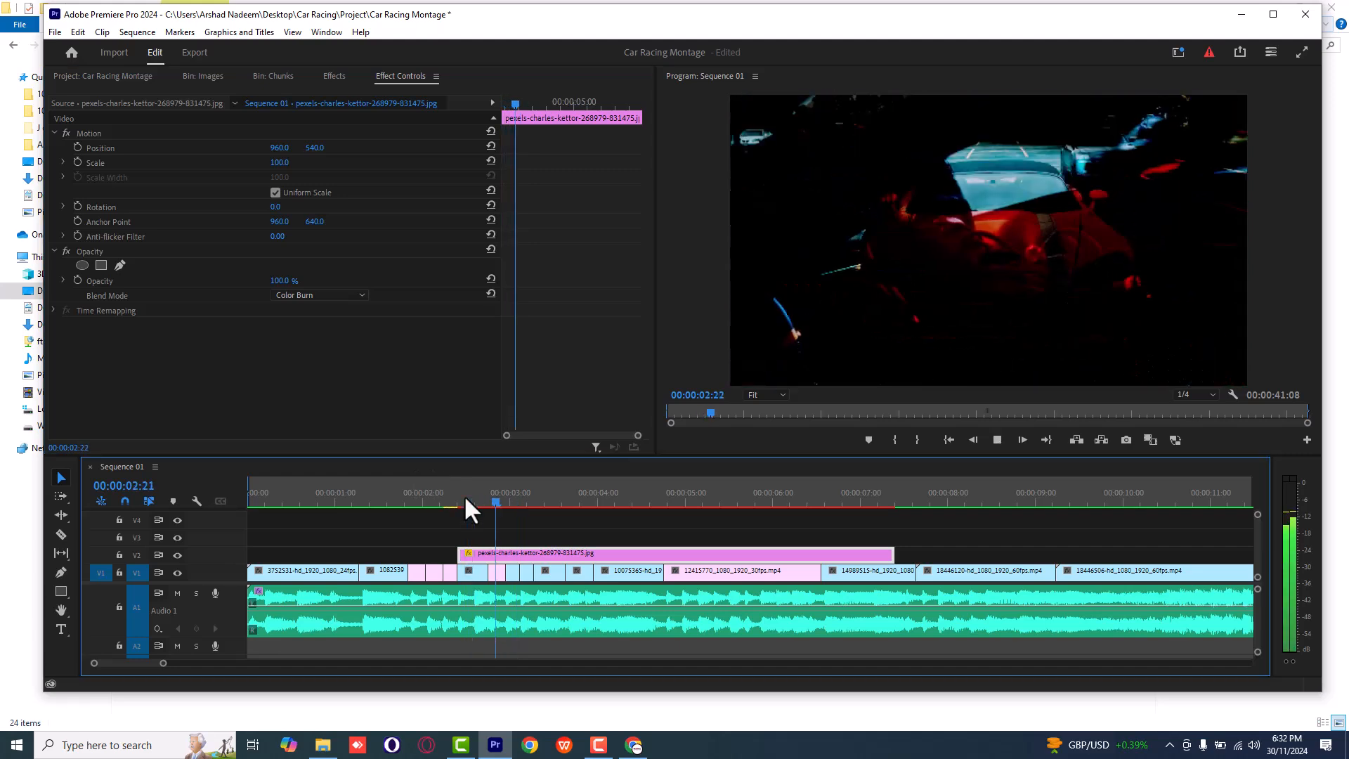
# Try the Linear Burn and Darker Color blend modes on the red car photo and replay the section.
pyautogui.click(308, 295)
pyautogui.click(311, 383)
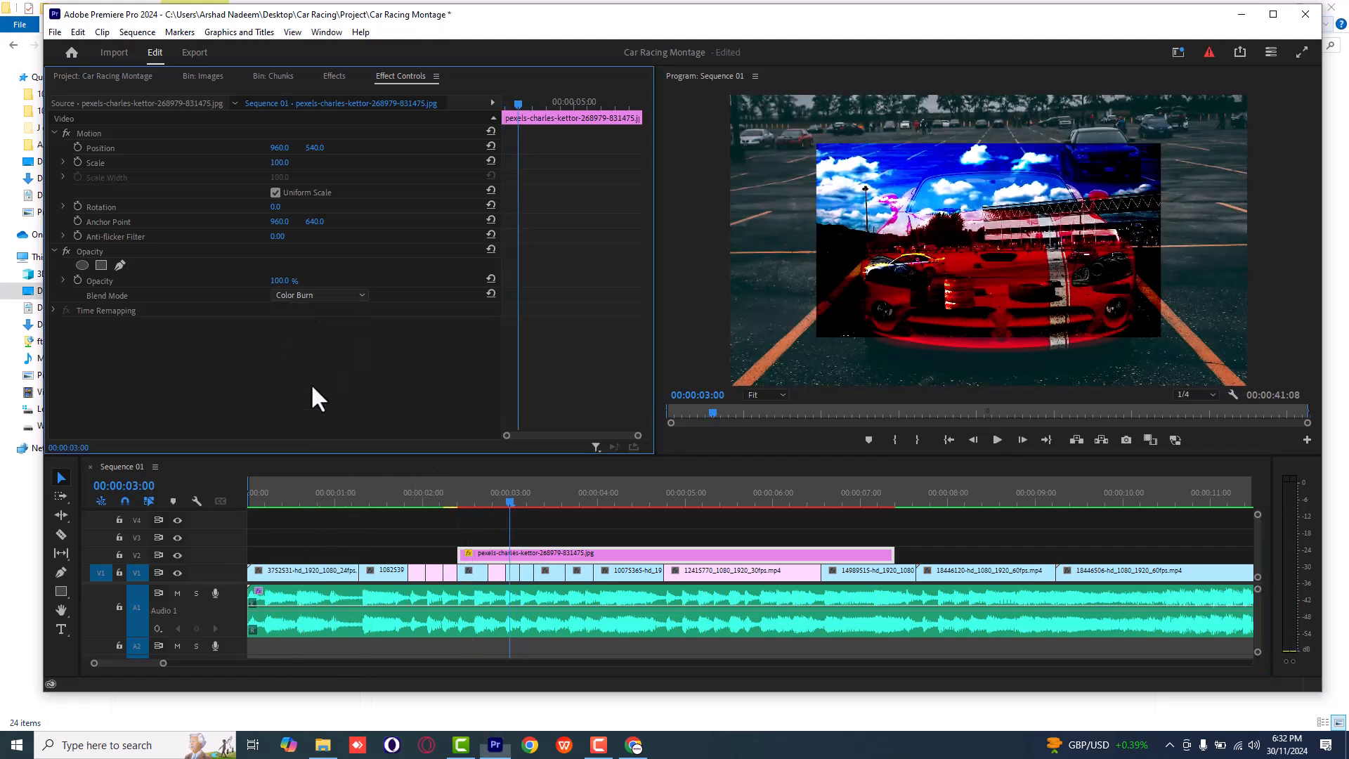
pyautogui.click(313, 296)
pyautogui.click(314, 402)
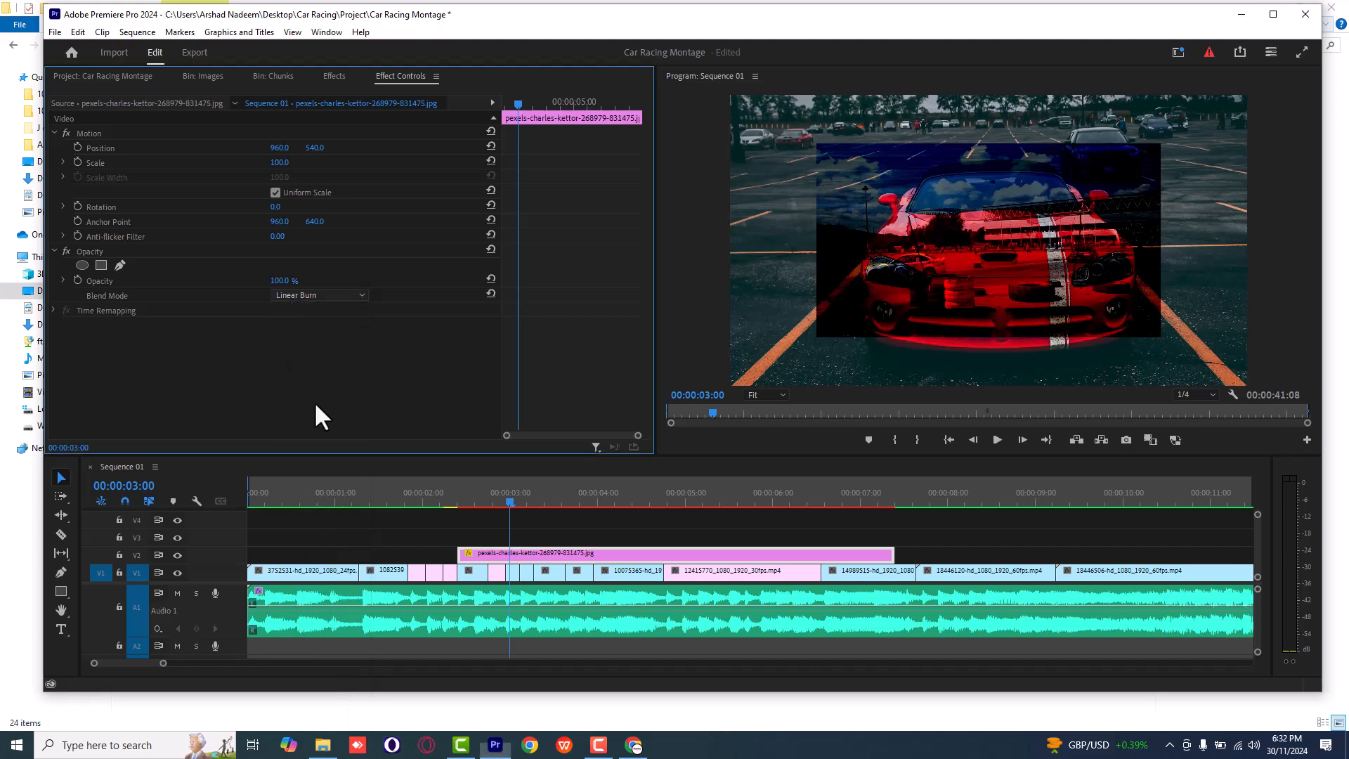
pyautogui.click(466, 486)
pyautogui.press('space')
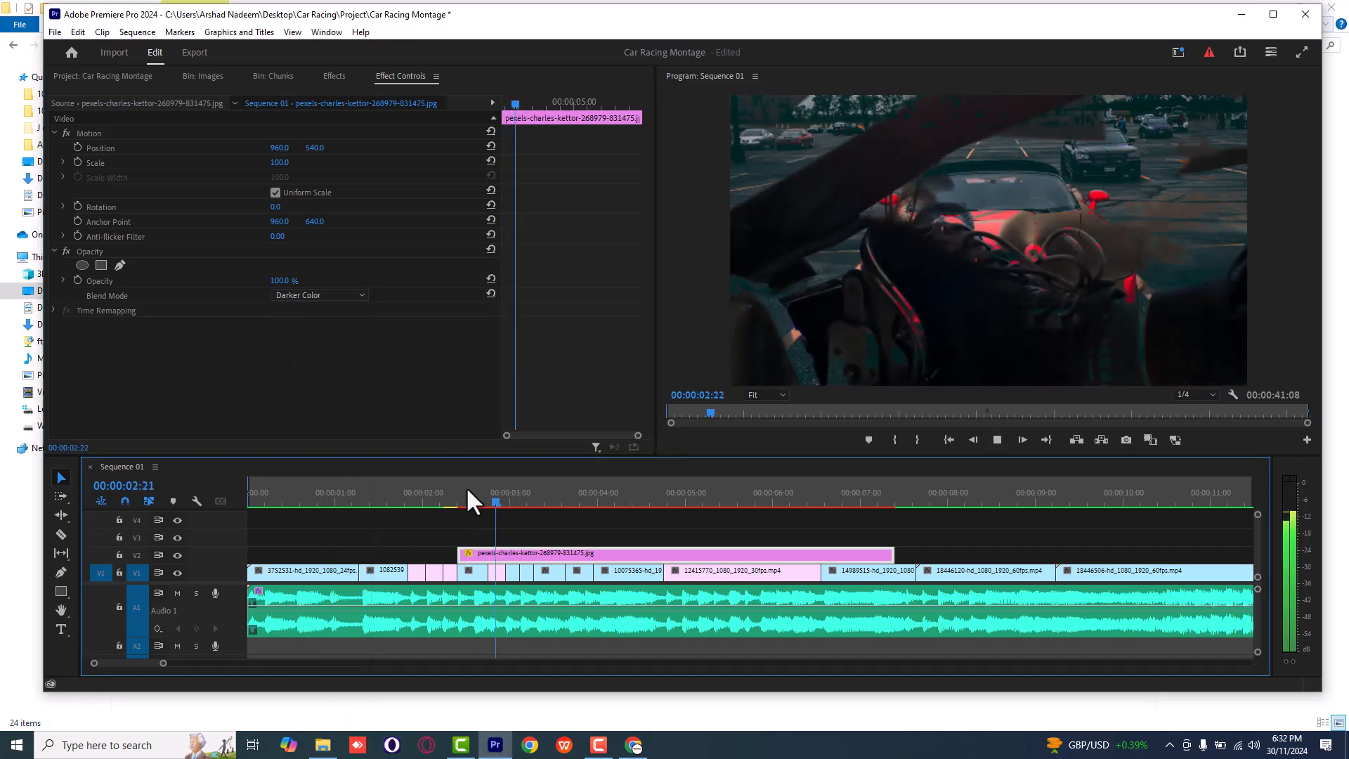
# Set the red car photo's blend mode to Lighten and play back the section from the photo's start.
pyautogui.click(314, 296)
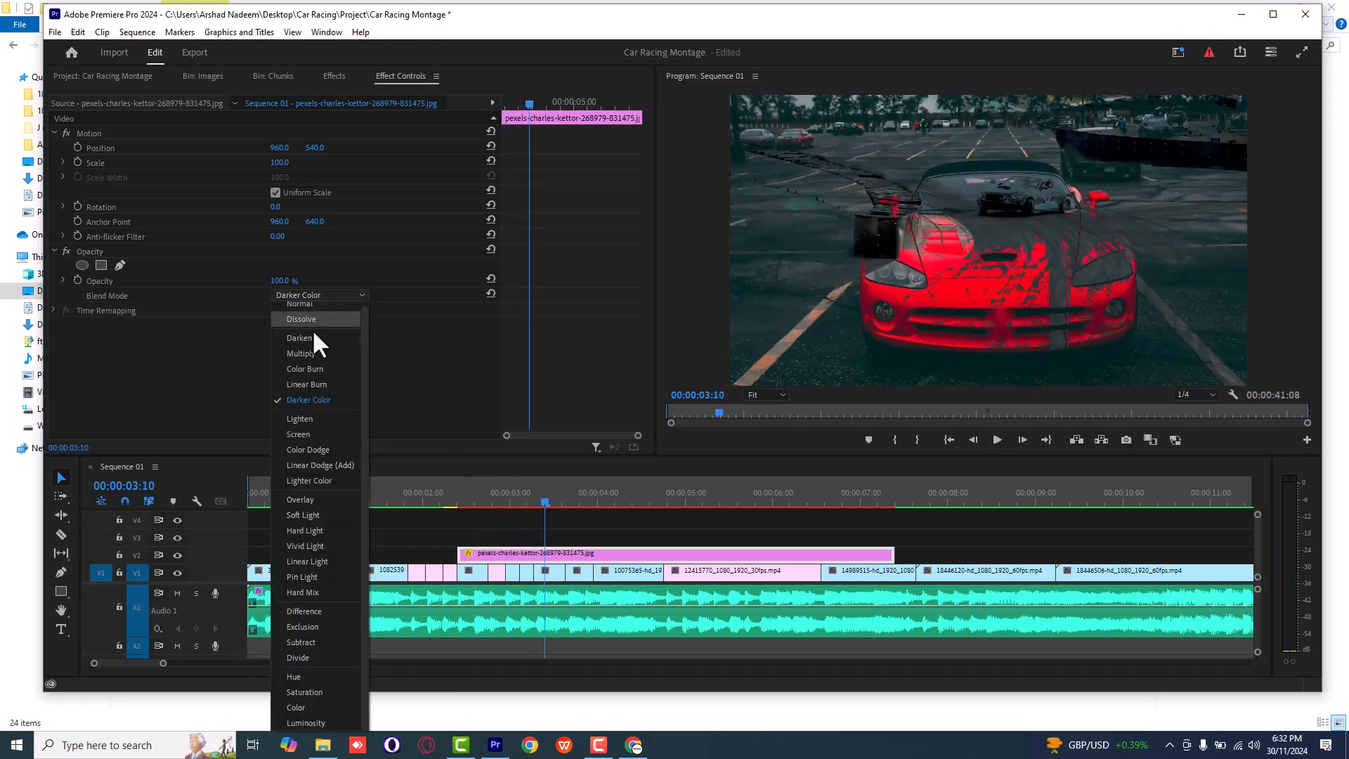
pyautogui.click(326, 425)
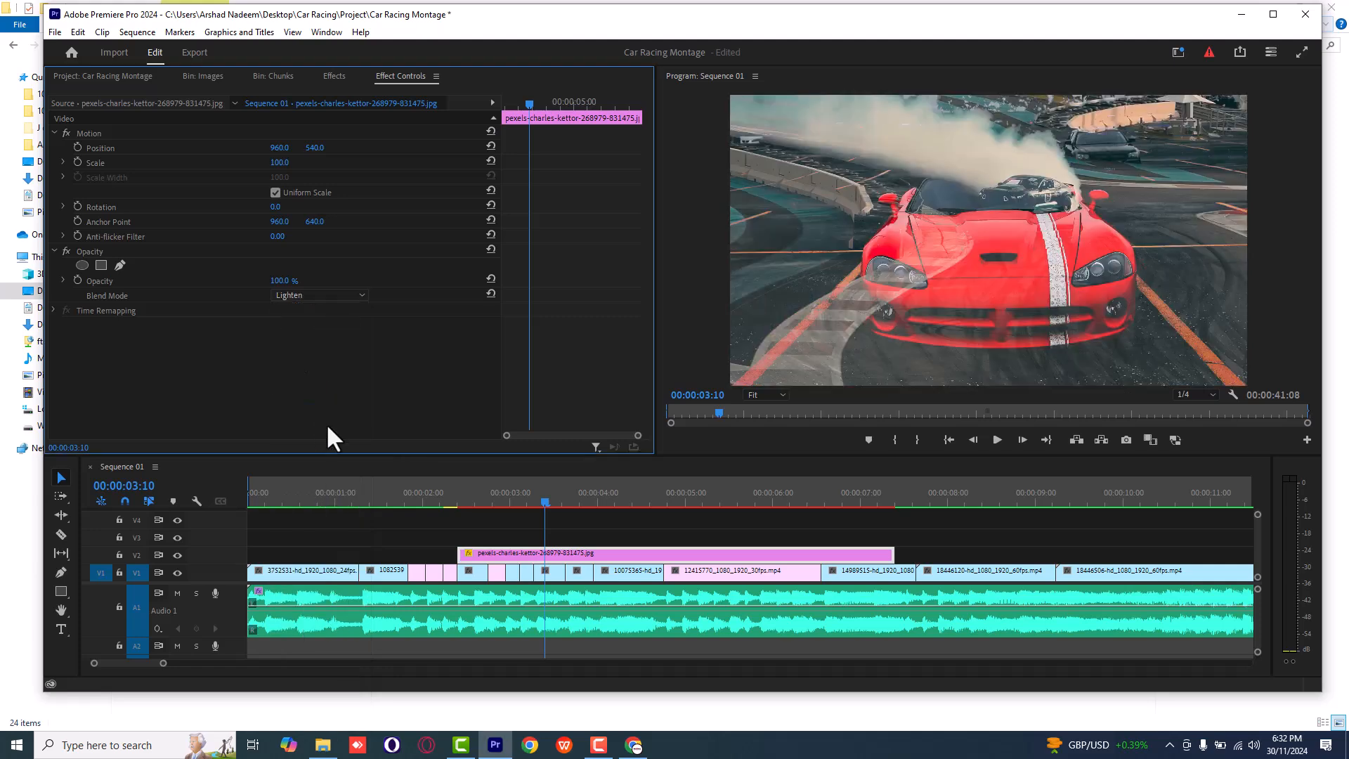
pyautogui.click(513, 519)
pyautogui.click(459, 499)
pyautogui.press('space')
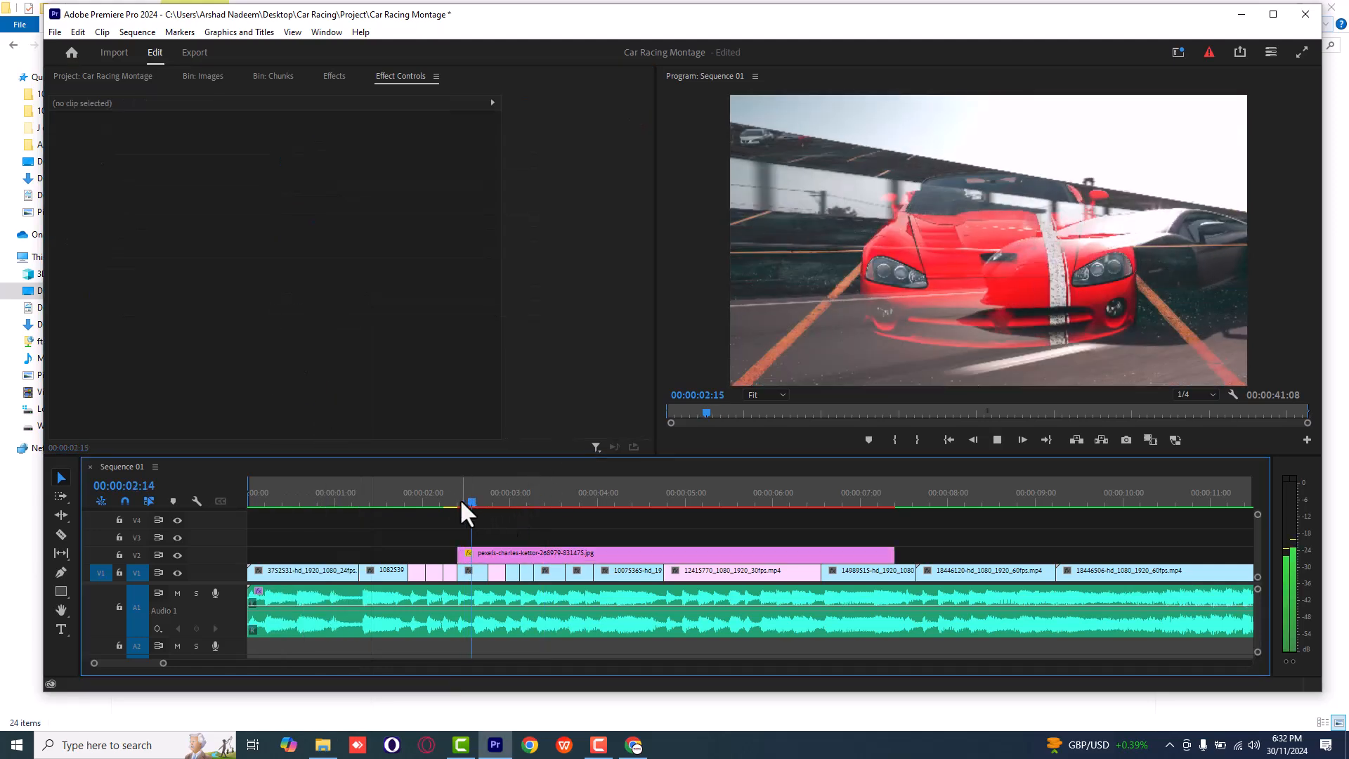
pyautogui.press('space')
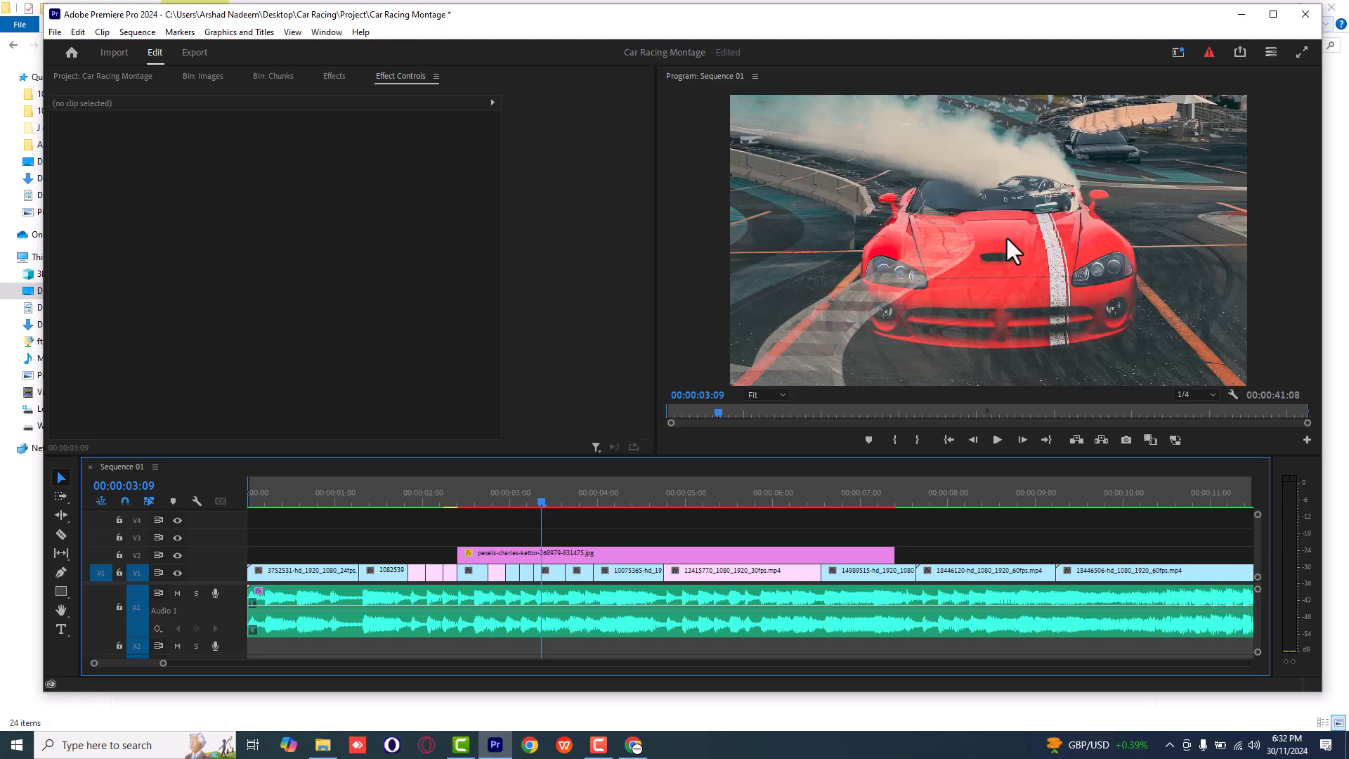
pyautogui.press('space')
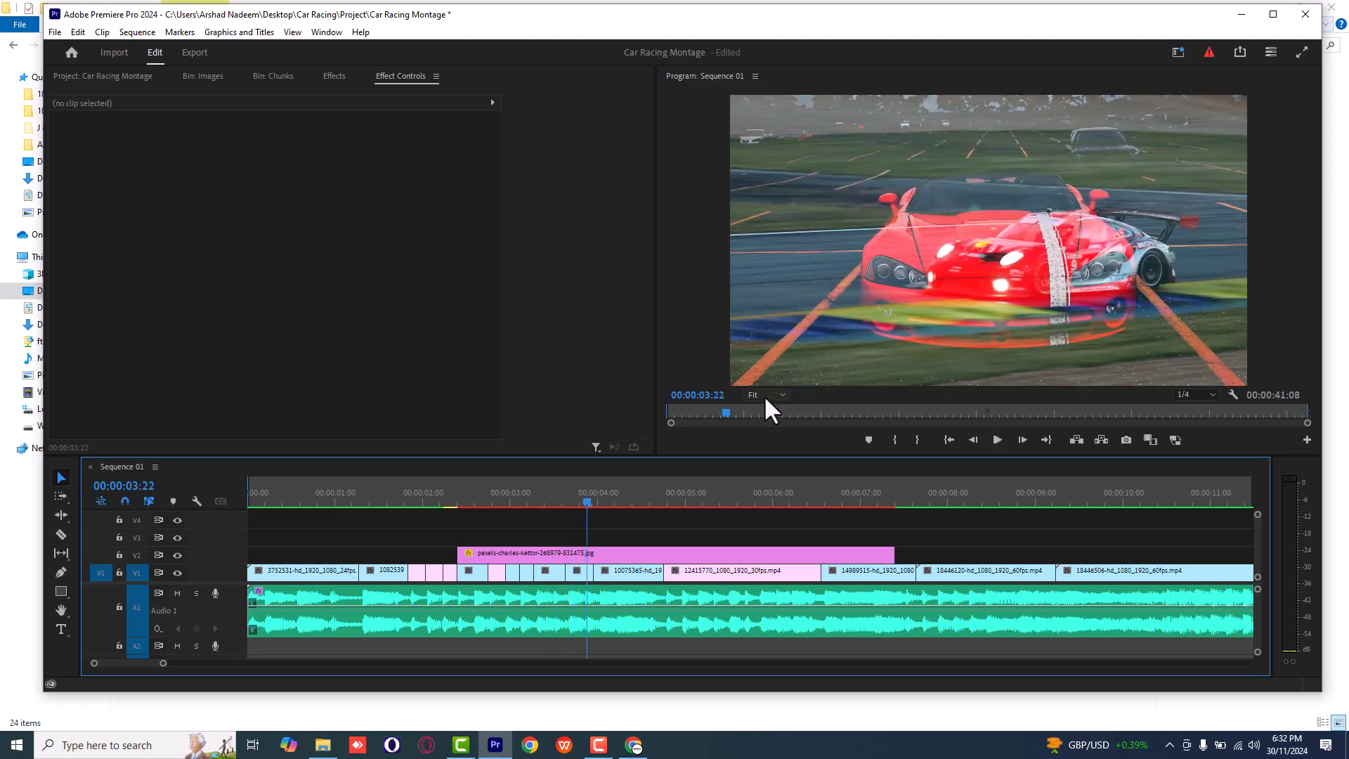
# Duplicate the red car photo and the 4569076-hd_1920_1080_30fps.mp4 clip beneath it into the empty timeline area at about 00:01:30.
pyautogui.click(478, 492)
pyautogui.moveTo(478, 492); pyautogui.dragTo(555, 496)
pyautogui.click(557, 575)
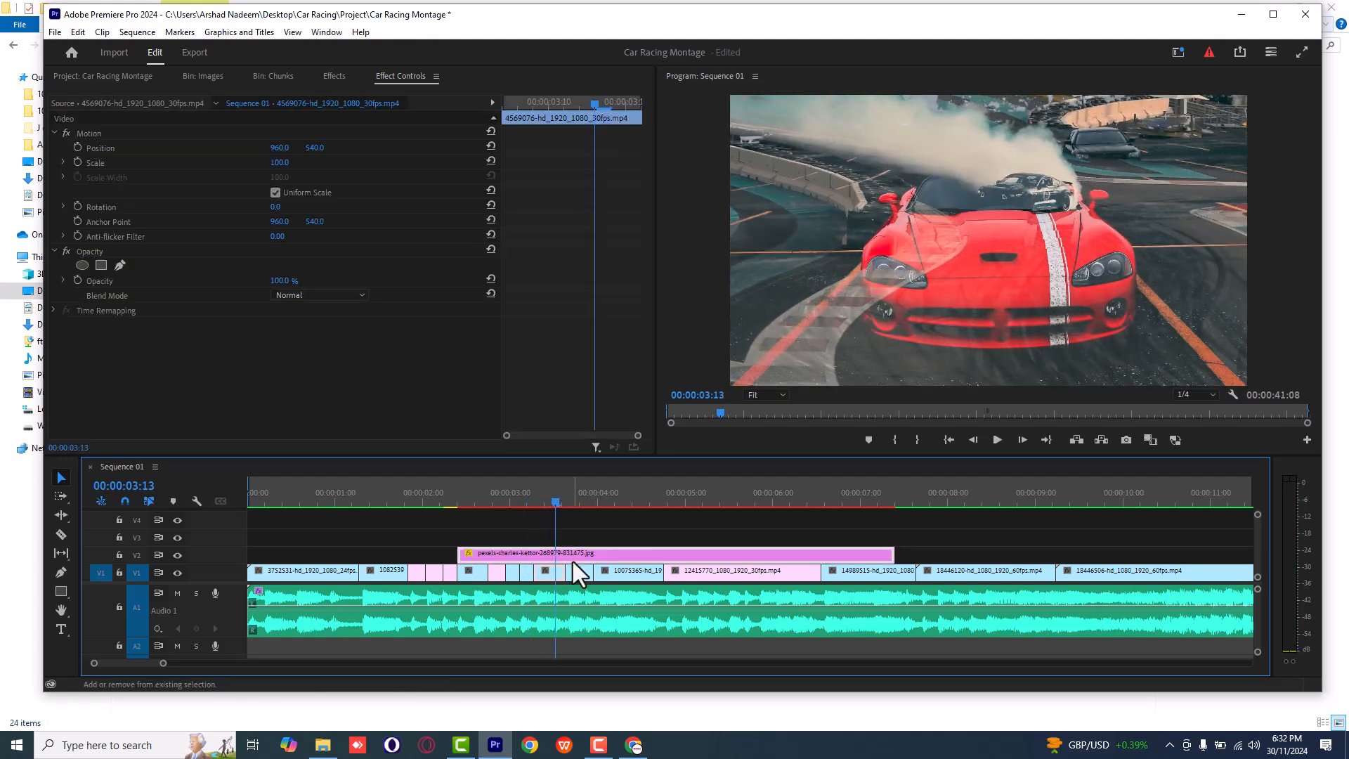
pyautogui.keyDown('shift'); pyautogui.click(574, 564); pyautogui.keyUp('shift')
pyautogui.press('-')
pyautogui.press('-')
pyautogui.press('-')
pyautogui.press('-')
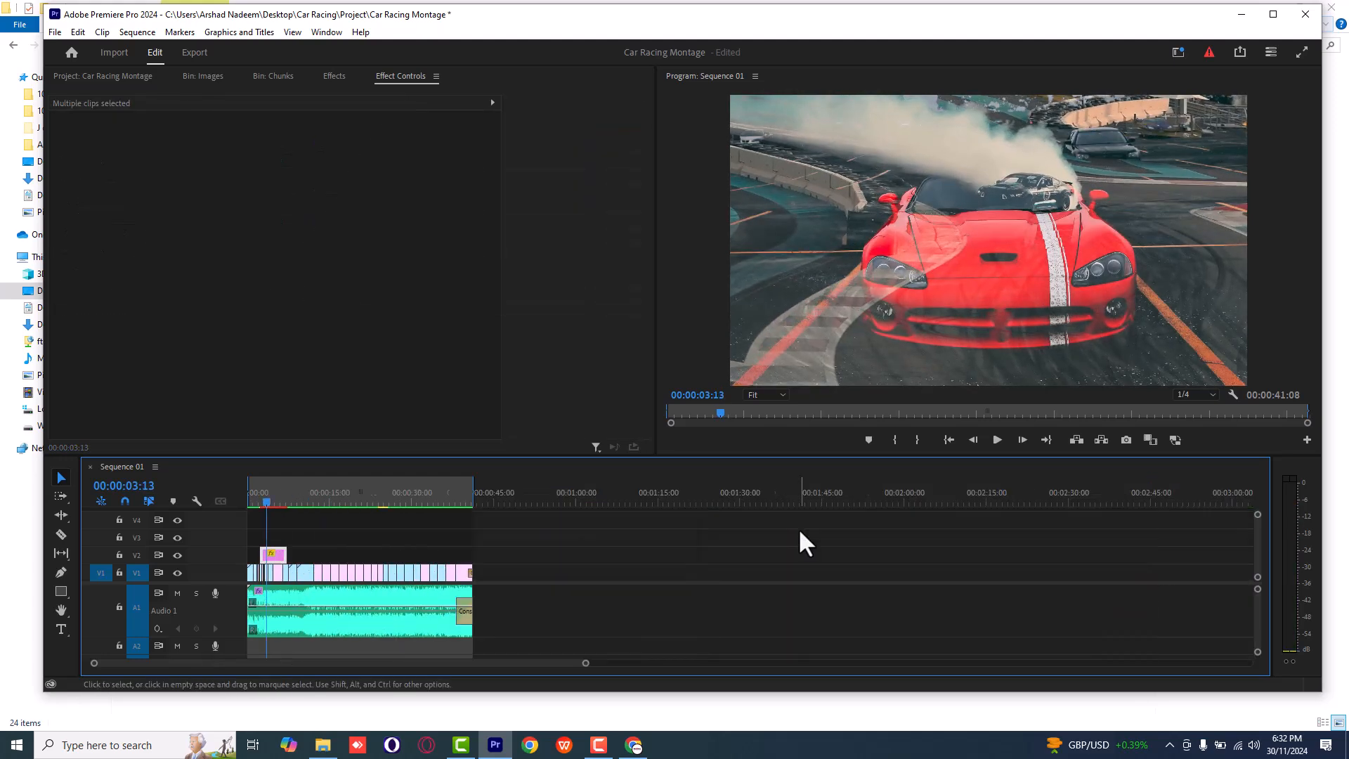
pyautogui.click(743, 494)
pyautogui.hotkey('ctrl', 'v')
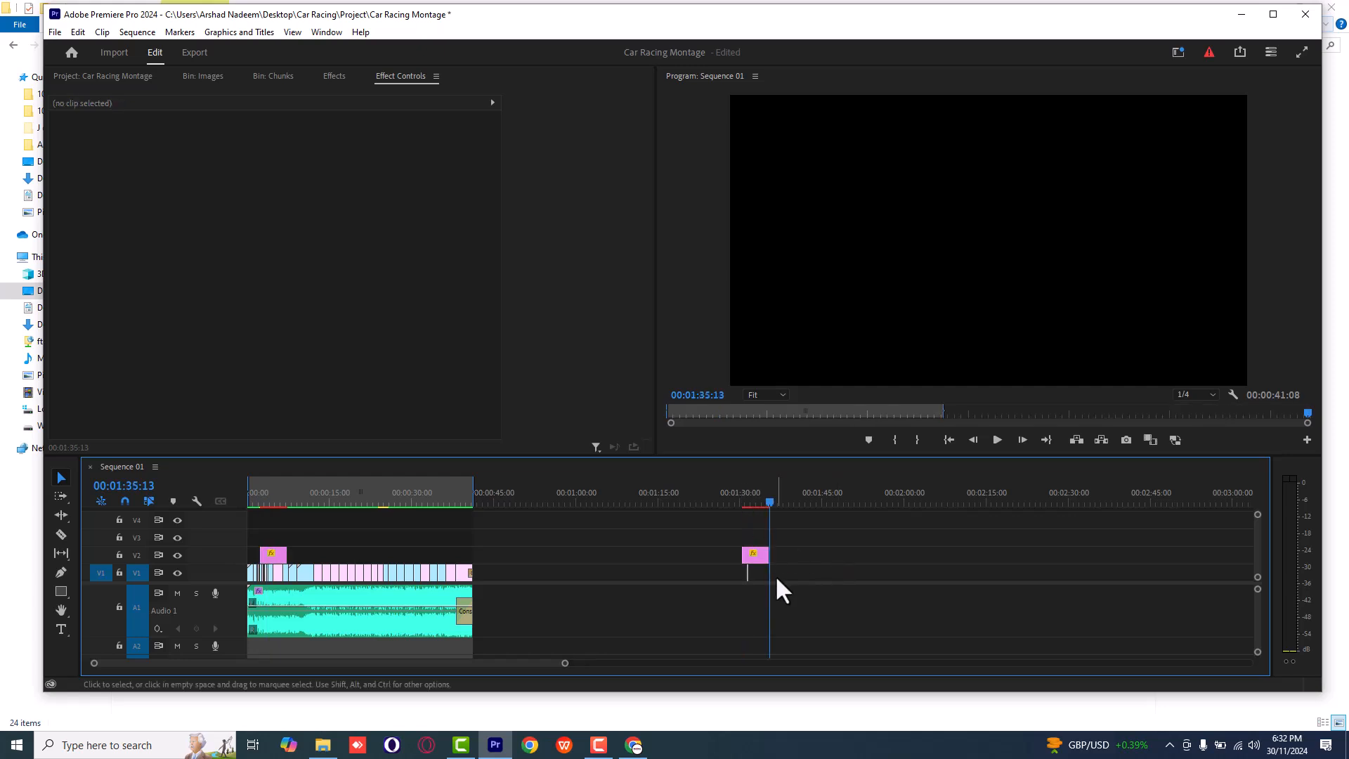
# Extend the duplicated photo and the video clip beneath it to end at about 00:01:46, and play back their start.
pyautogui.moveTo(751, 572); pyautogui.dragTo(925, 566)
pyautogui.moveTo(745, 573); pyautogui.dragTo(842, 553)
pyautogui.click(748, 500)
pyautogui.press('space')
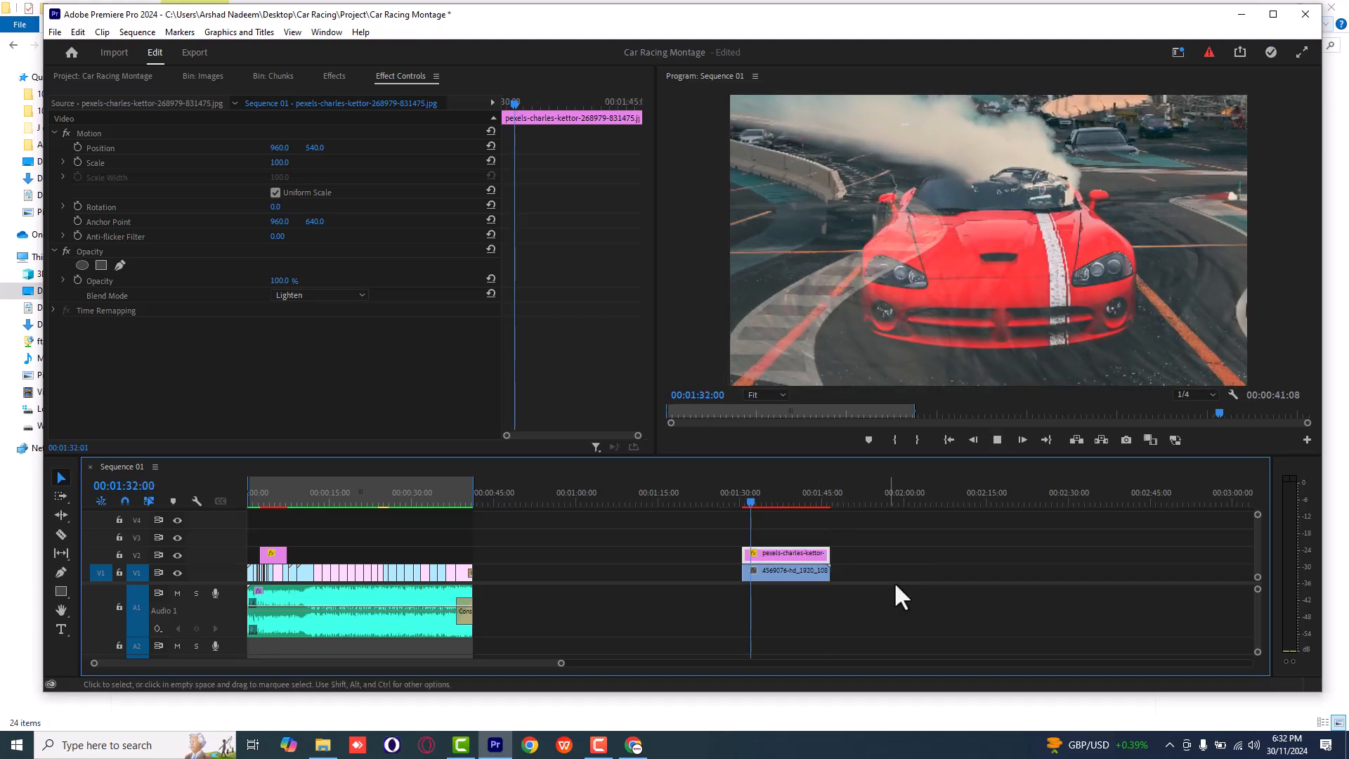
pyautogui.click(884, 568)
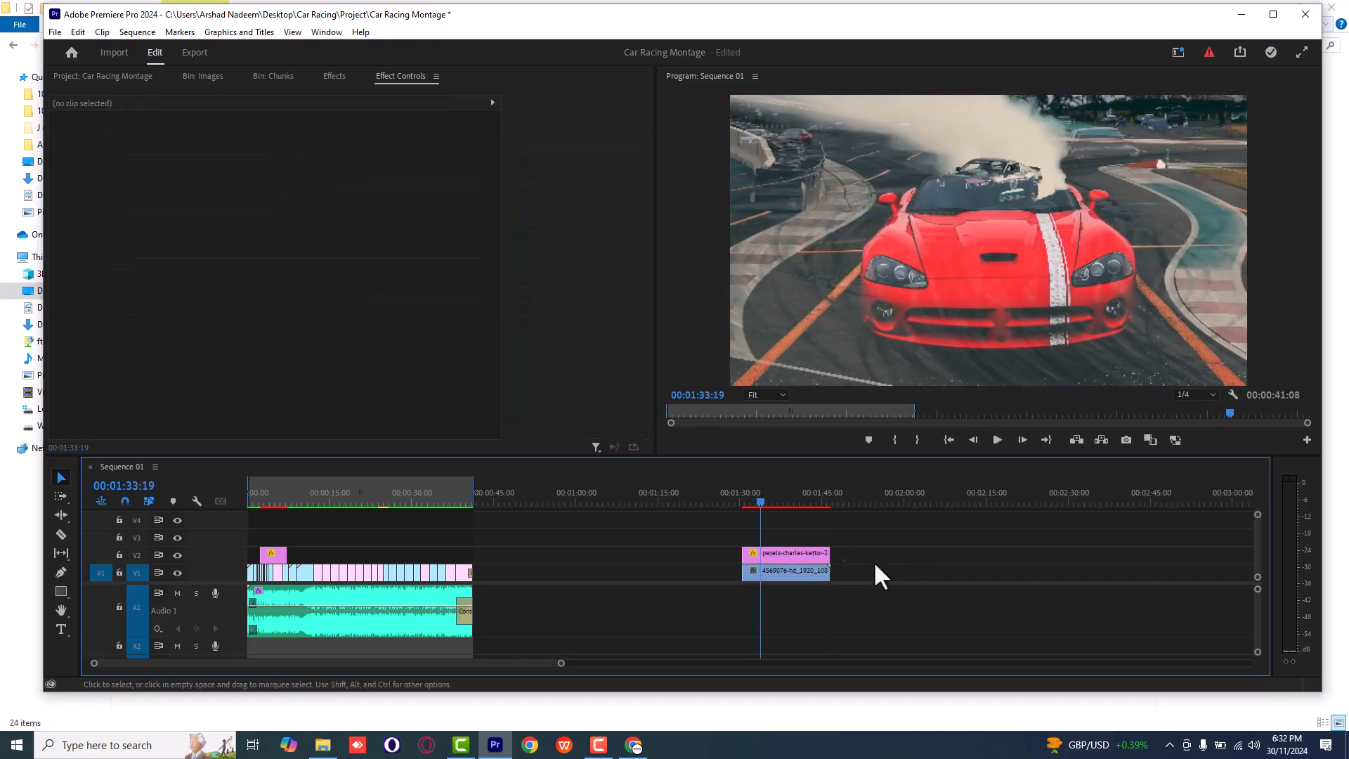
# Add a Scale keyframe of 100 at the start of the duplicated red car photo, at 00:01:30:13.
pyautogui.click(782, 555)
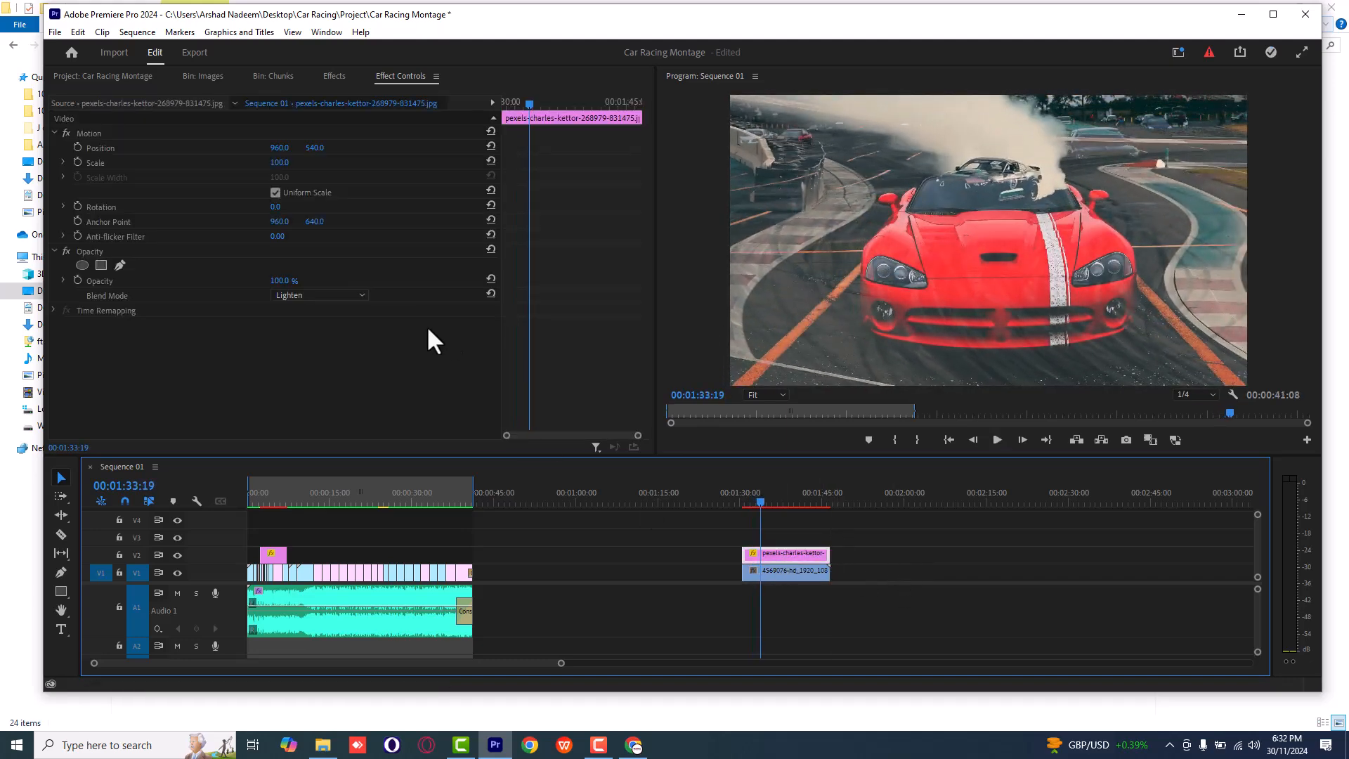
pyautogui.press('Up')
pyautogui.click(787, 545)
pyautogui.click(786, 552)
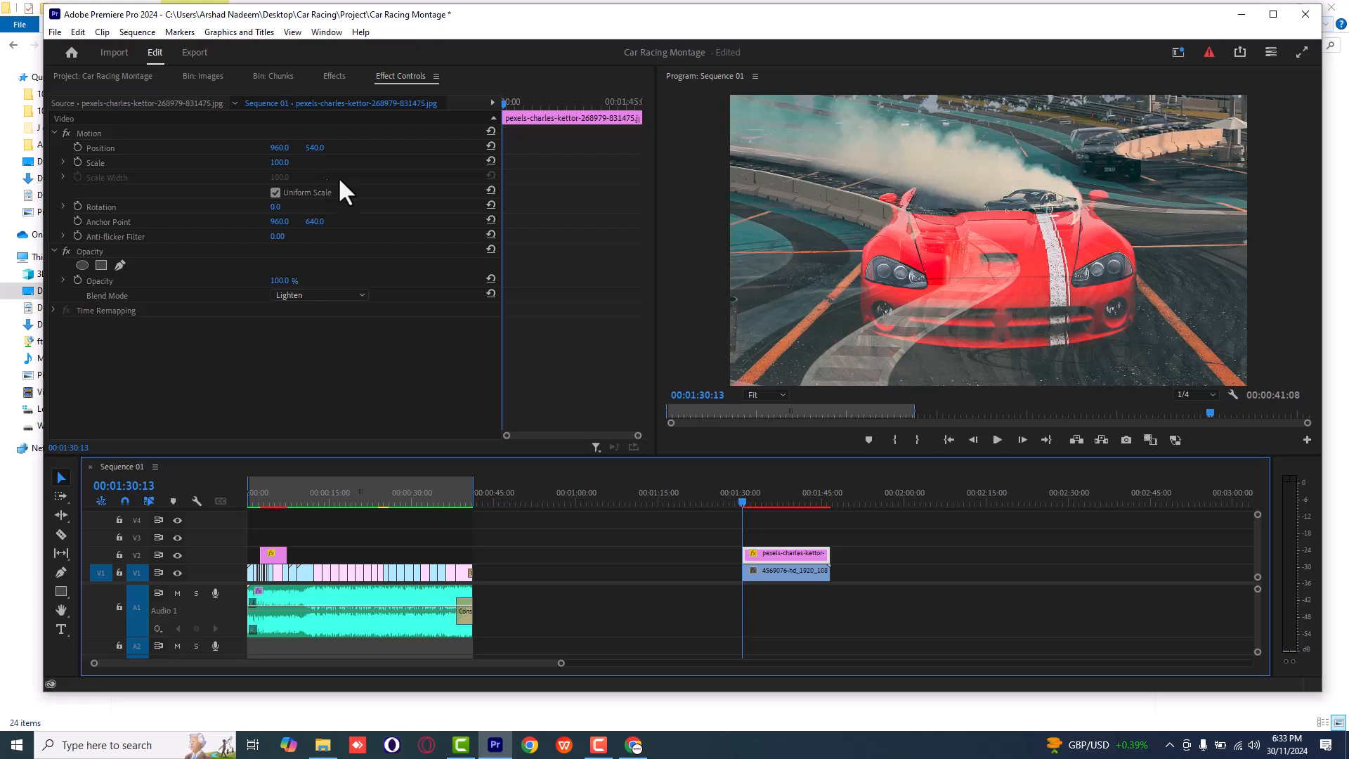
pyautogui.click(77, 163)
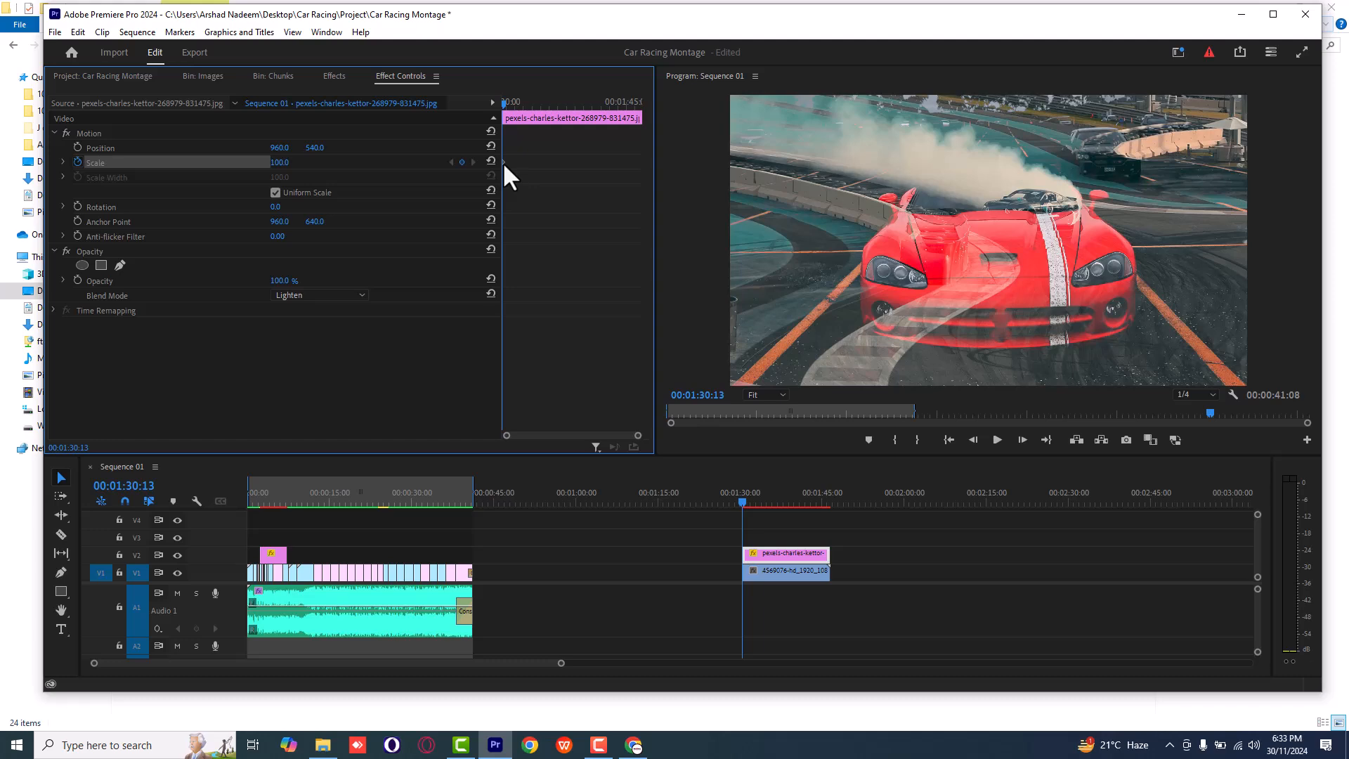
# Add a second Scale keyframe of 131 to the duplicated photo at 00:01:37:18.
pyautogui.moveTo(505, 103); pyautogui.dragTo(516, 104)
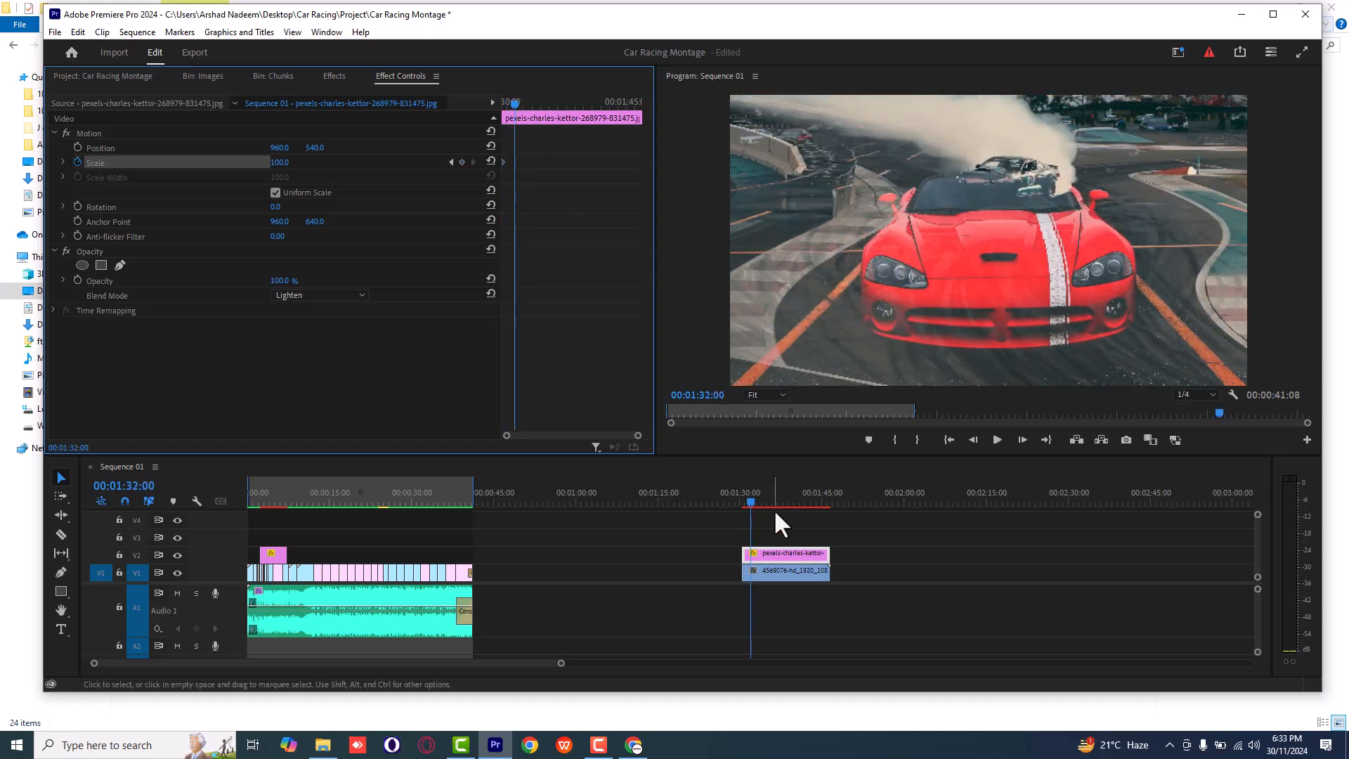
pyautogui.moveTo(756, 496); pyautogui.dragTo(783, 495)
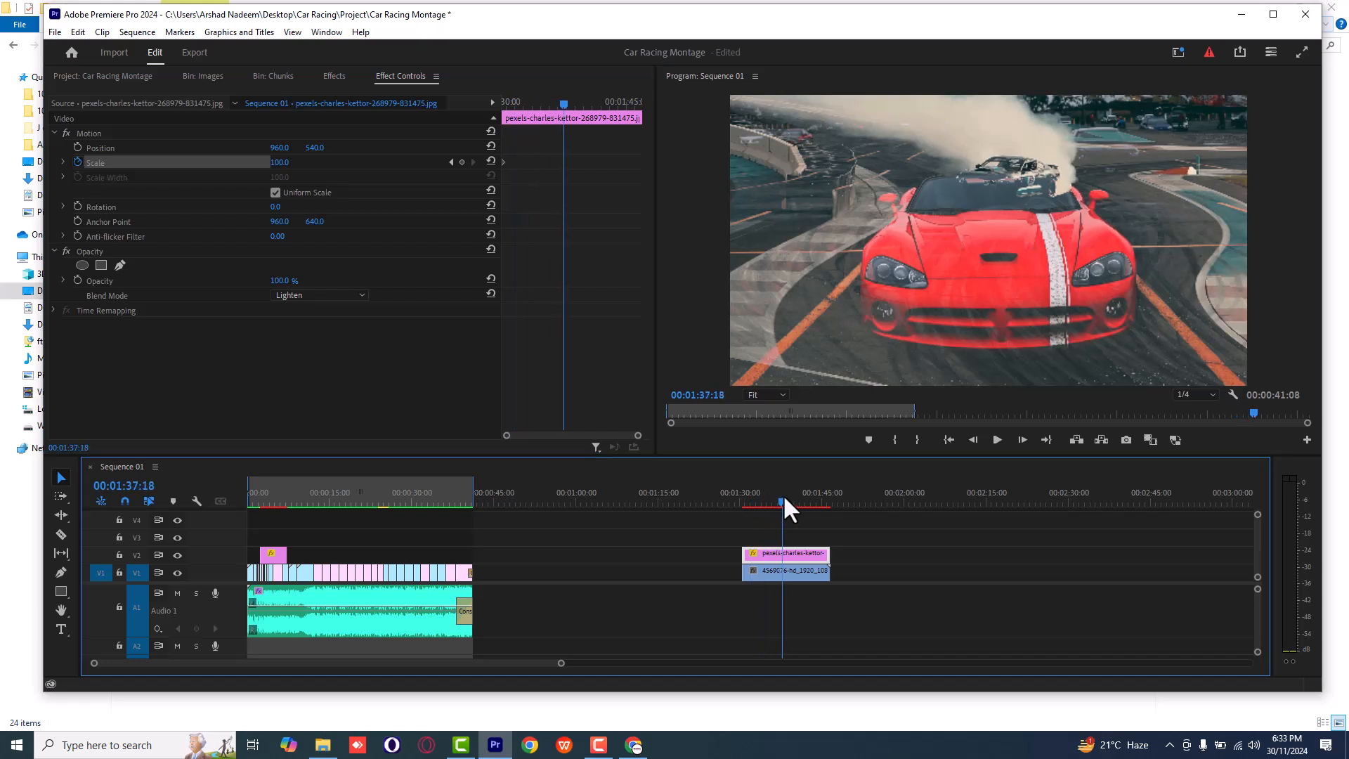
pyautogui.click(280, 163)
pyautogui.write('127')
pyautogui.press('Return')
pyautogui.moveTo(280, 163); pyautogui.dragTo(282, 162)
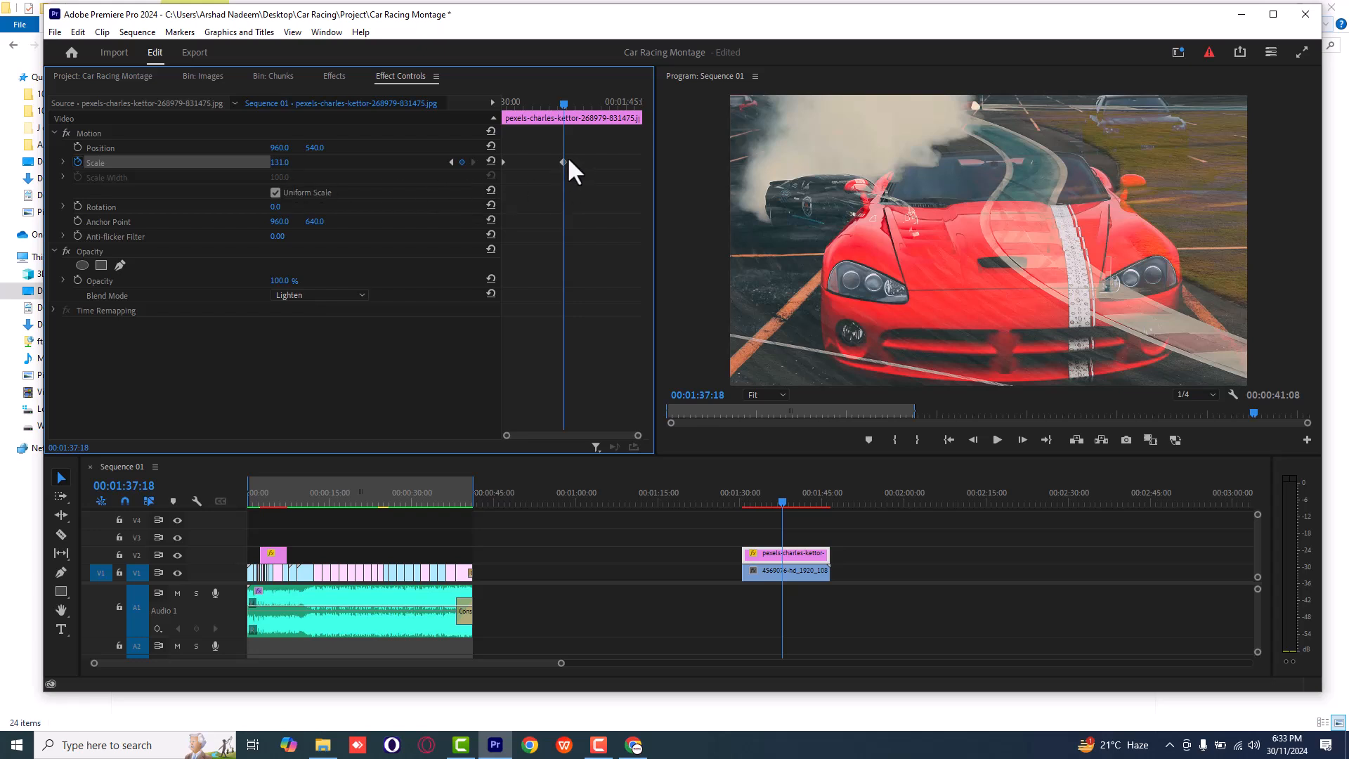
# Play back the start of the duplicated photo twice to review its scale animation.
pyautogui.moveTo(562, 161)
pyautogui.mouseDown()
pyautogui.moveTo(618, 166)
pyautogui.moveTo(563, 163)
pyautogui.mouseUp()
pyautogui.click(745, 495)
pyautogui.press('space')
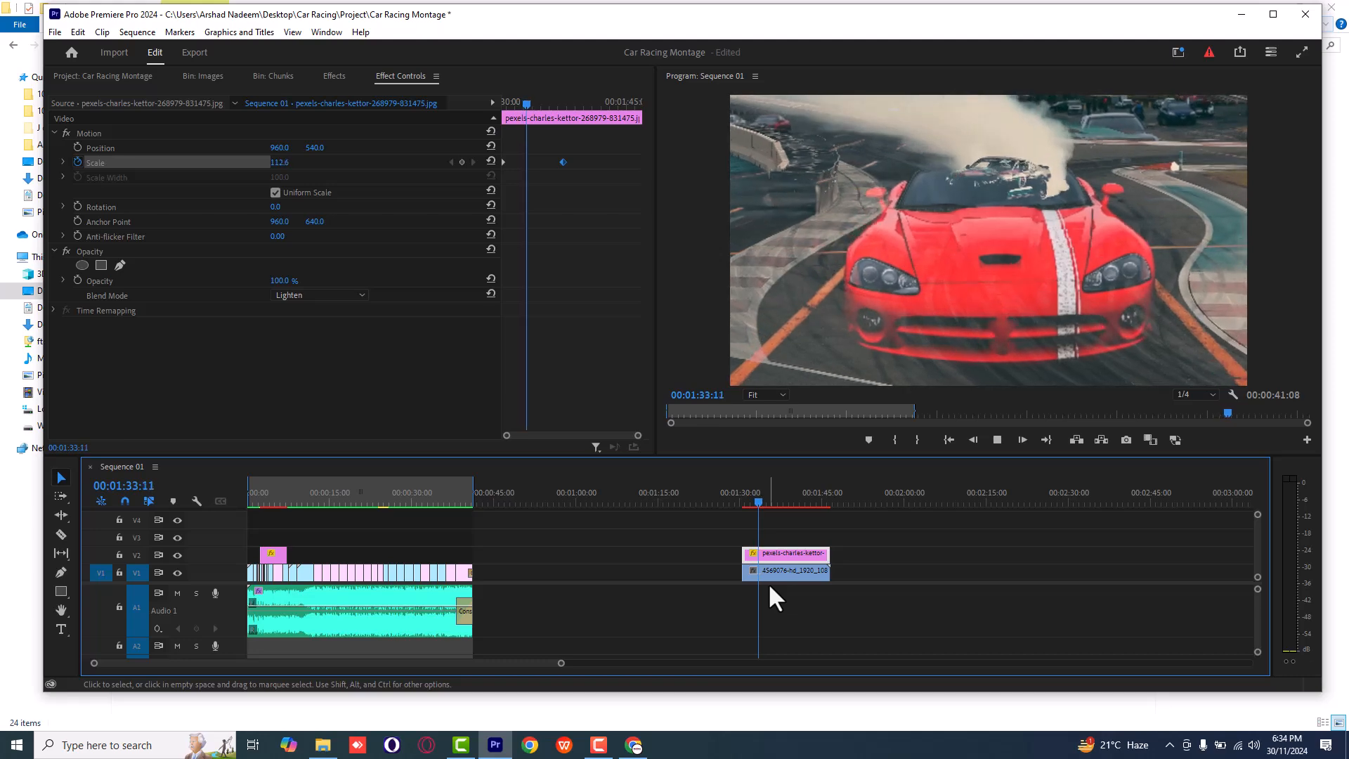
pyautogui.press('space')
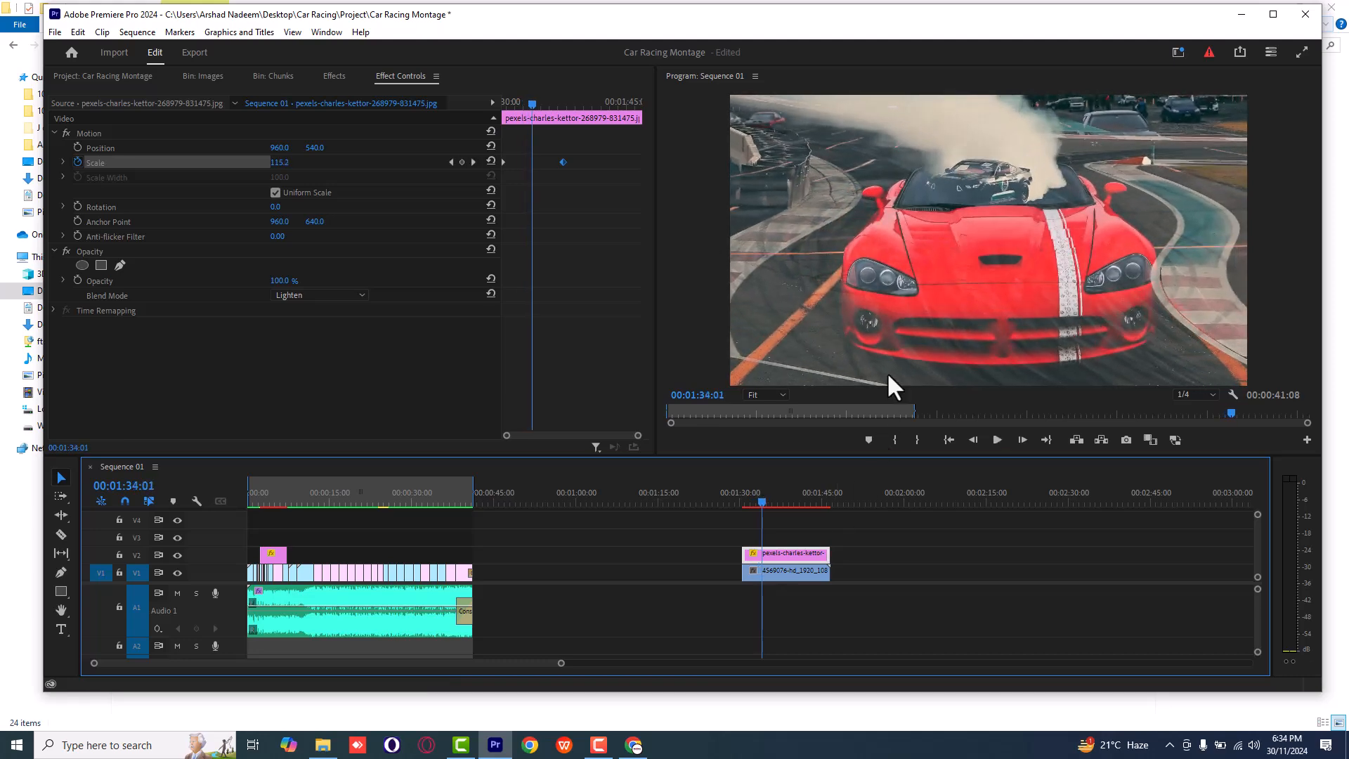
pyautogui.click(749, 495)
pyautogui.press('space')
pyautogui.press('space')
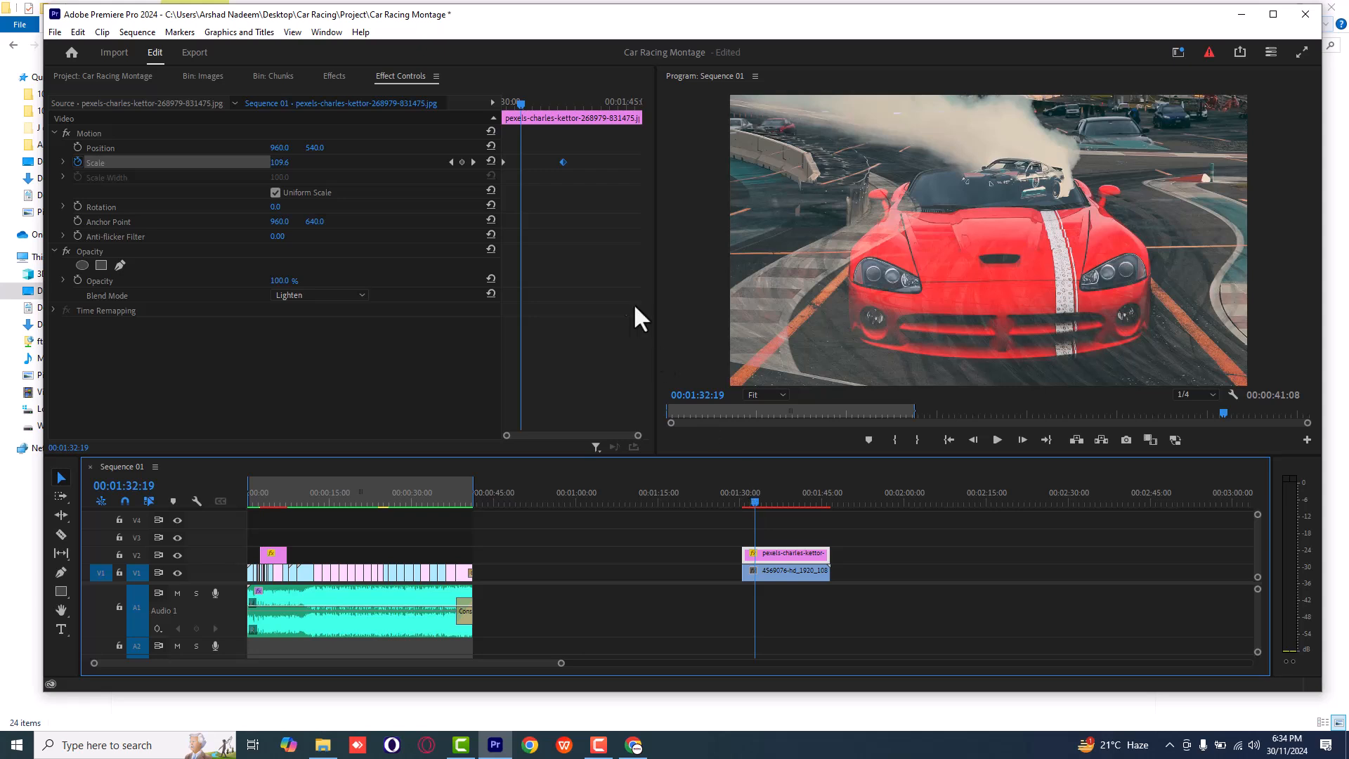
# Try moving the second Scale keyframe to the end of the photo and play back the zoom.
pyautogui.moveTo(562, 164); pyautogui.dragTo(634, 167)
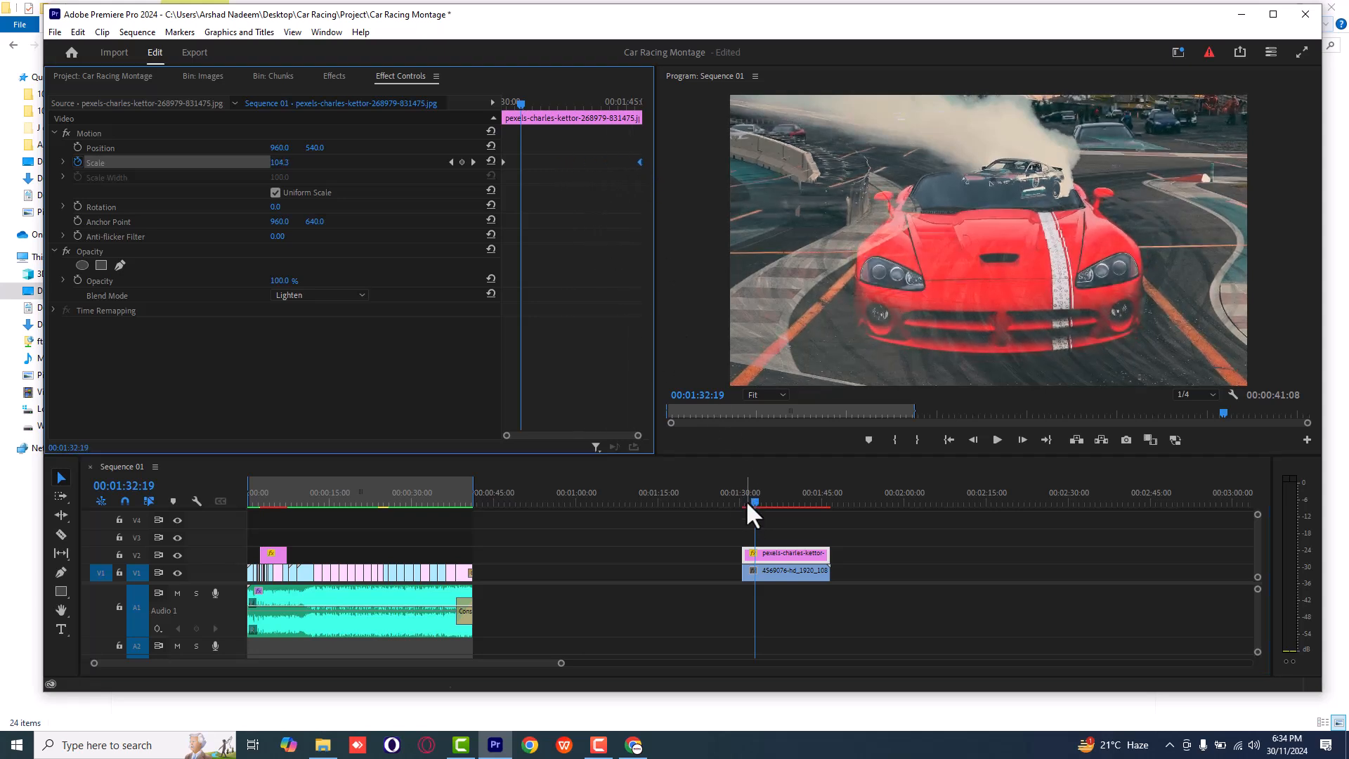
pyautogui.click(744, 492)
pyautogui.press('space')
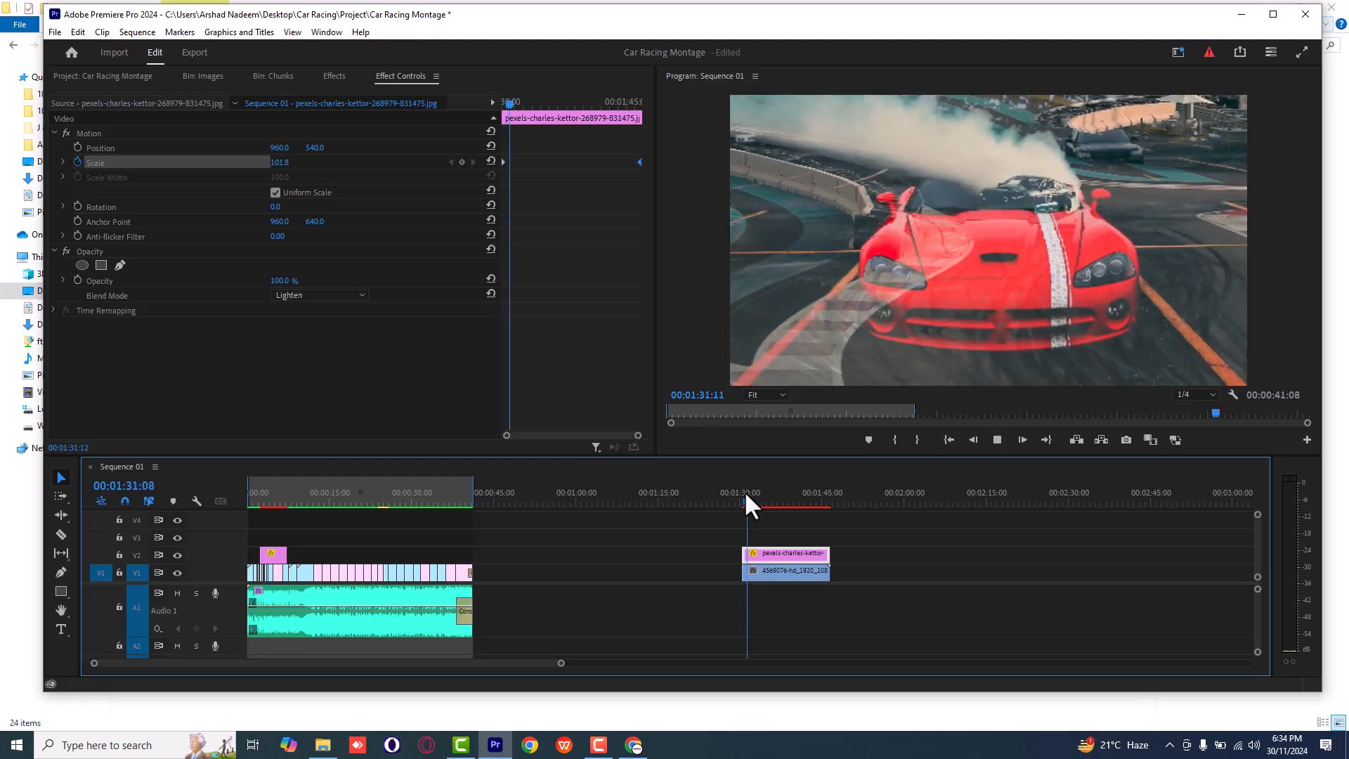
pyautogui.press('space')
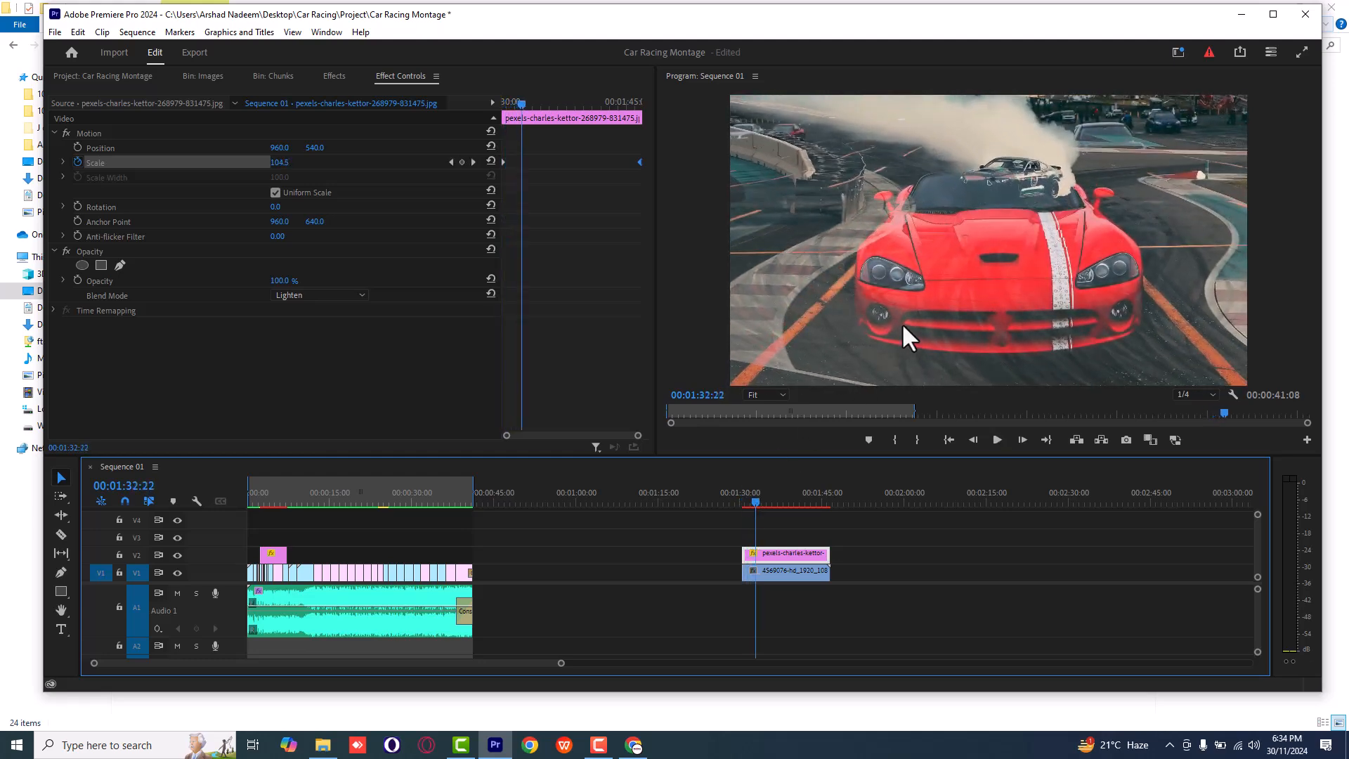
# Move the second Scale keyframe close to the first, just after 00:01:32:13, and play back the faster zoom.
pyautogui.moveTo(639, 161); pyautogui.dragTo(521, 162)
pyautogui.moveTo(747, 504); pyautogui.dragTo(742, 505)
pyautogui.press('space')
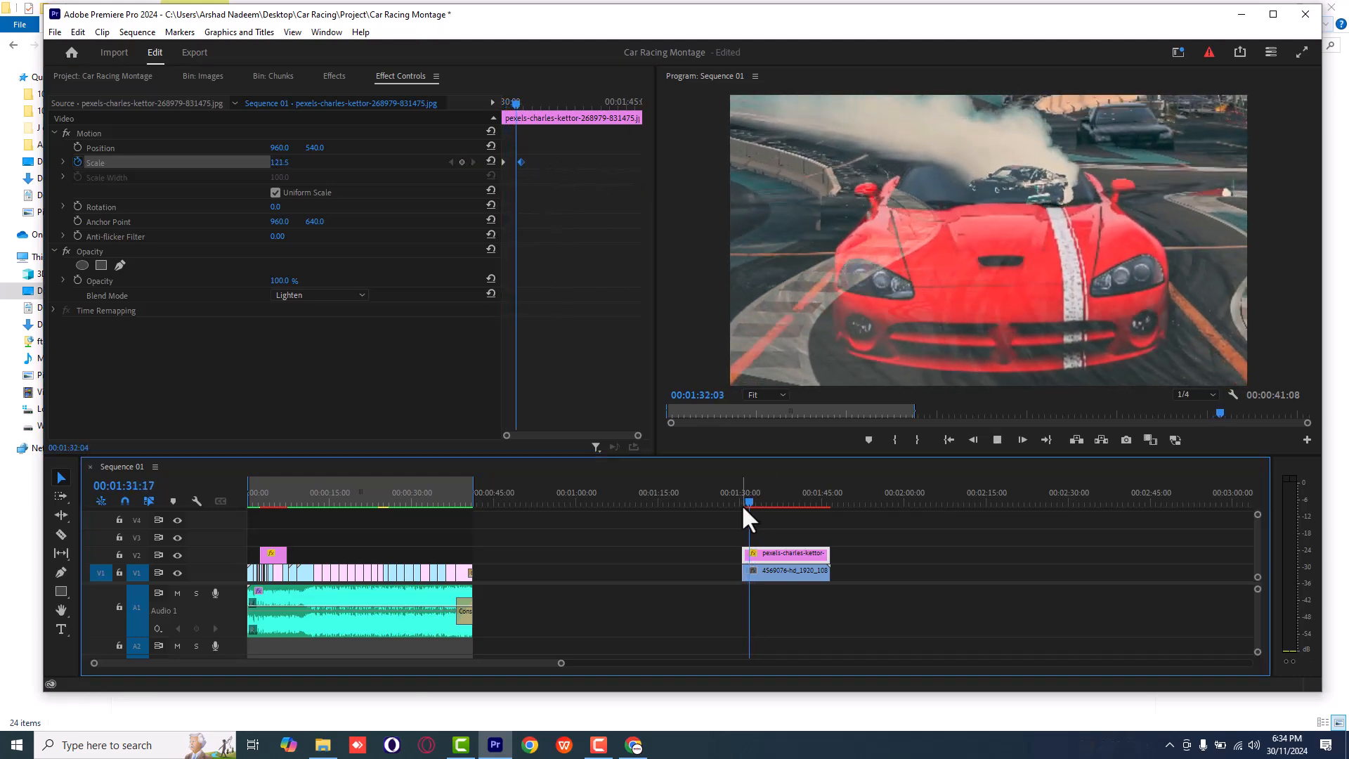
pyautogui.press('space')
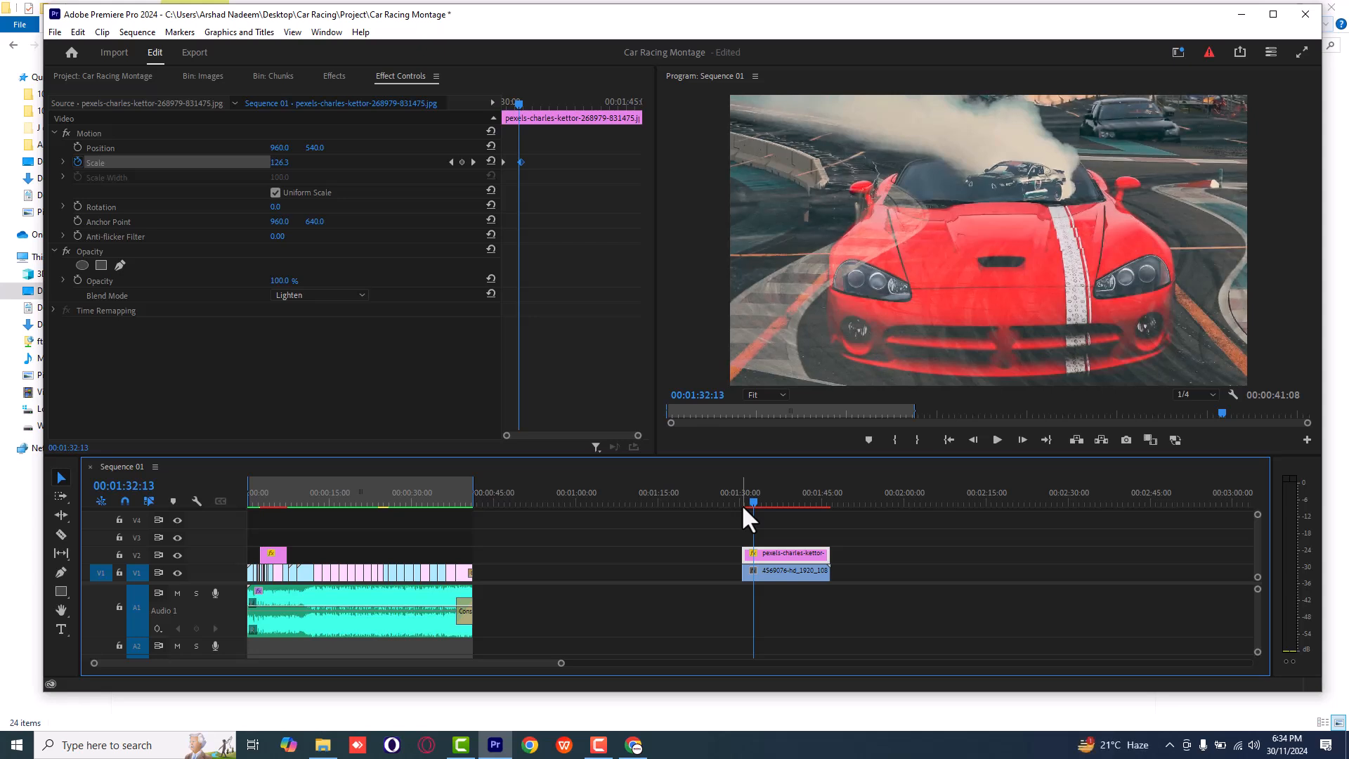
# Try the Screen, Color Dodge and Linear Dodge (Add) blend modes on the duplicated photo.
pyautogui.click(310, 294)
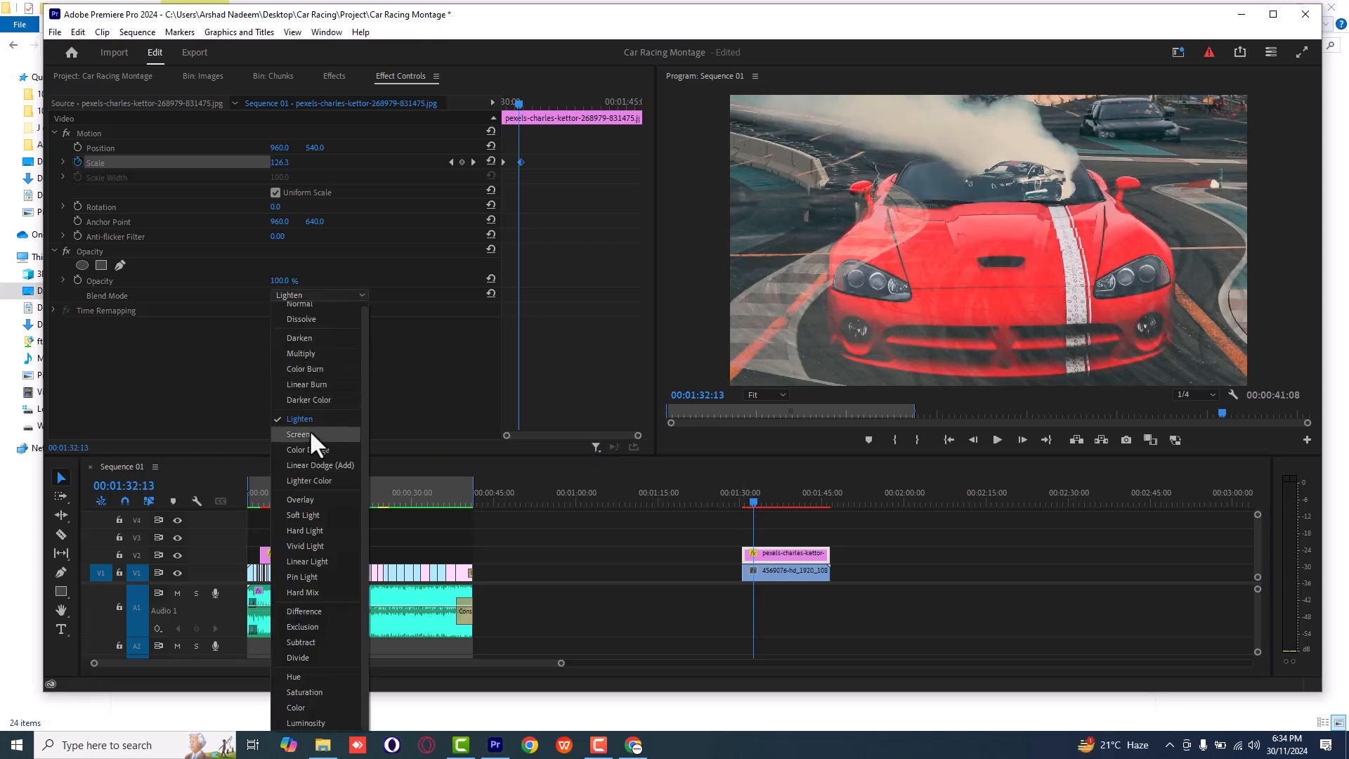
pyautogui.click(310, 434)
pyautogui.click(313, 295)
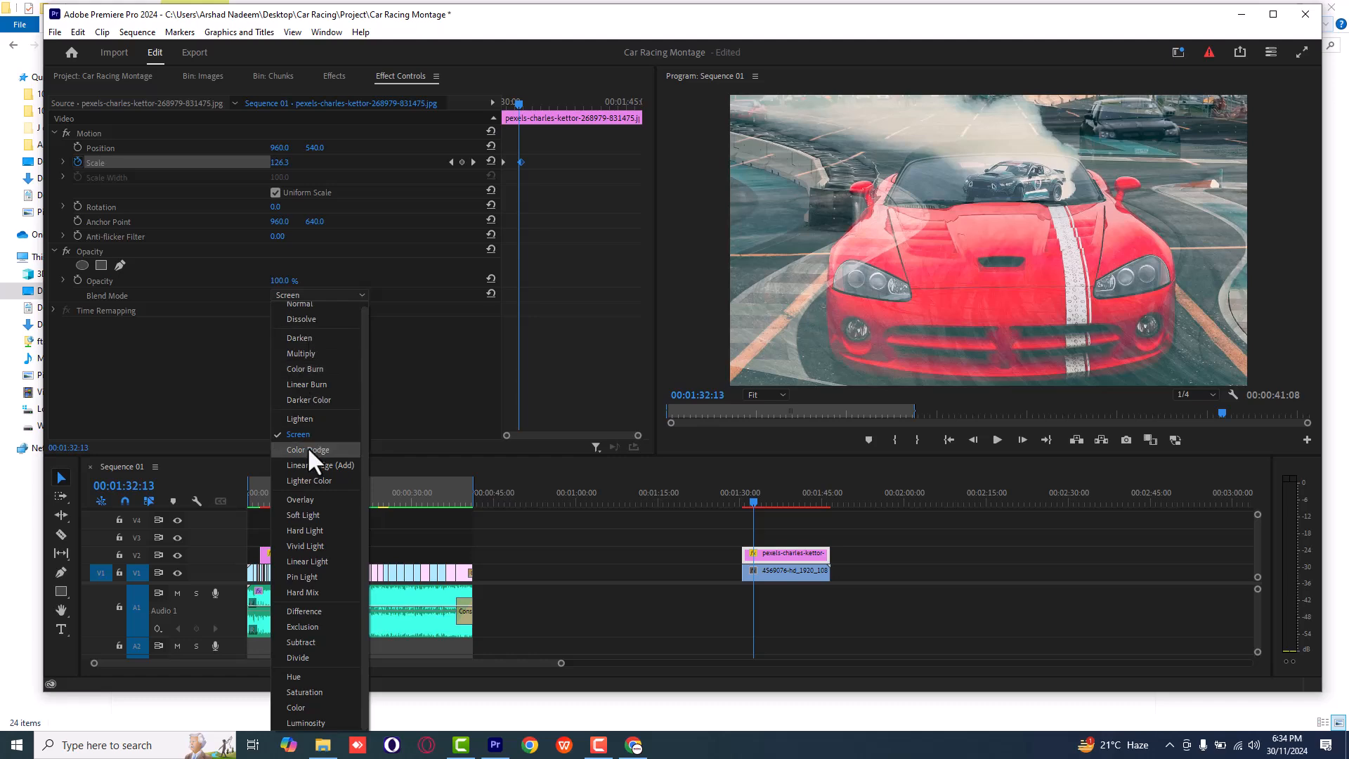
pyautogui.click(309, 447)
pyautogui.click(315, 296)
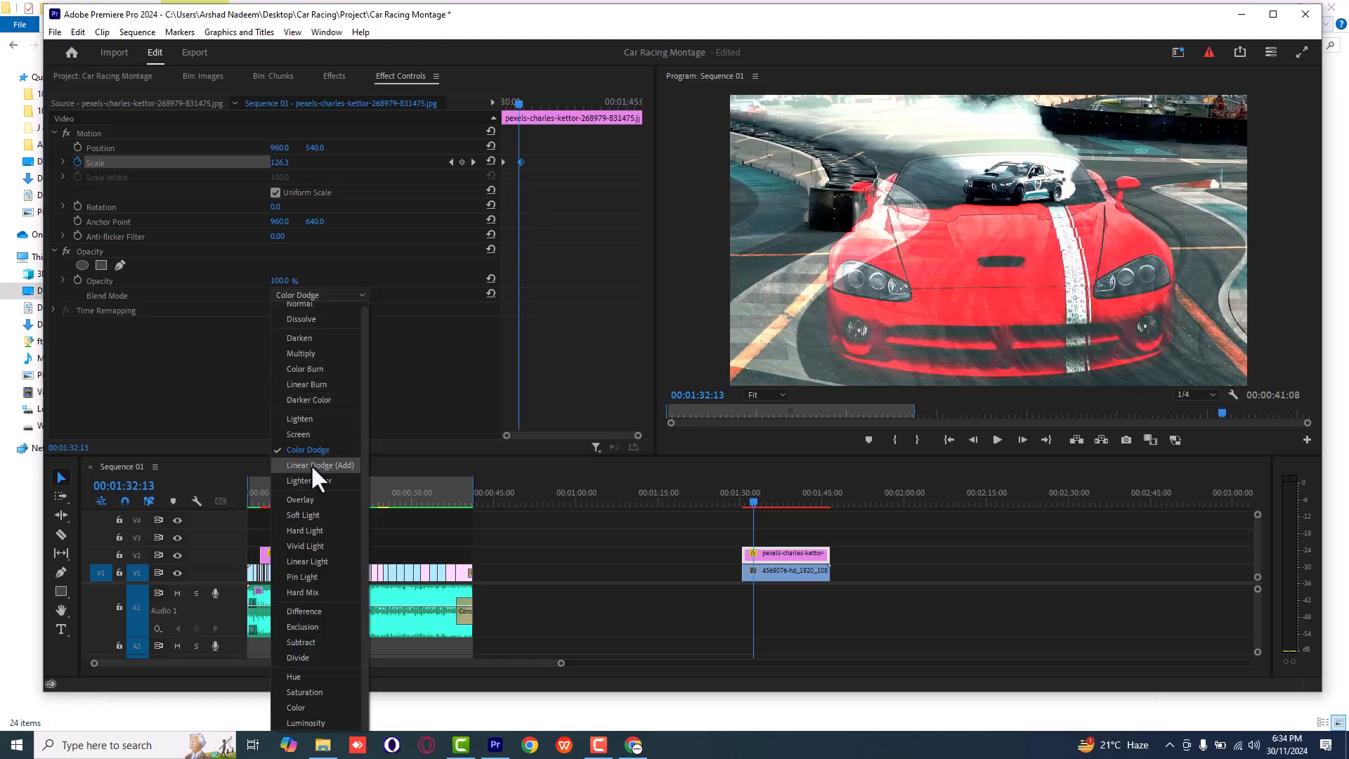
pyautogui.click(311, 461)
pyautogui.click(311, 296)
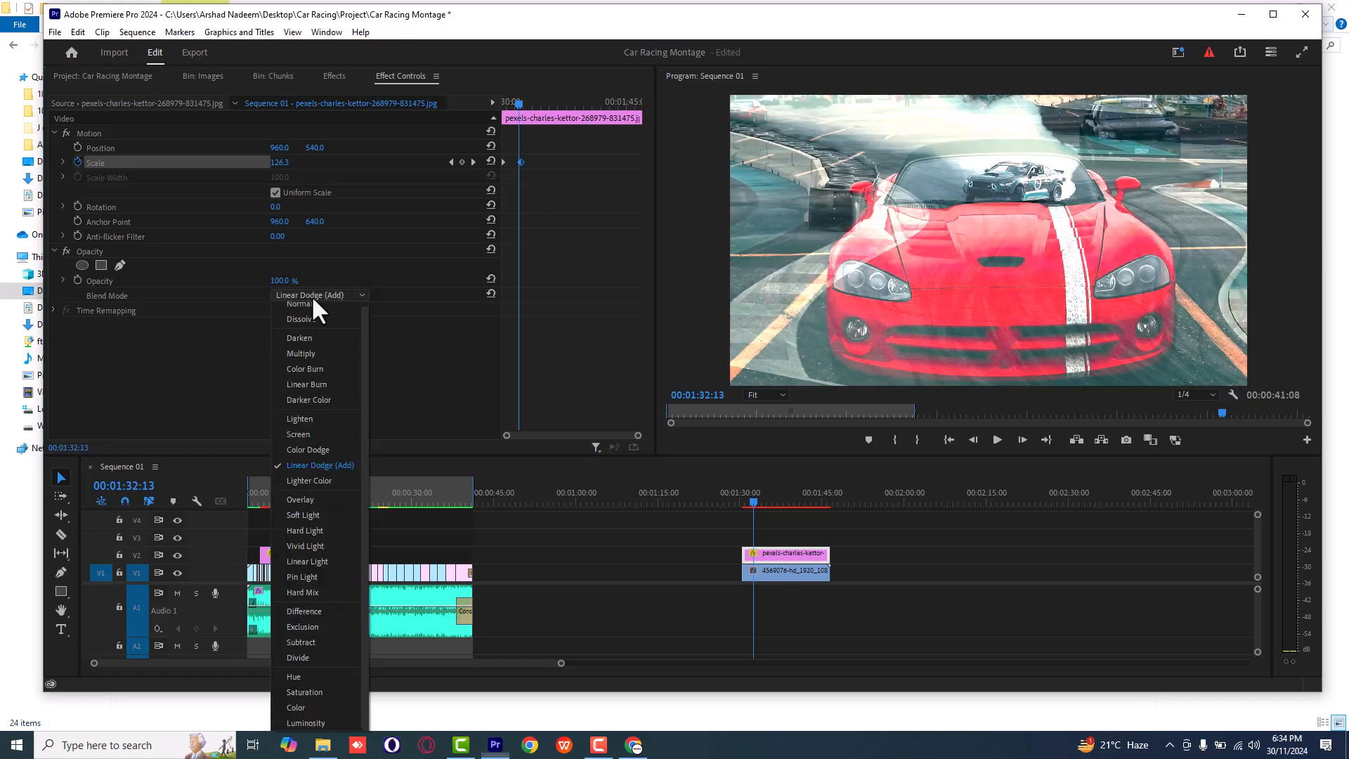
pyautogui.click(301, 470)
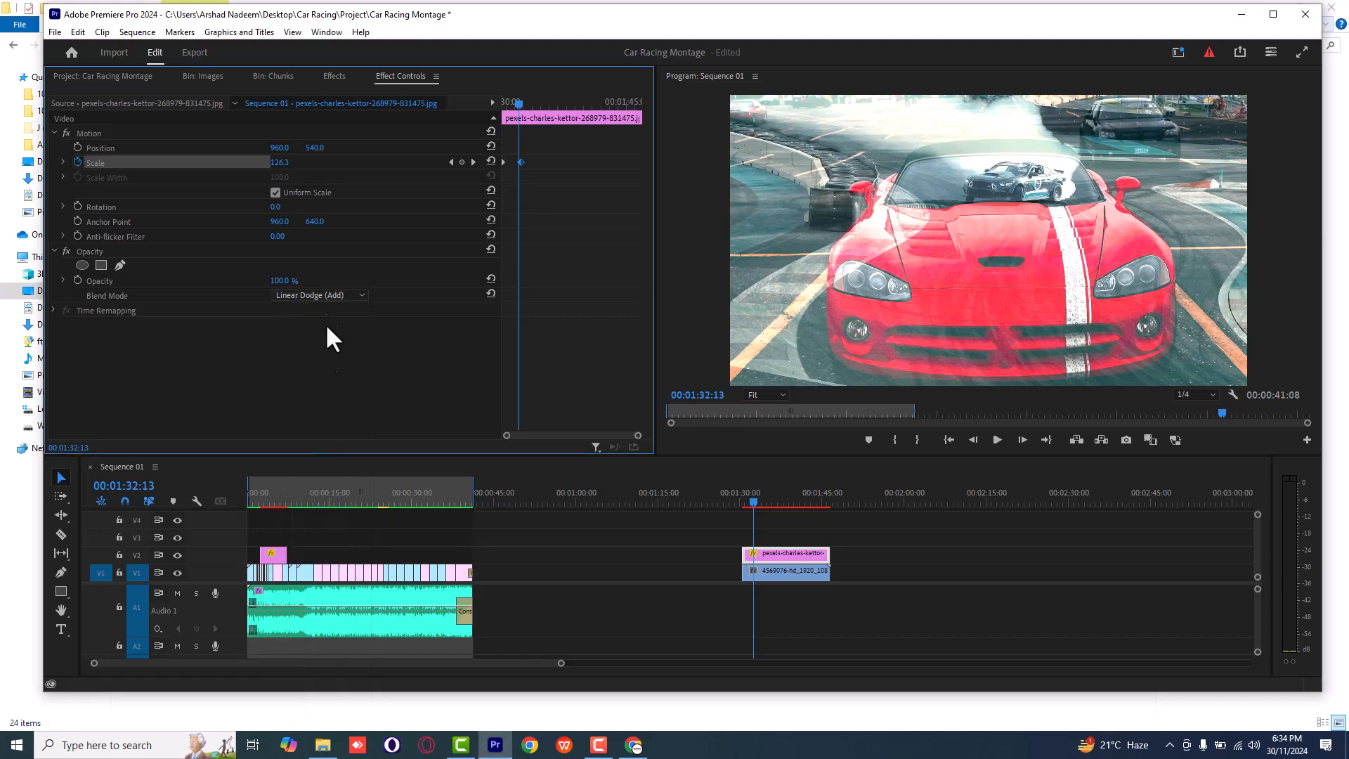
# Try the Lighter Color, Overlay and Vivid Light blend modes on the duplicated photo.
pyautogui.click(319, 296)
pyautogui.click(303, 480)
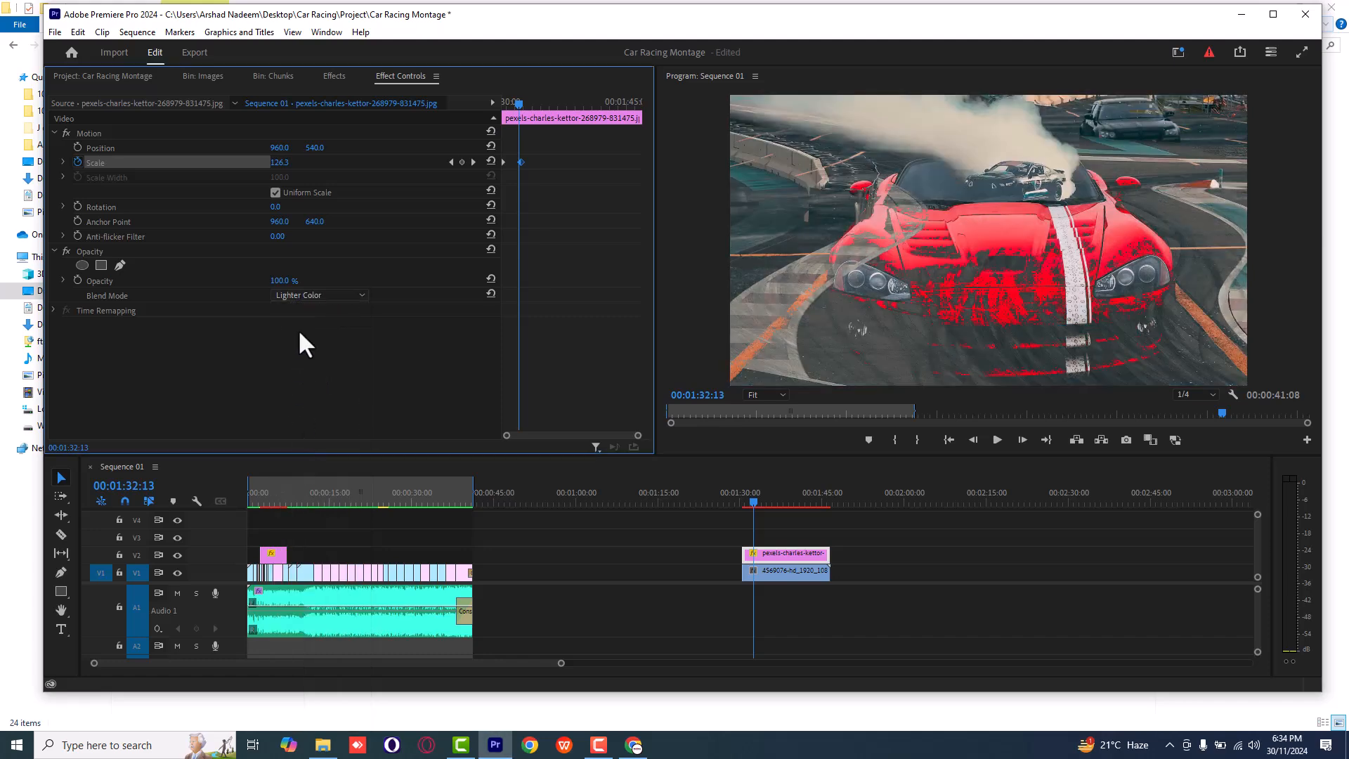
pyautogui.click(318, 294)
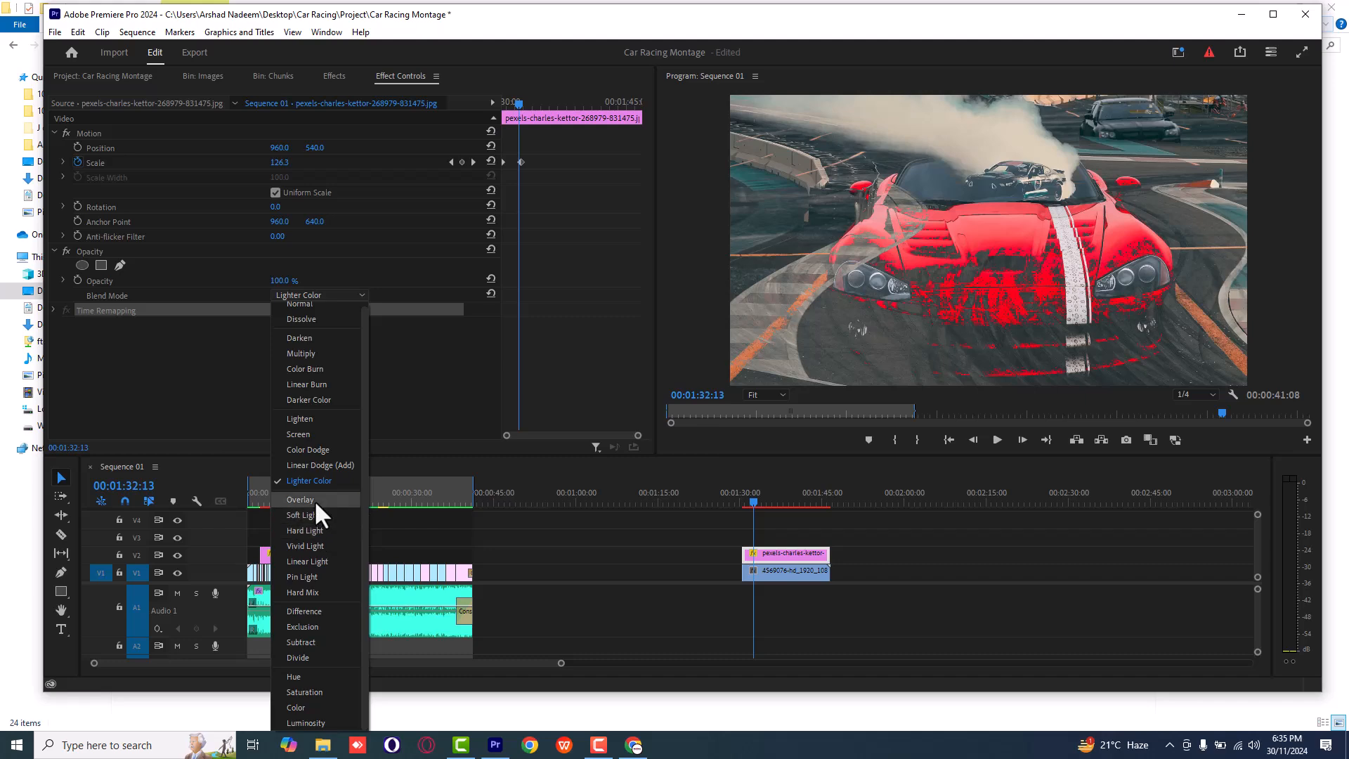
pyautogui.click(314, 499)
pyautogui.click(330, 297)
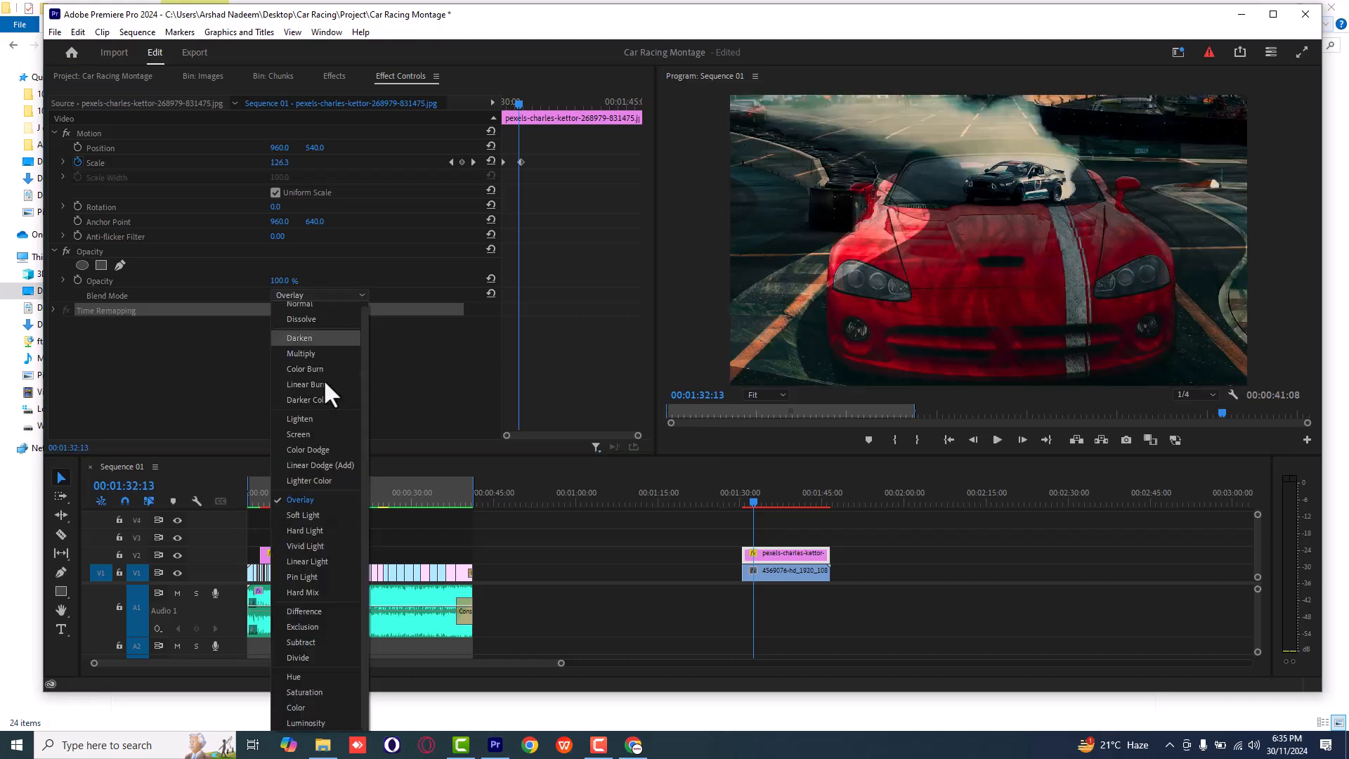
pyautogui.click(320, 542)
# Try the Exclusion, Divide and Saturation blend modes on the duplicated photo and briefly play back the Saturation blend.
pyautogui.click(334, 297)
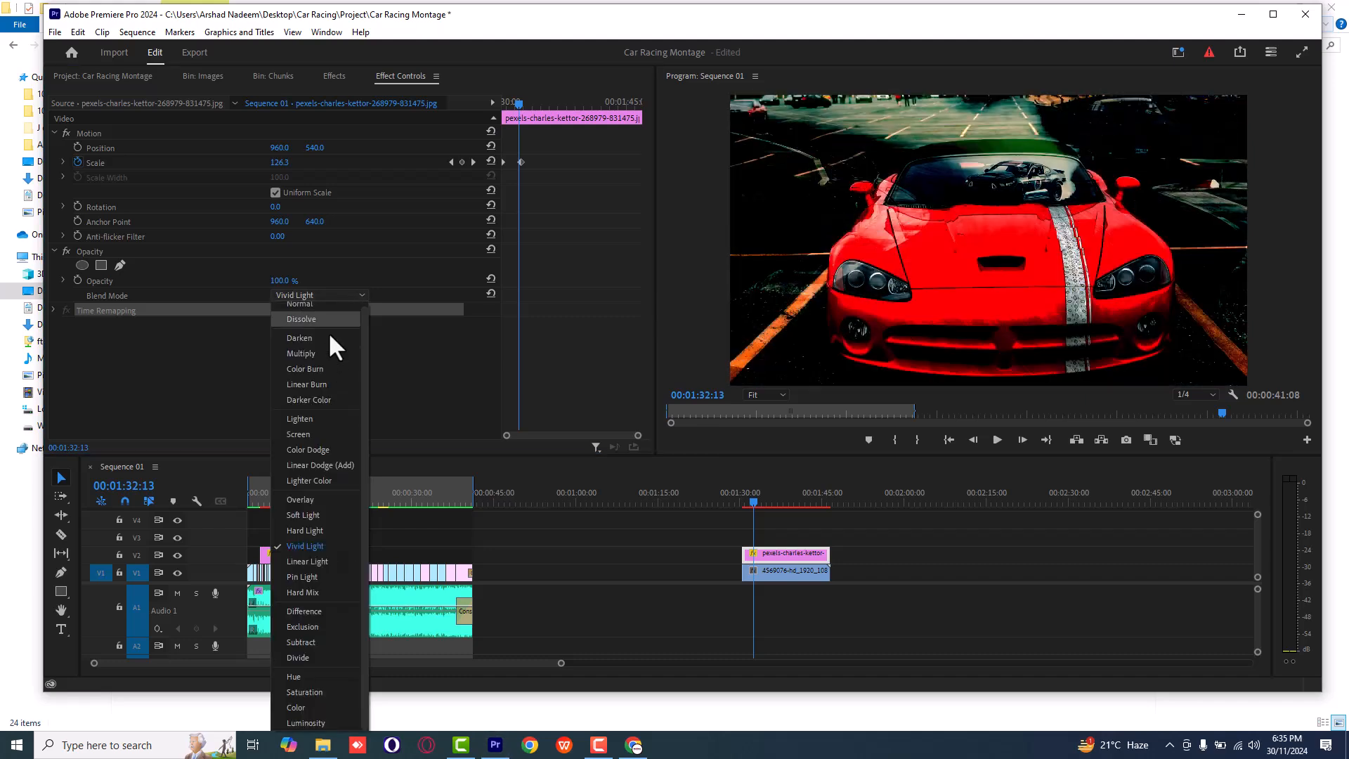
pyautogui.click(312, 631)
pyautogui.click(304, 296)
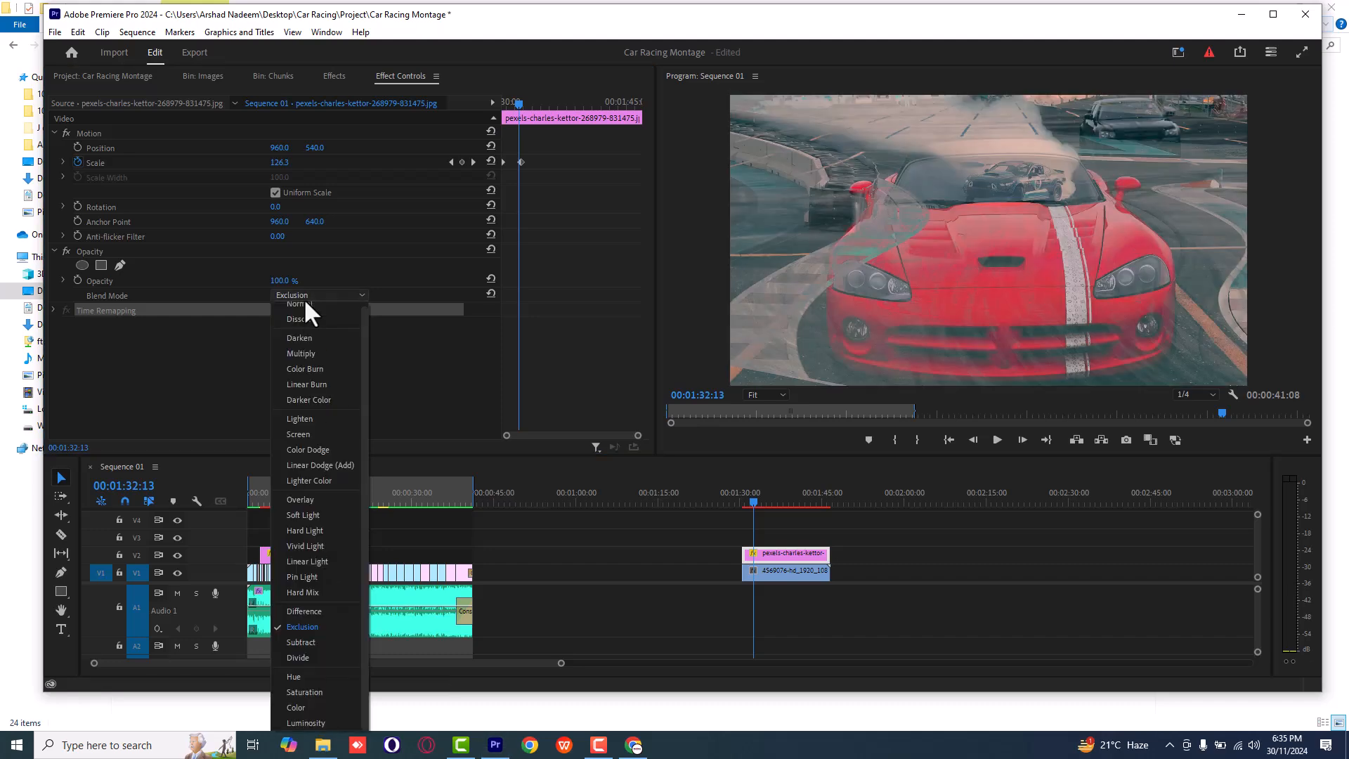
pyautogui.click(305, 657)
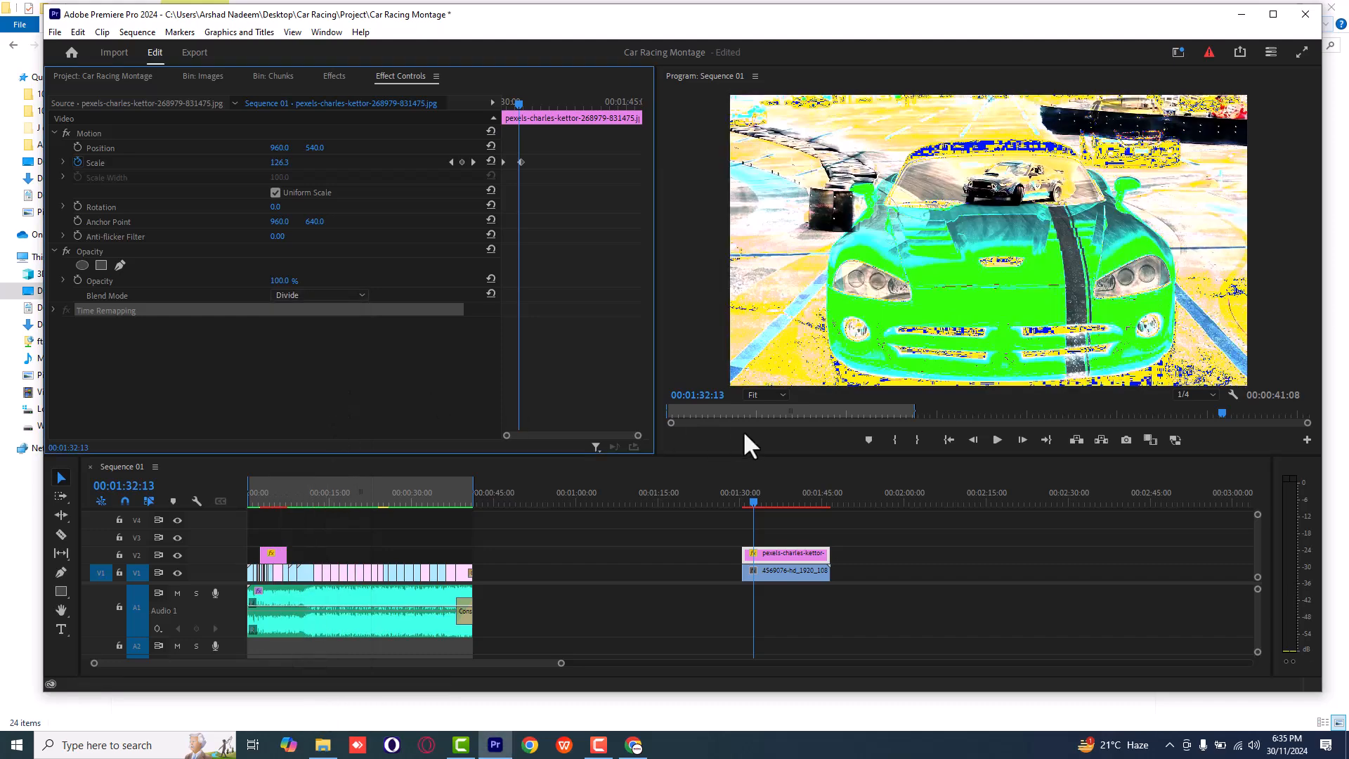
pyautogui.click(314, 296)
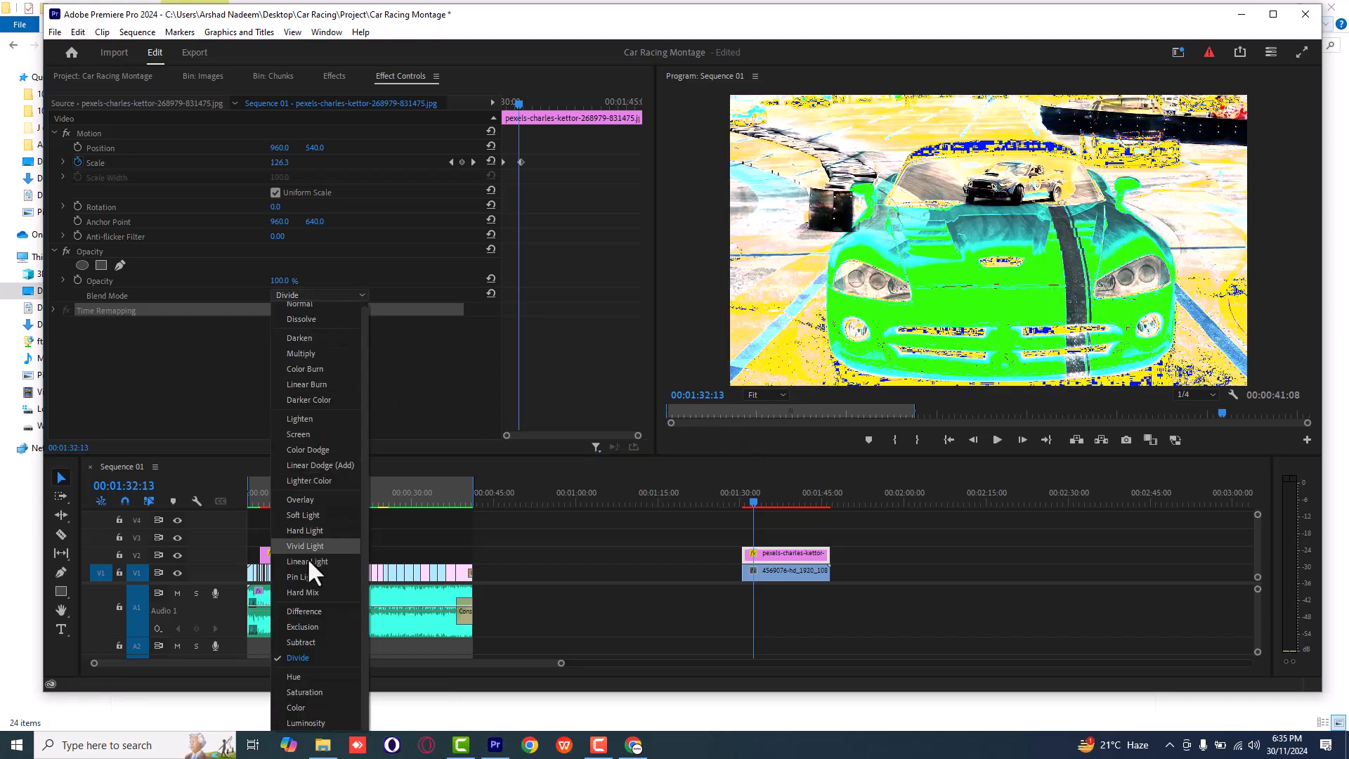
pyautogui.click(310, 687)
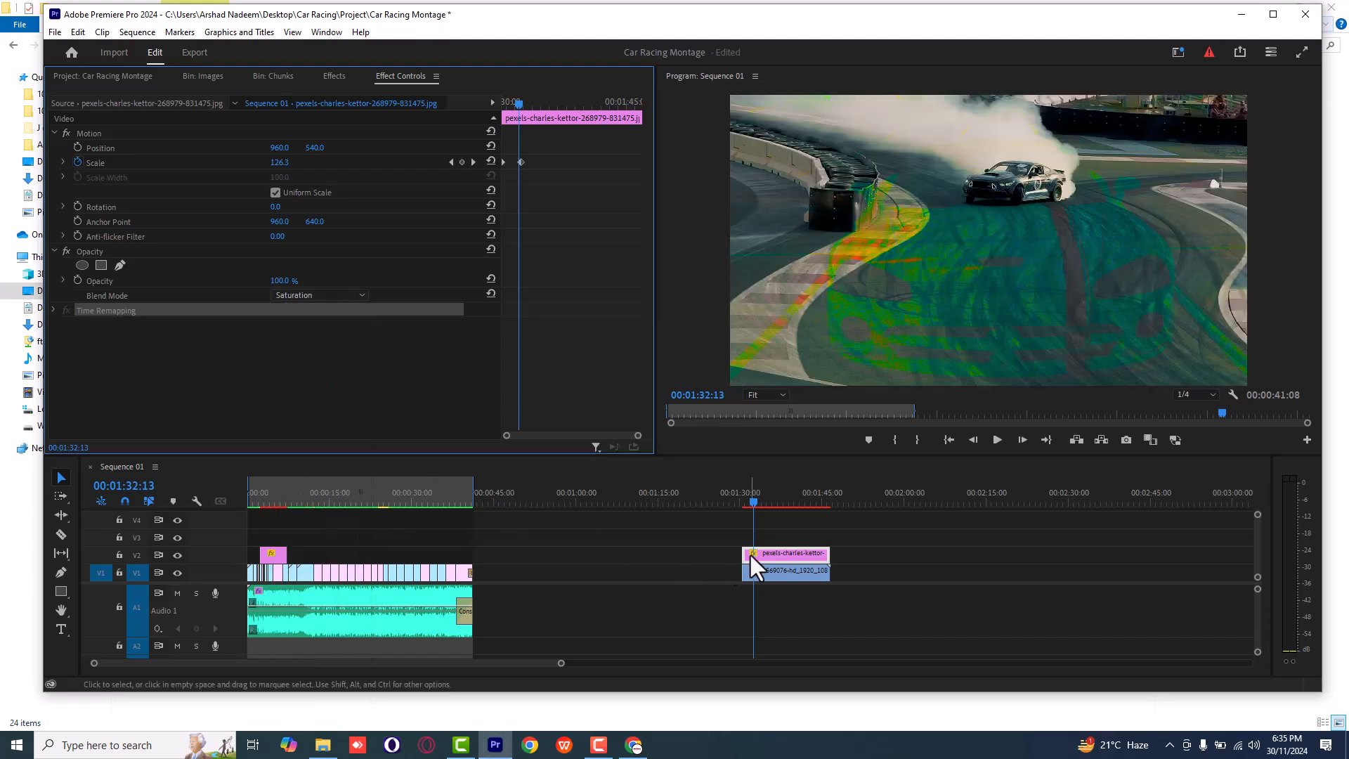
pyautogui.press('space')
pyautogui.press('space')
# Set the duplicated photo's blend mode to Normal, delete the video clip beneath it and select the photo.
pyautogui.click(332, 294)
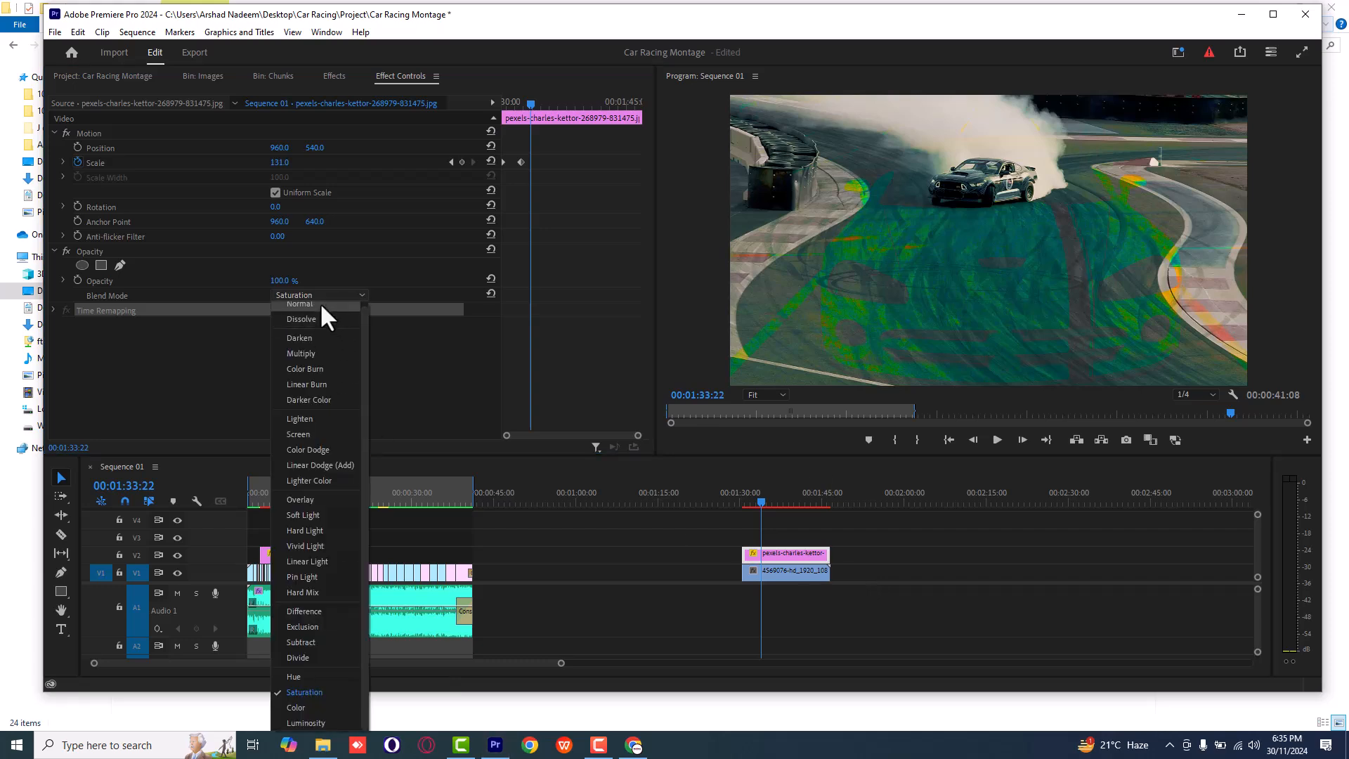
pyautogui.click(319, 302)
pyautogui.click(818, 571)
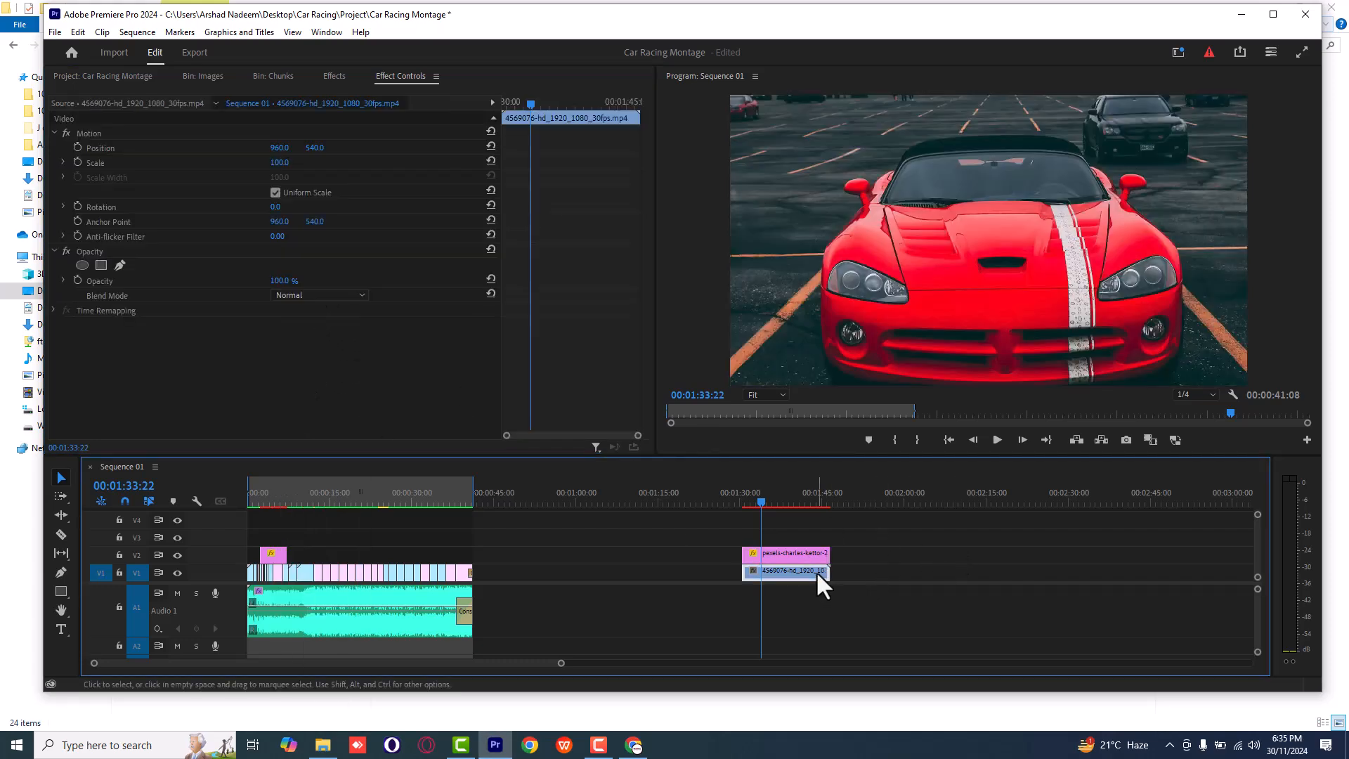
pyautogui.press('Delete')
pyautogui.click(787, 554)
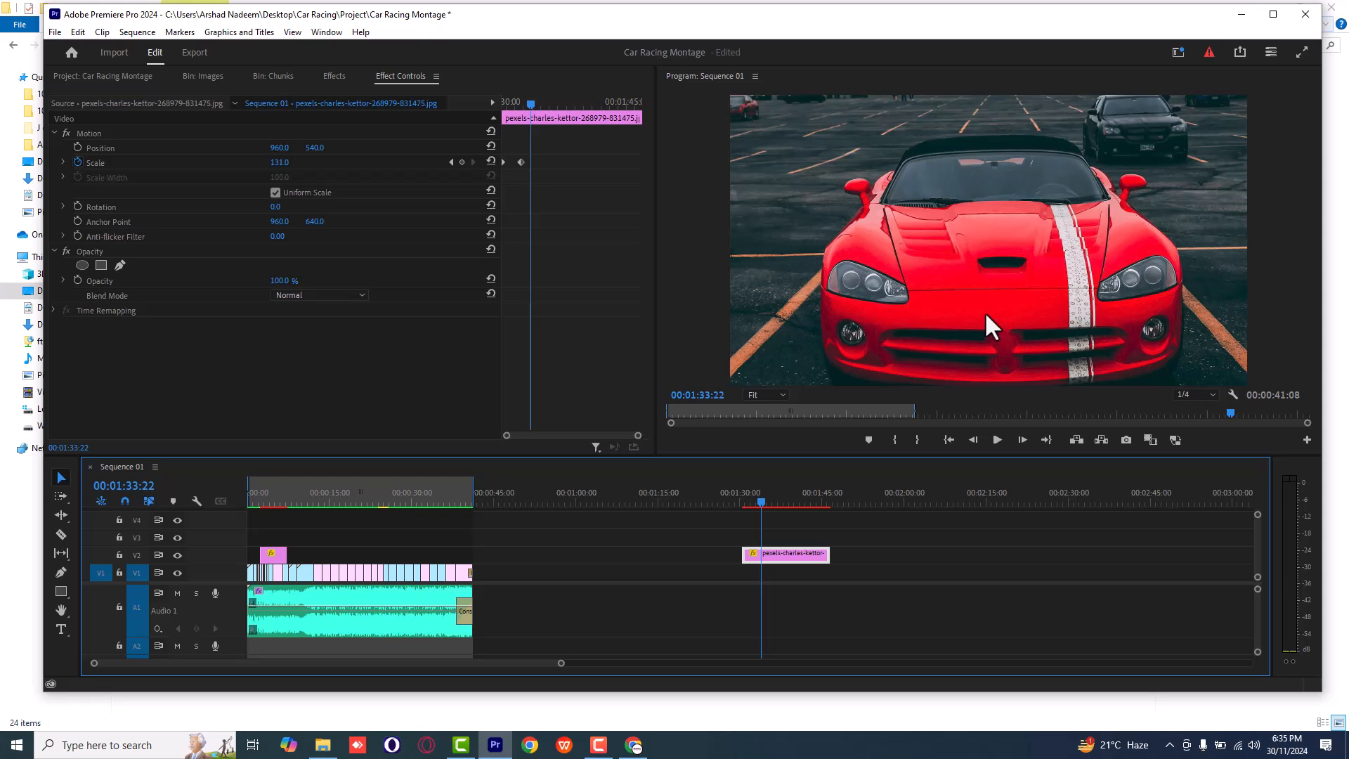
# Move the test photo's second Scale keyframe to the end of the clip and play back the slower zoom.
pyautogui.click(744, 496)
pyautogui.press('space')
pyautogui.click(525, 159)
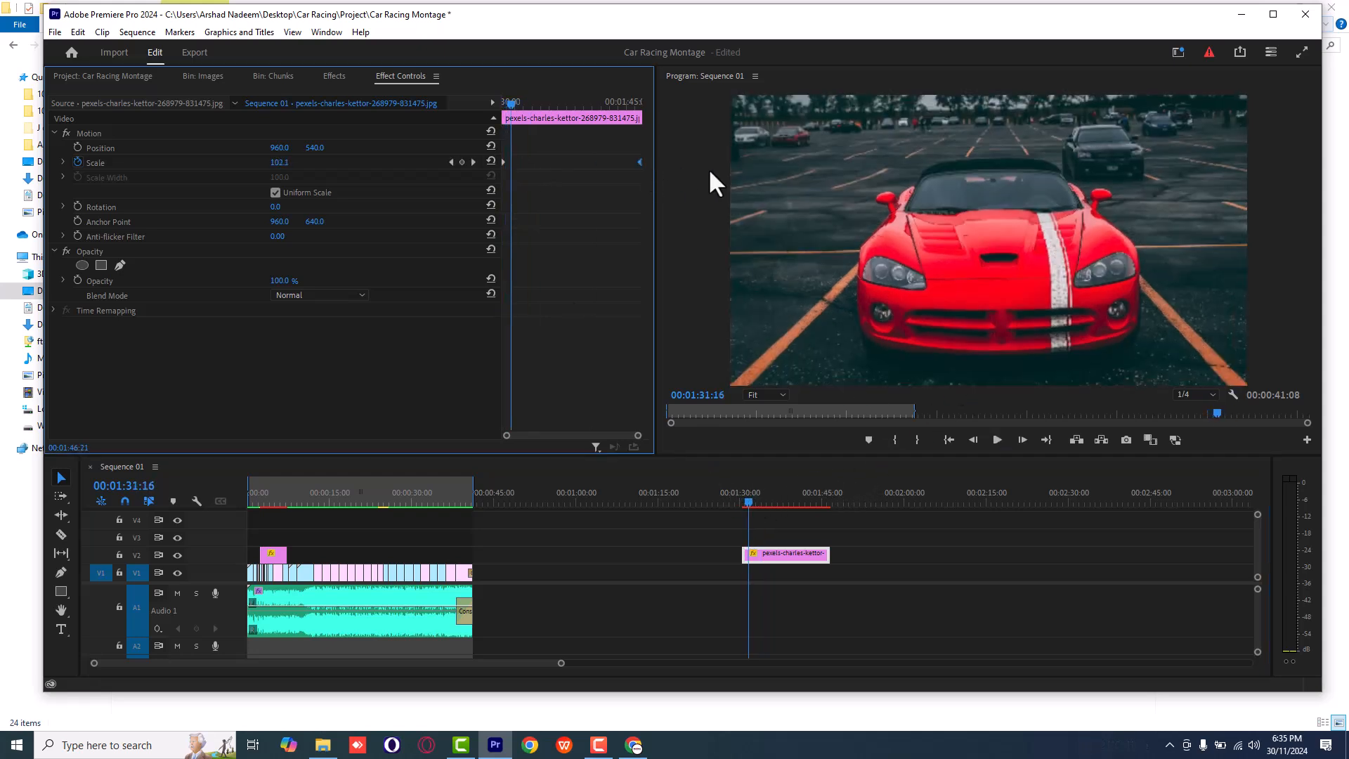
pyautogui.press('space')
# Set the Scale keyframe at the test photo's start to 110 and play back the animation.
pyautogui.click(787, 570)
pyautogui.moveTo(519, 105); pyautogui.dragTo(475, 107)
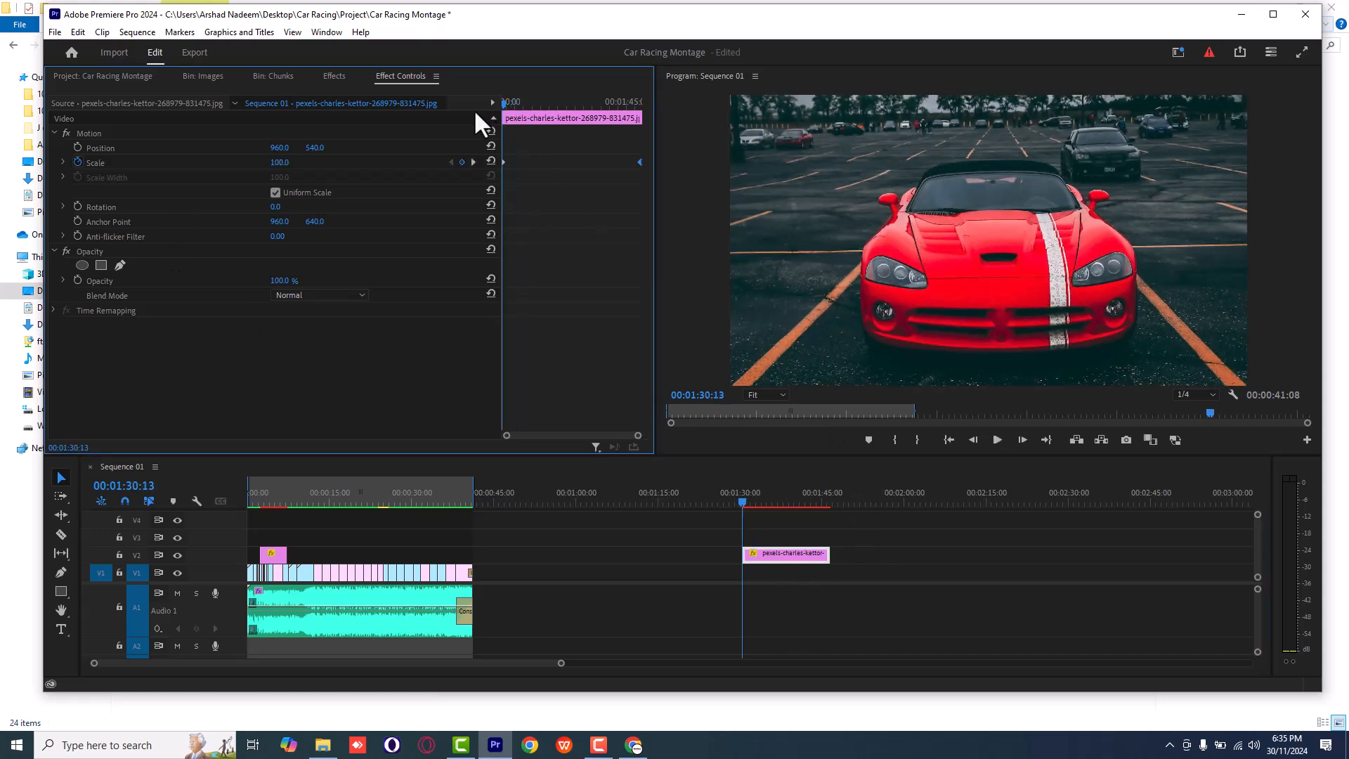
pyautogui.moveTo(279, 162); pyautogui.dragTo(294, 162)
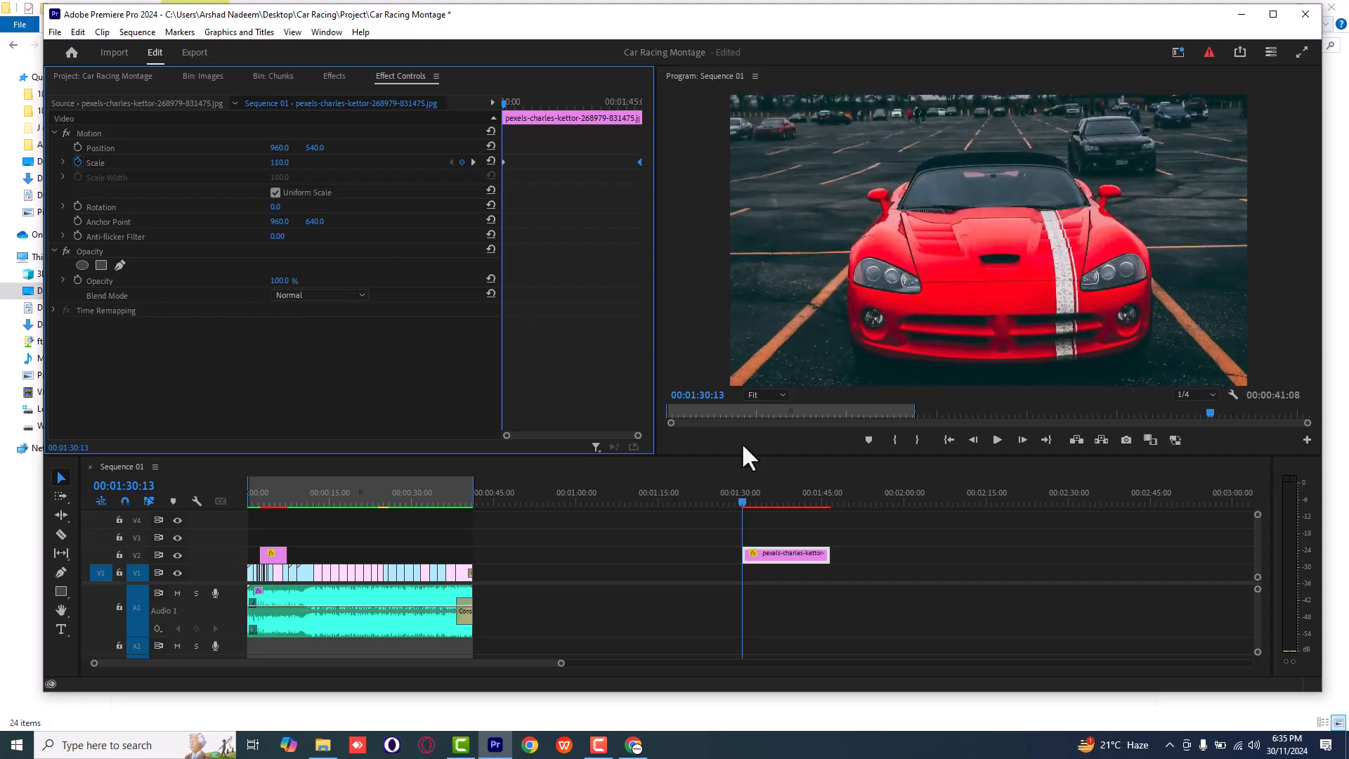
pyautogui.press('space')
pyautogui.press('space')
# Delete the test photo beyond the montage and move the remaining V2 photo to the start of the sequence.
pyautogui.click(802, 554)
pyautogui.press('Delete')
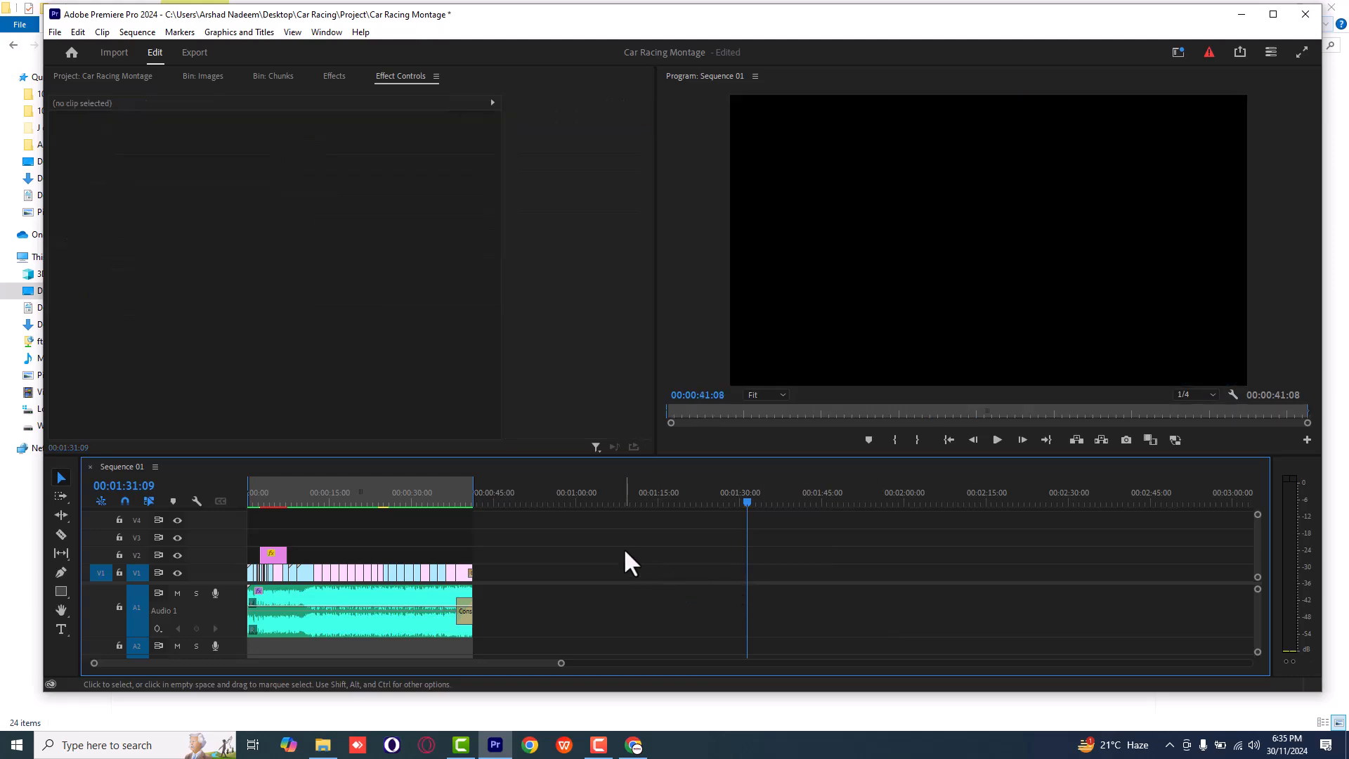
pyautogui.click(264, 496)
pyautogui.press('=')
pyautogui.press('=')
pyautogui.press('=')
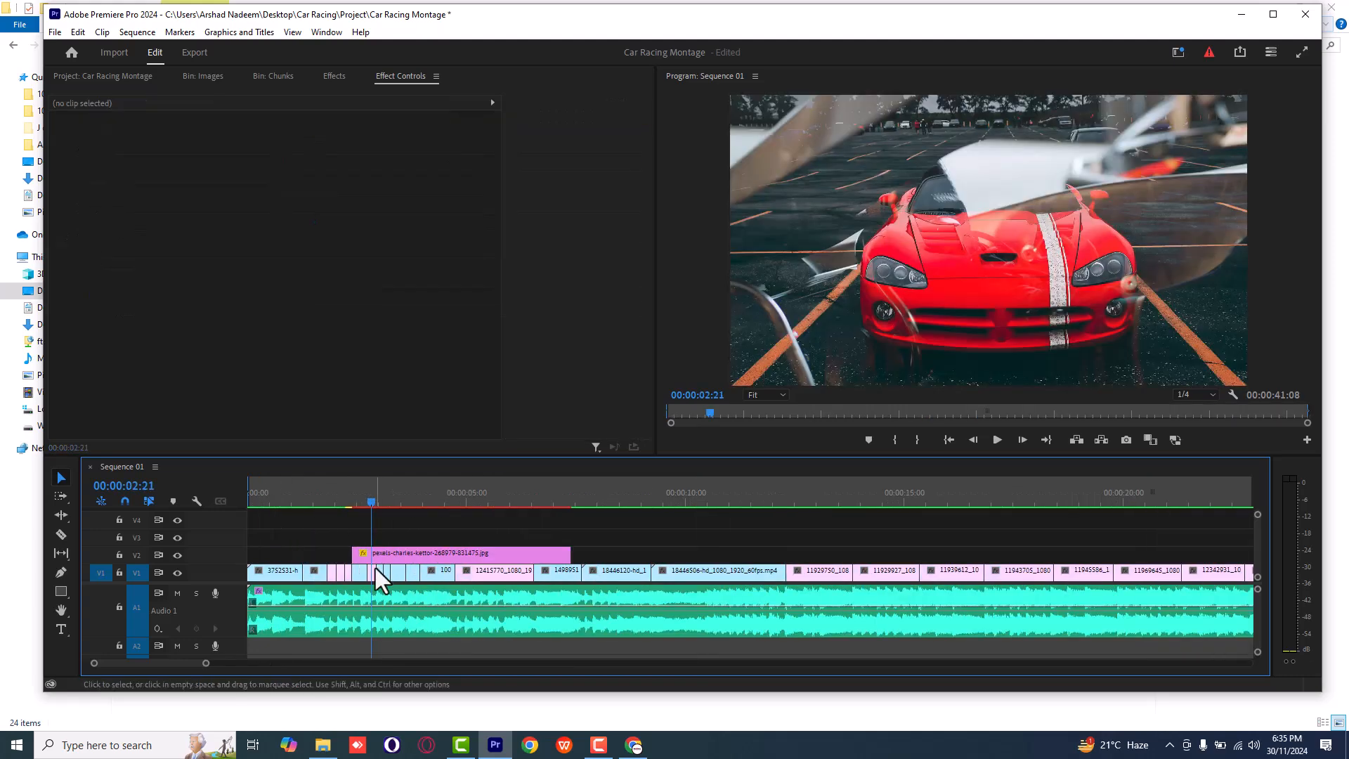
pyautogui.moveTo(415, 550); pyautogui.dragTo(310, 551)
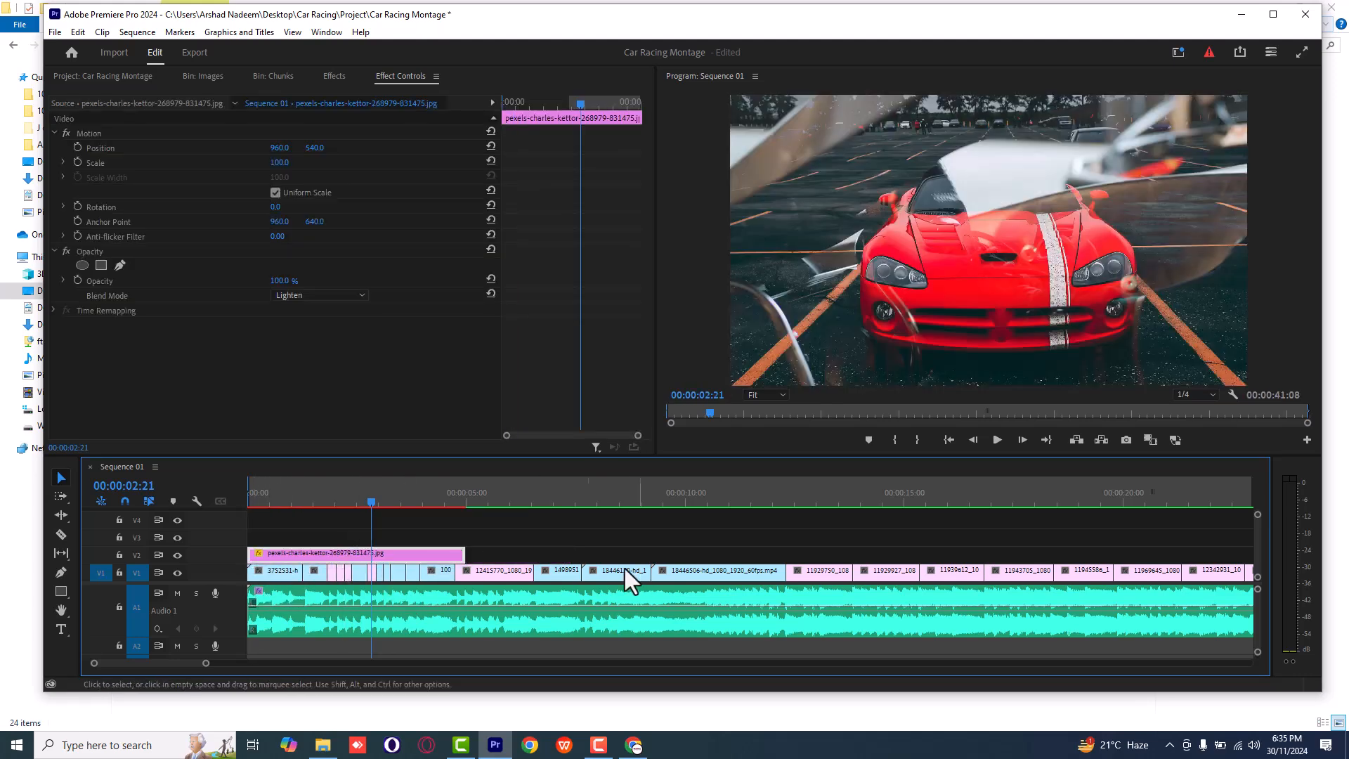
# Disable all the video clips on V1, enabling them once for comparison before disabling them again, and return to the sequence start.
pyautogui.press('-')
pyautogui.press('-')
pyautogui.press('-')
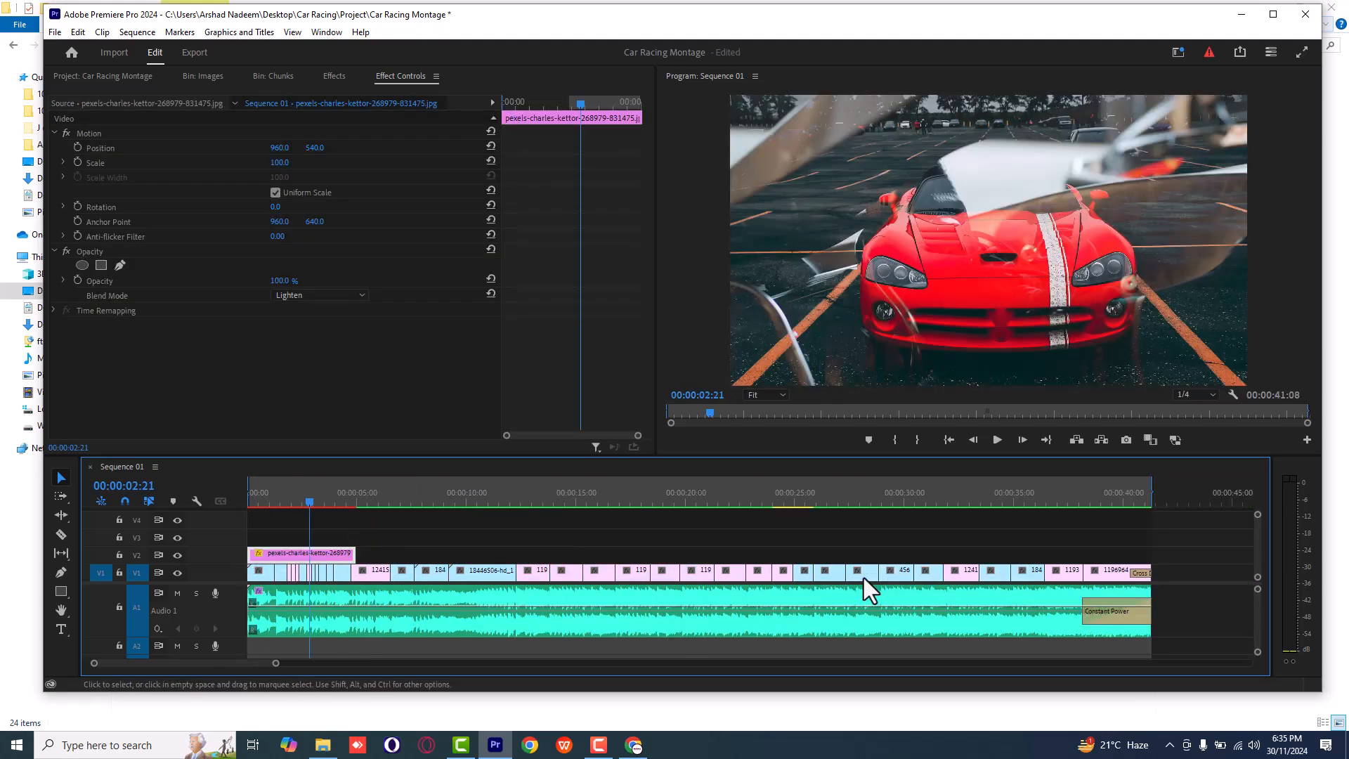
pyautogui.moveTo(732, 573); pyautogui.dragTo(249, 585)
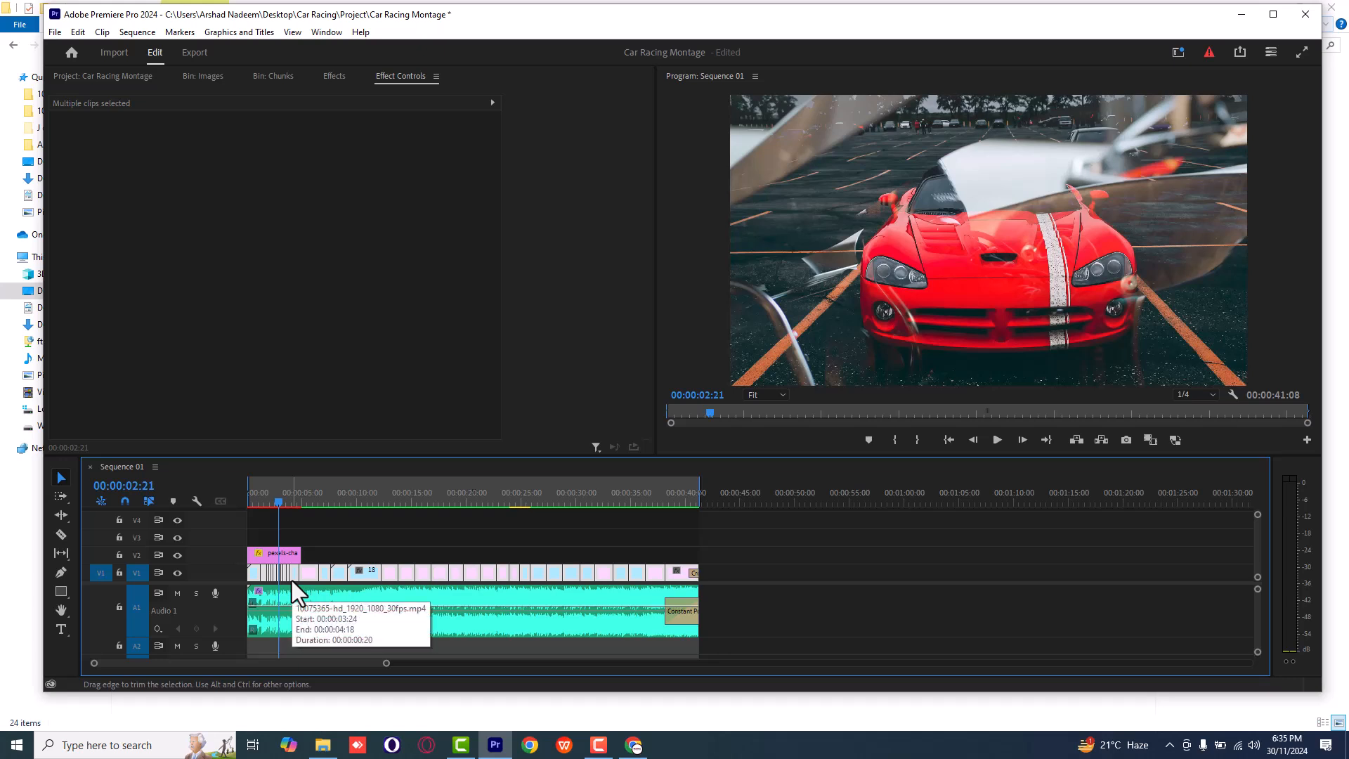
pyautogui.moveTo(733, 568); pyautogui.dragTo(255, 576)
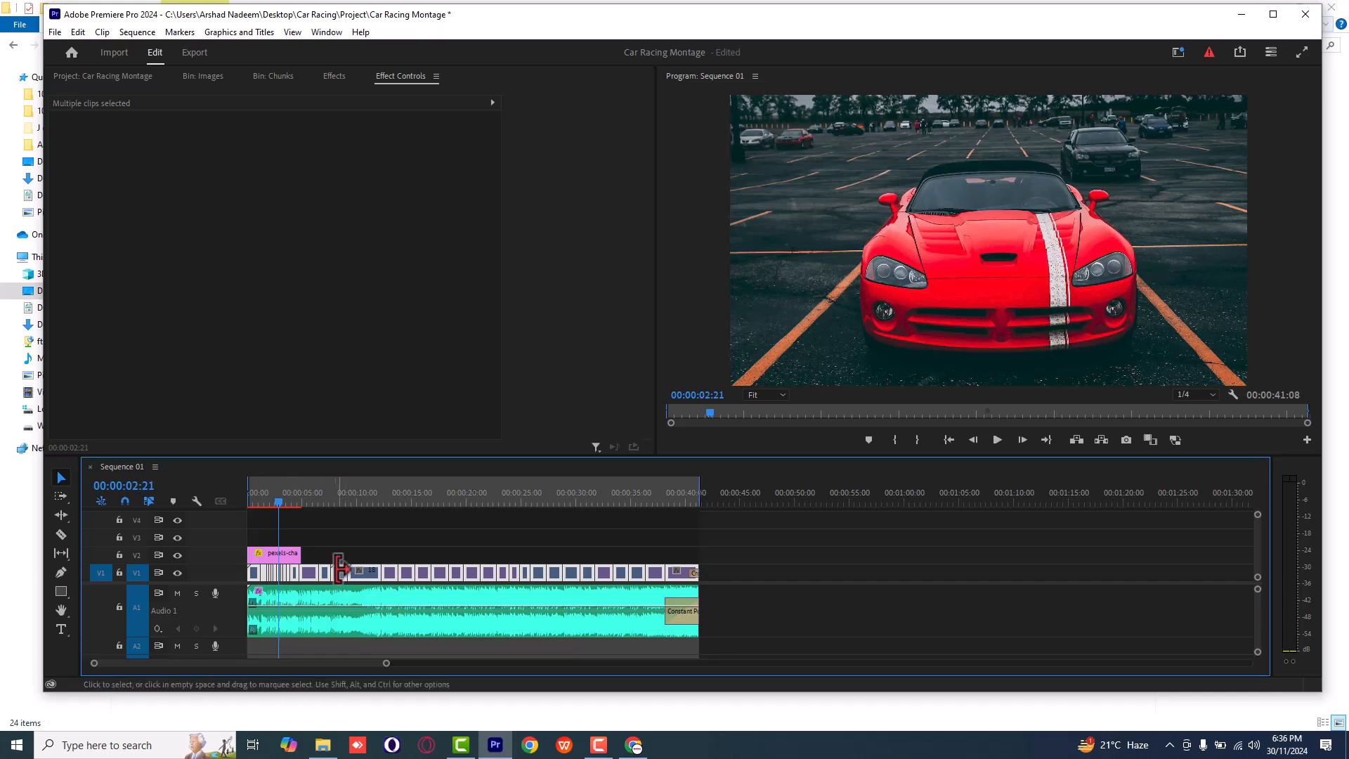
pyautogui.click(454, 548)
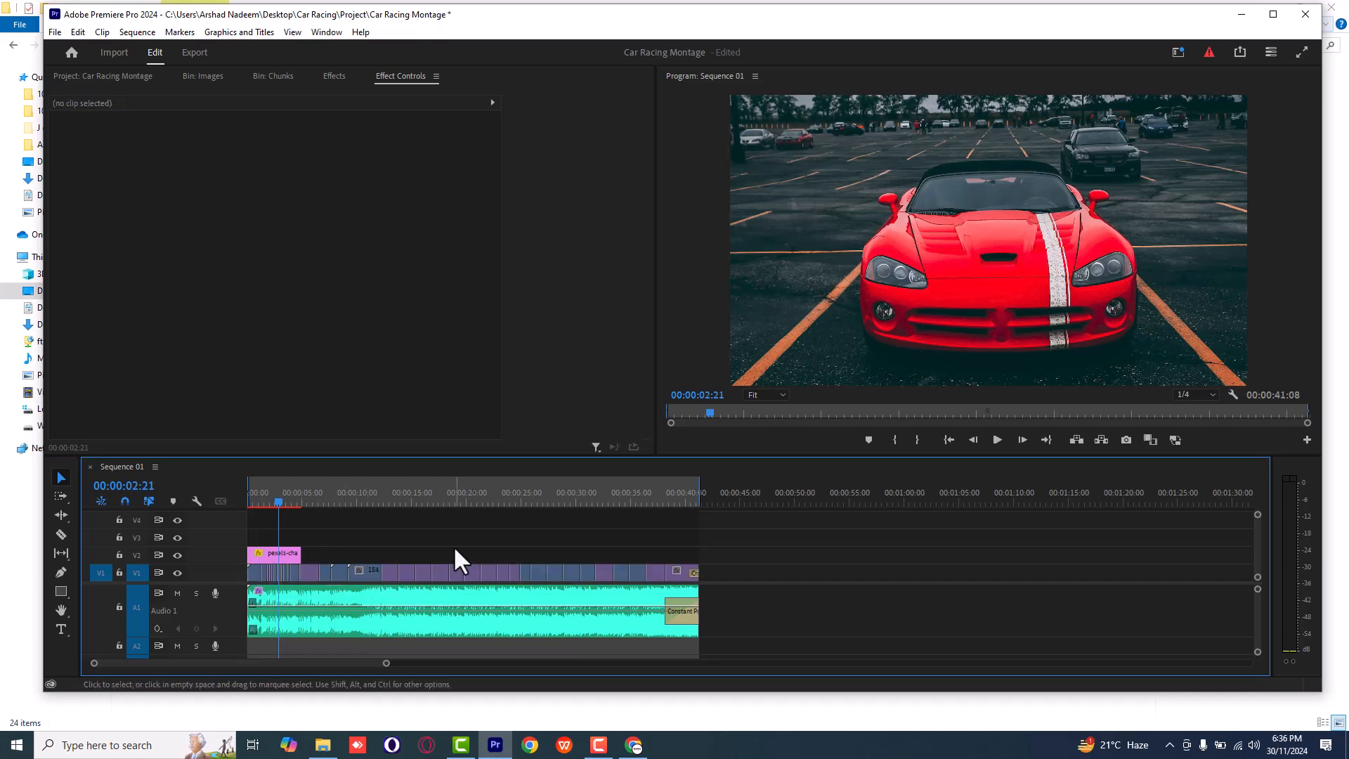
pyautogui.moveTo(383, 502); pyautogui.dragTo(411, 507)
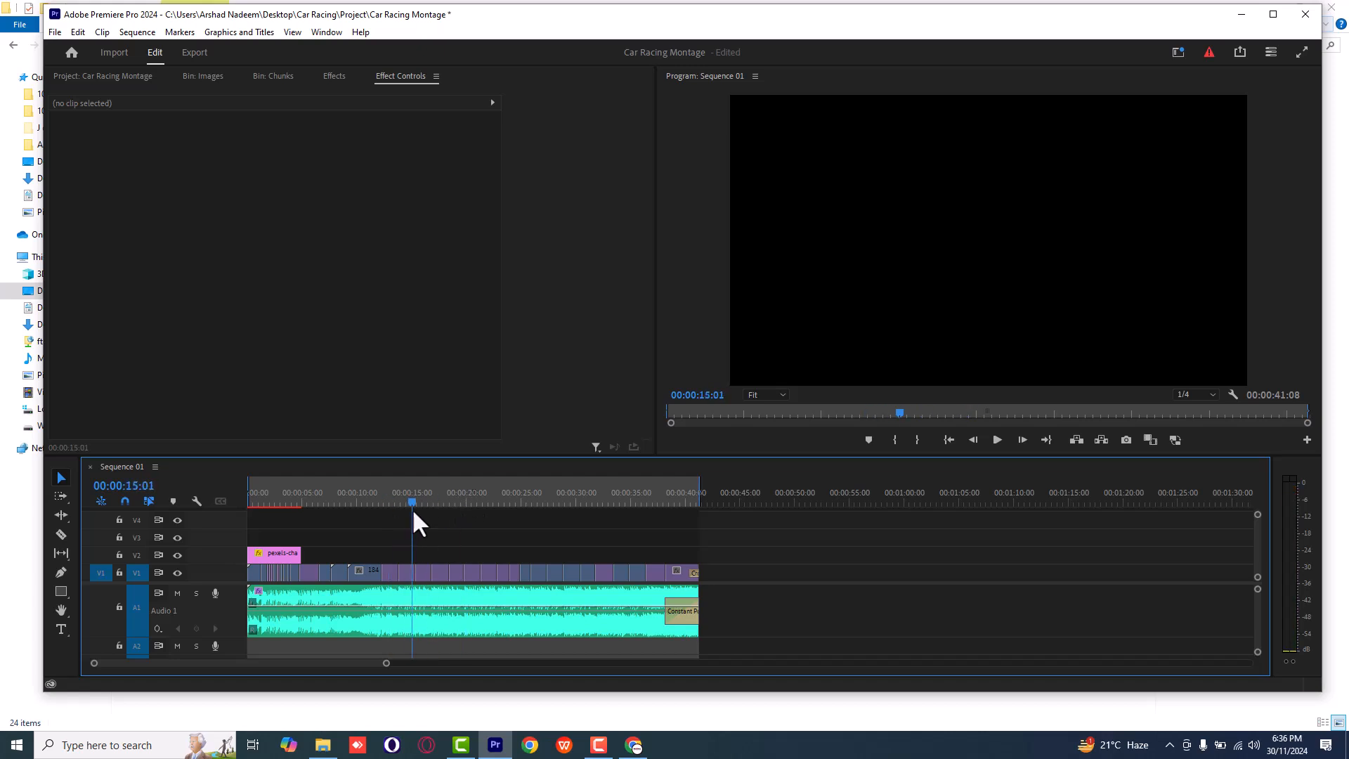
pyautogui.moveTo(736, 574); pyautogui.dragTo(249, 580)
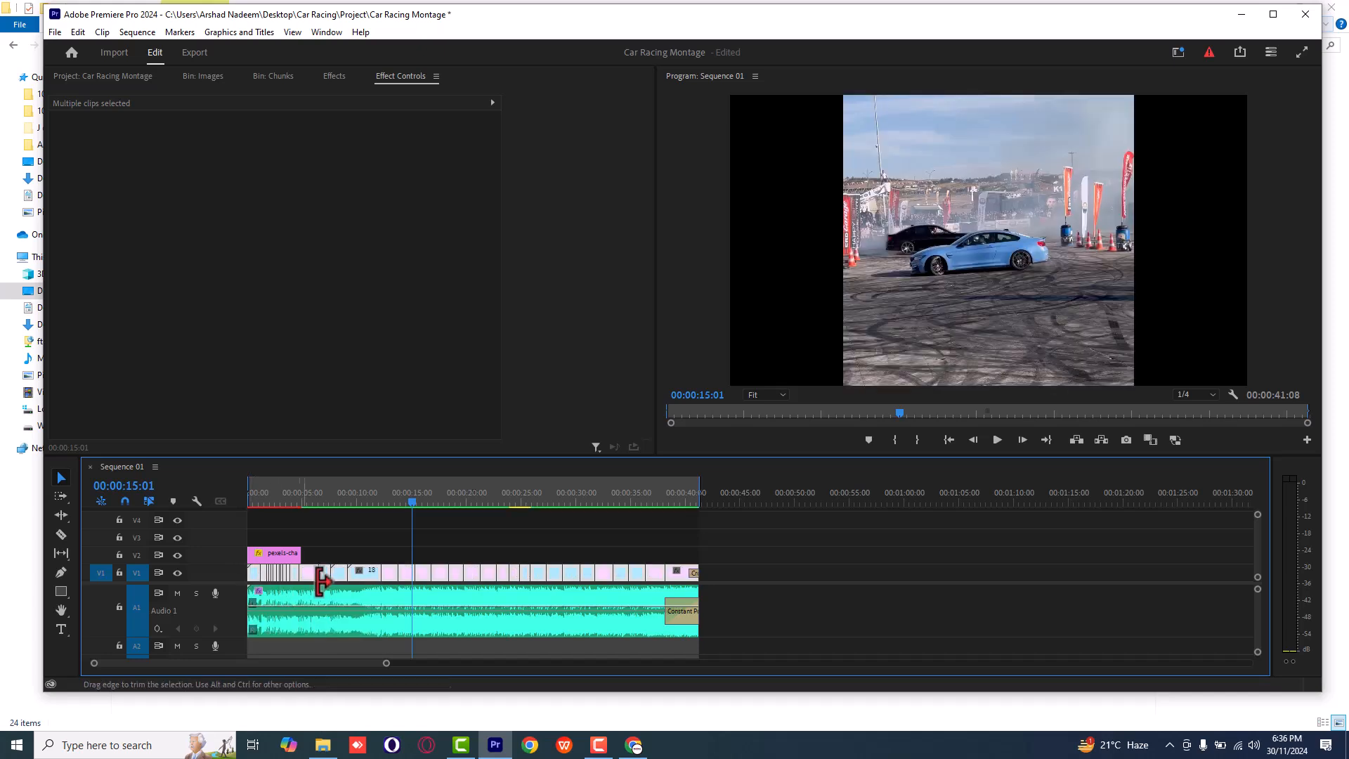
pyautogui.moveTo(738, 577); pyautogui.dragTo(251, 578)
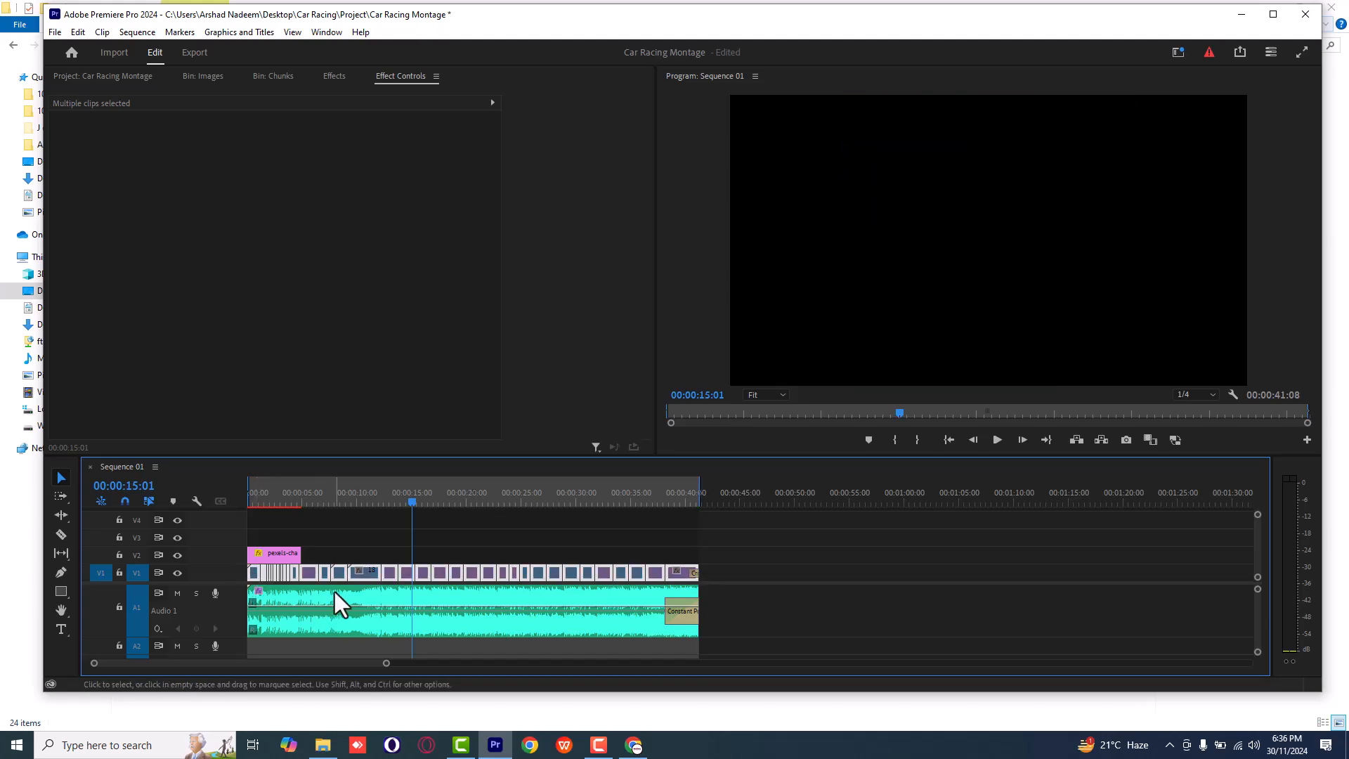
pyautogui.press('Home')
pyautogui.click(311, 526)
# Select the photo on V2 and turn on Scale keyframing at 00:00:00:00.
pyautogui.press('=')
pyautogui.press('=')
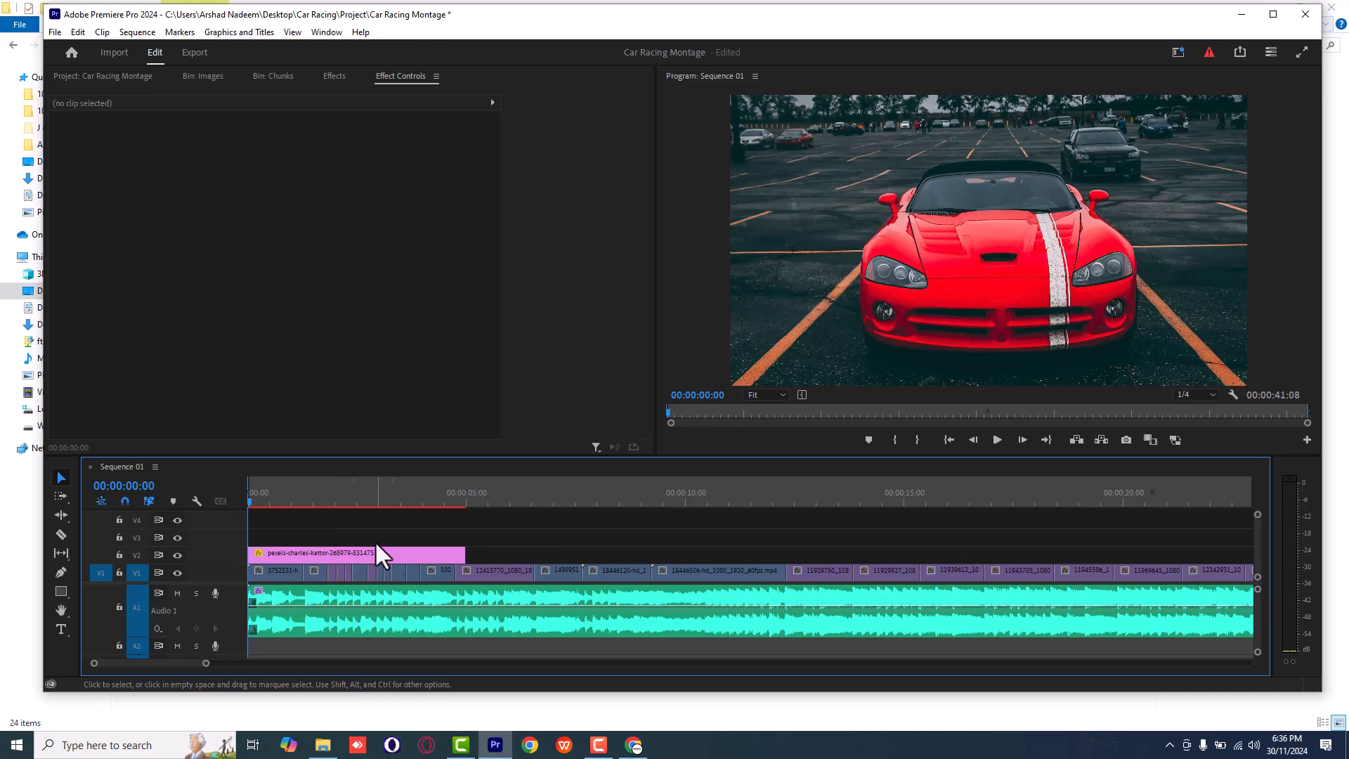
pyautogui.press('space')
pyautogui.press('space')
pyautogui.click(323, 554)
pyautogui.press('Home')
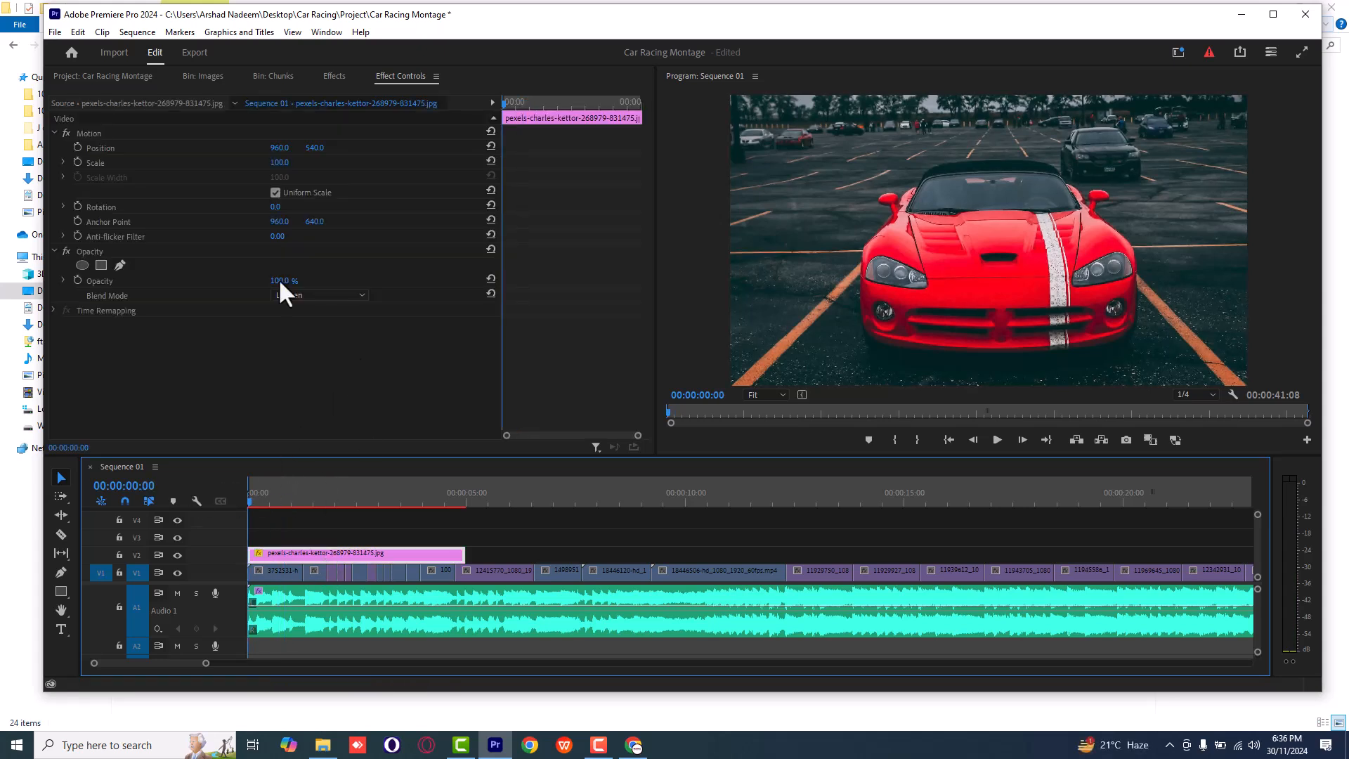
pyautogui.click(78, 161)
# Add a Scale keyframe of 144 at 00:00:01:07, on the beat, and set the photo's vertical Position to 466.
pyautogui.press('space')
pyautogui.press('space')
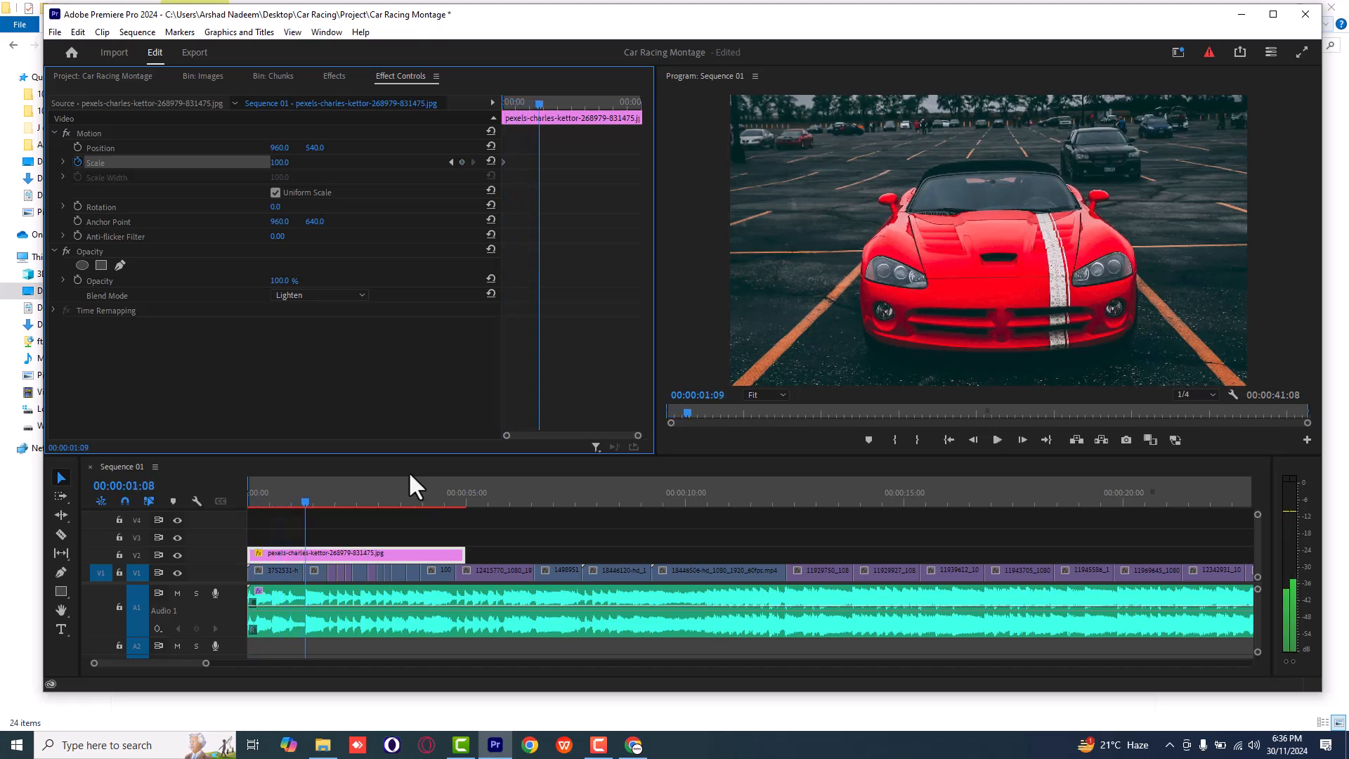
pyautogui.click(298, 491)
pyautogui.moveTo(298, 491); pyautogui.dragTo(302, 488)
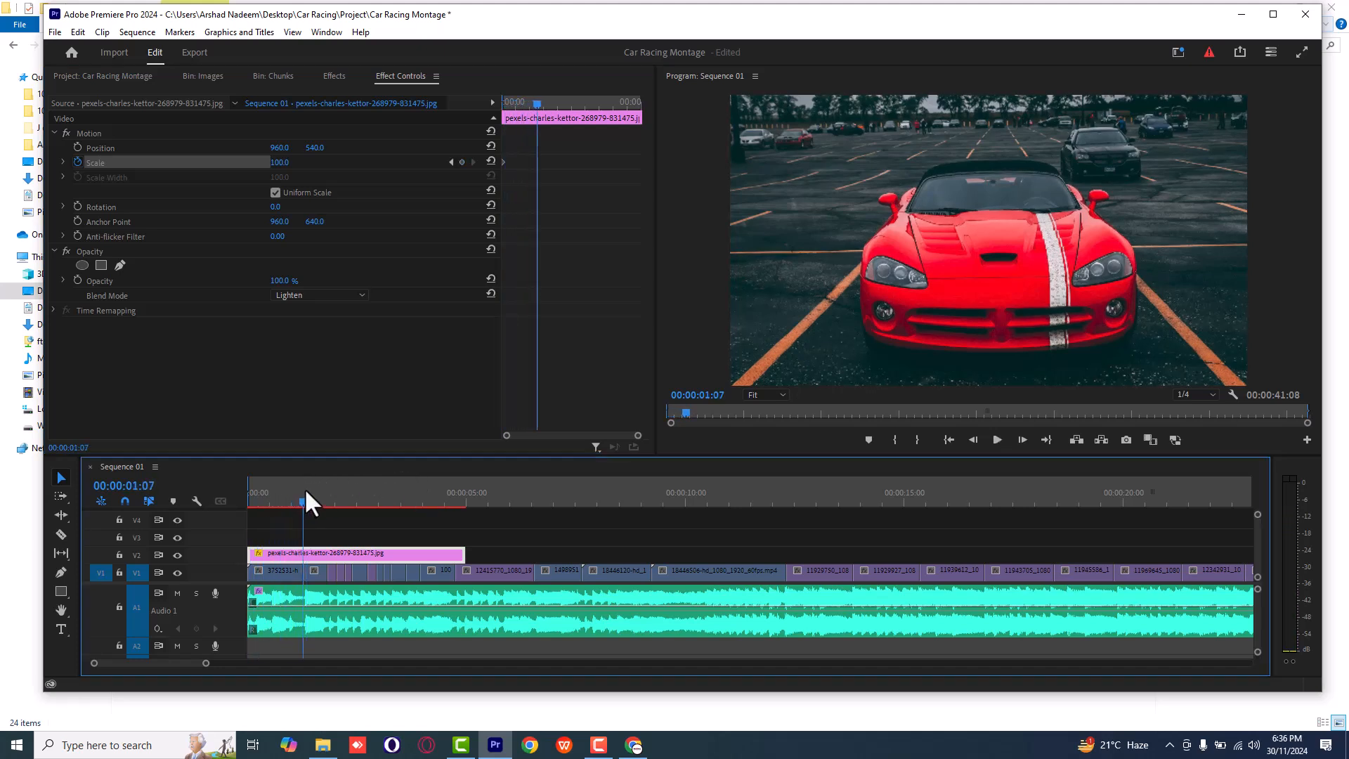
pyautogui.moveTo(277, 162); pyautogui.dragTo(308, 162)
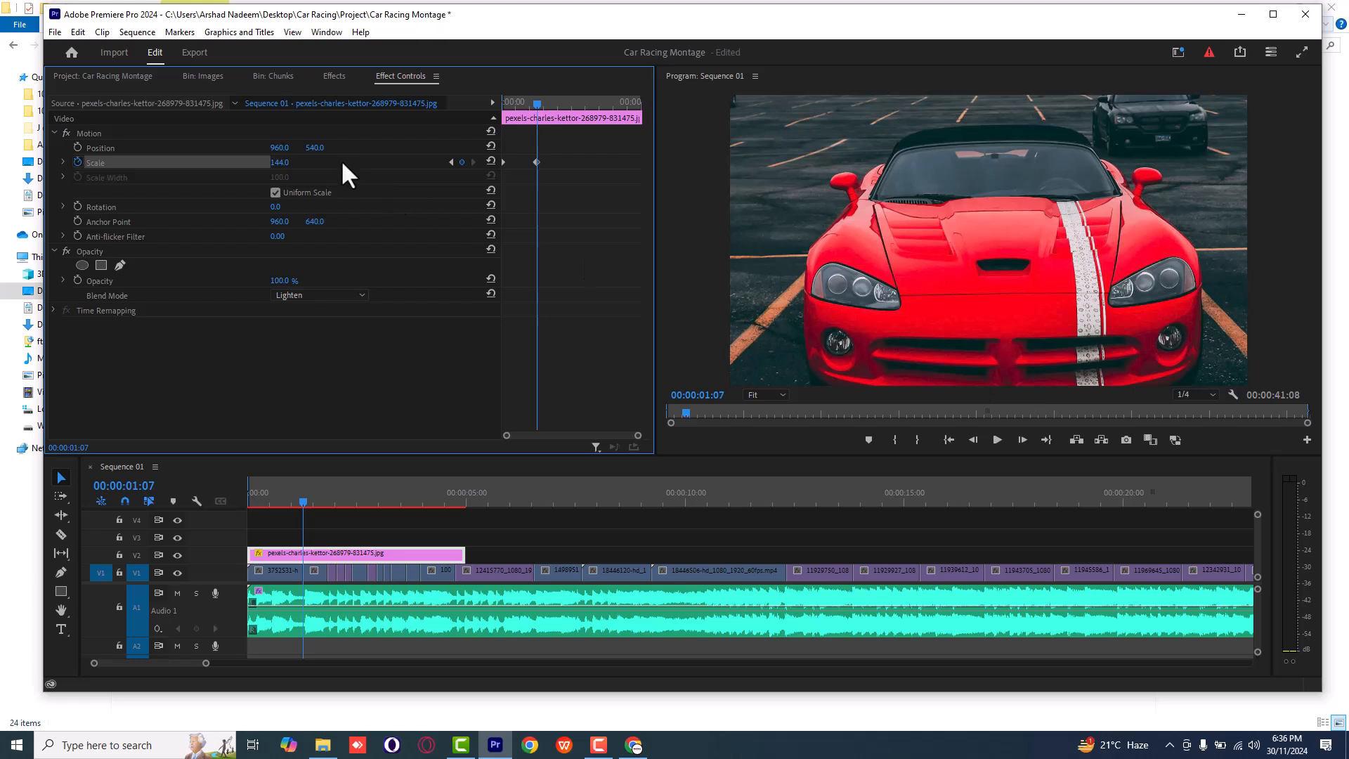
pyautogui.moveTo(315, 148); pyautogui.dragTo(262, 148)
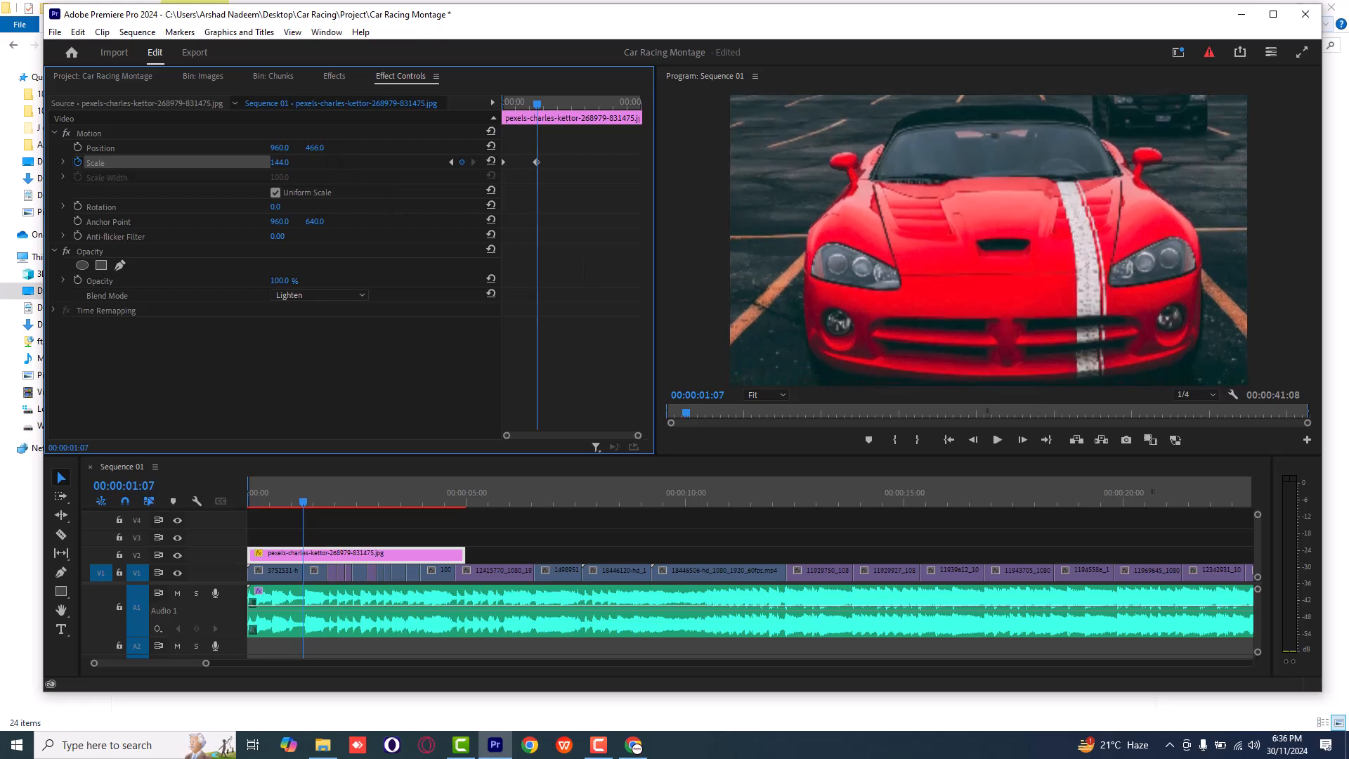
# Play back the photo's zoom animation from the start of the sequence and return to the beginning.
pyautogui.moveTo(302, 501); pyautogui.dragTo(153, 508)
pyautogui.click(397, 530)
pyautogui.press('space')
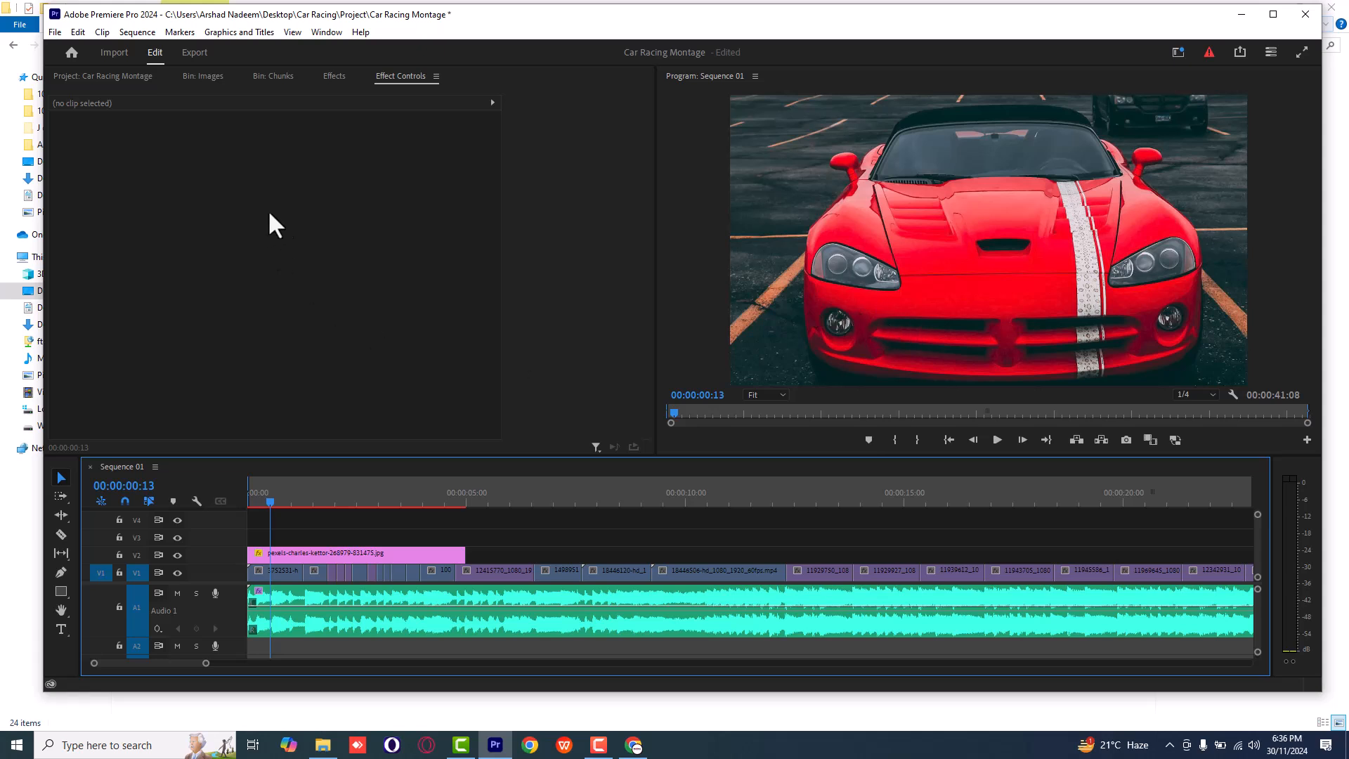
pyautogui.press('Home')
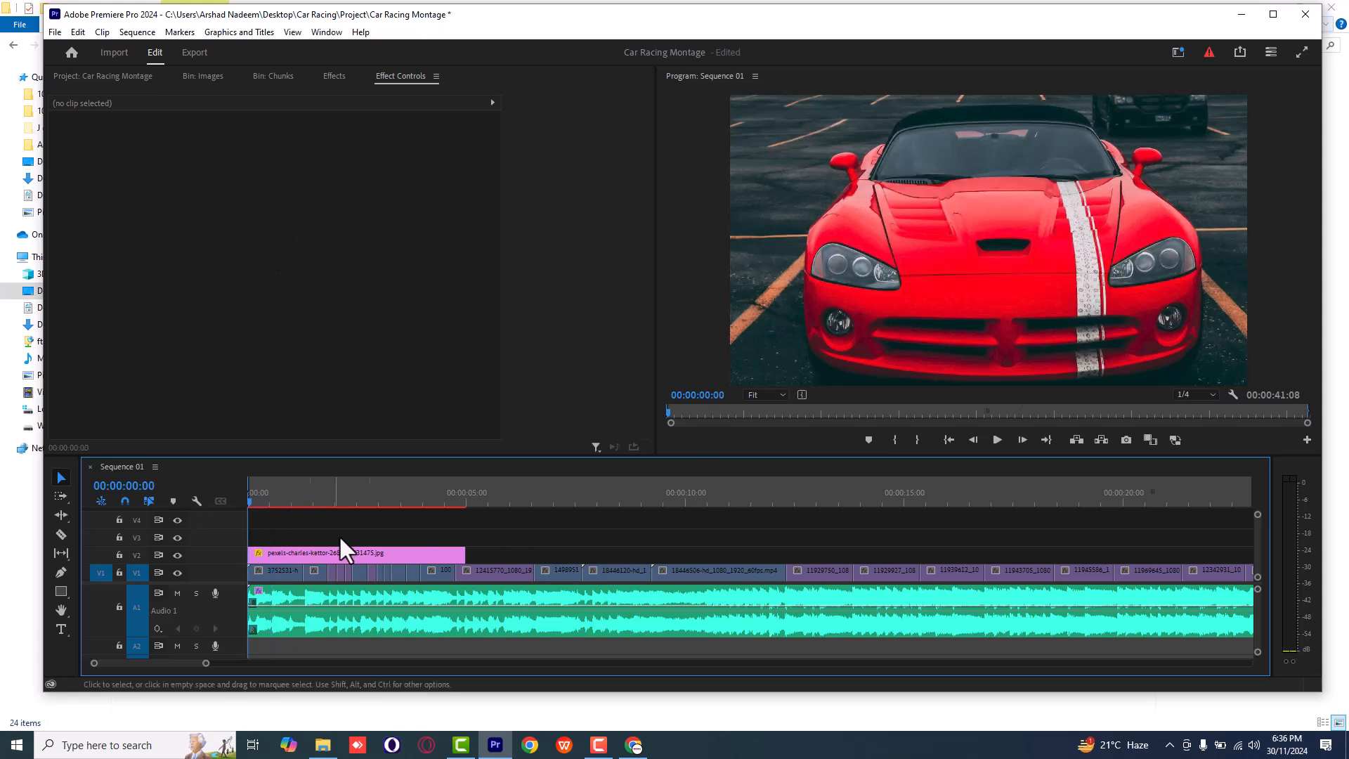
# Split the V2 photo at about 00:00:01:07, delete the part after the cut and select the remaining piece.
pyautogui.press('c')
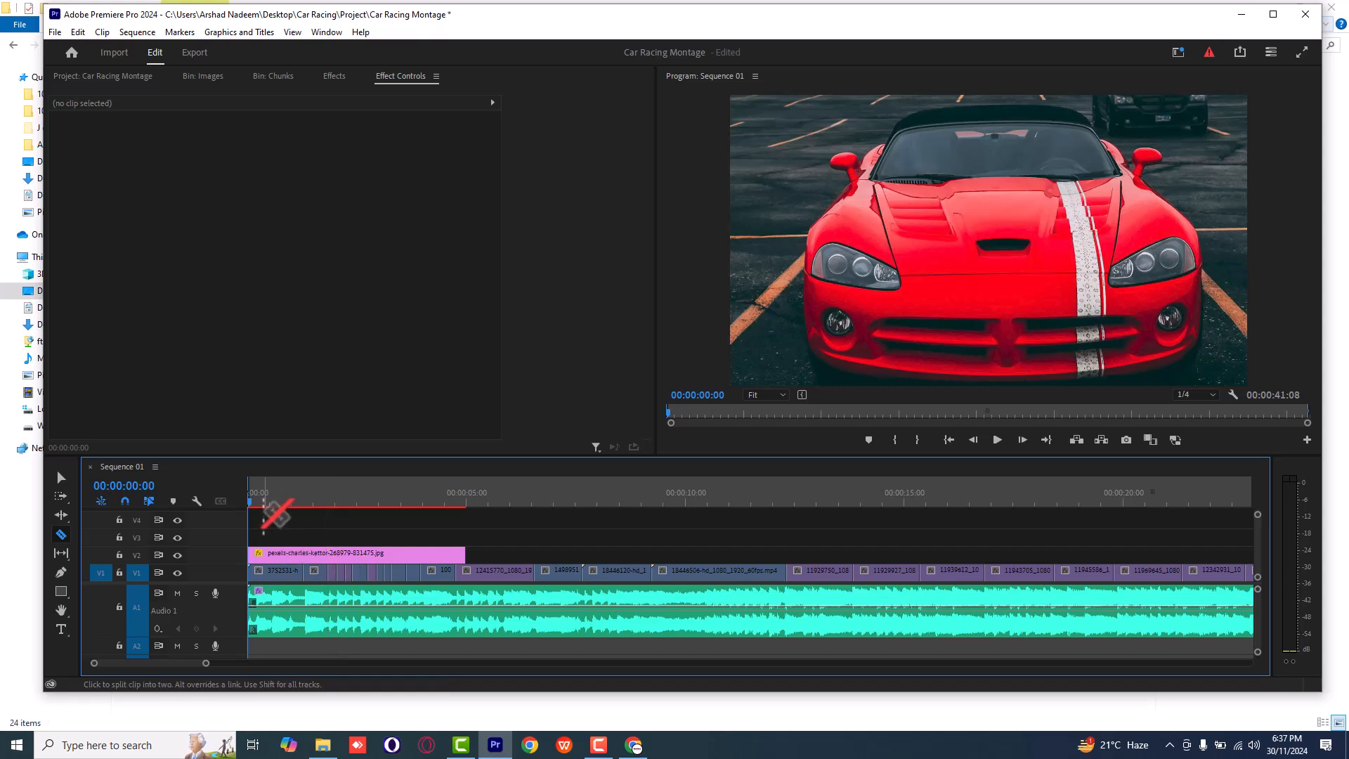
pyautogui.press('space')
pyautogui.press('space')
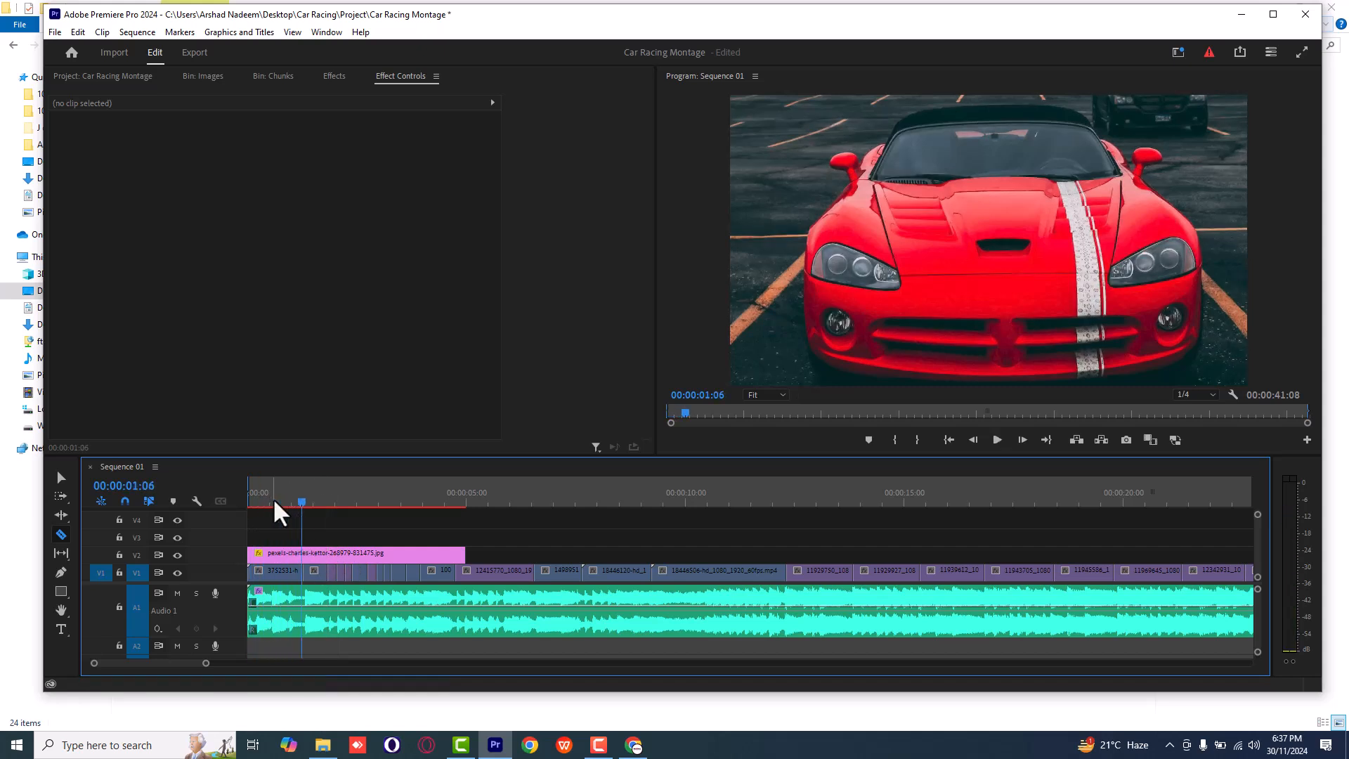
pyautogui.click(309, 553)
pyautogui.press('v')
pyautogui.click(349, 554)
pyautogui.press('Delete')
pyautogui.moveTo(359, 528); pyautogui.dragTo(274, 553)
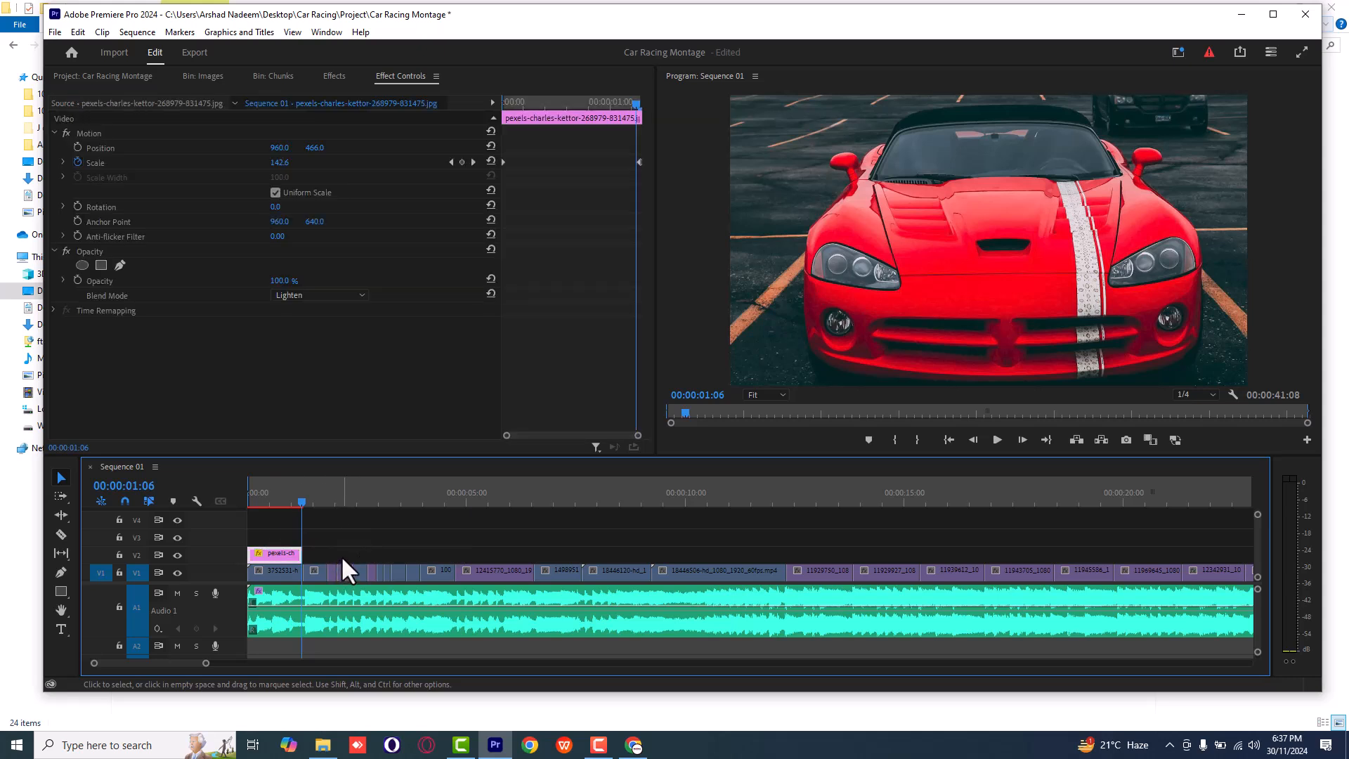
# Check the shortened photo's Scale animation at its start and at 00:00:01:00, and play it back from the beginning.
pyautogui.click(251, 499)
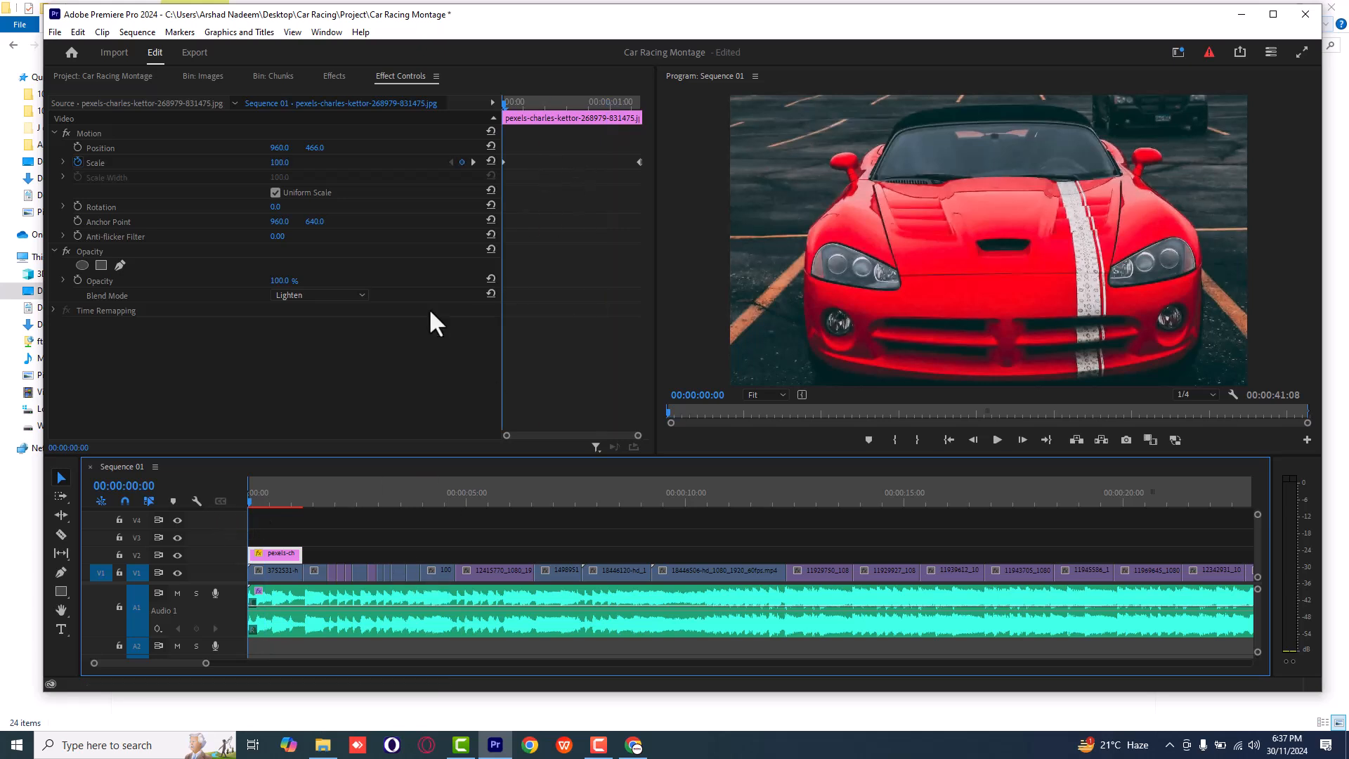
pyautogui.moveTo(298, 504); pyautogui.dragTo(291, 492)
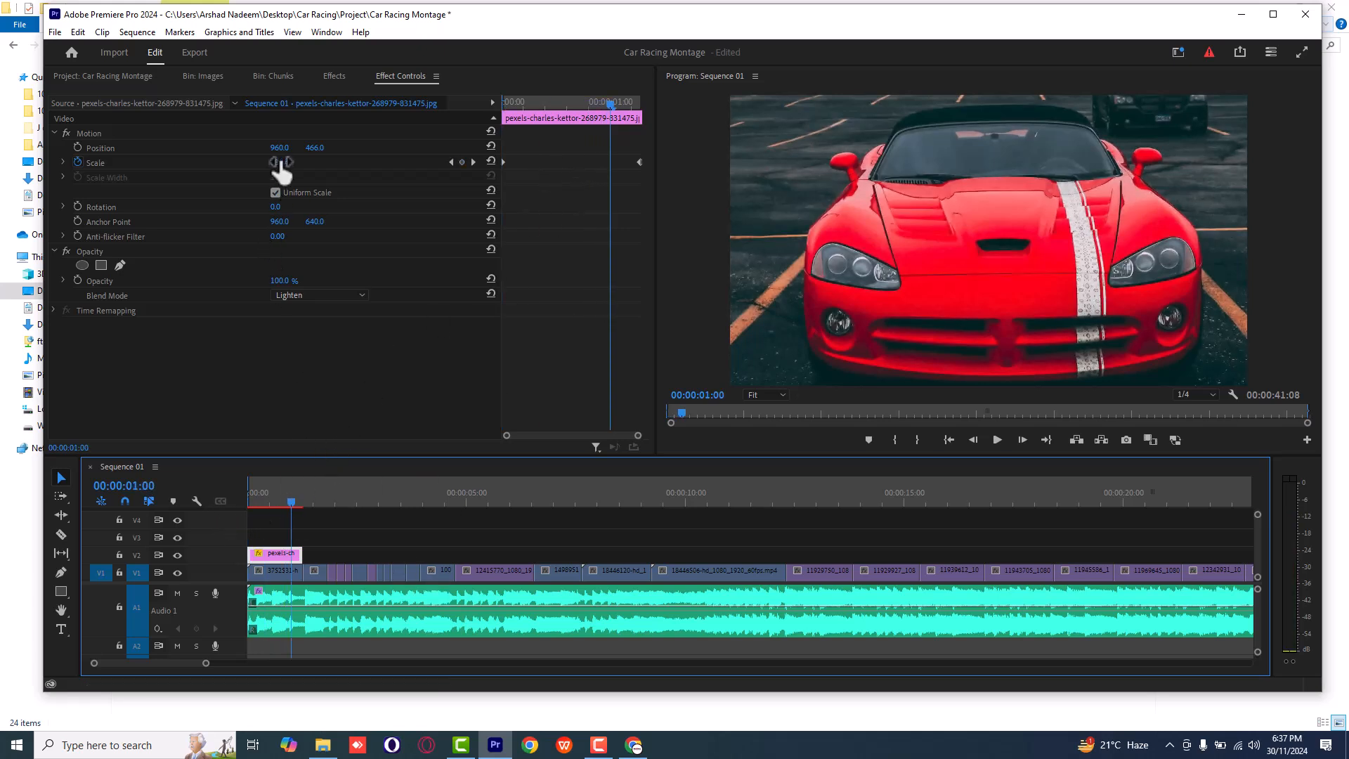
pyautogui.click(250, 498)
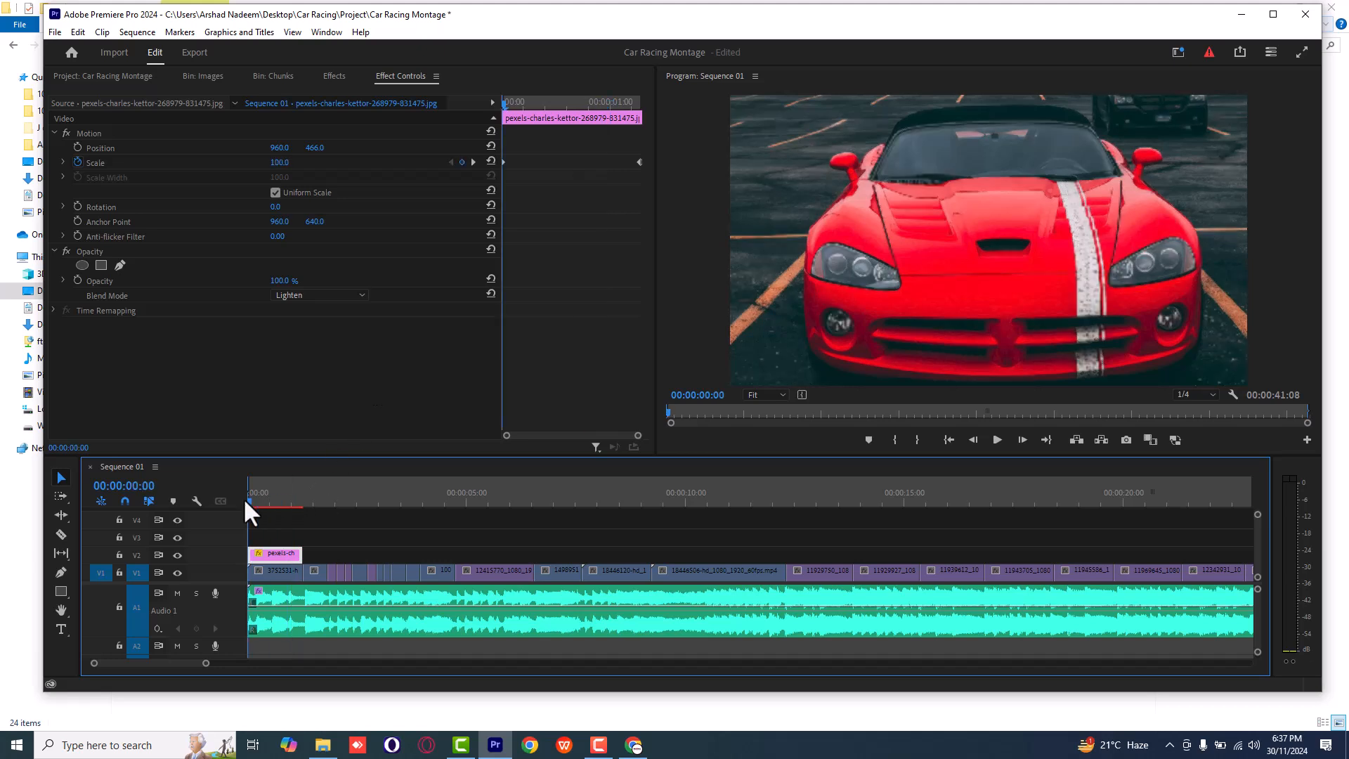
pyautogui.press('space')
pyautogui.press('space')
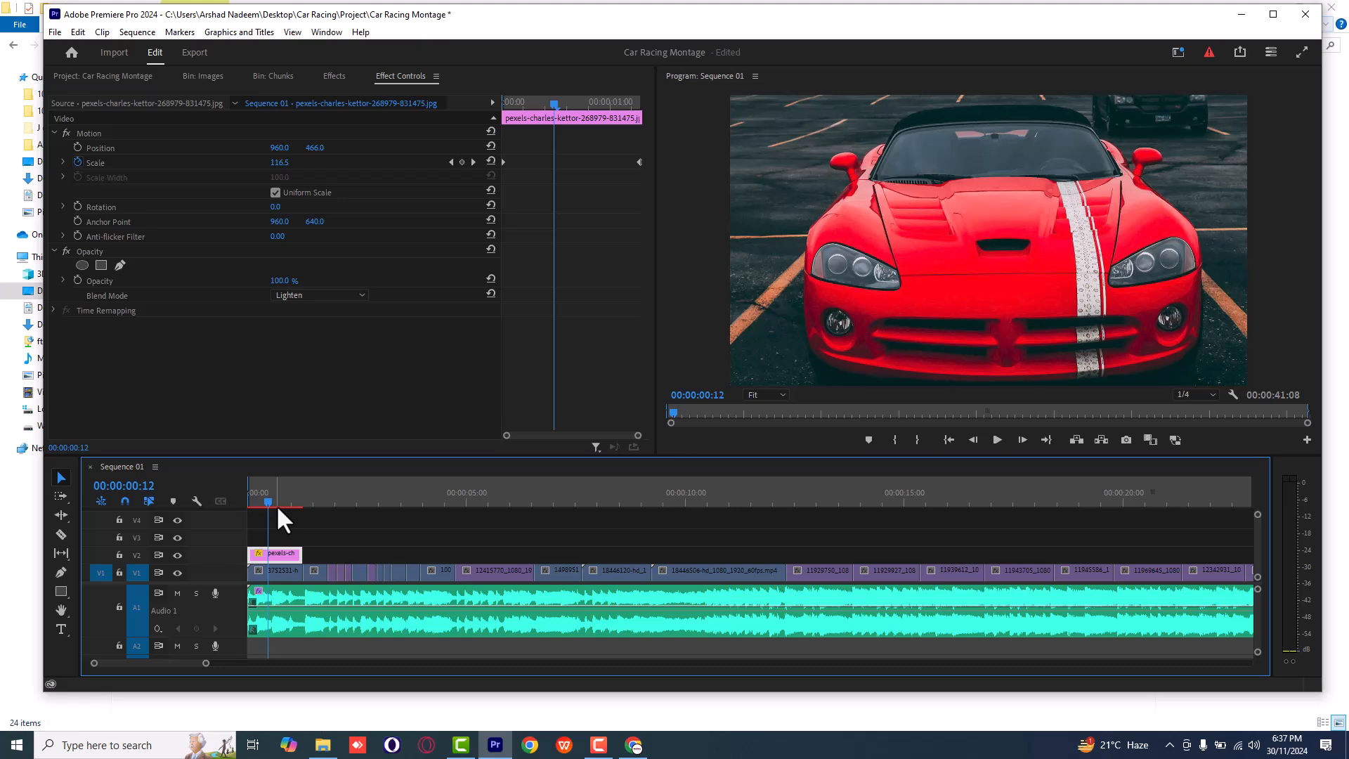
# Render the sequence preview and play back the photo's zoom against the music.
pyautogui.press('Return')
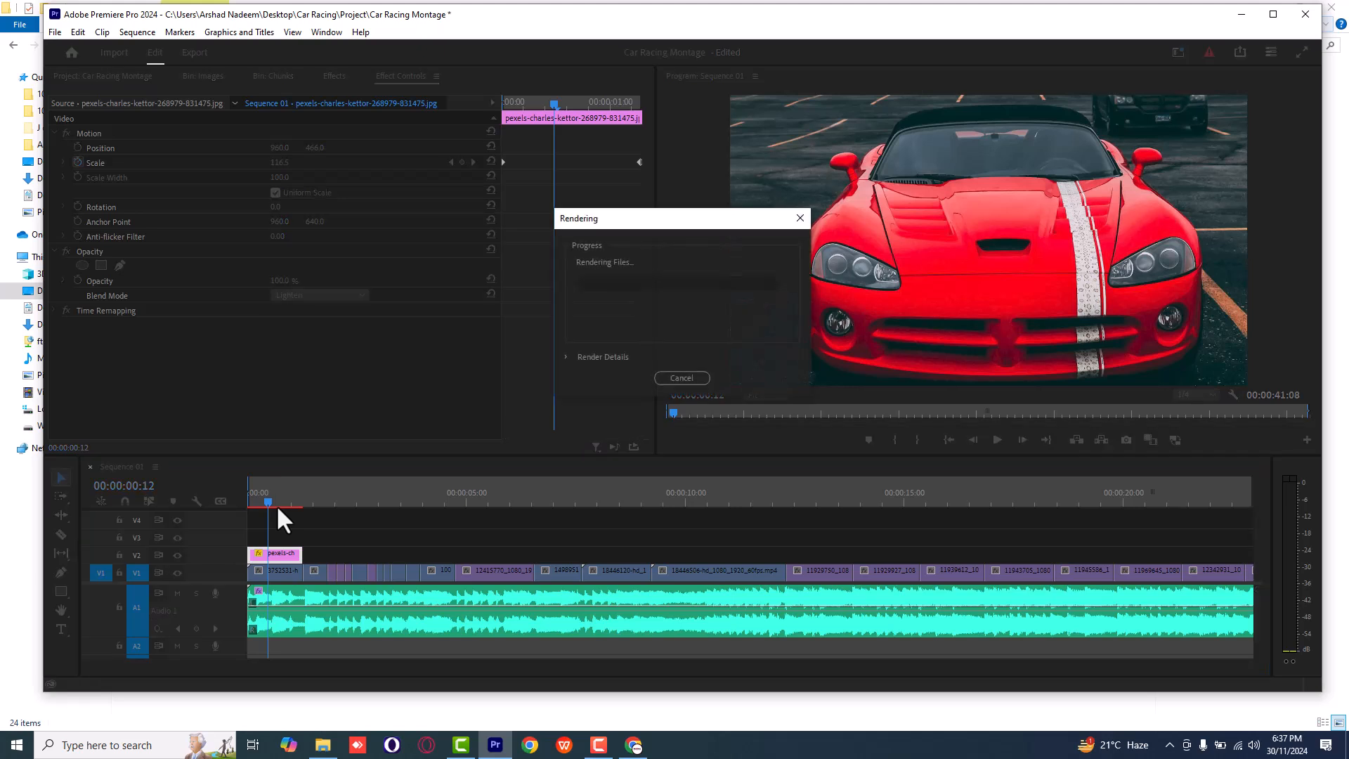
pyautogui.press('space')
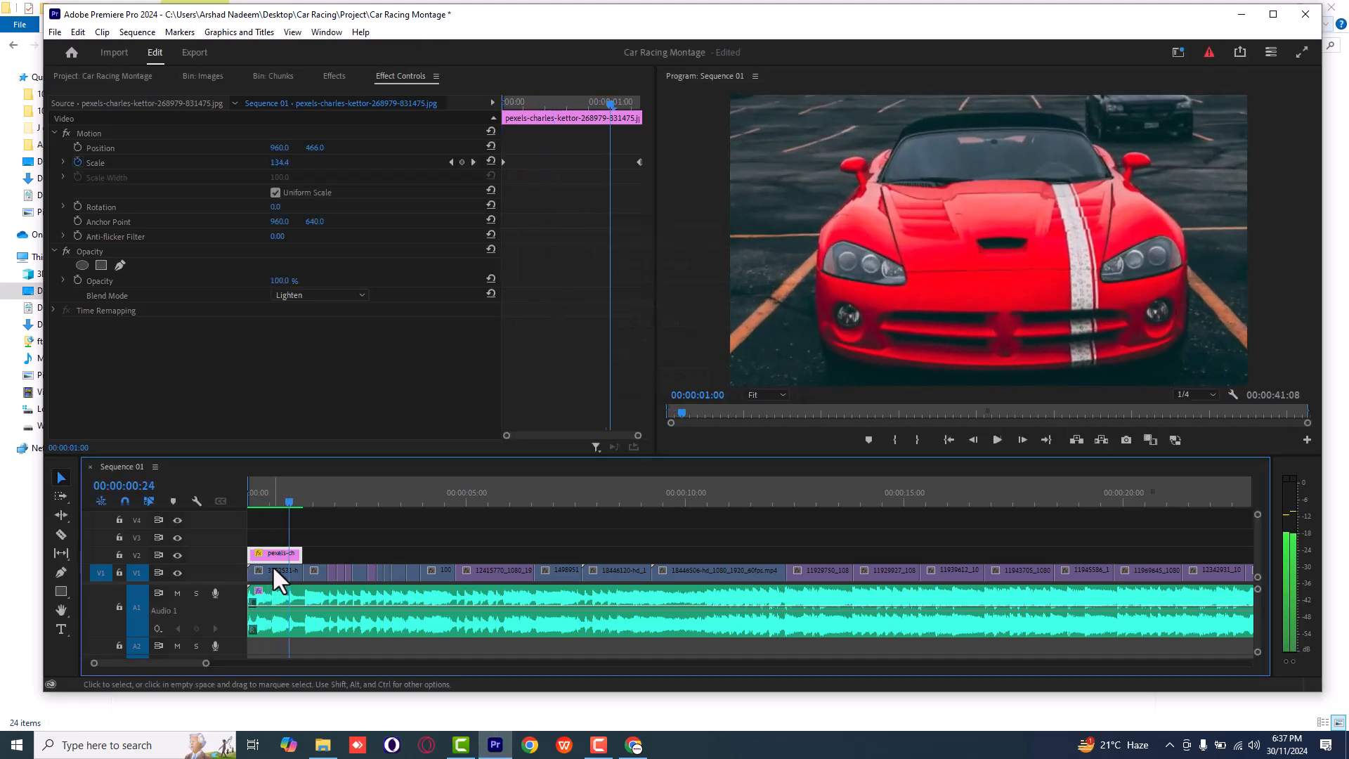
pyautogui.press('space')
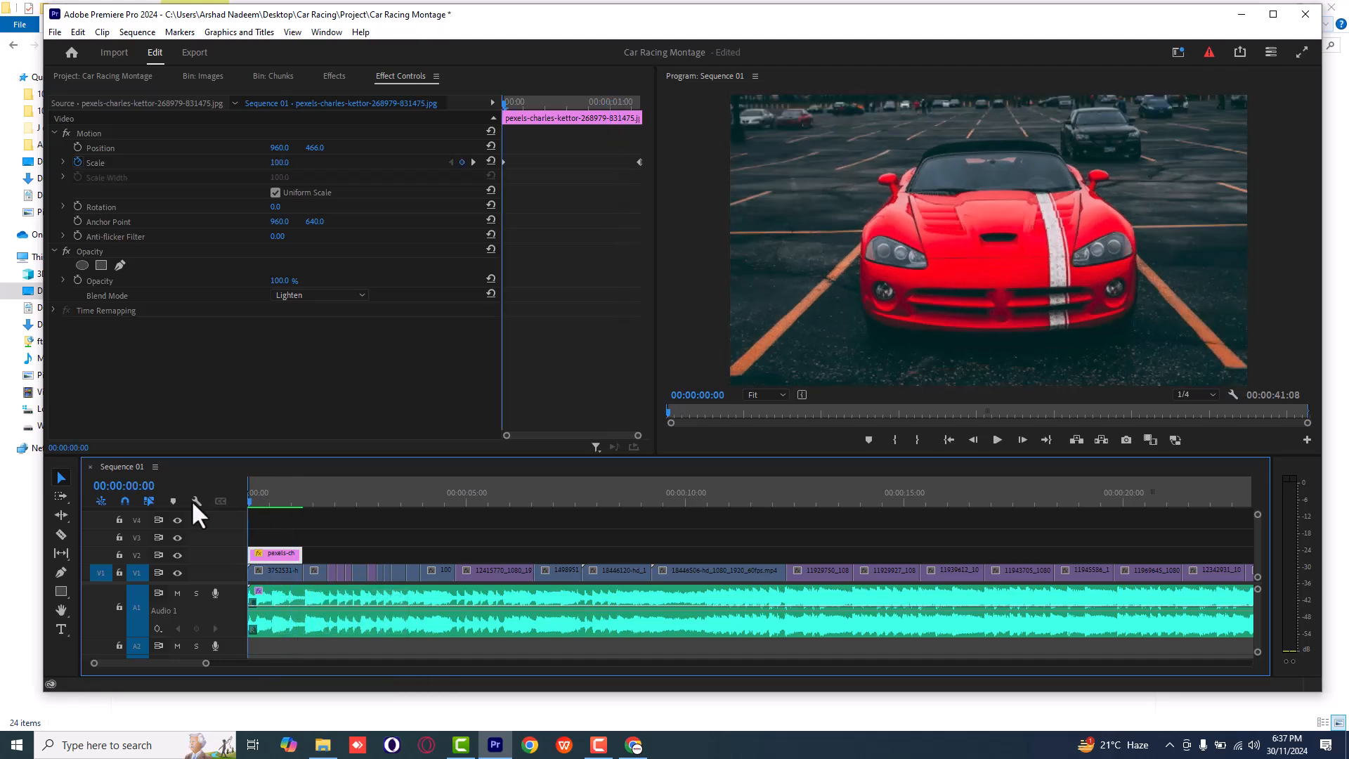
pyautogui.press('space')
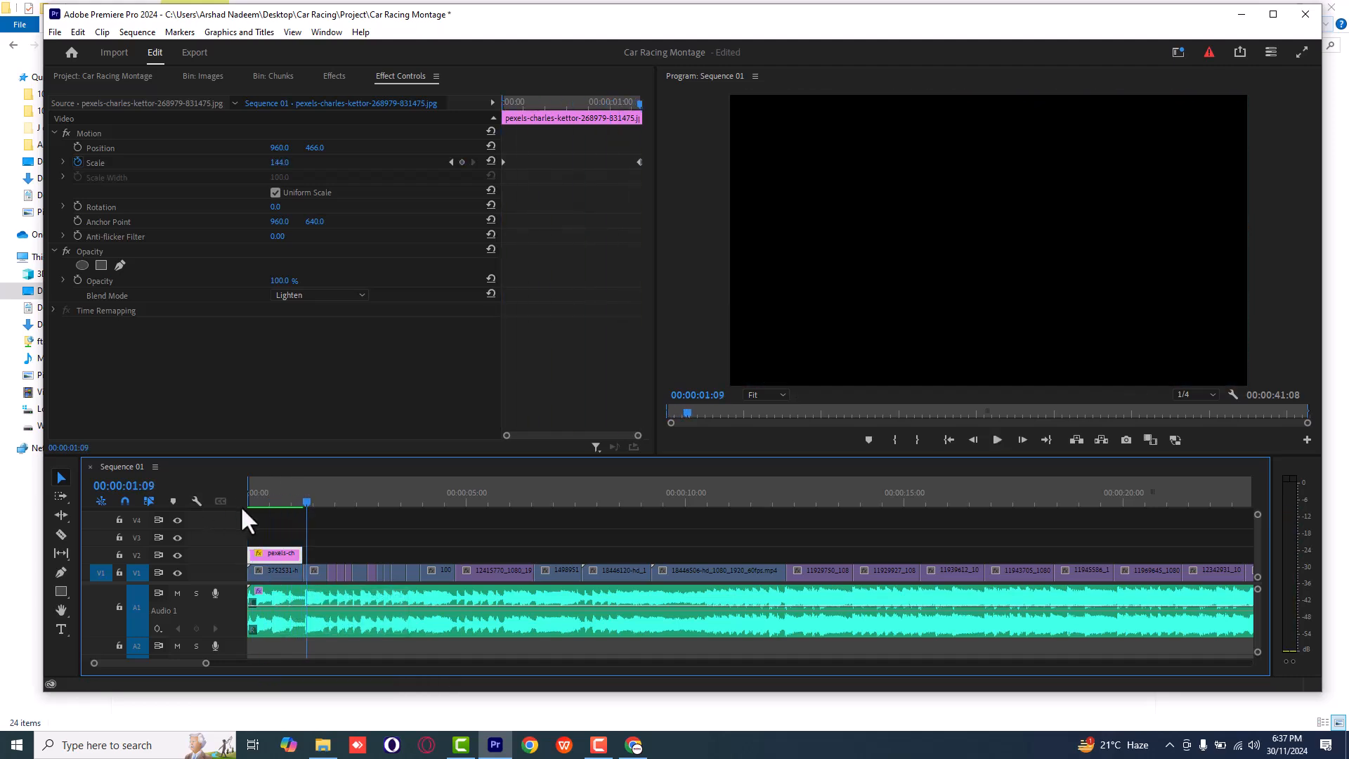
# Place pexels-mayday-1545743.jpg from the Images bin on V2 at 00:00:01:07, directly after the first photo, and select it.
pyautogui.click(302, 491)
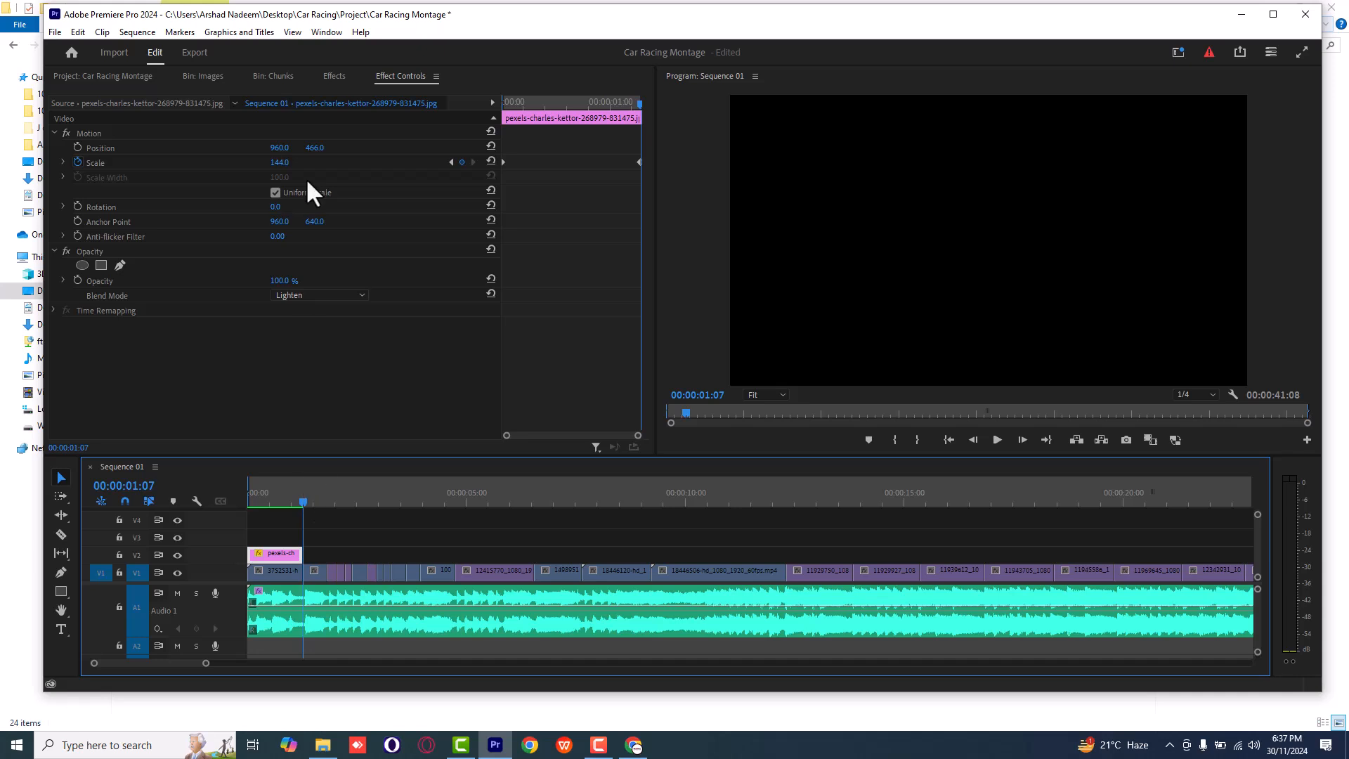
pyautogui.click(202, 75)
pyautogui.moveTo(148, 171); pyautogui.dragTo(315, 550)
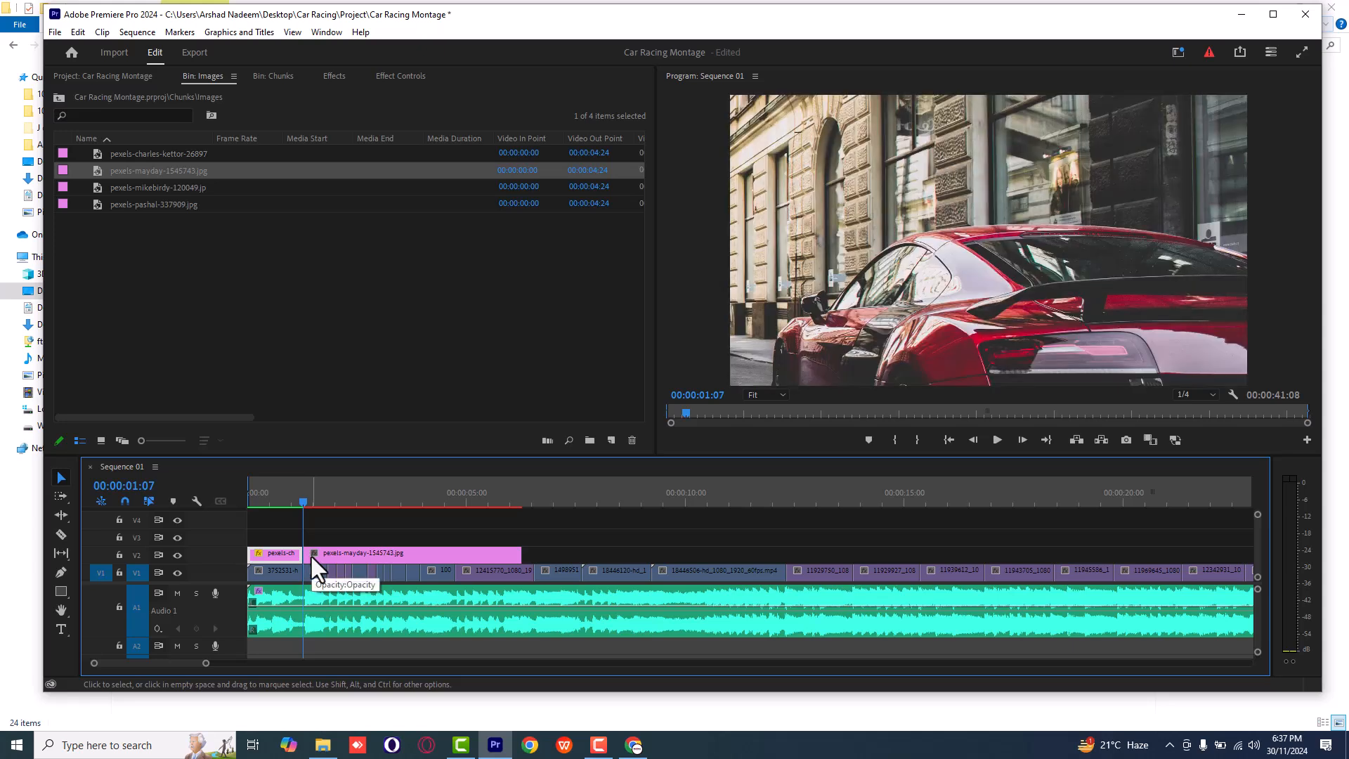
pyautogui.click(387, 553)
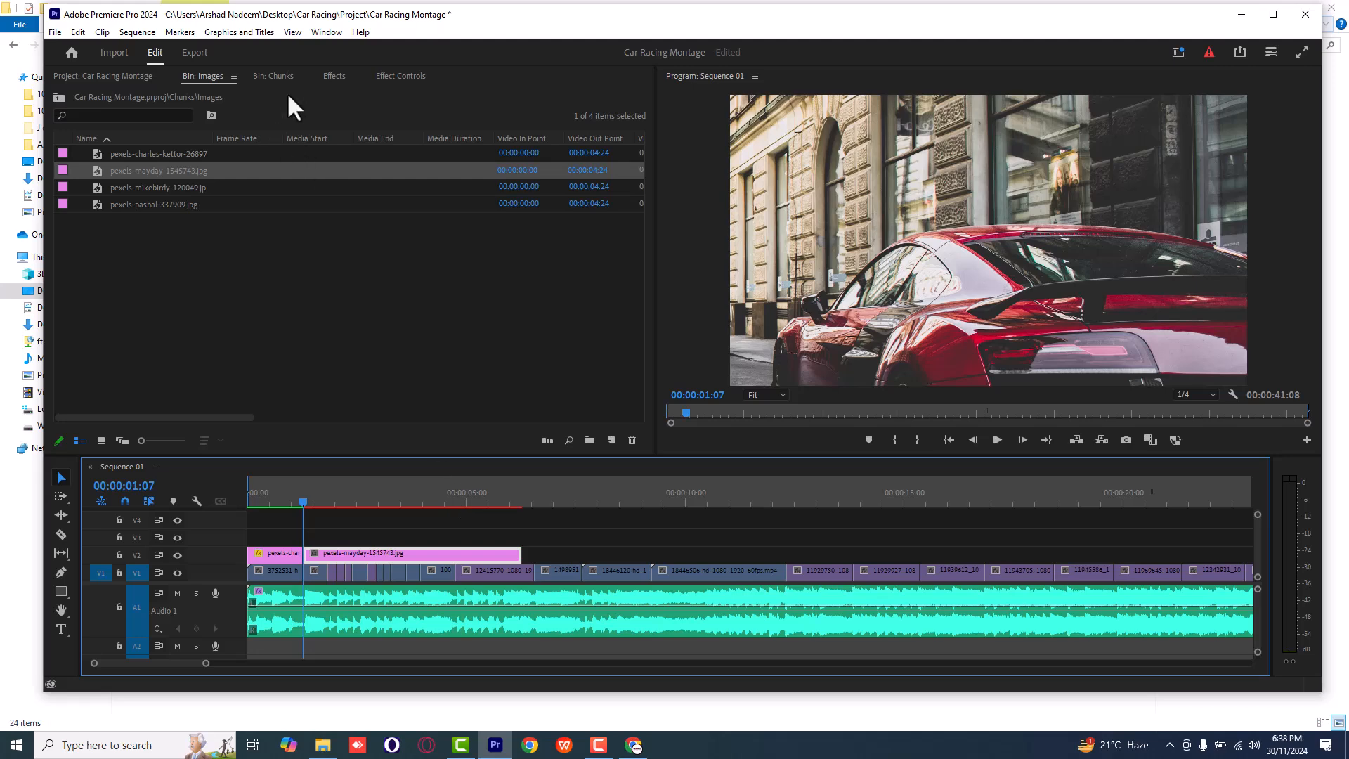
# Set the second V2 photo's vertical Position to 377 and start Position keyframing at 00:00:01:07.
pyautogui.click(385, 76)
pyautogui.moveTo(315, 148); pyautogui.dragTo(193, 149)
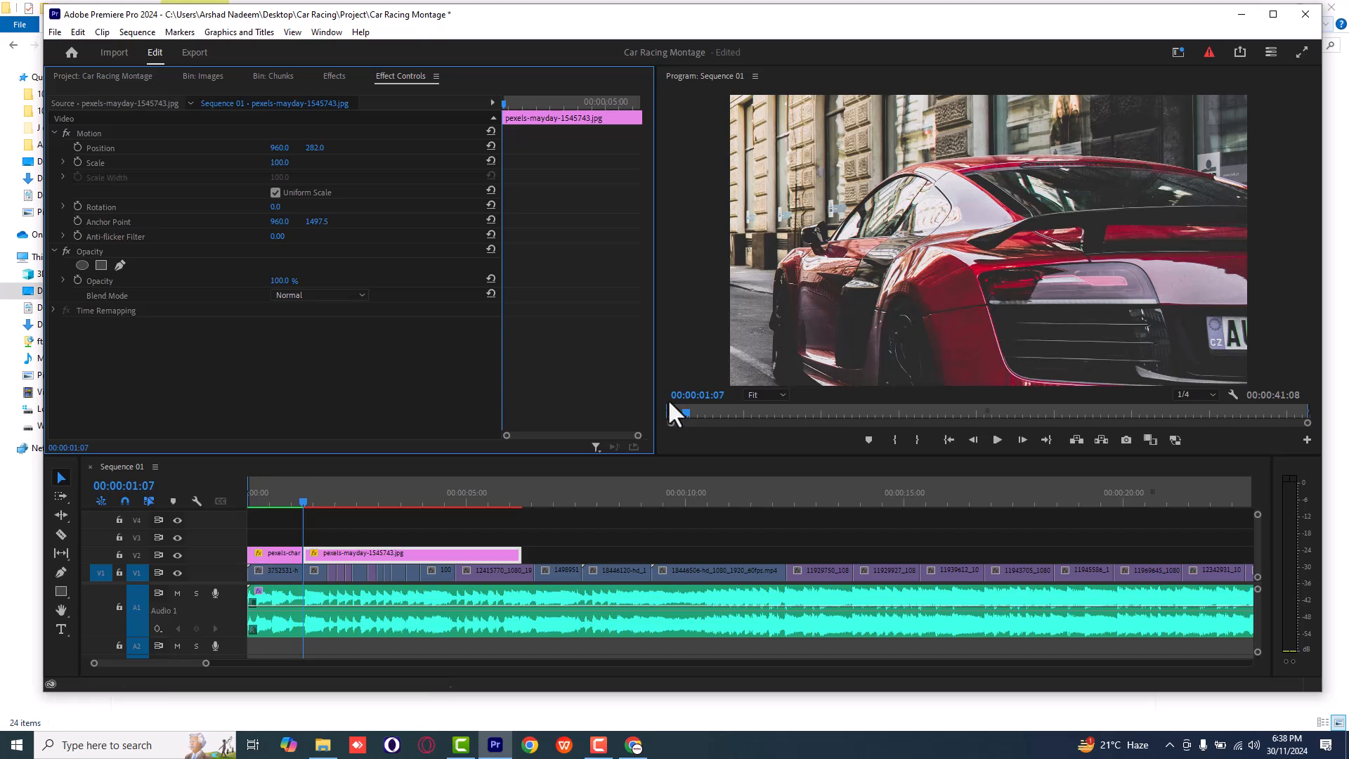
pyautogui.moveTo(314, 147); pyautogui.dragTo(381, 148)
pyautogui.click(351, 556)
pyautogui.click(78, 146)
# Add a second Position keyframe at 00:00:04:18 with a lower vertical value, so the red car photo moves upward in the frame.
pyautogui.press('space')
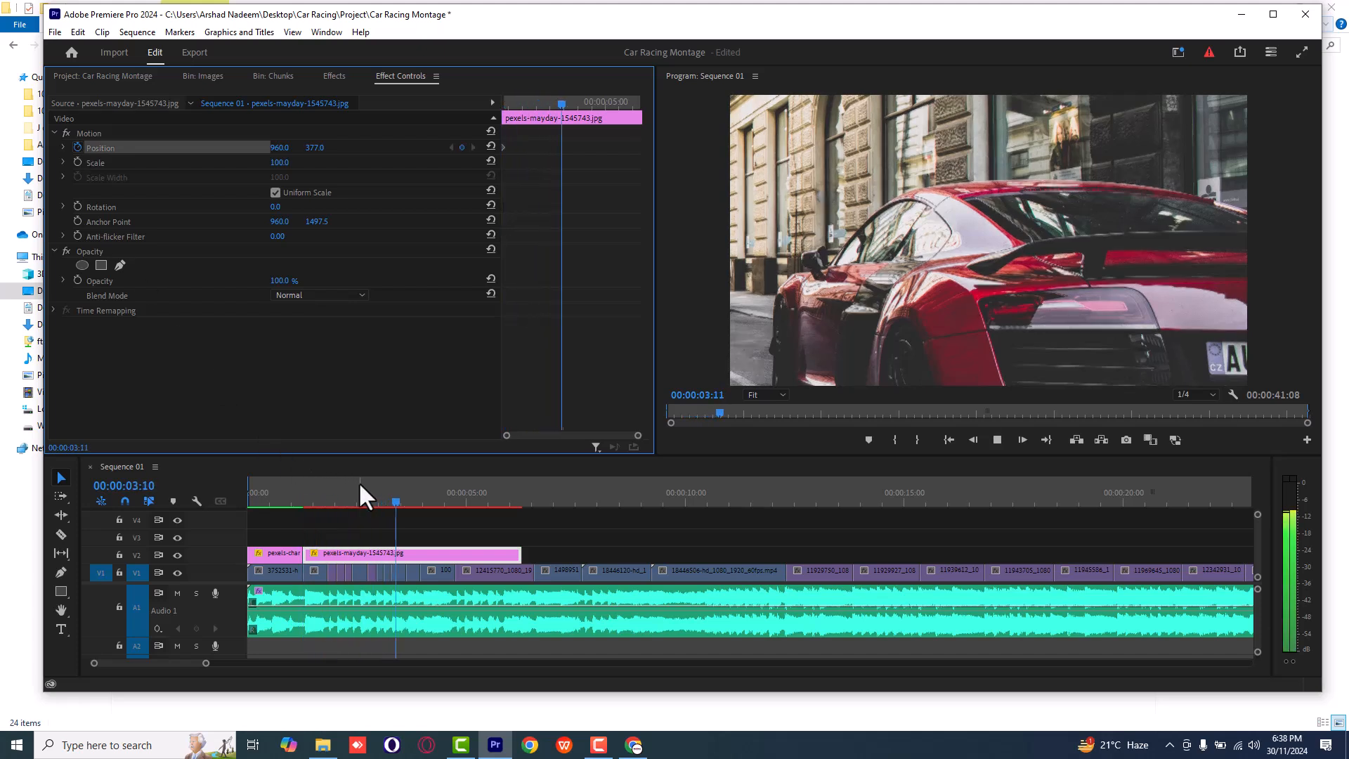
pyautogui.press('space')
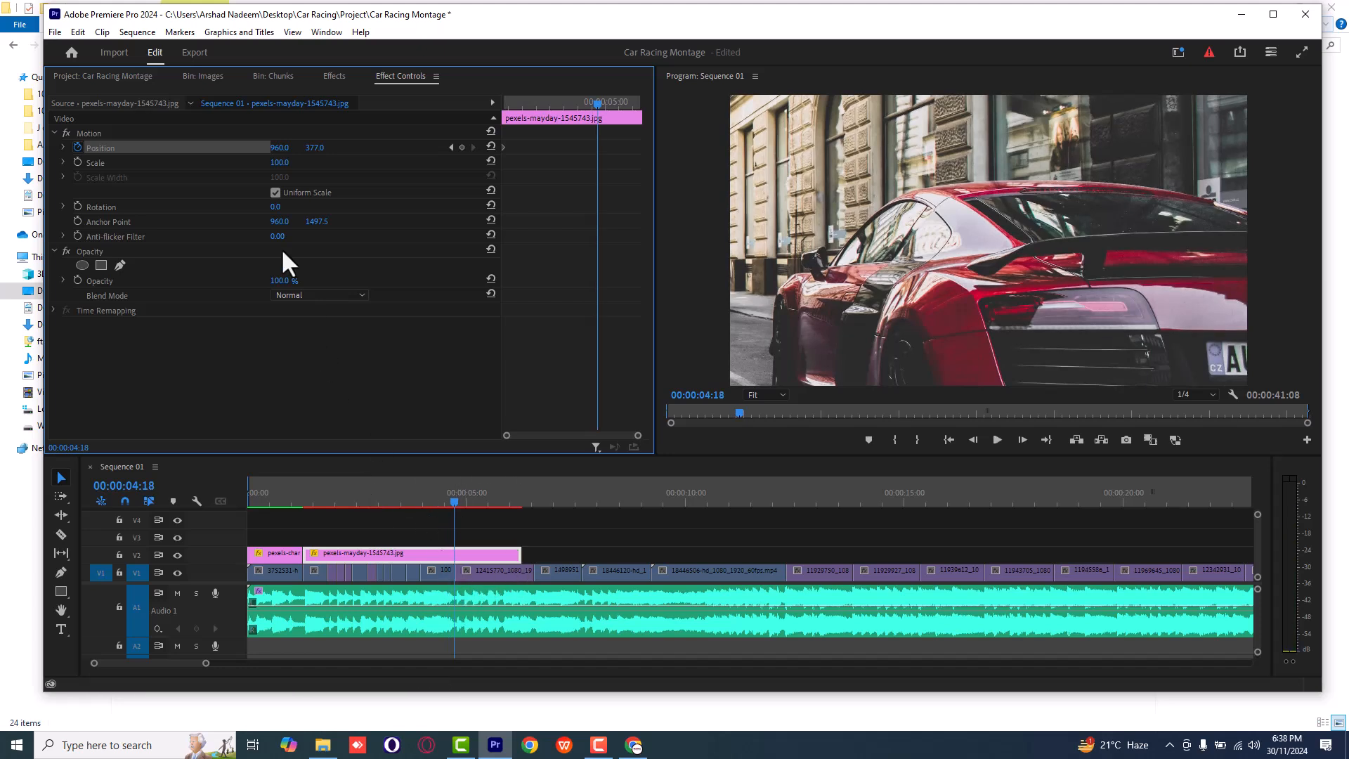
pyautogui.moveTo(319, 149); pyautogui.dragTo(183, 149)
# Play back the red car photo's vertical movement and trim the photo's end to 00:00:04:19.
pyautogui.moveTo(427, 500); pyautogui.dragTo(292, 503)
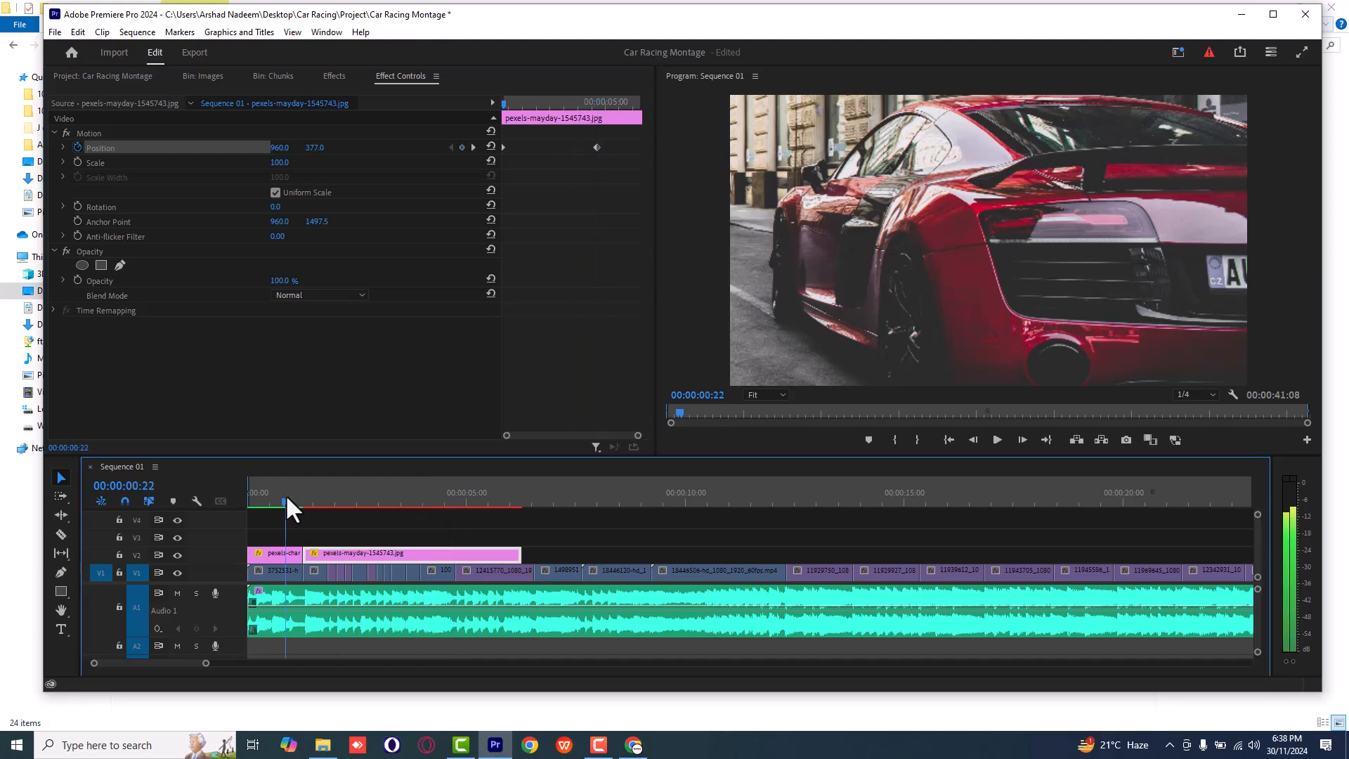
pyautogui.click(340, 532)
pyautogui.press('space')
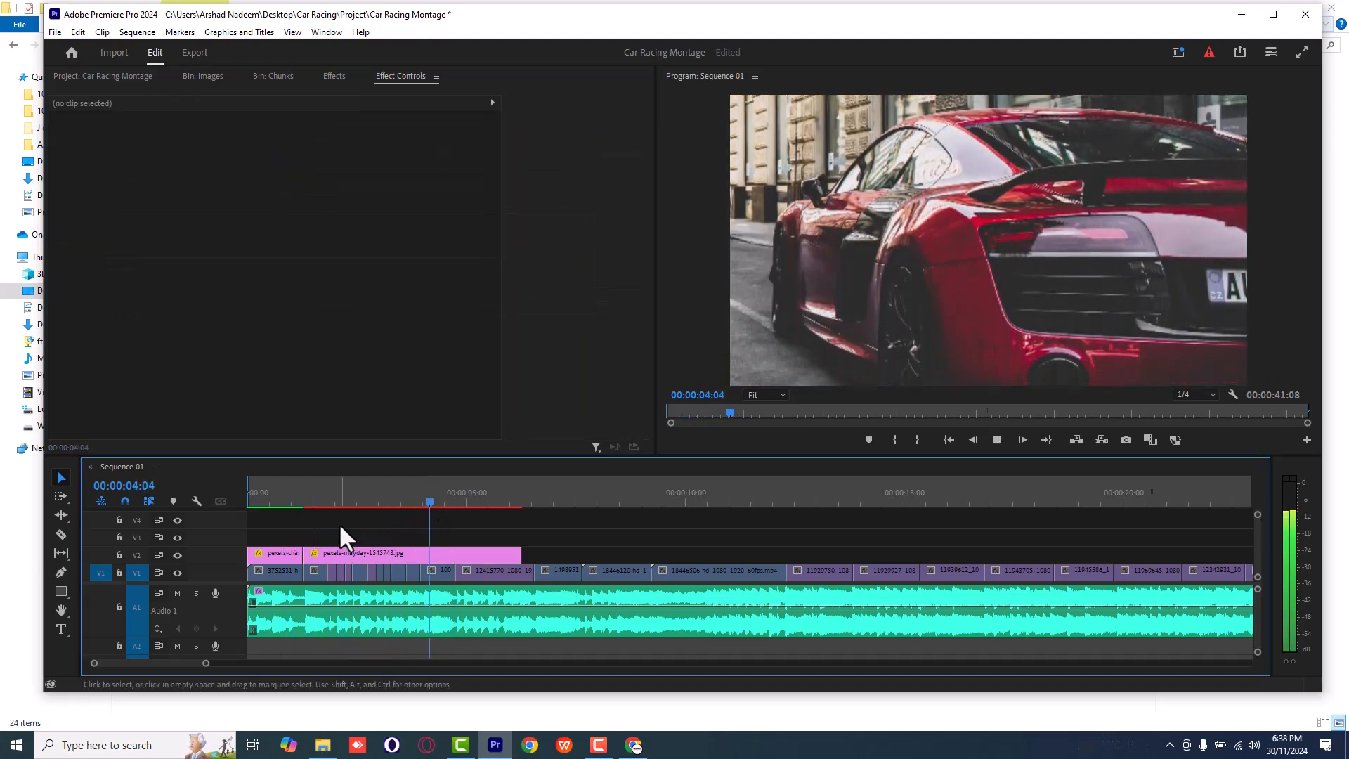
pyautogui.press('space')
pyautogui.moveTo(521, 553); pyautogui.dragTo(455, 552)
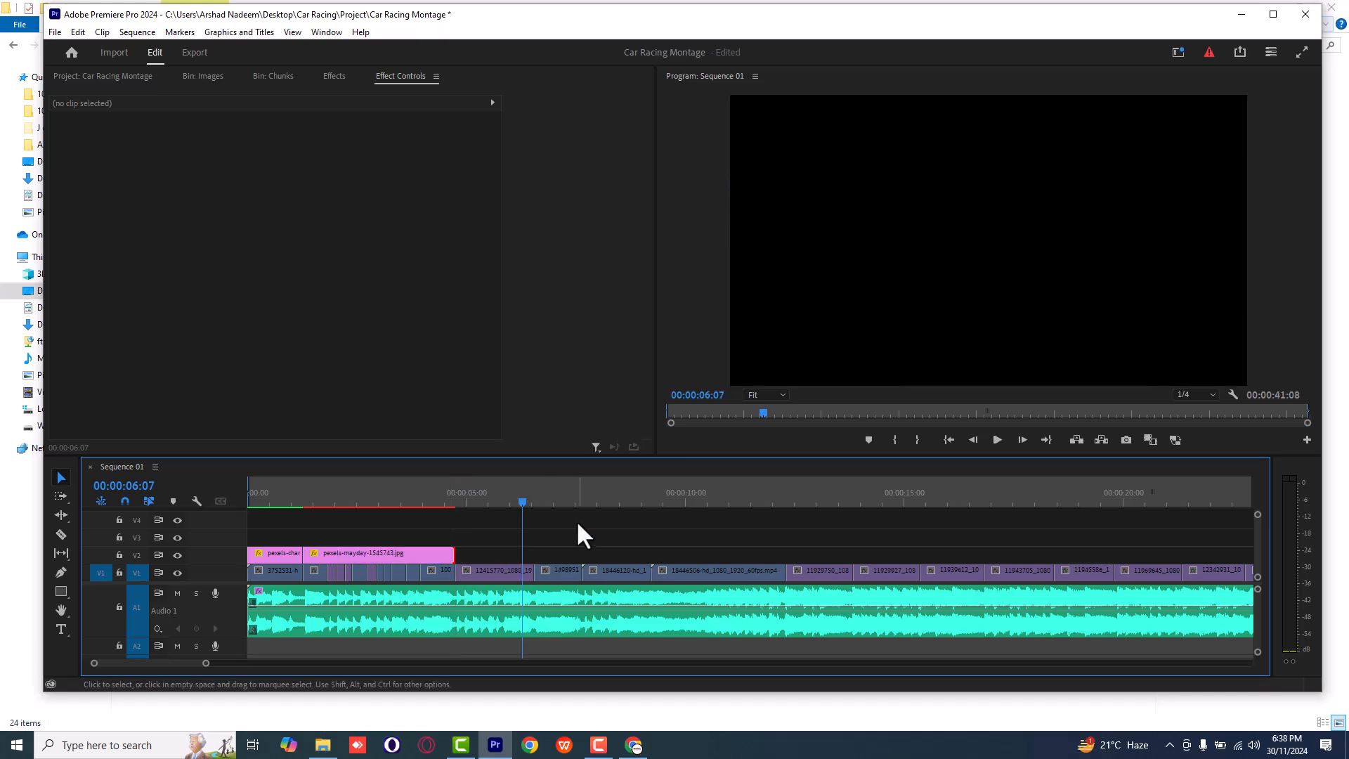
# Place pexels-mikebirdy-120049.jpg from the Images bin on V2 at 00:00:04:19, preview it, select it and return the playhead to its start.
pyautogui.click(330, 76)
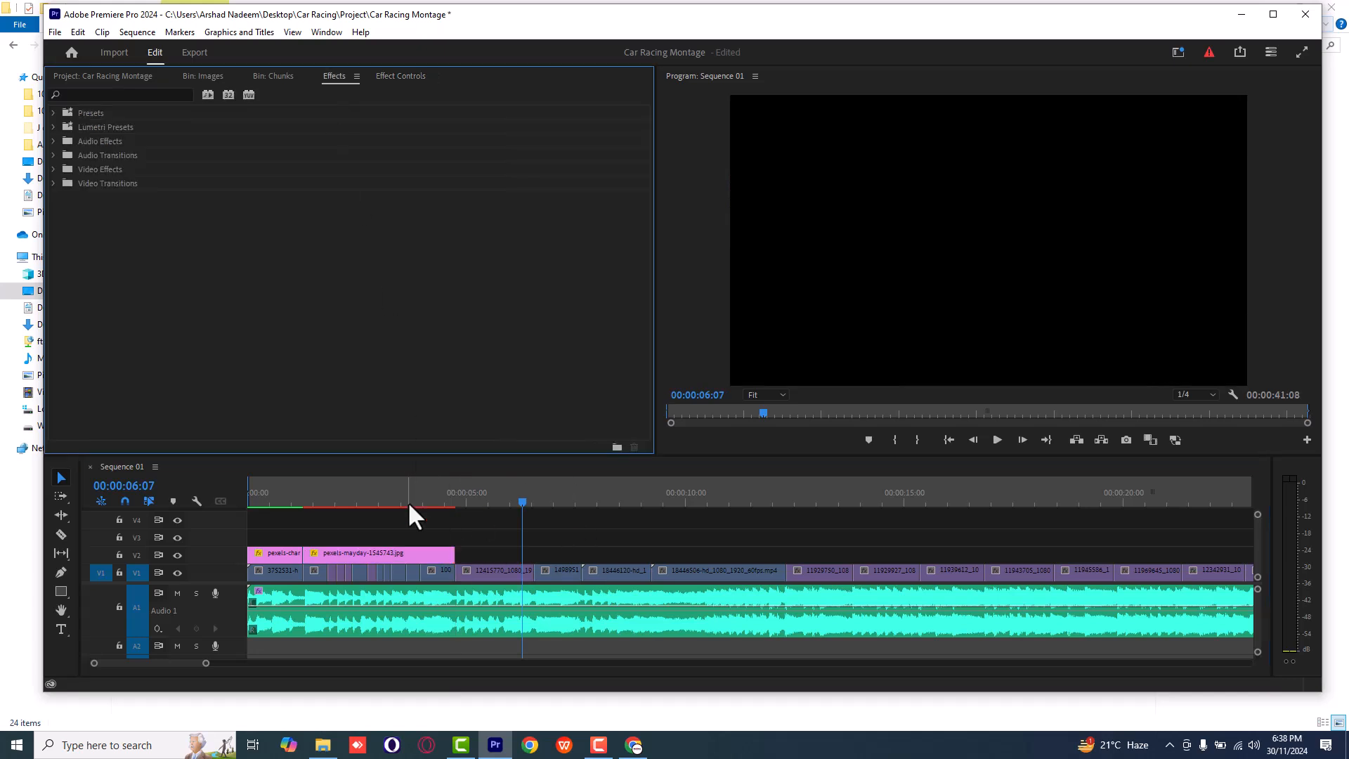
pyautogui.click(214, 75)
pyautogui.moveTo(166, 187); pyautogui.dragTo(457, 557)
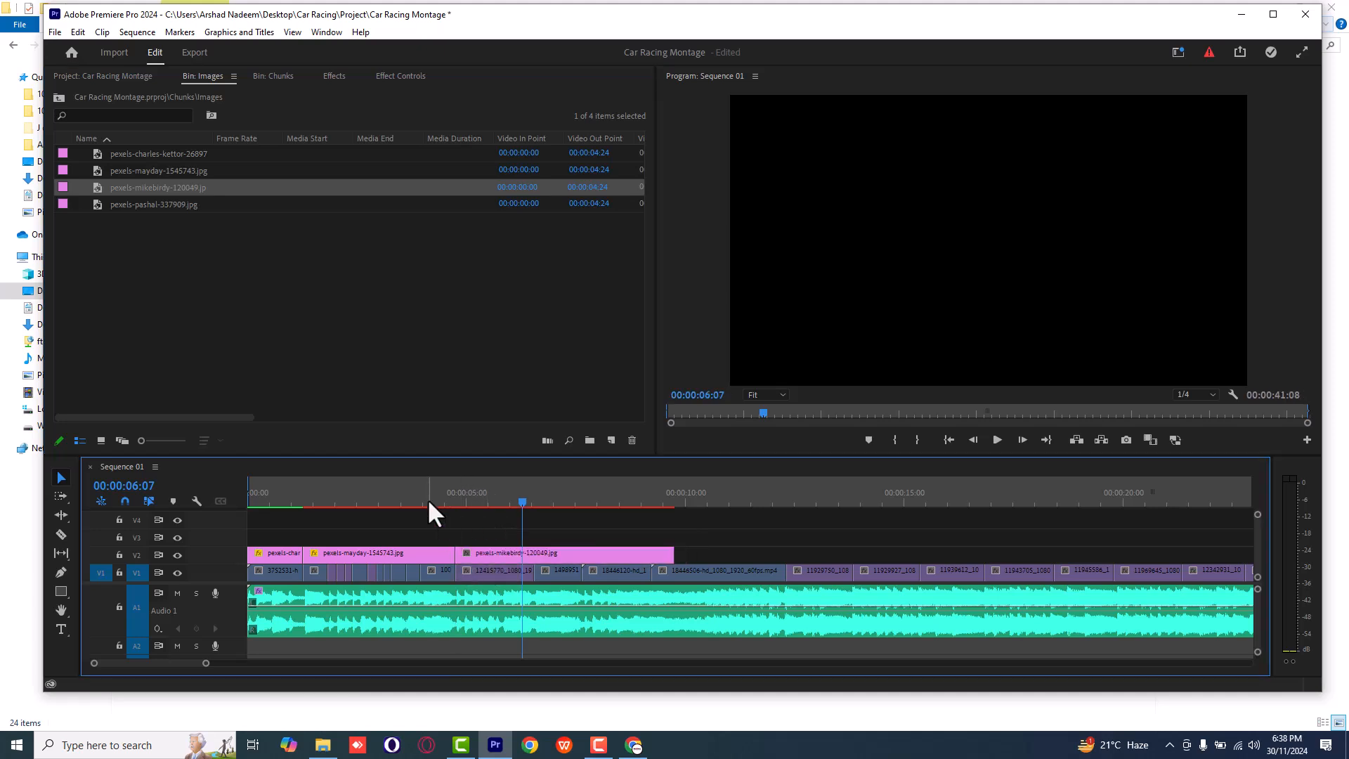
pyautogui.click(428, 504)
pyautogui.press('space')
pyautogui.press('space')
pyautogui.click(503, 555)
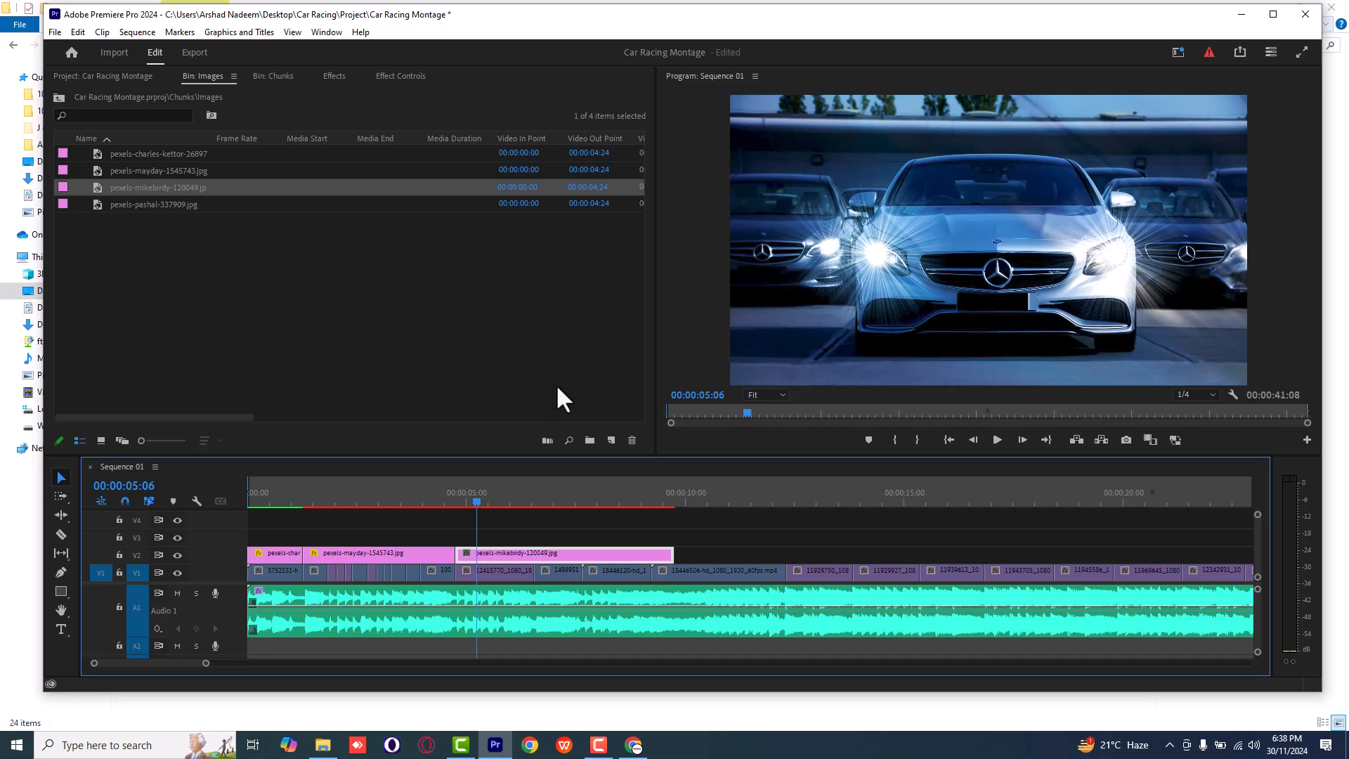
pyautogui.press('Up')
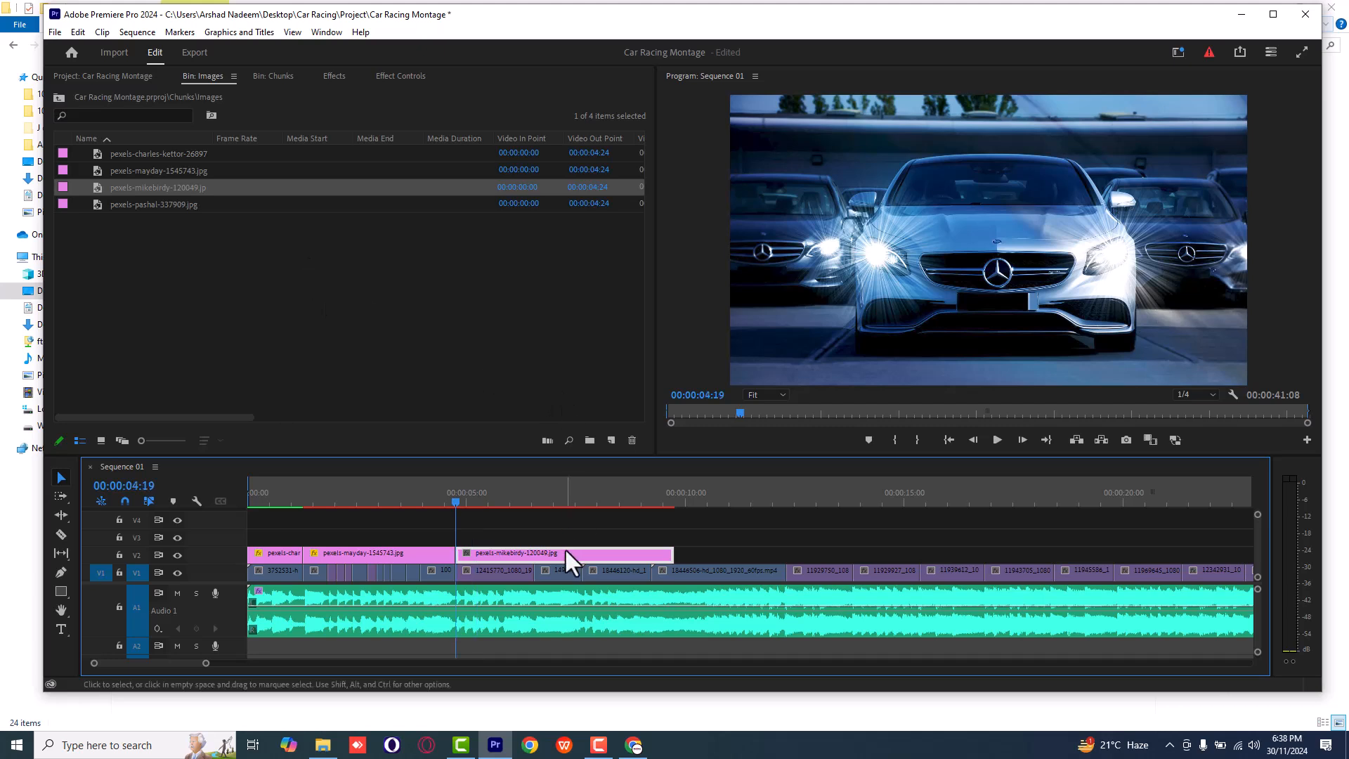
# Set the Mercedes photo's Scale to 171 and Position to 937, 484, and start keyframing both at 00:00:04:19.
pyautogui.click(399, 76)
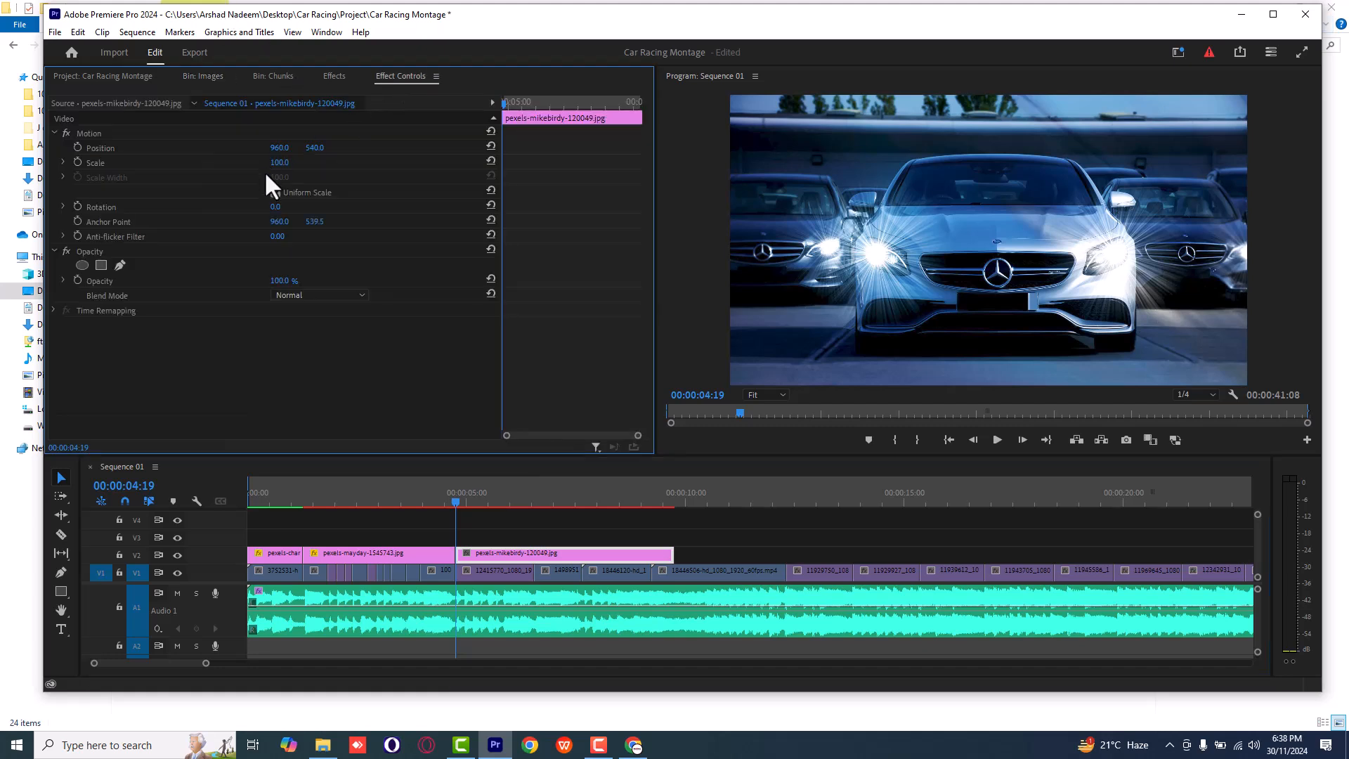
pyautogui.moveTo(283, 165); pyautogui.dragTo(319, 148)
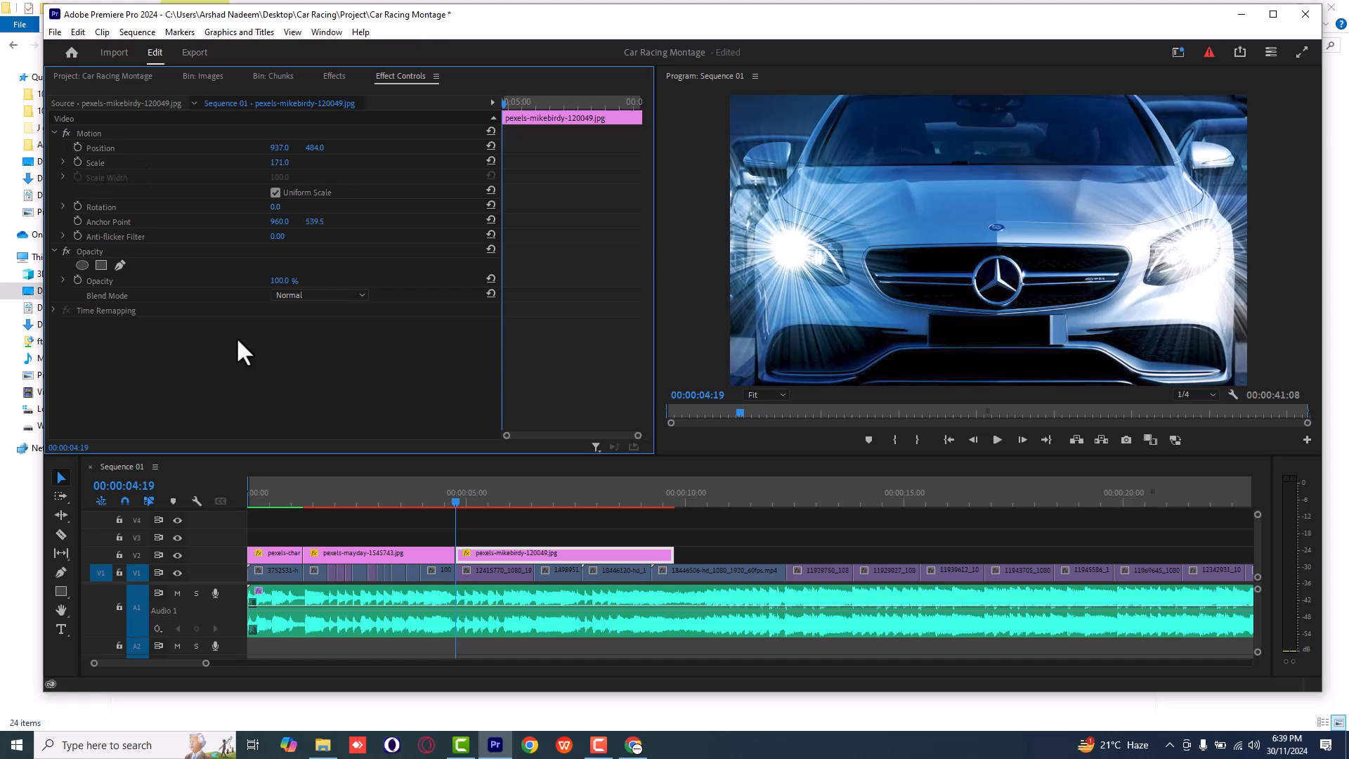
pyautogui.click(76, 147)
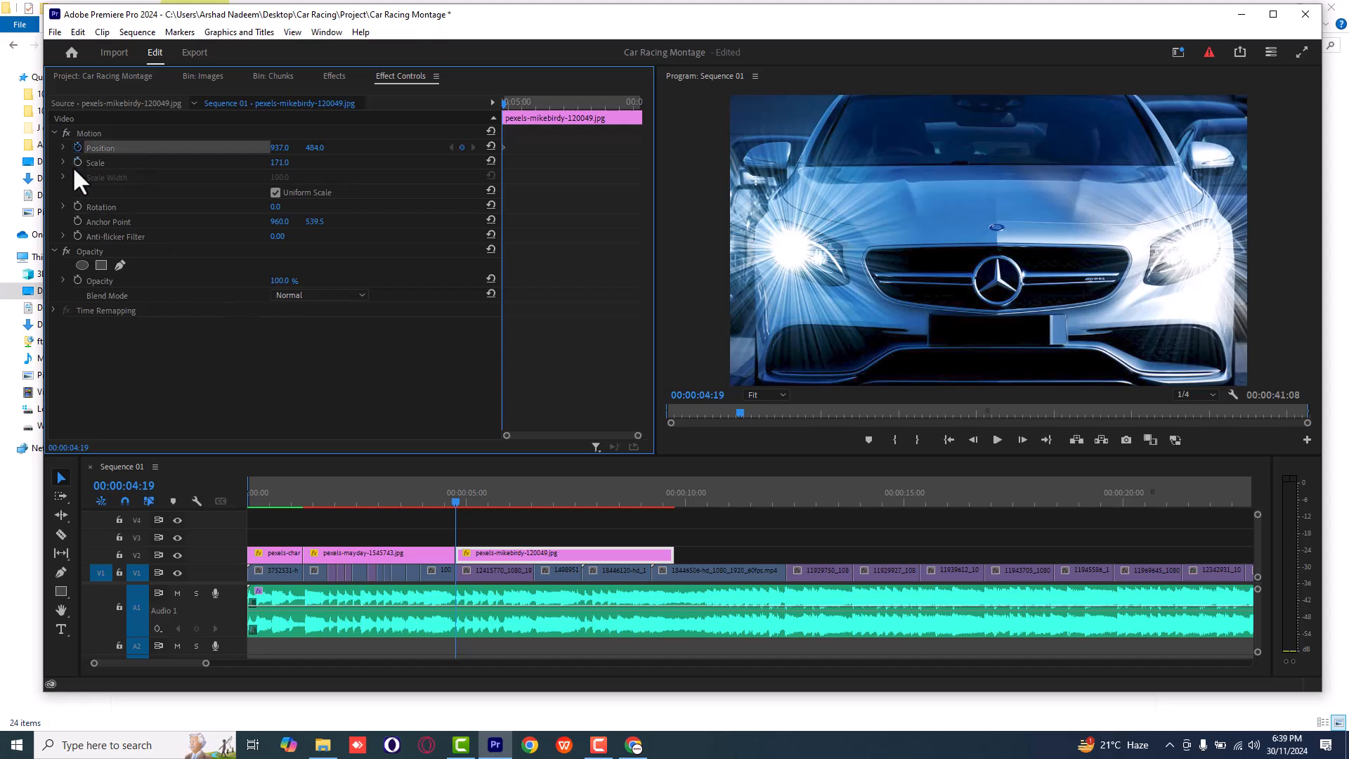
pyautogui.click(76, 162)
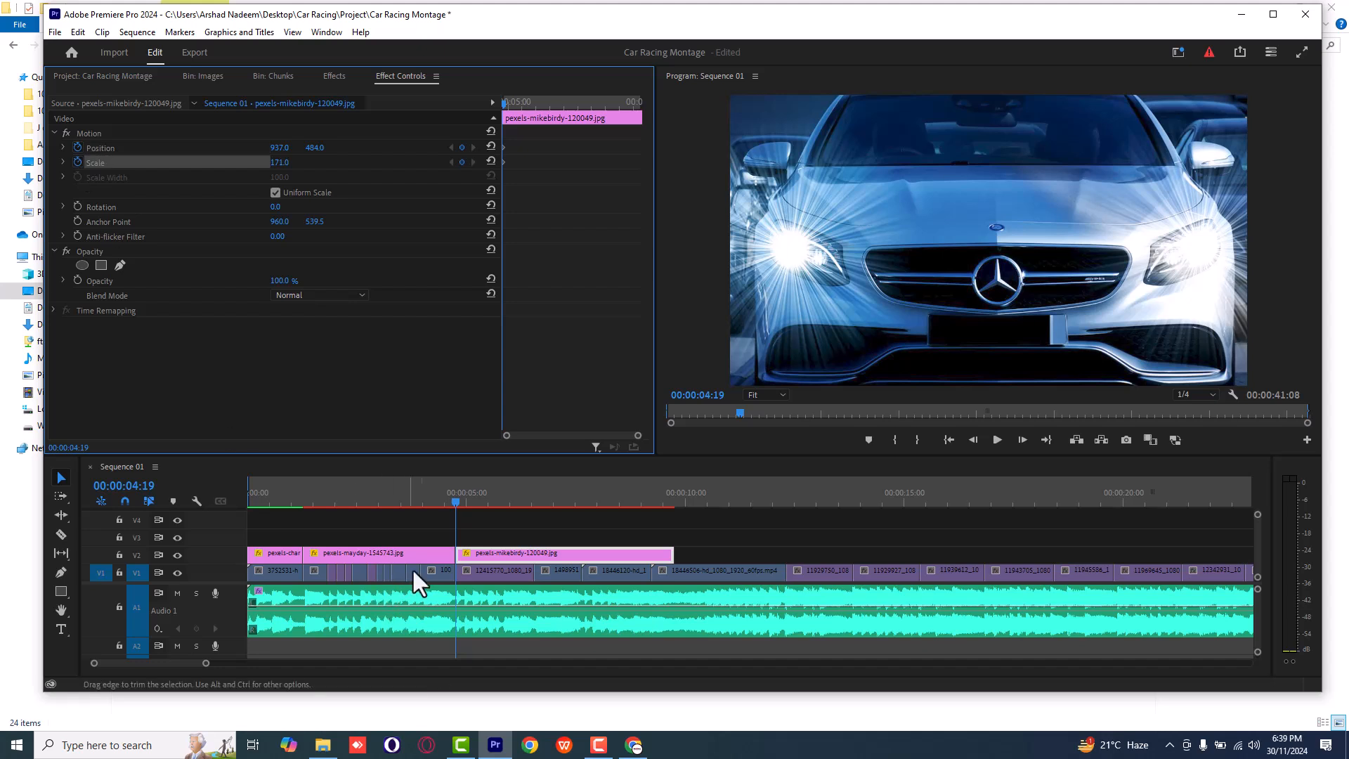
# At 00:00:07:22, keyframe the Mercedes photo's Scale at 100 and its vertical Position at 540.
pyautogui.press('space')
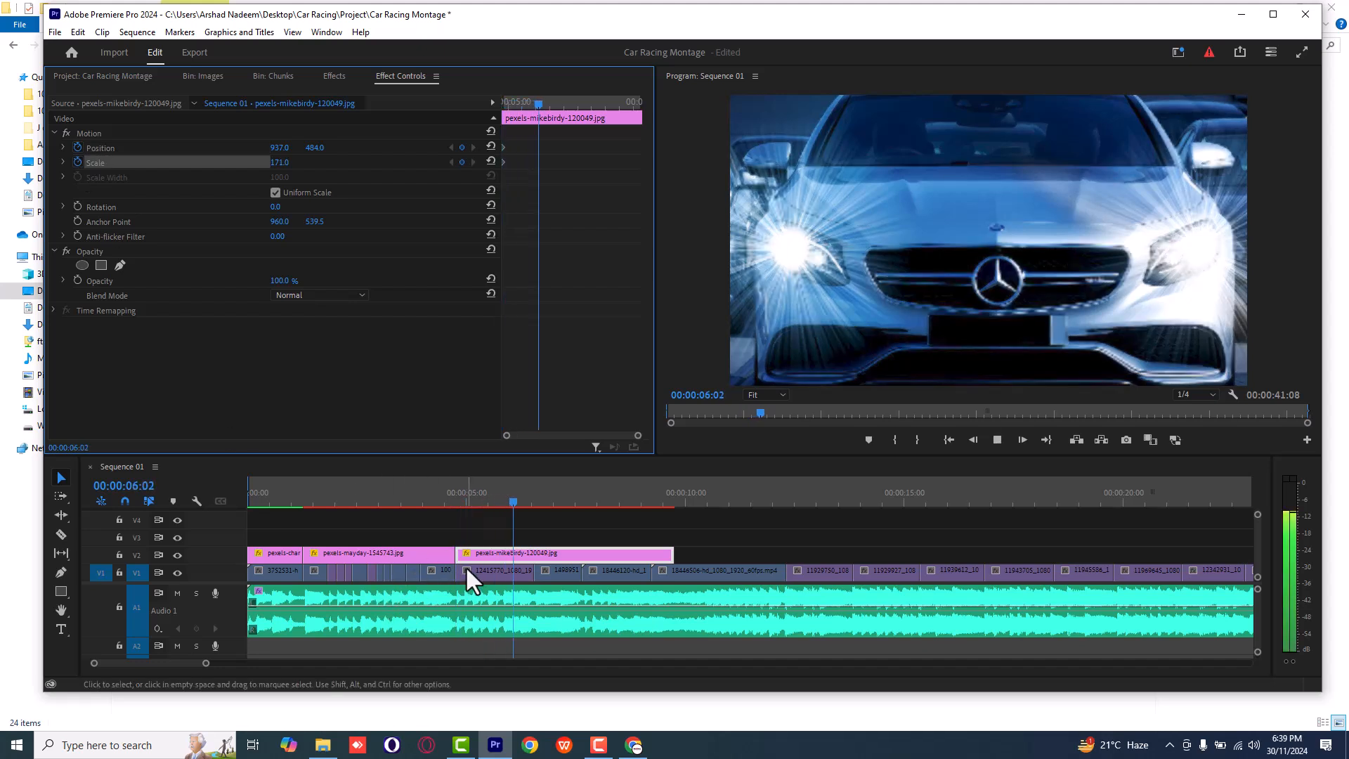
pyautogui.press('space')
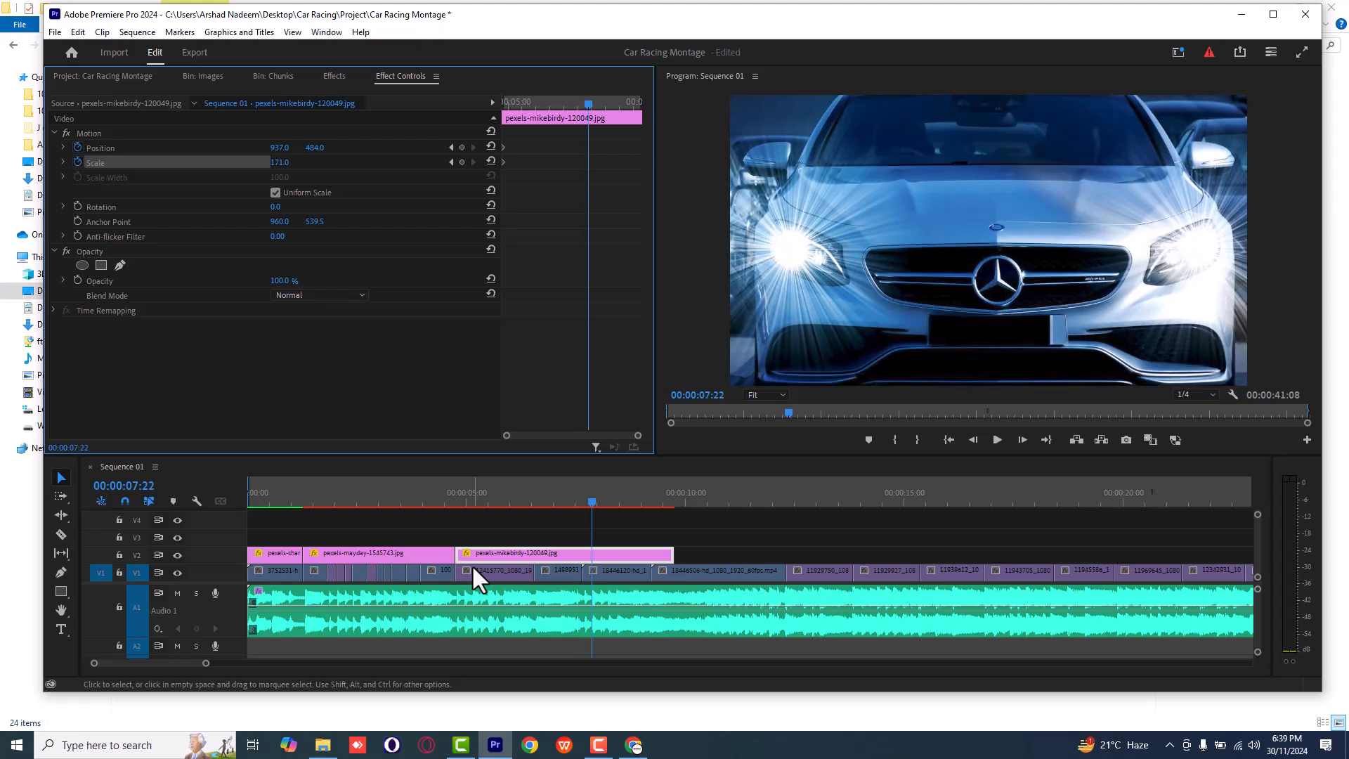
pyautogui.moveTo(284, 163); pyautogui.dragTo(256, 163)
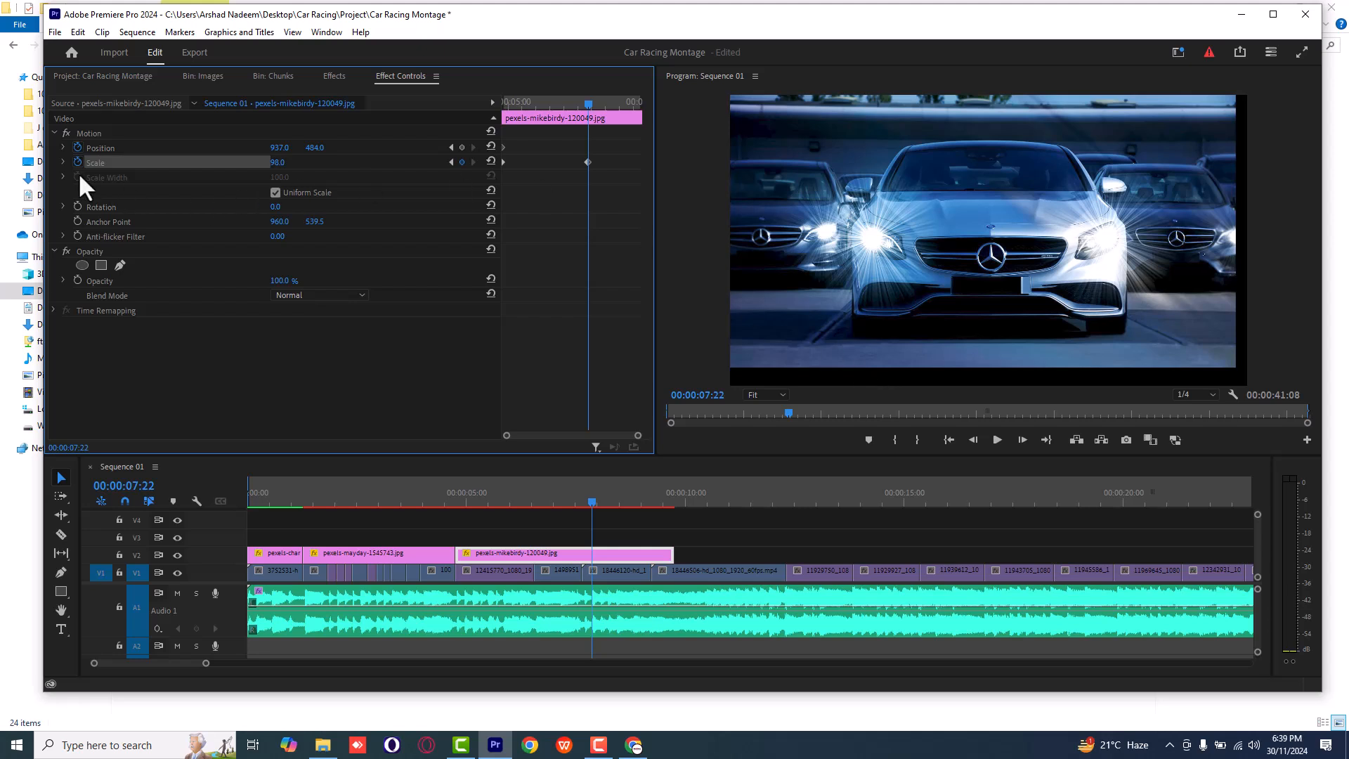
pyautogui.moveTo(315, 147); pyautogui.dragTo(354, 148)
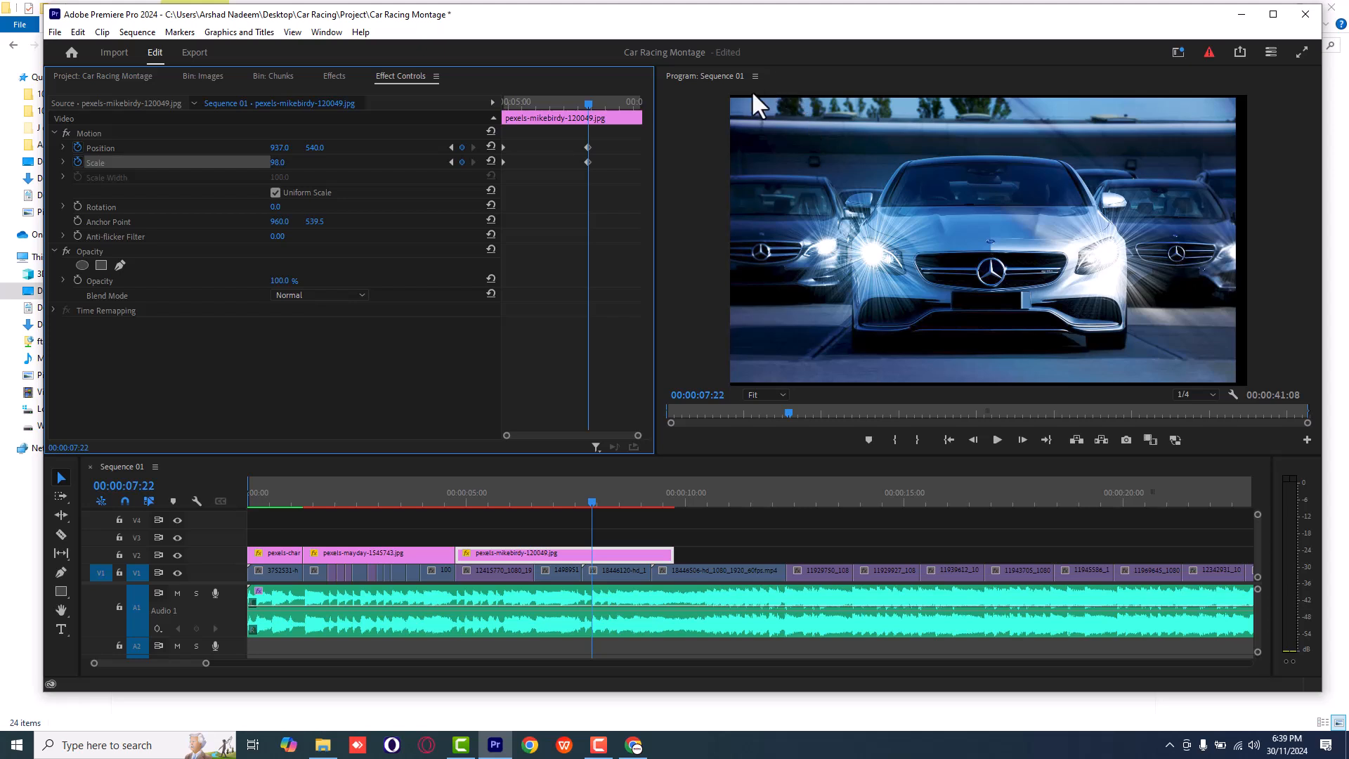
pyautogui.moveTo(283, 164); pyautogui.dragTo(267, 171)
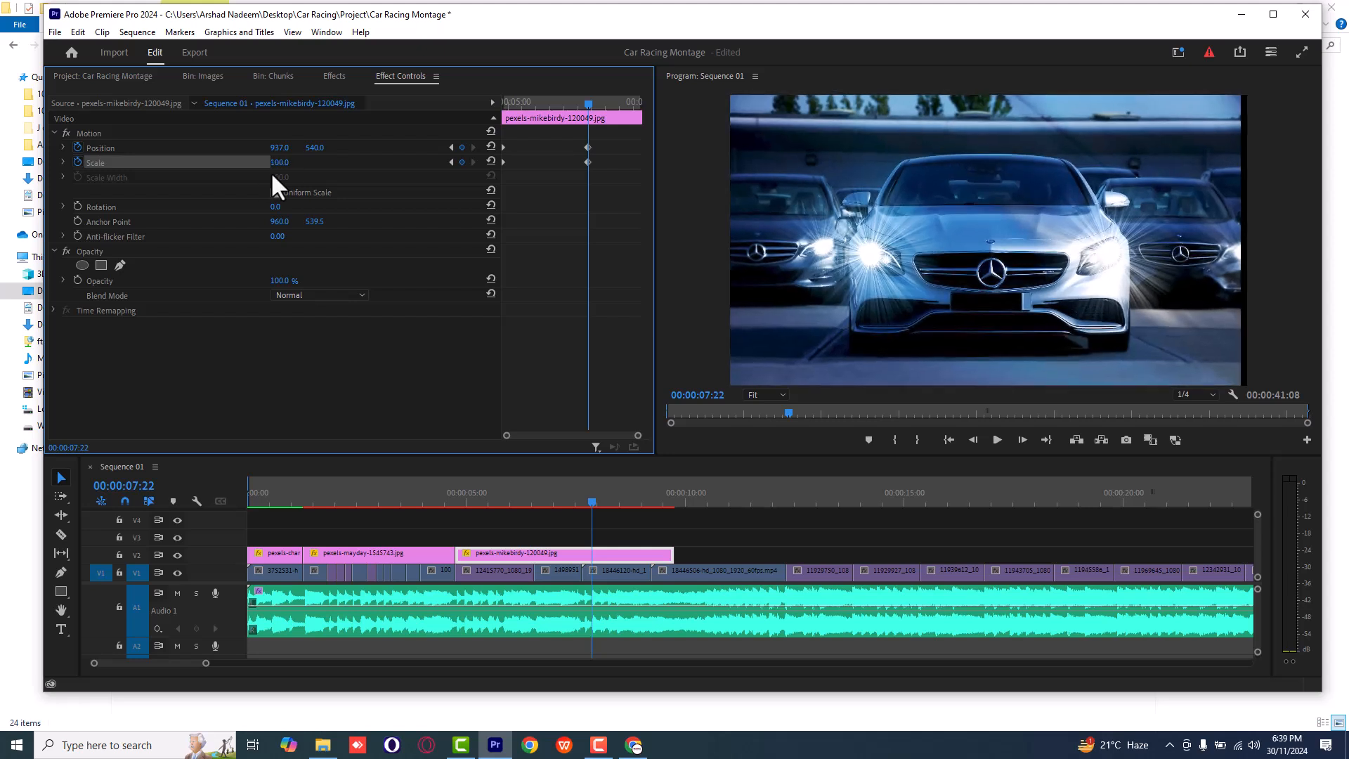
# Play back the Mercedes photo's zoom-out from about 00:00:04:03, then the photo sequence from 00:00:01:00, against the music.
pyautogui.click(427, 495)
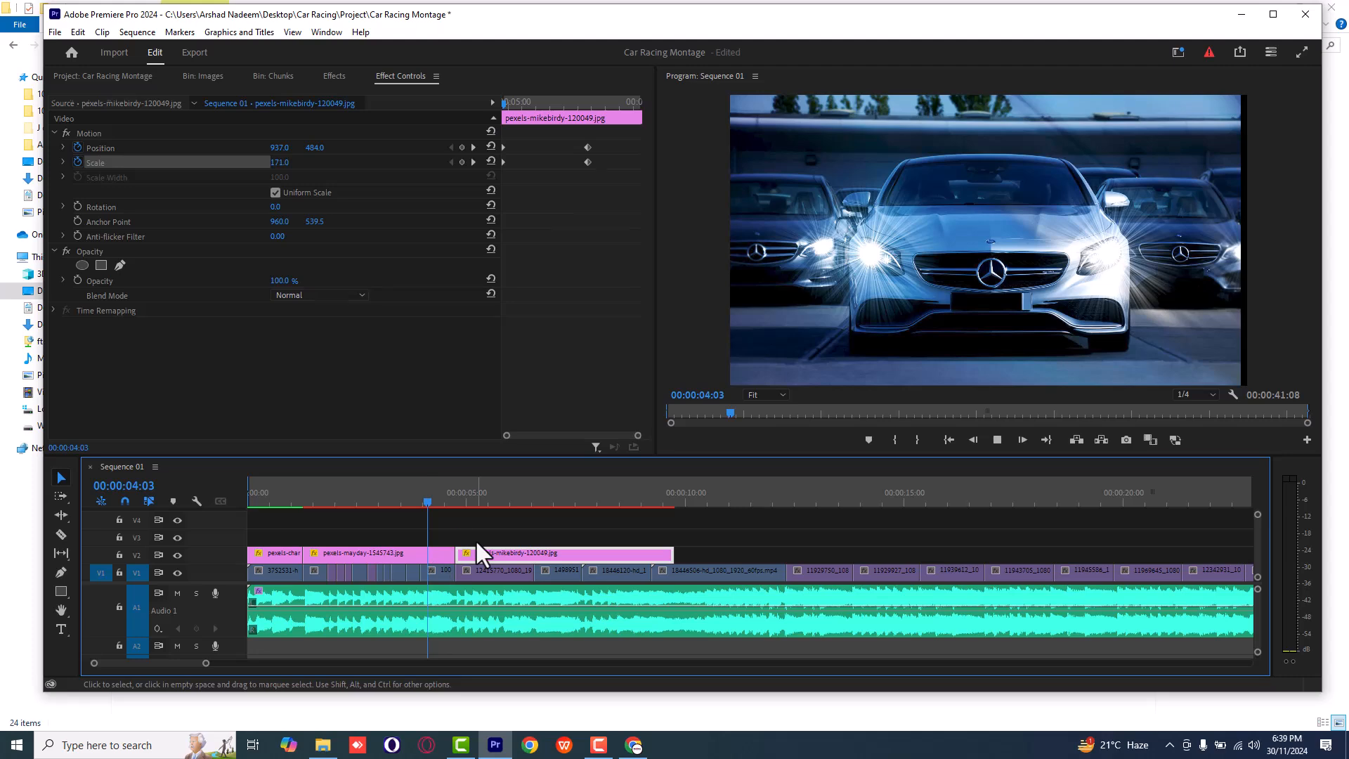
pyautogui.press('space')
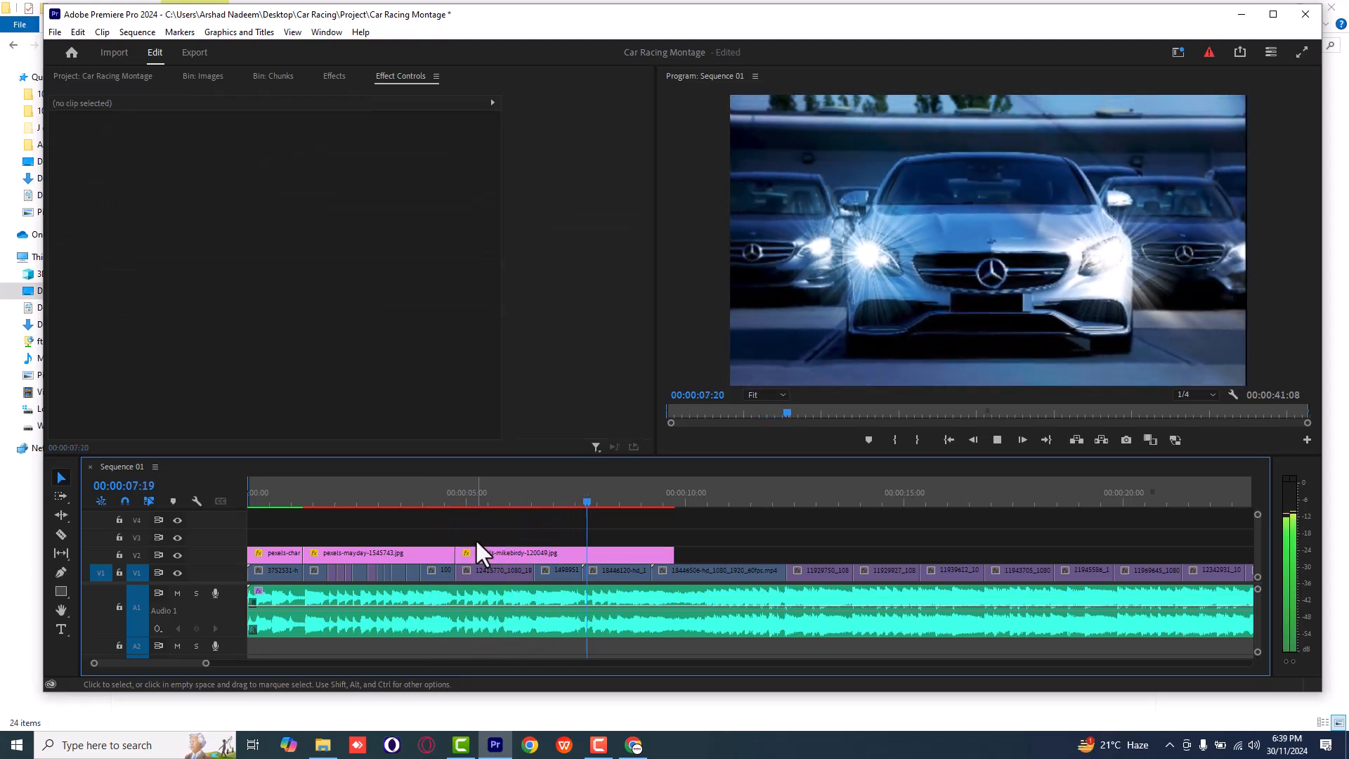
pyautogui.press('space')
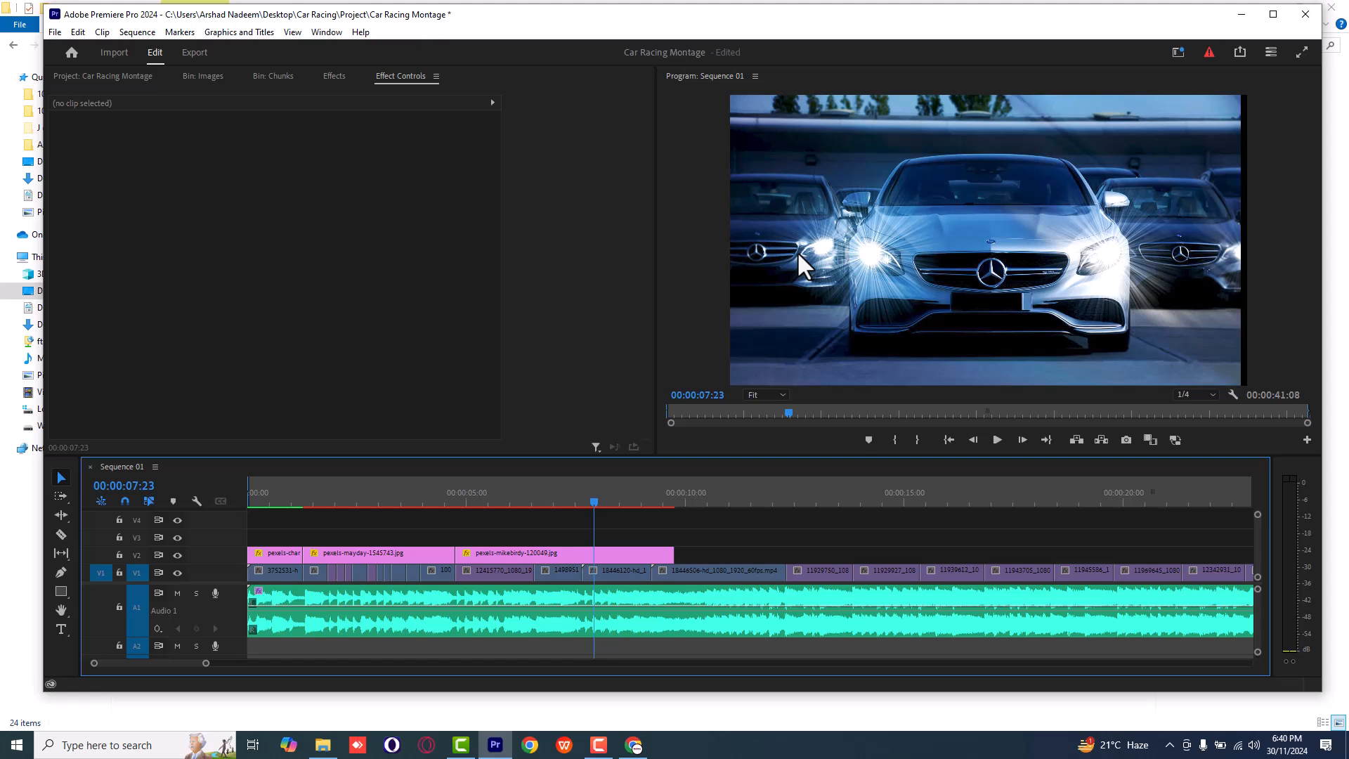
pyautogui.click(425, 502)
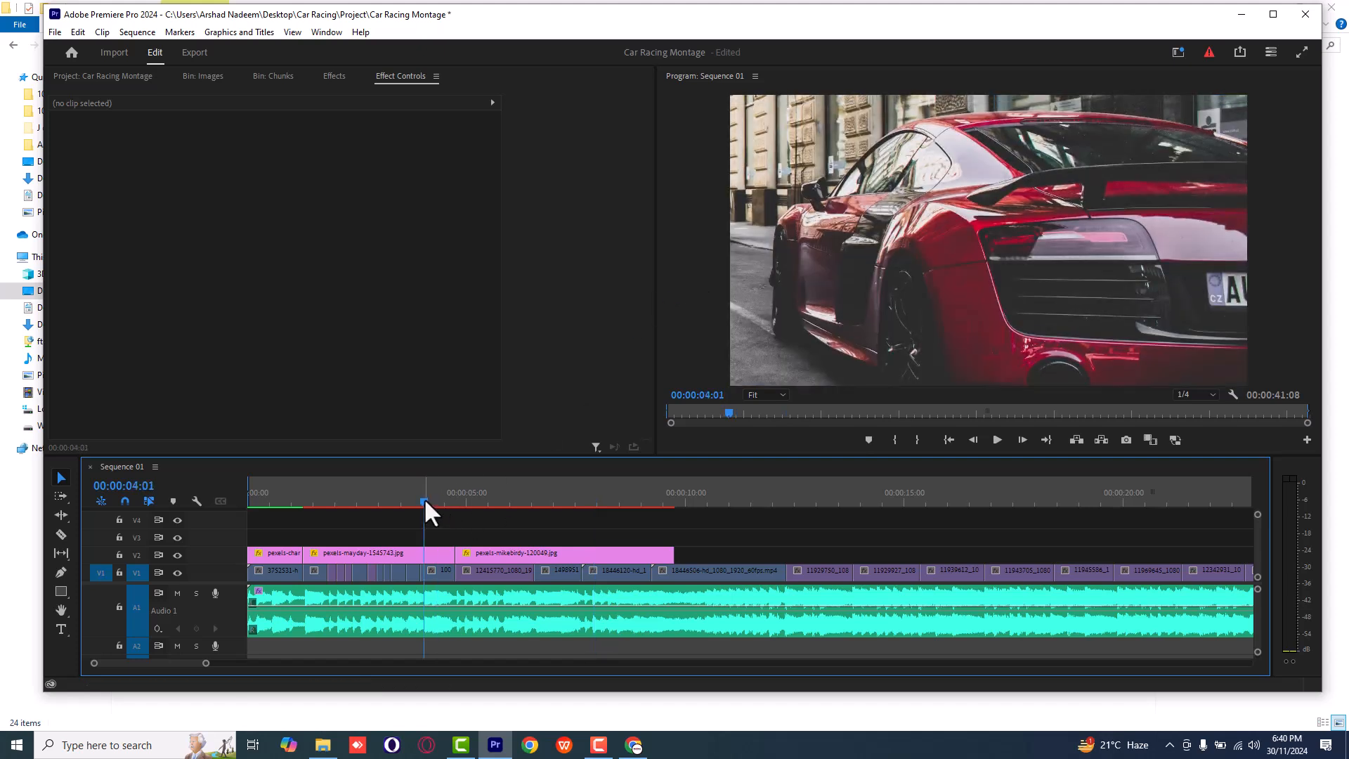
pyautogui.click(291, 494)
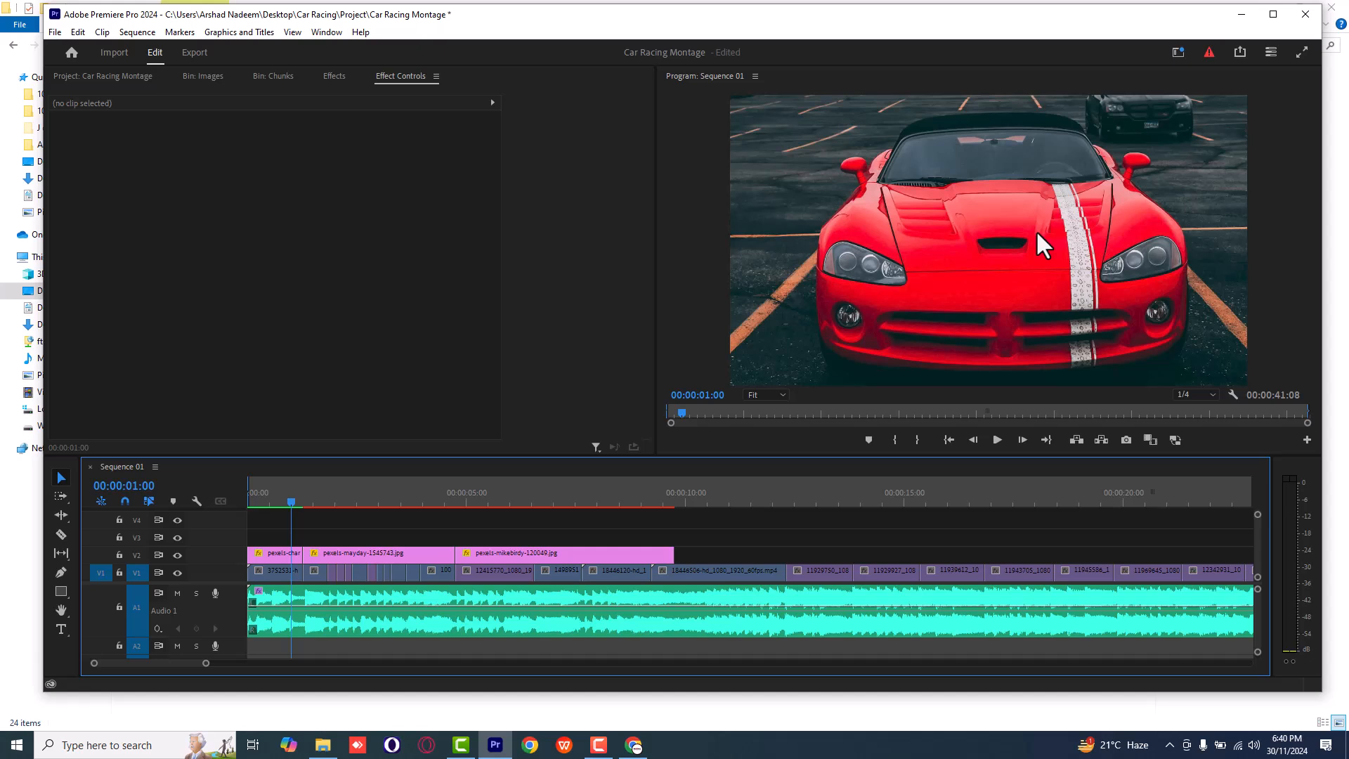
pyautogui.press('space')
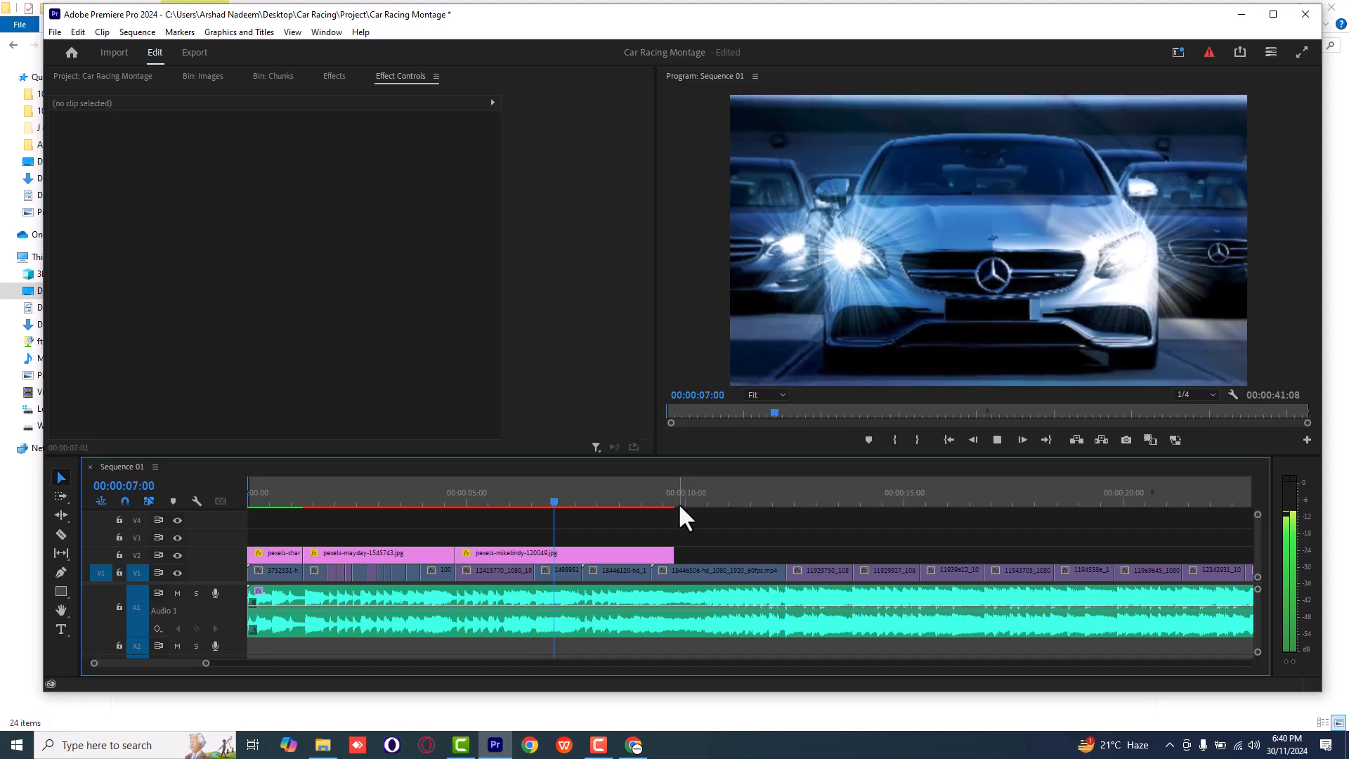
pyautogui.press('space')
# Trim the Mercedes photo's end to 00:00:07:19, place pexels-pashal-337909.jpg directly after it on V2 and preview it.
pyautogui.moveTo(668, 553); pyautogui.dragTo(587, 553)
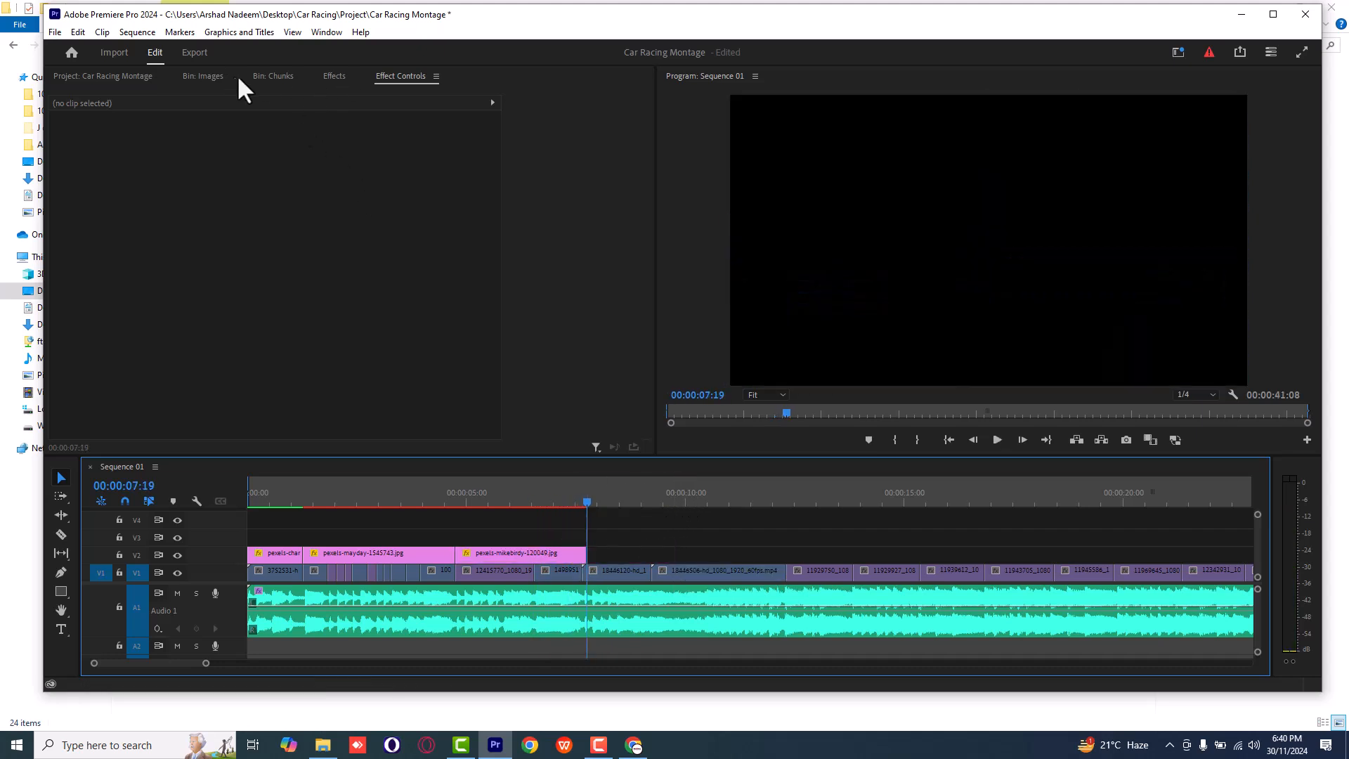
pyautogui.click(278, 78)
pyautogui.click(212, 77)
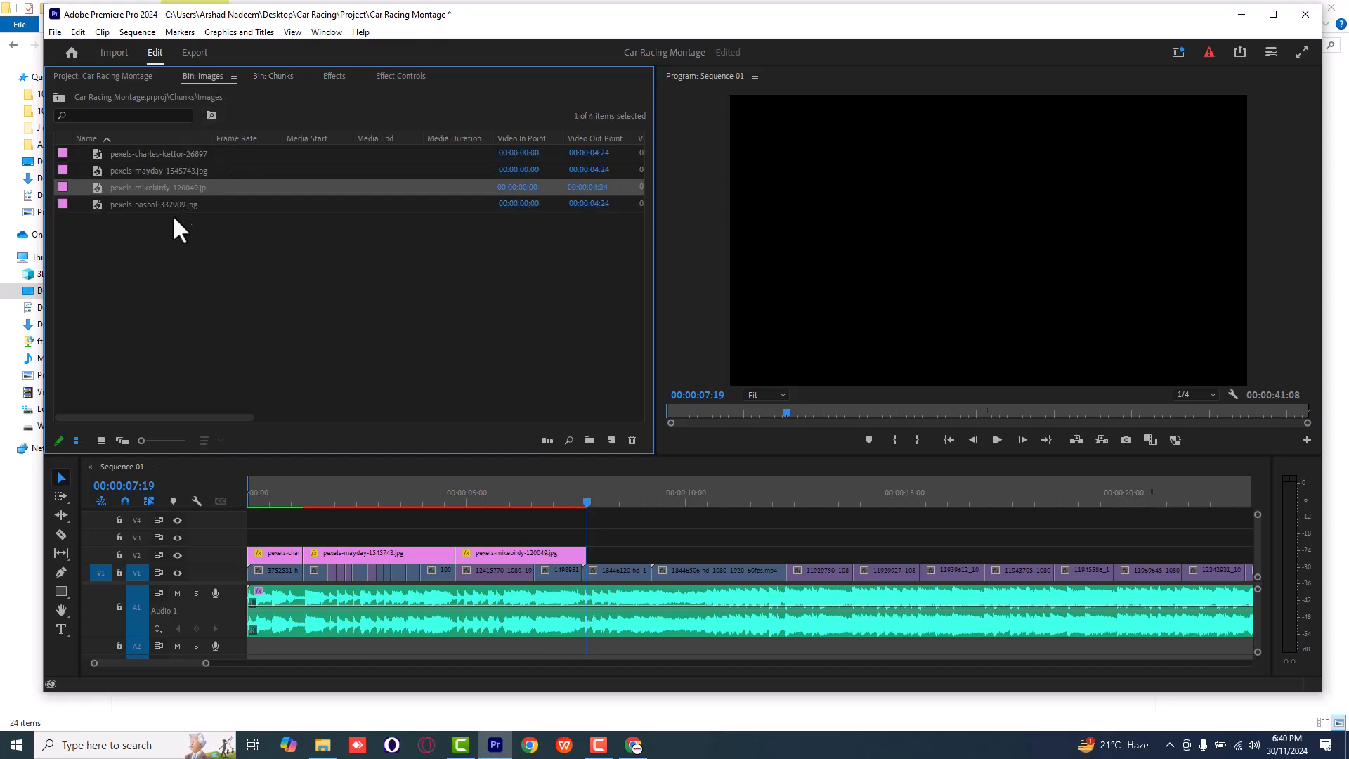
pyautogui.moveTo(166, 204); pyautogui.dragTo(654, 538)
pyautogui.press('space')
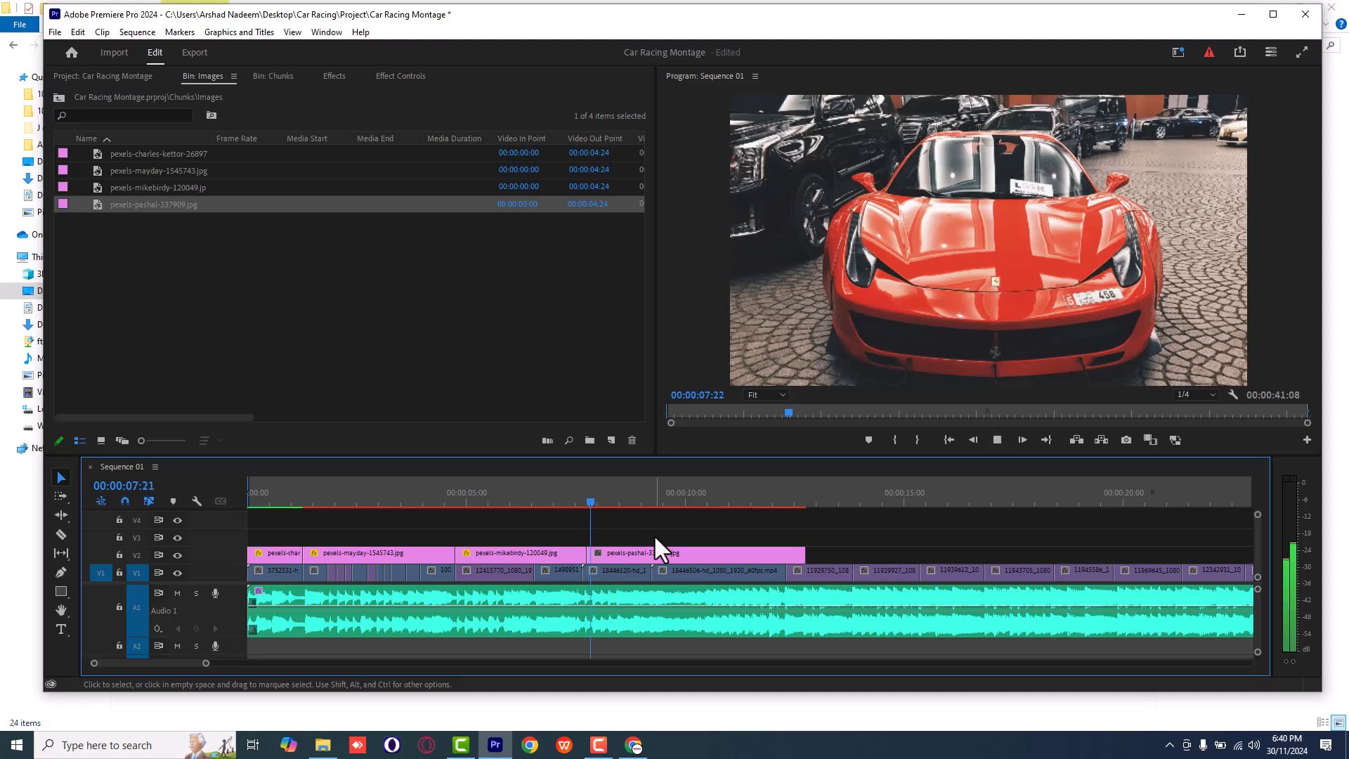
pyautogui.press('space')
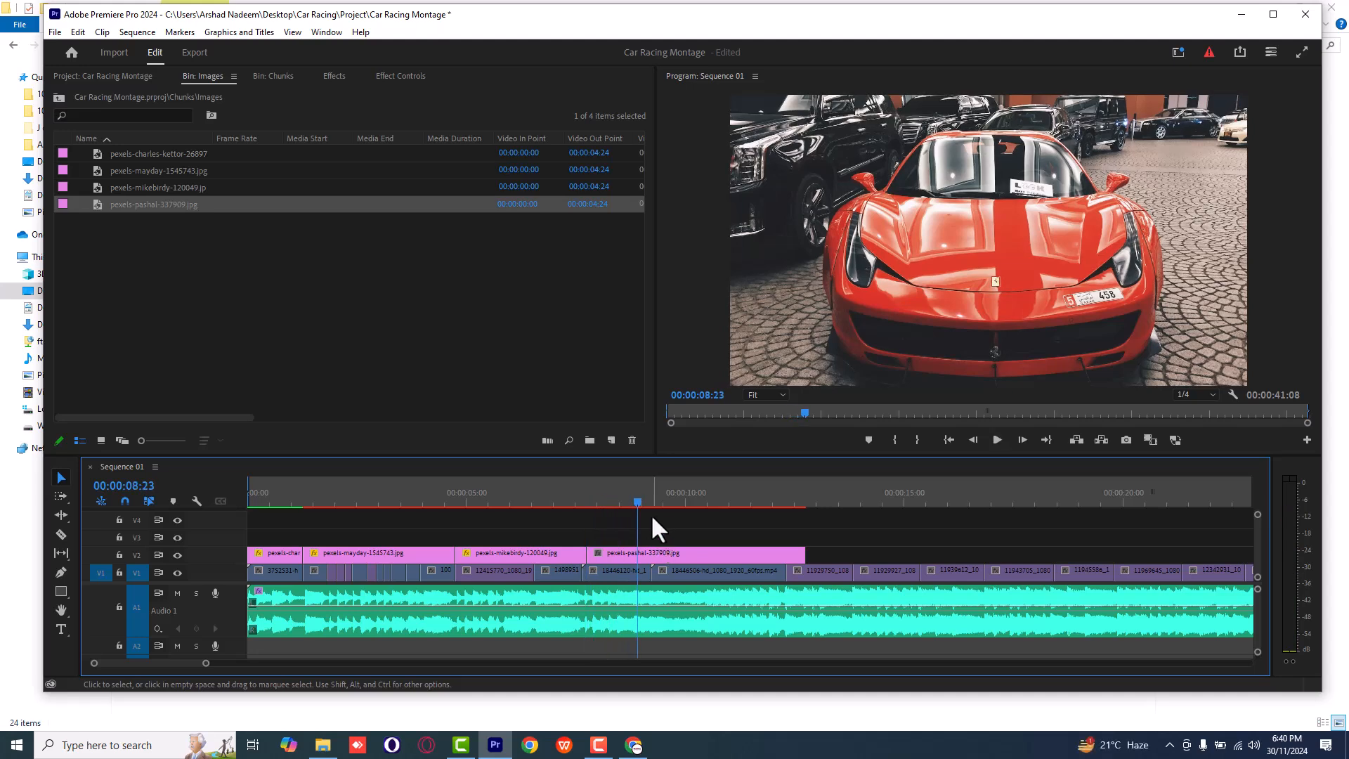
# Select the newly placed photo, target track V2 and move the playhead to the photo's start at 00:00:07:19.
pyautogui.click(653, 556)
pyautogui.press('Up')
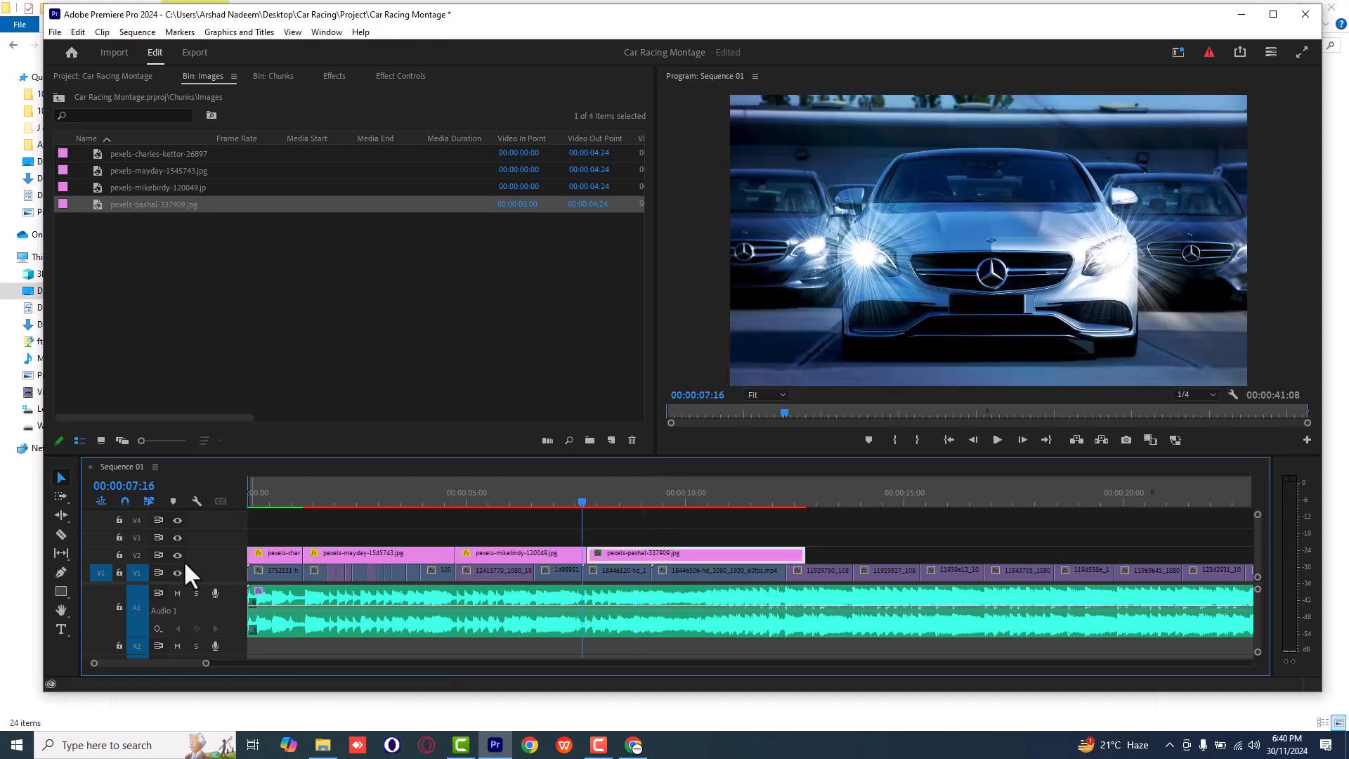
pyautogui.click(136, 555)
pyautogui.press('Down')
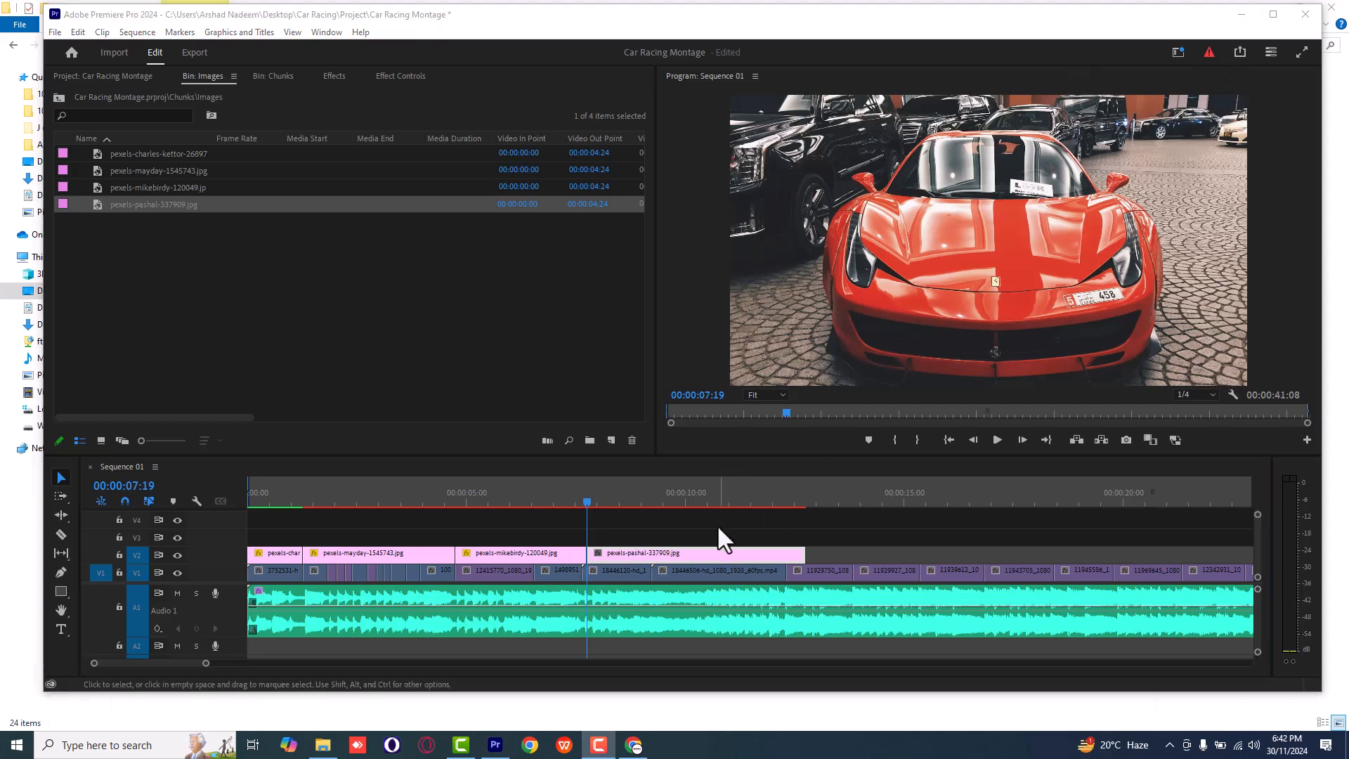
# Set the Rotation of pexels-pashal-337909.jpg to -32°, keeping the playhead at 00:00:07:19.
pyautogui.click(717, 524)
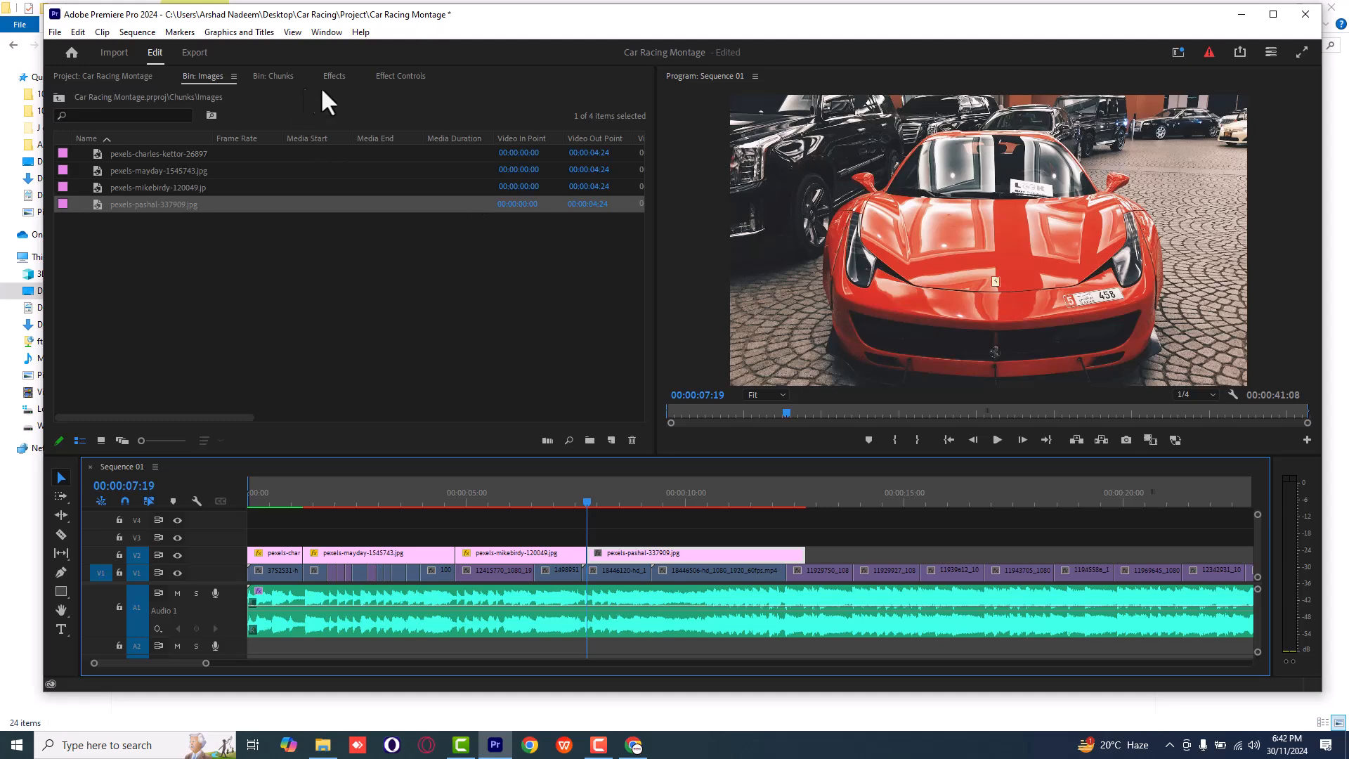
pyautogui.click(398, 76)
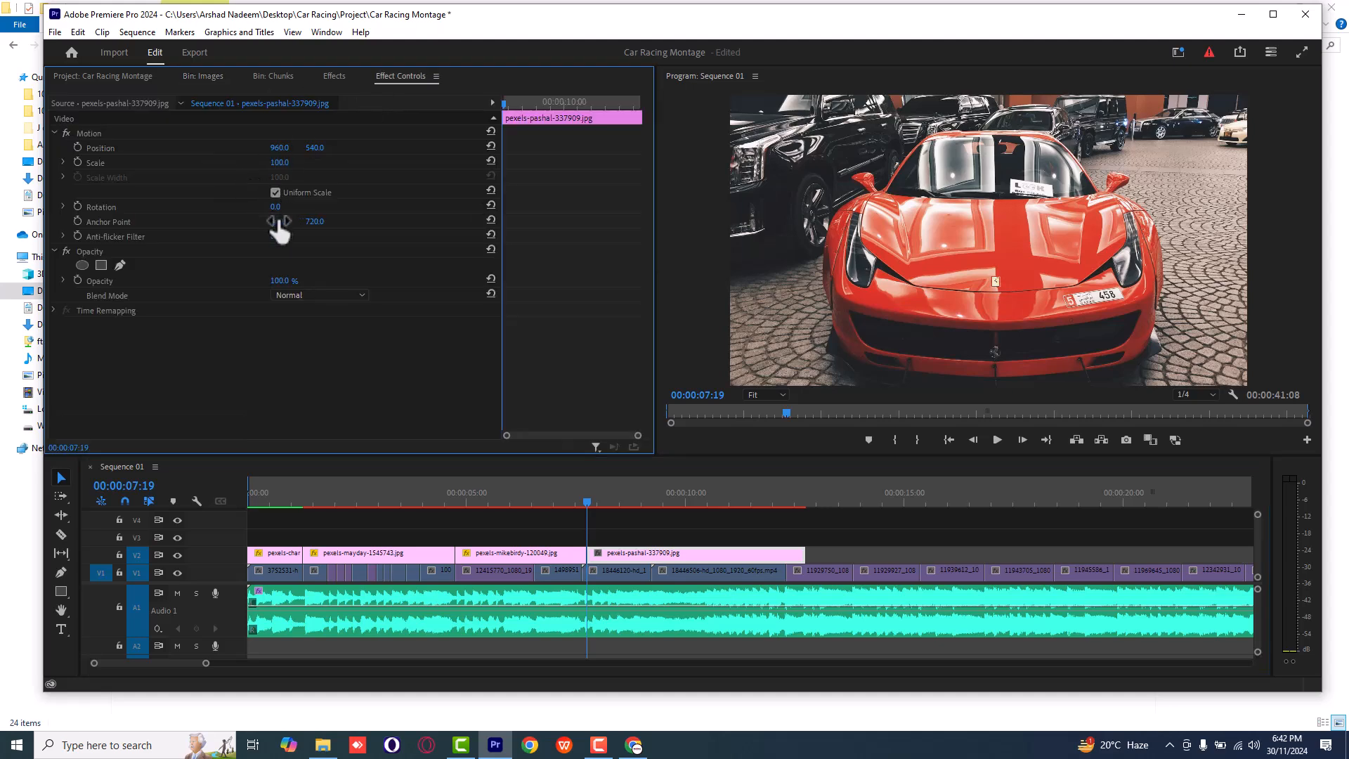
pyautogui.moveTo(276, 206); pyautogui.dragTo(253, 206)
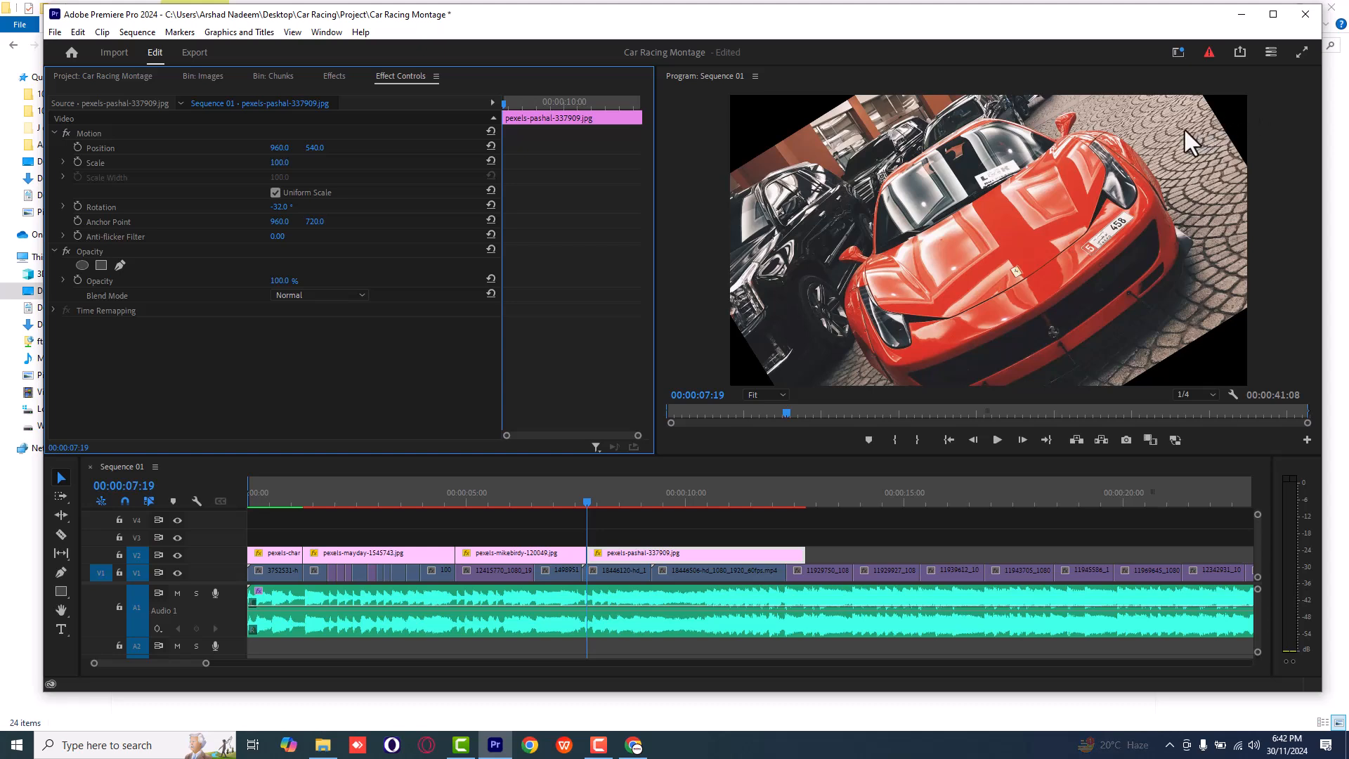
pyautogui.click(601, 566)
pyautogui.click(601, 555)
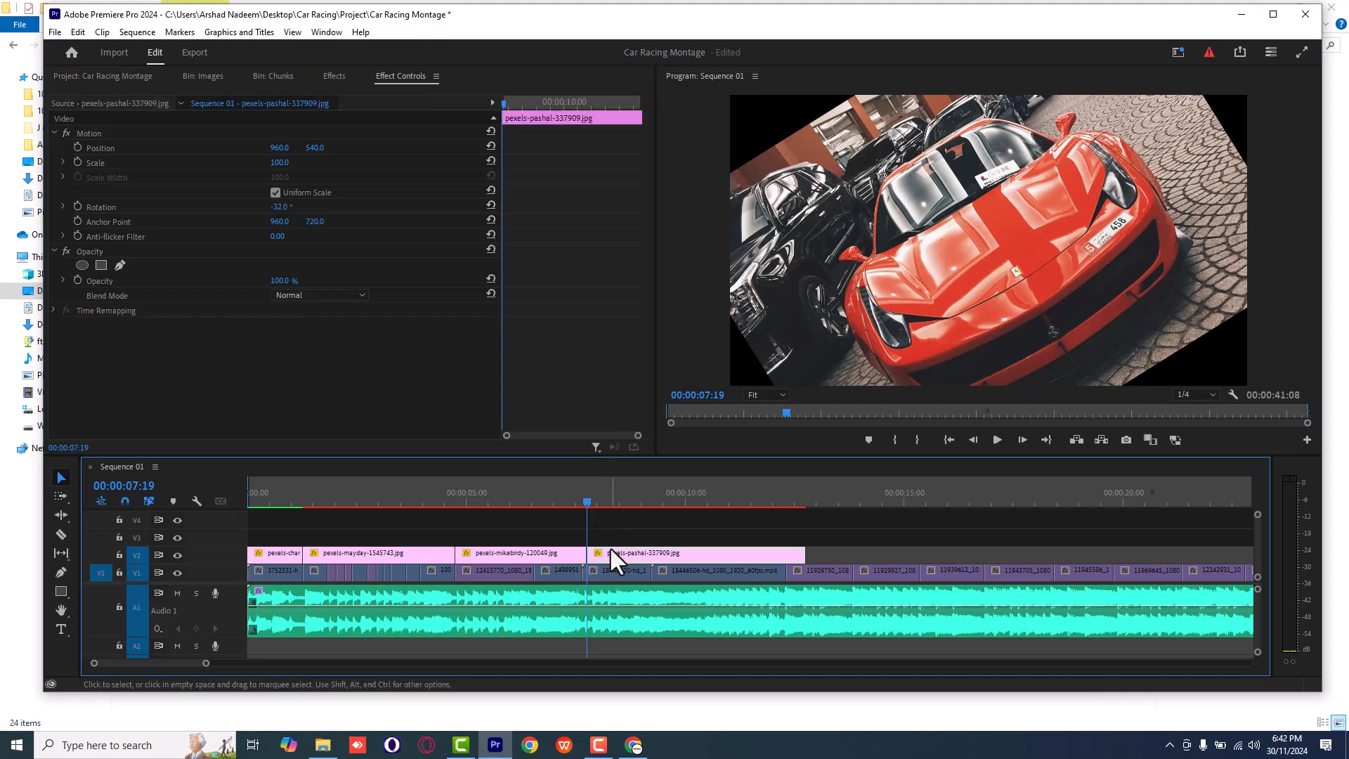
# Enable Rotation keyframing on pexels-pashal-337909.jpg at 00:00:07:19.
pyautogui.click(77, 207)
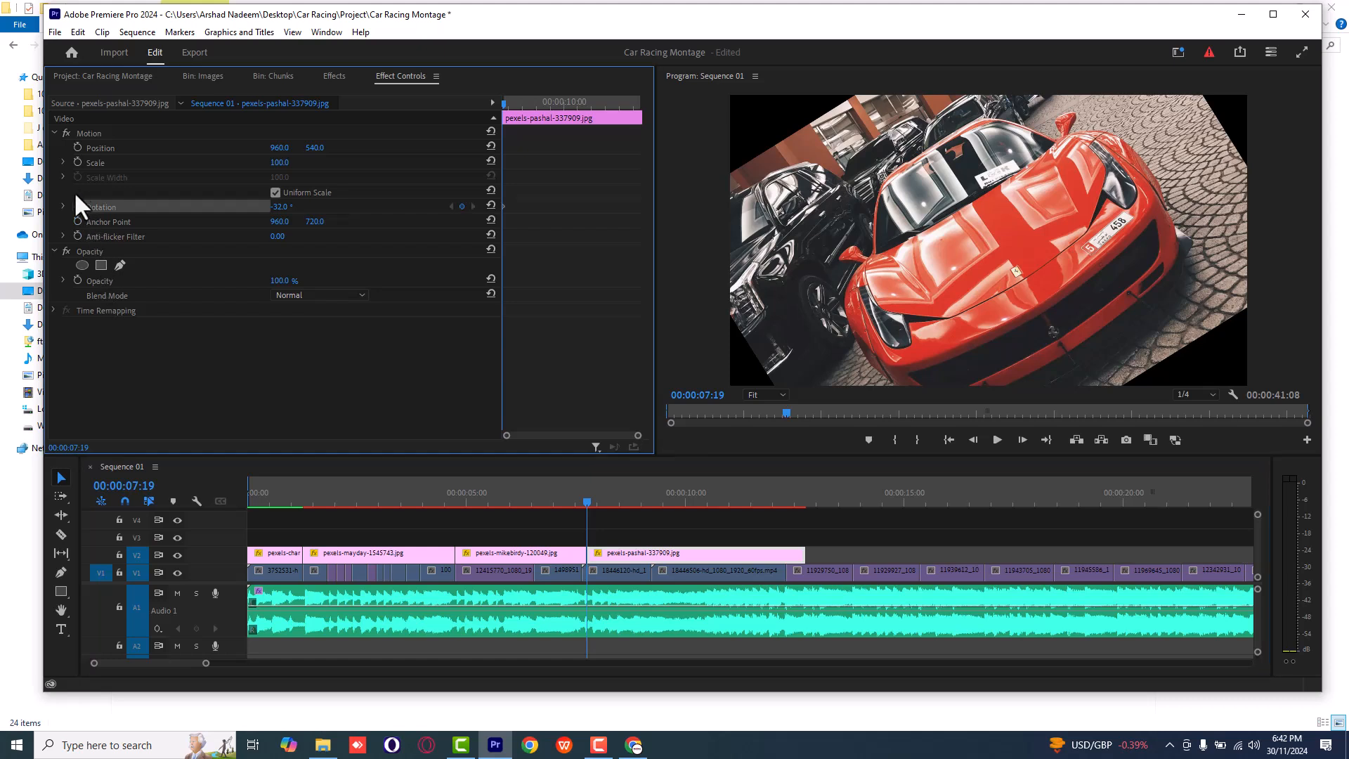
# Enable Scale keyframing on the red car photo and try enlarging it to 136, undoing the trial changes.
pyautogui.click(75, 164)
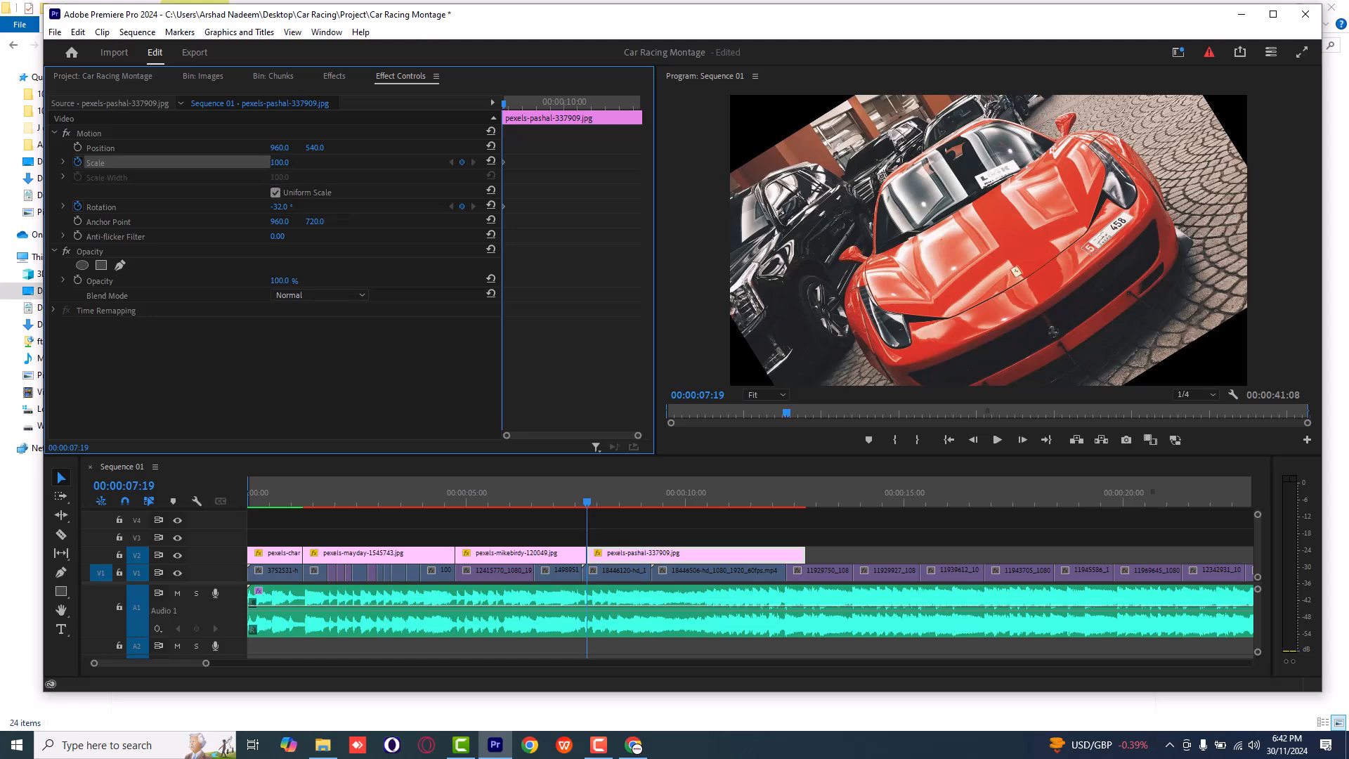
pyautogui.moveTo(280, 162); pyautogui.dragTo(305, 162)
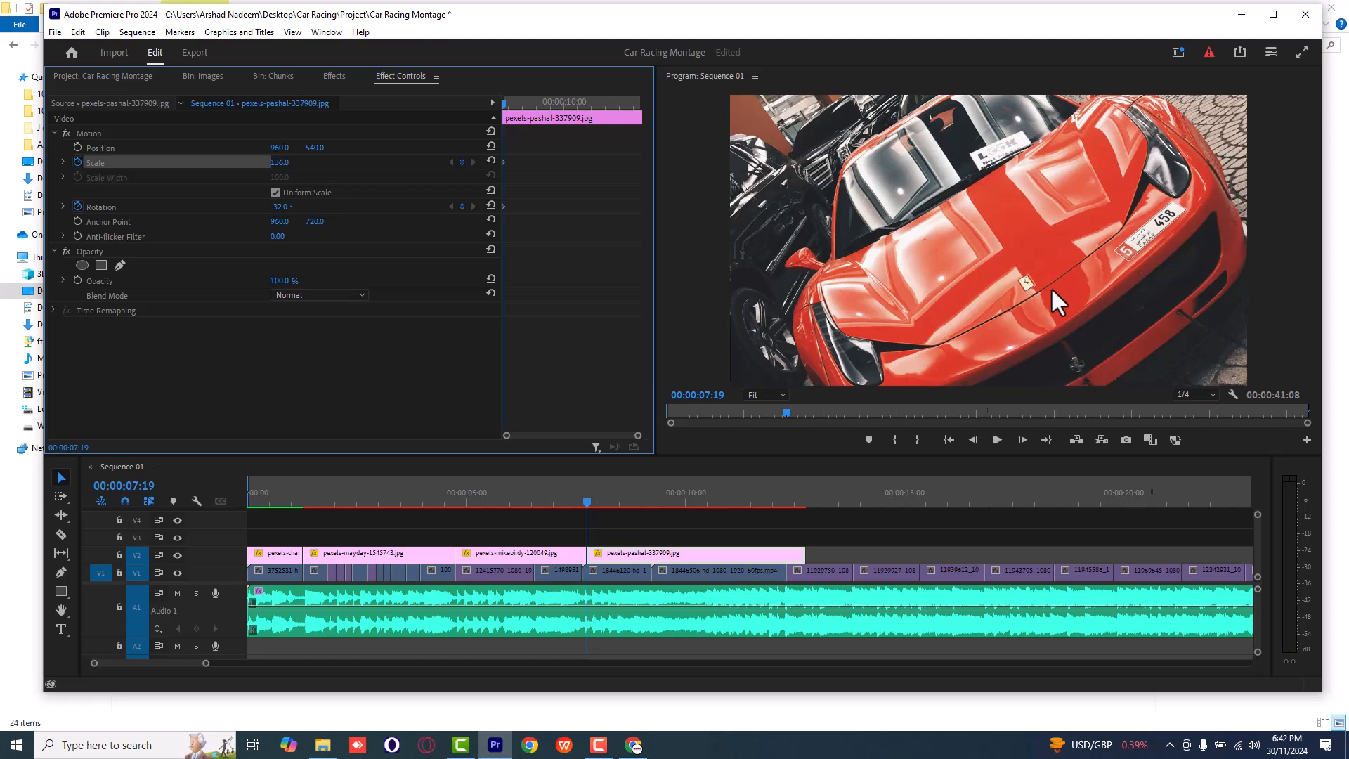
pyautogui.hotkey('ctrl', 'z')
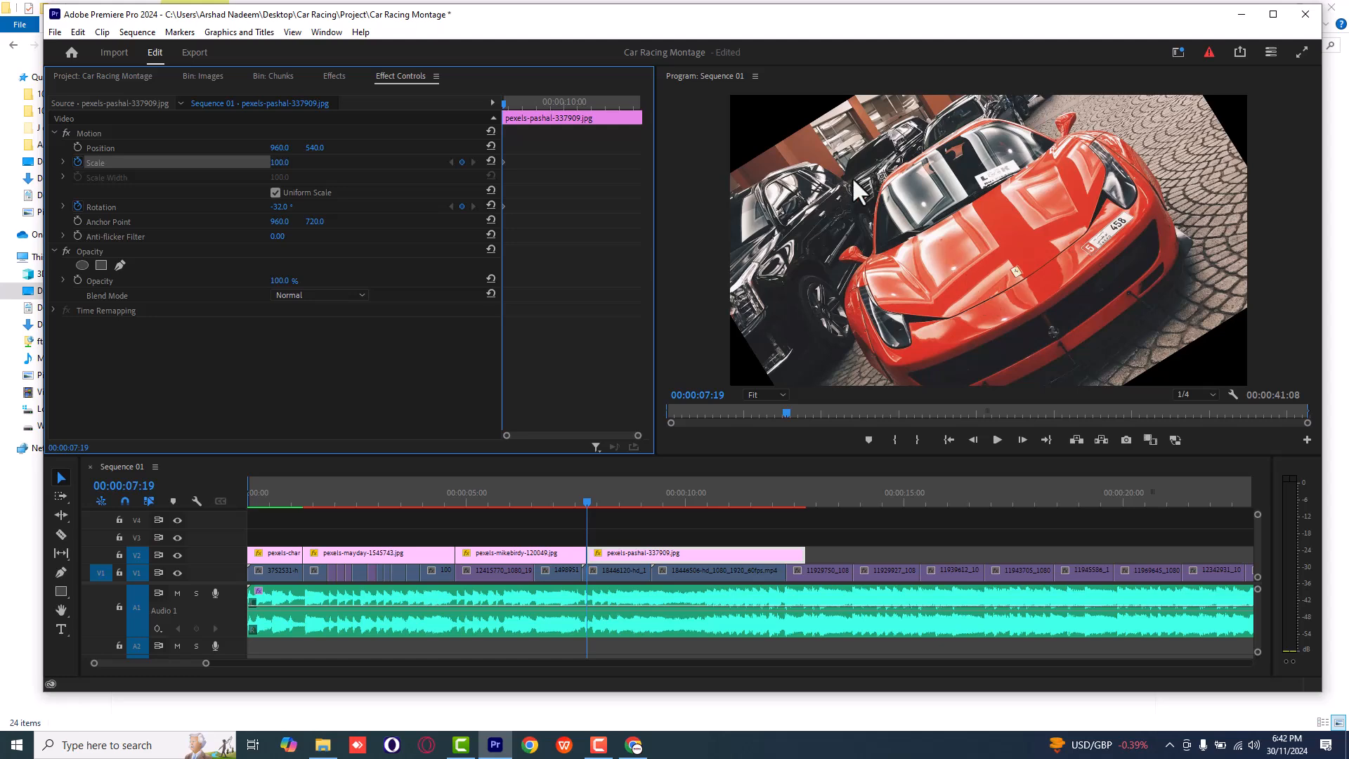
pyautogui.click(275, 193)
pyautogui.moveTo(280, 162); pyautogui.dragTo(305, 167)
pyautogui.hotkey('ctrl', 'z')
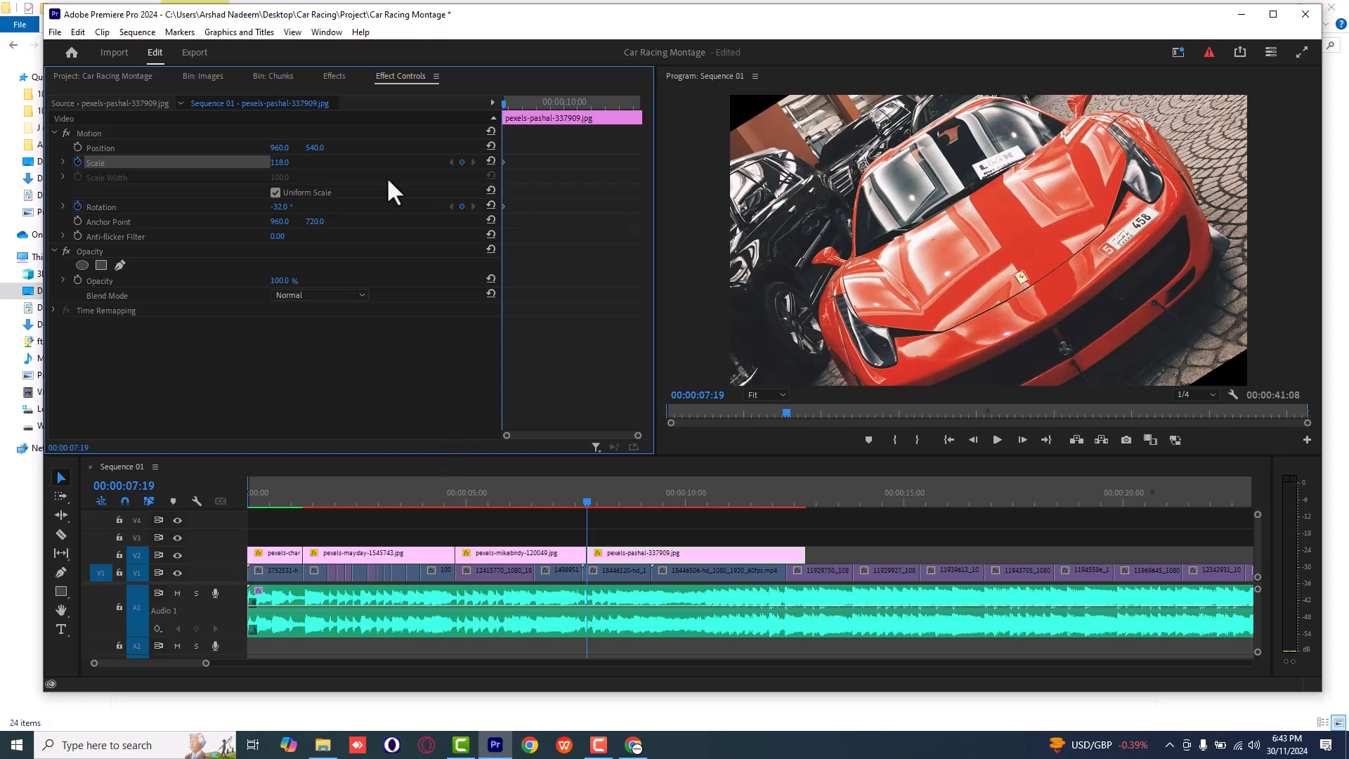
# Try a Scale of 154 with a vertical Position of 465, undo both, and remove the photo's Scale keyframing.
pyautogui.moveTo(280, 163); pyautogui.dragTo(293, 163)
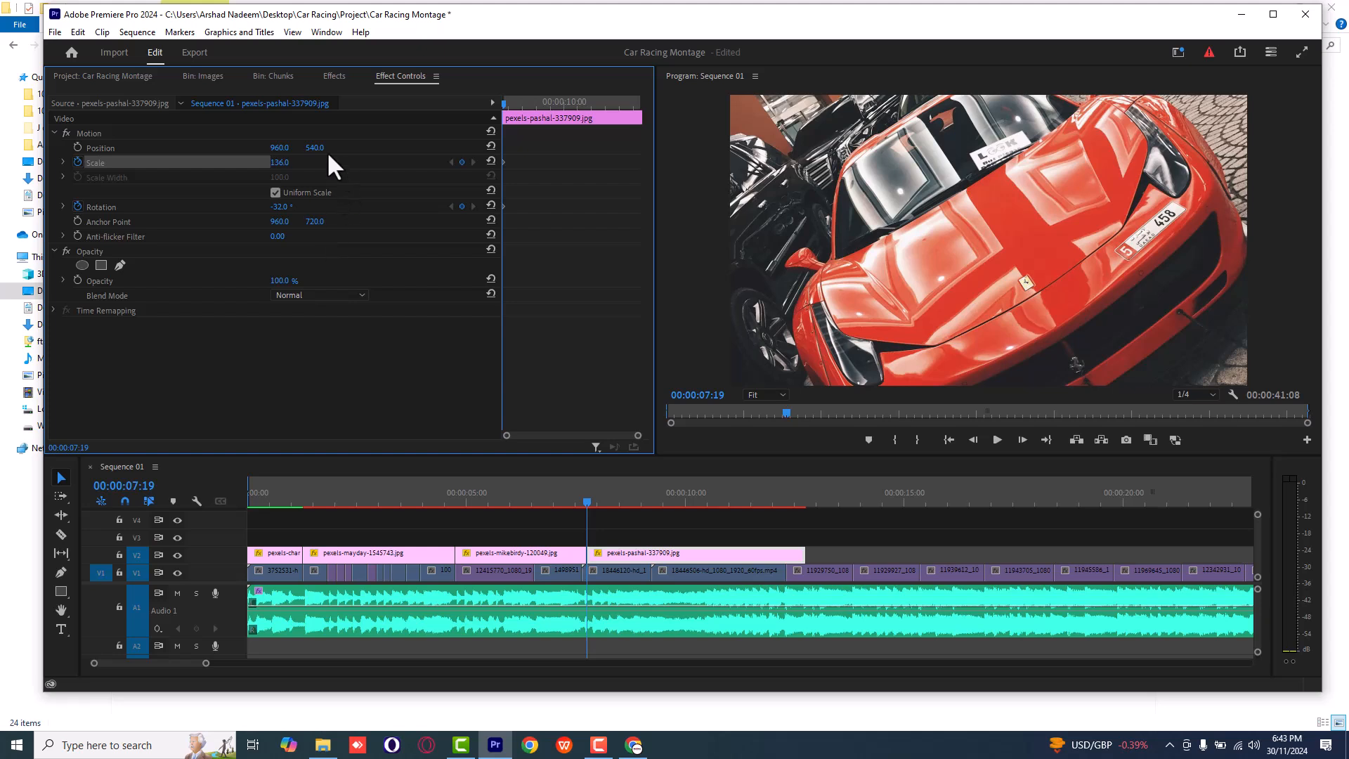
pyautogui.moveTo(315, 148); pyautogui.dragTo(280, 167)
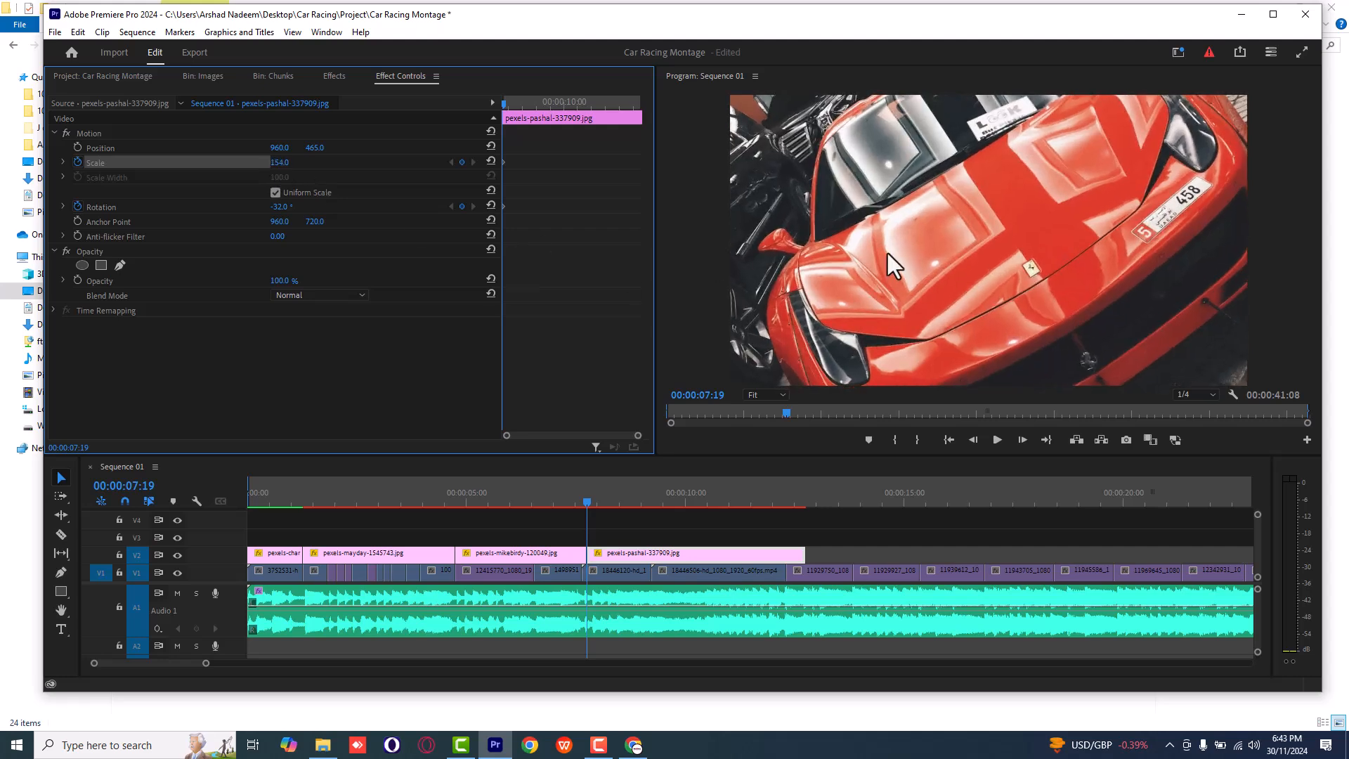
pyautogui.hotkey('ctrl', 'z')
pyautogui.hotkey('ctrl', 'z')
pyautogui.hotkey('ctrl', 'z')
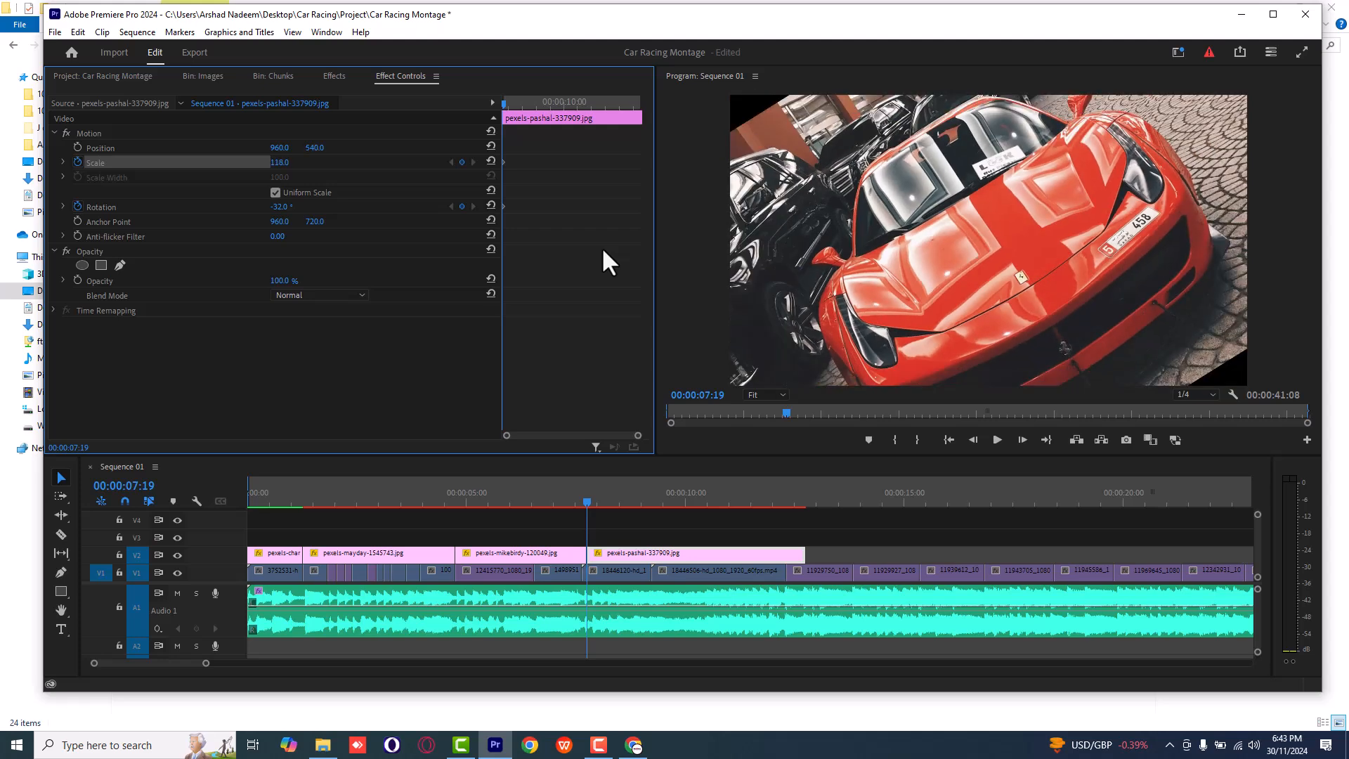
pyautogui.hotkey('ctrl', 'z')
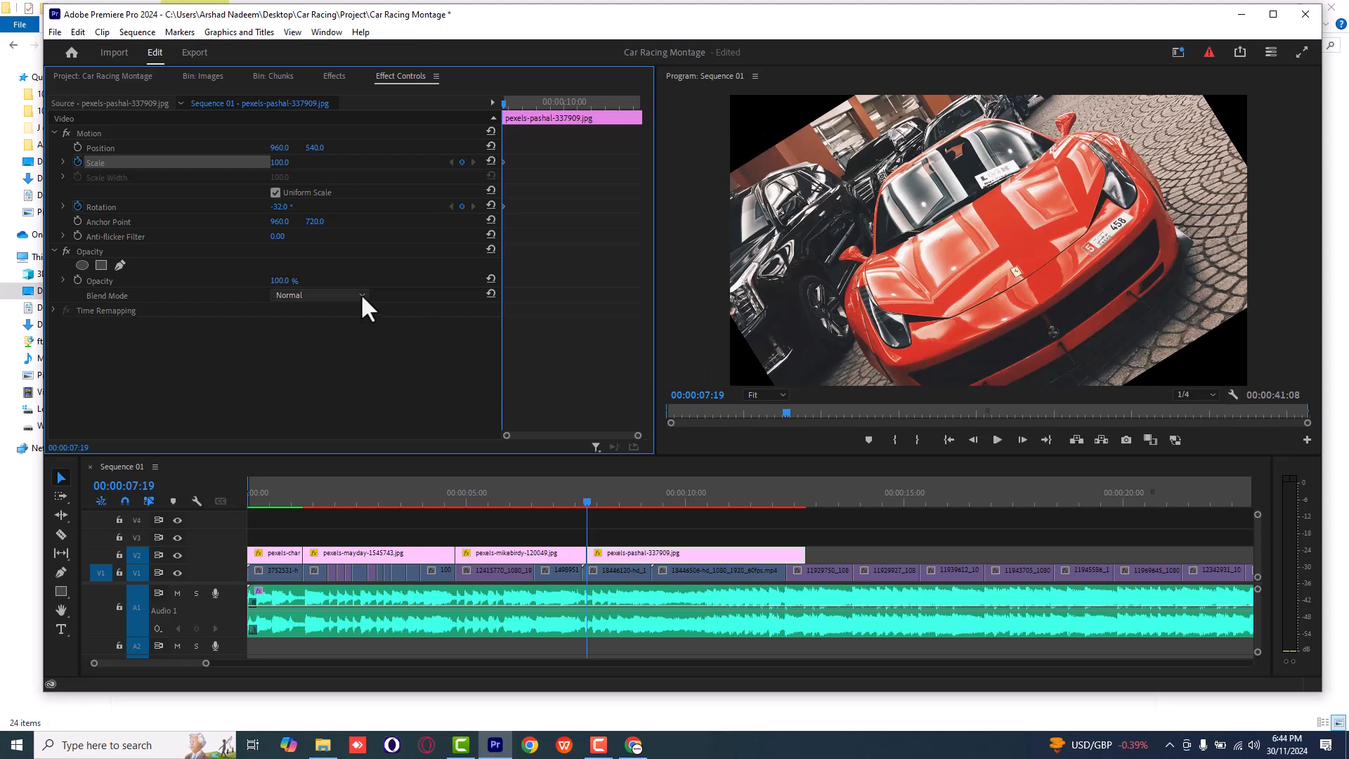
pyautogui.click(78, 162)
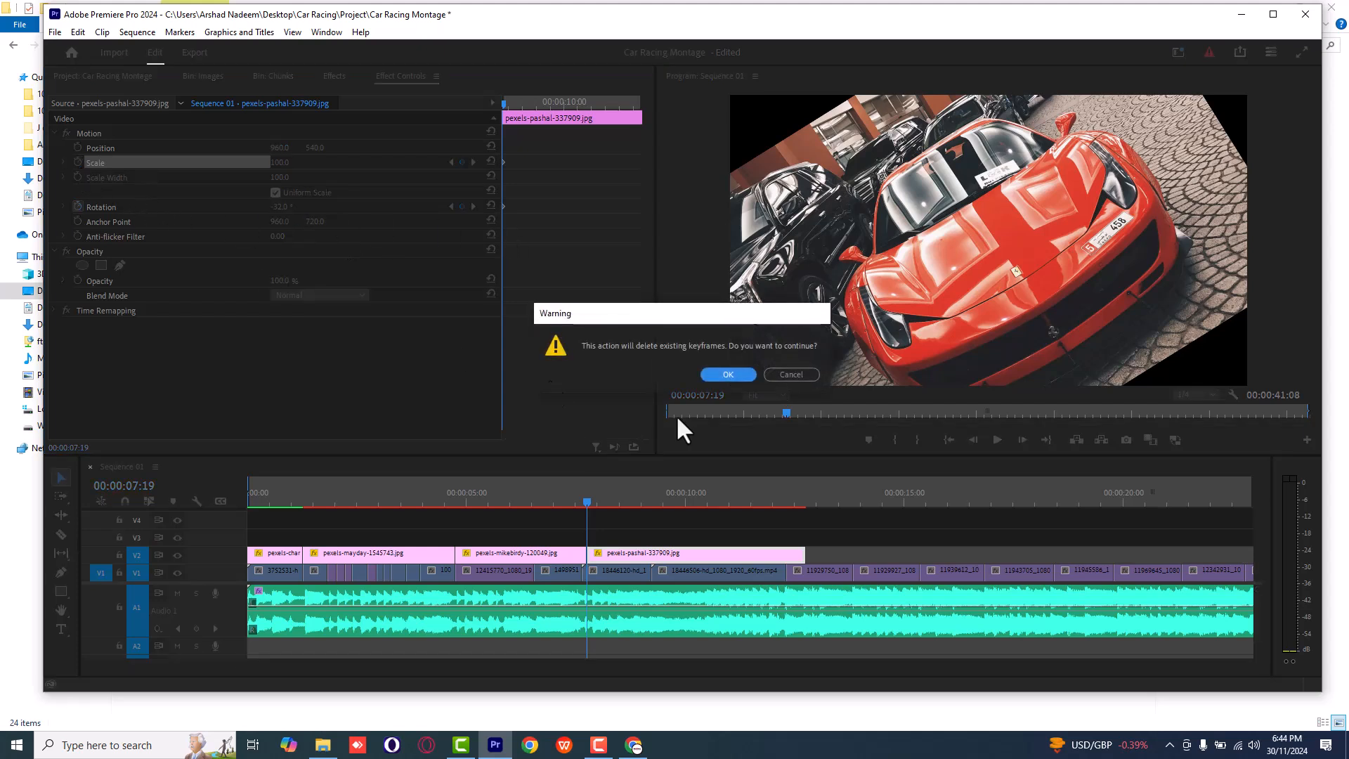
pyautogui.click(729, 374)
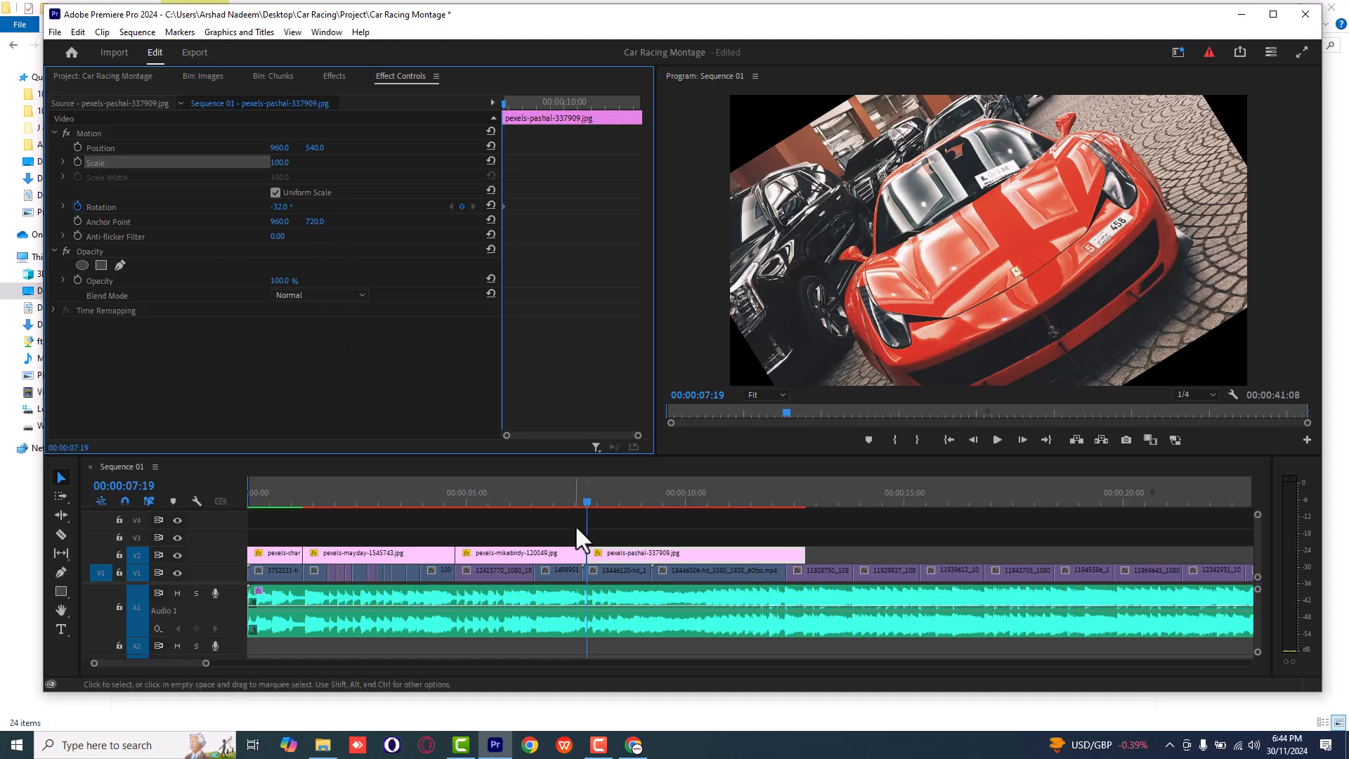
# Extend the photo's end slightly, keyframe its Rotation at 20° at 00:00:12:05, and play back the rotation.
pyautogui.press('space')
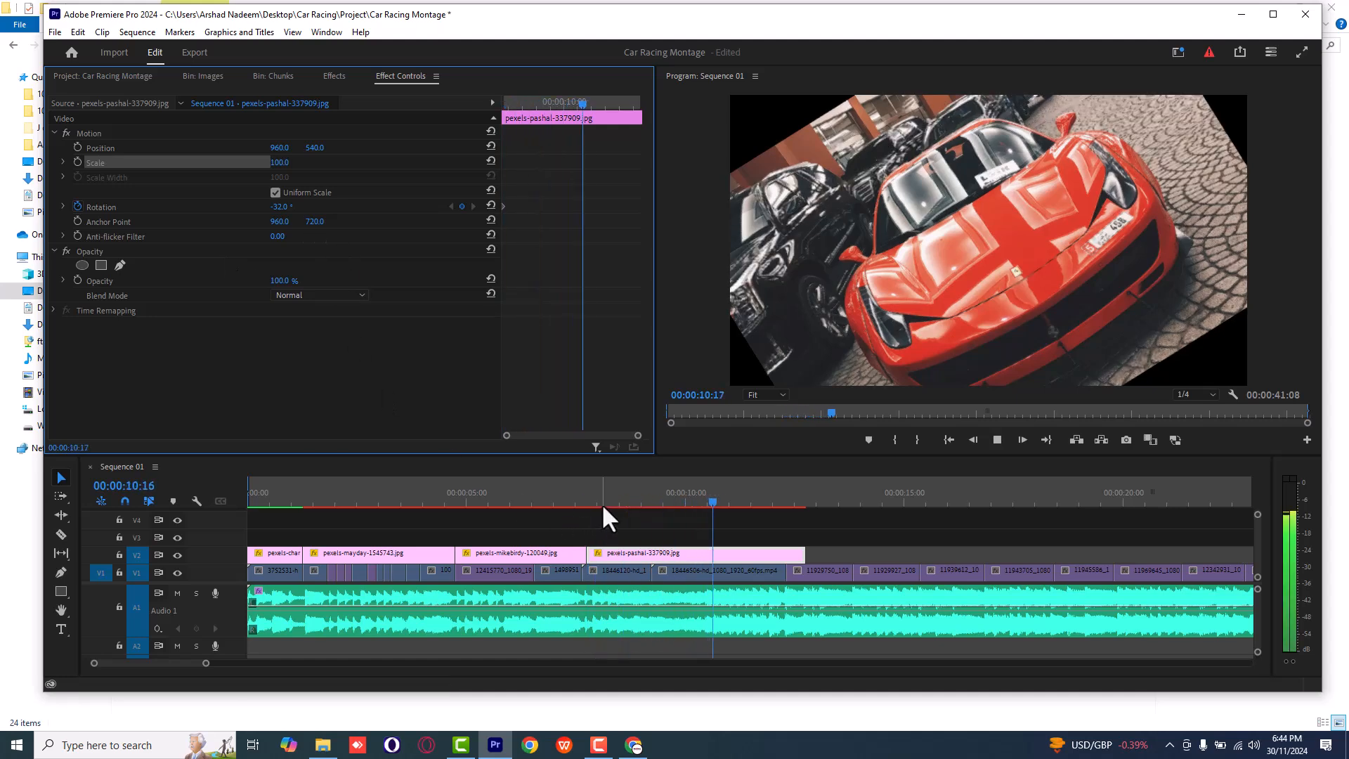
pyautogui.press('space')
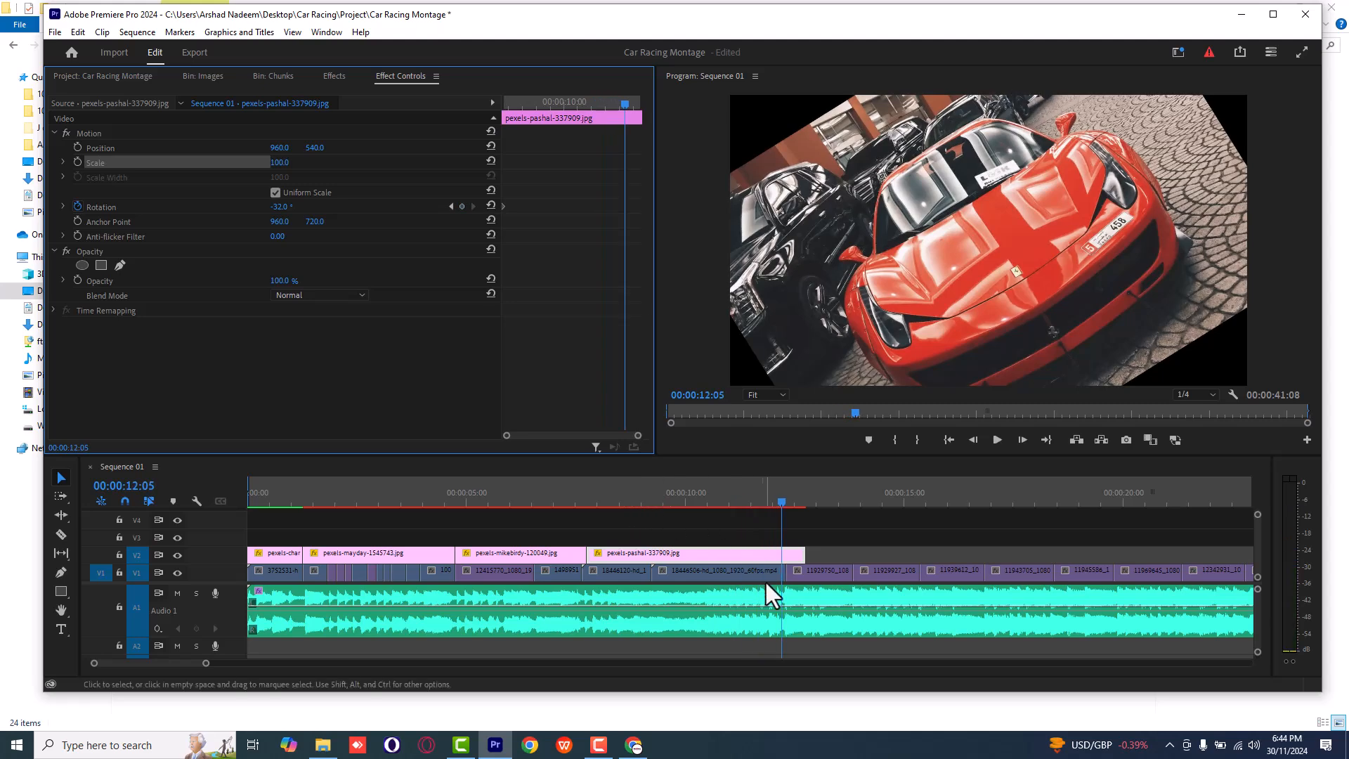
pyautogui.moveTo(813, 554); pyautogui.dragTo(808, 554)
pyautogui.moveTo(278, 207); pyautogui.dragTo(314, 207)
pyautogui.moveTo(624, 102); pyautogui.dragTo(459, 106)
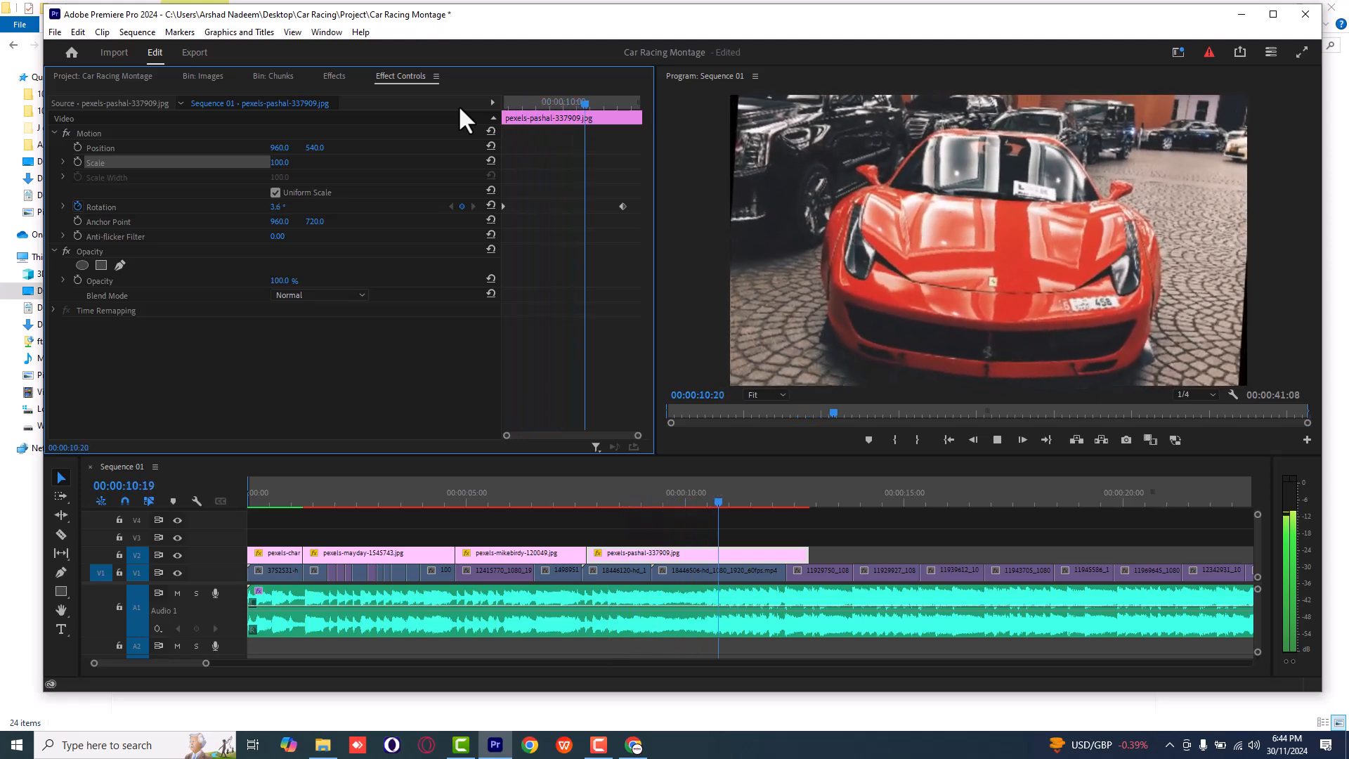
pyautogui.press('space')
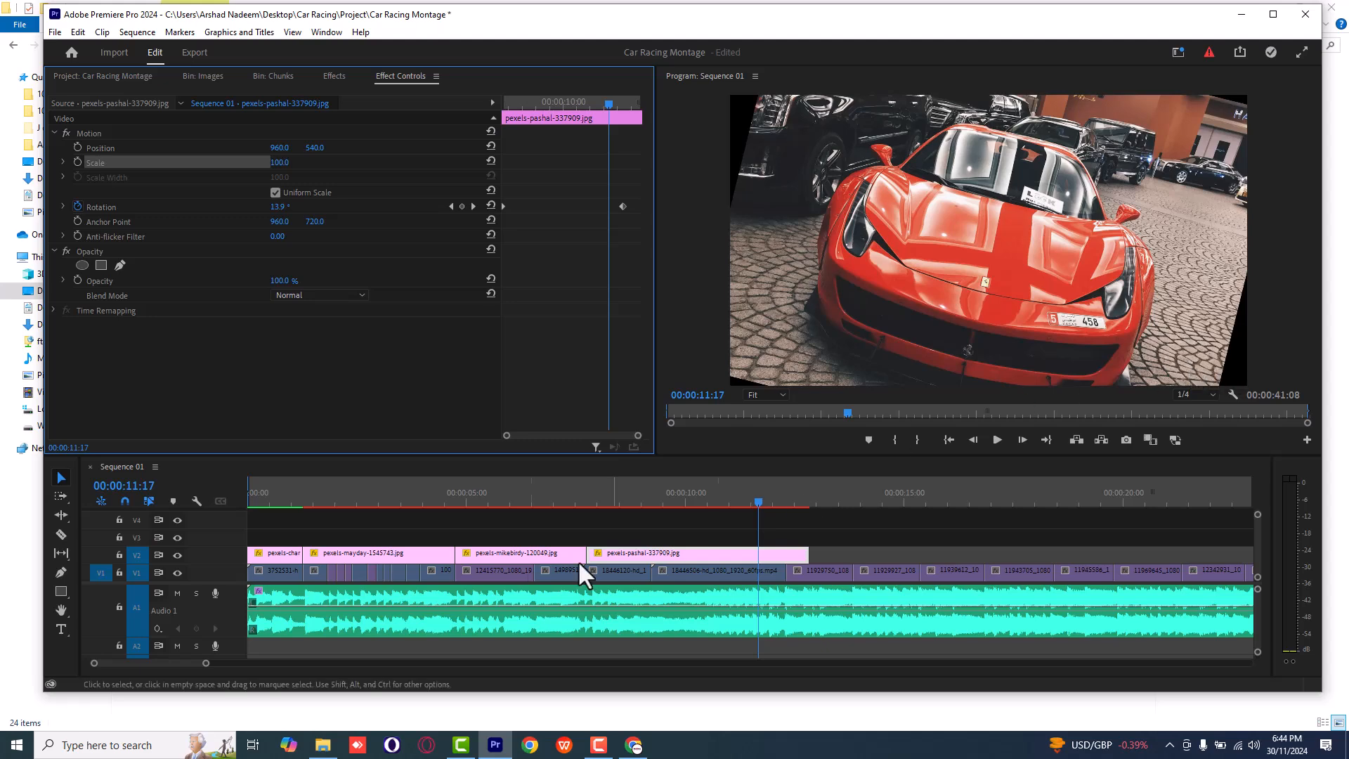
# Move the rotating photo up to V3 and place a copy directly beneath it on V2, starting at 00:00:07:19.
pyautogui.moveTo(621, 555); pyautogui.dragTo(625, 537)
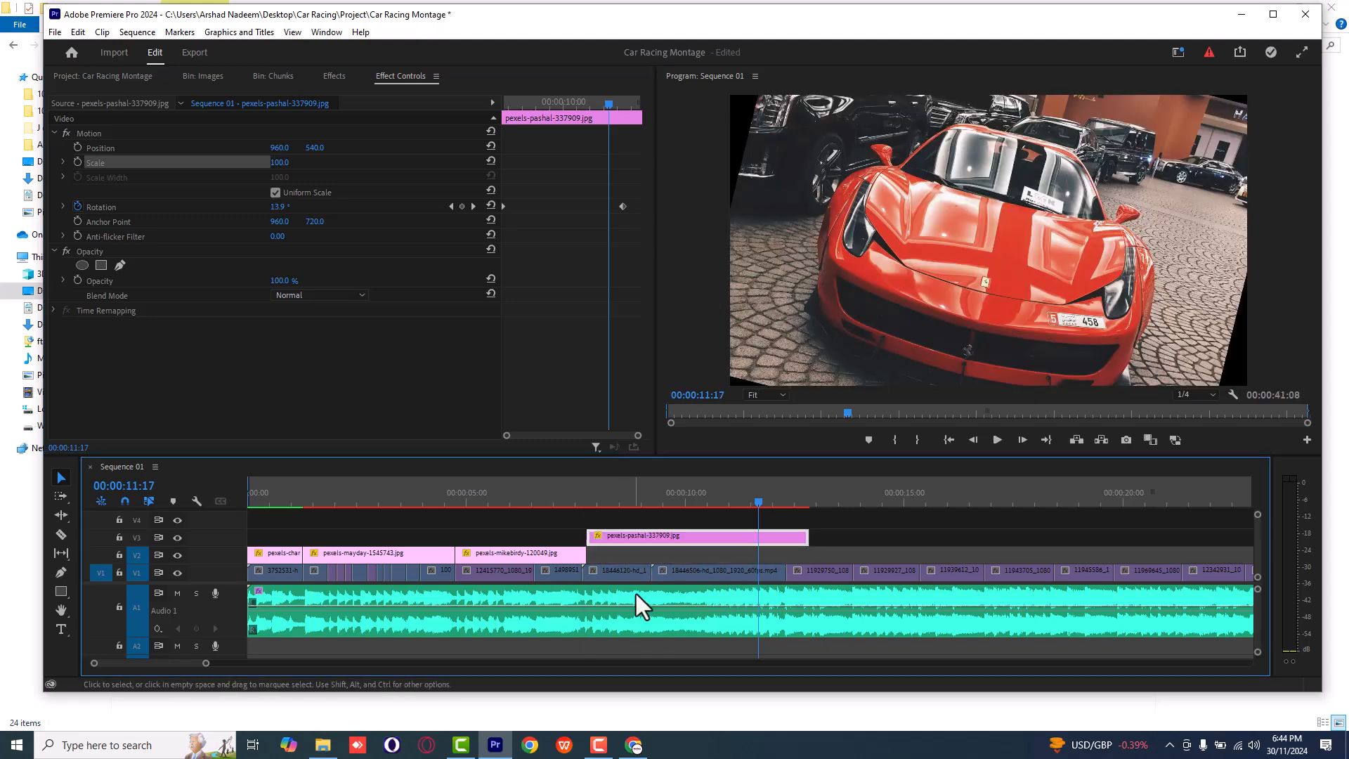
pyautogui.click(630, 524)
pyautogui.click(638, 536)
pyautogui.click(814, 493)
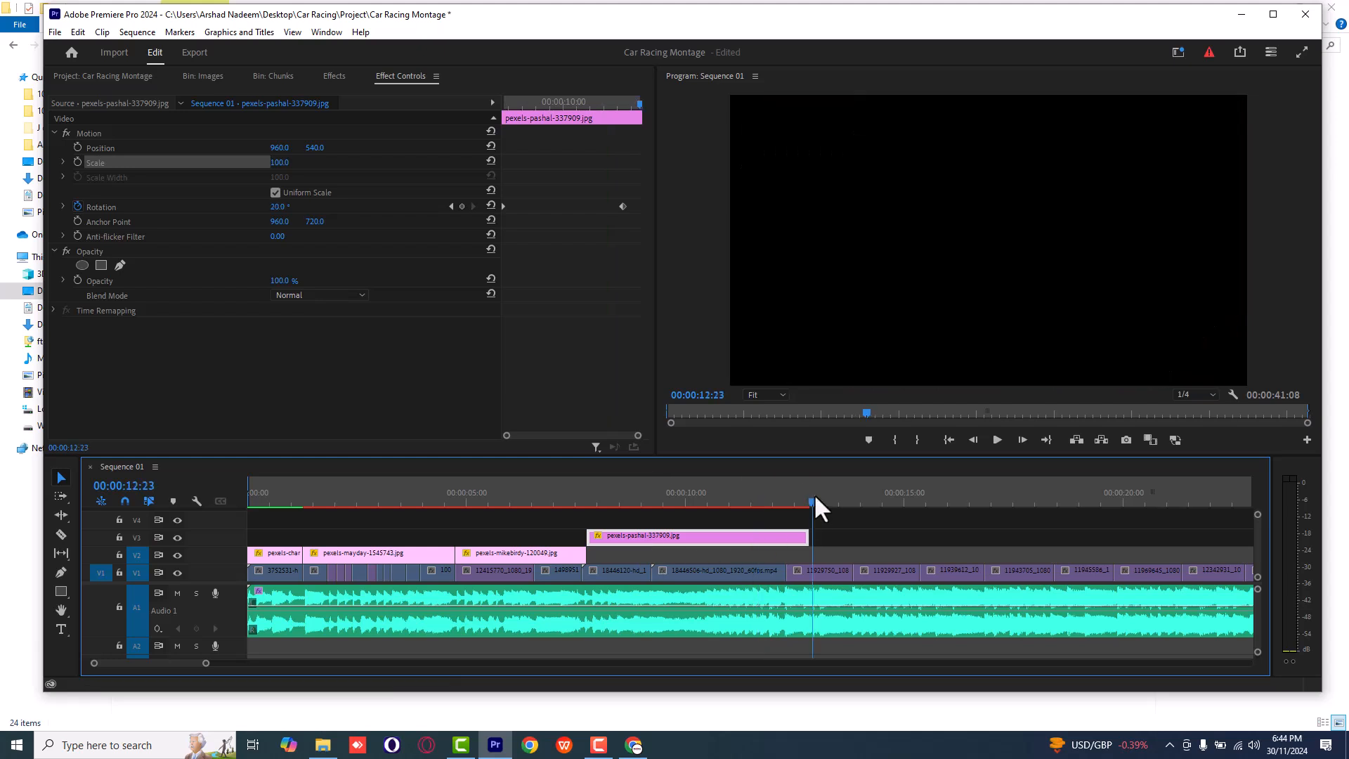
pyautogui.hotkey('ctrl', 'v')
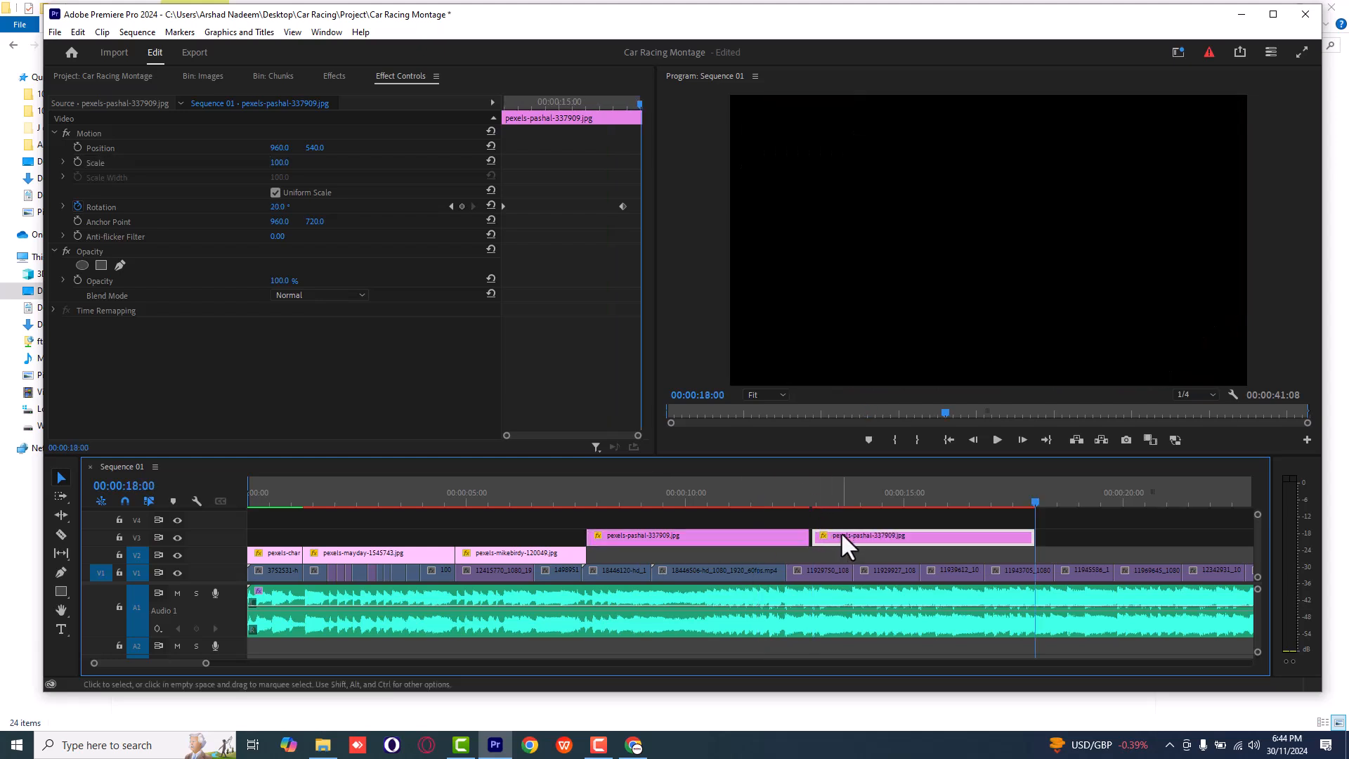
pyautogui.moveTo(842, 537); pyautogui.dragTo(622, 558)
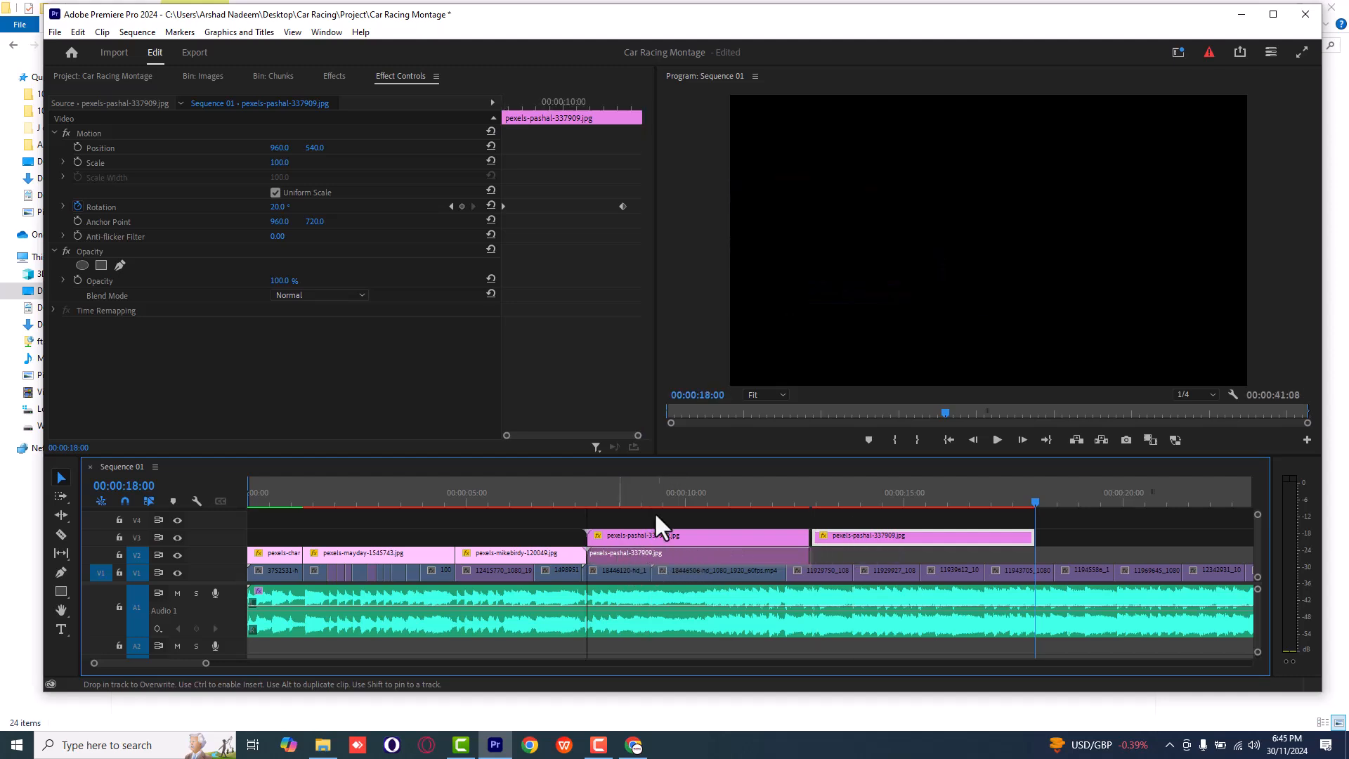
# Set the V2 copy's Rotation to 0° with the playhead at 00:00:09:09 and delete its Rotation keyframes.
pyautogui.click(658, 490)
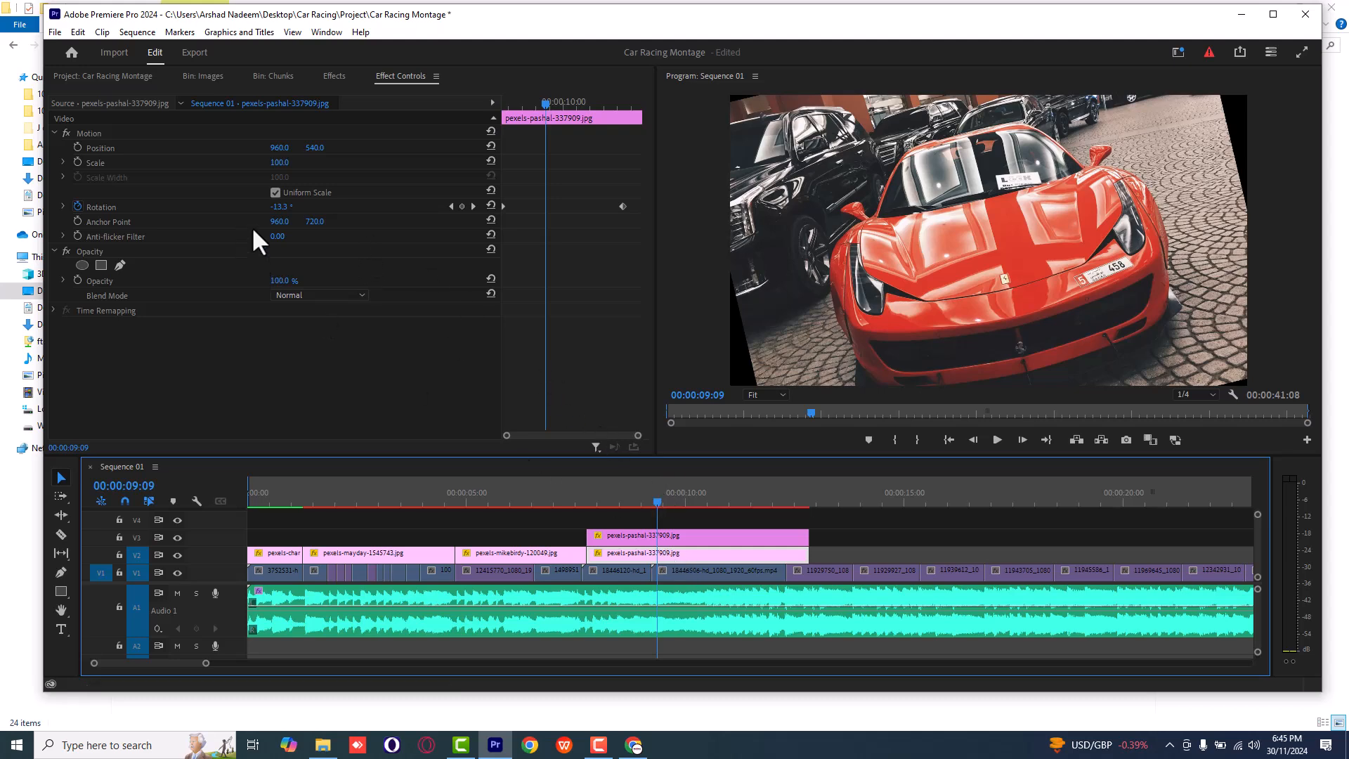
pyautogui.write('0')
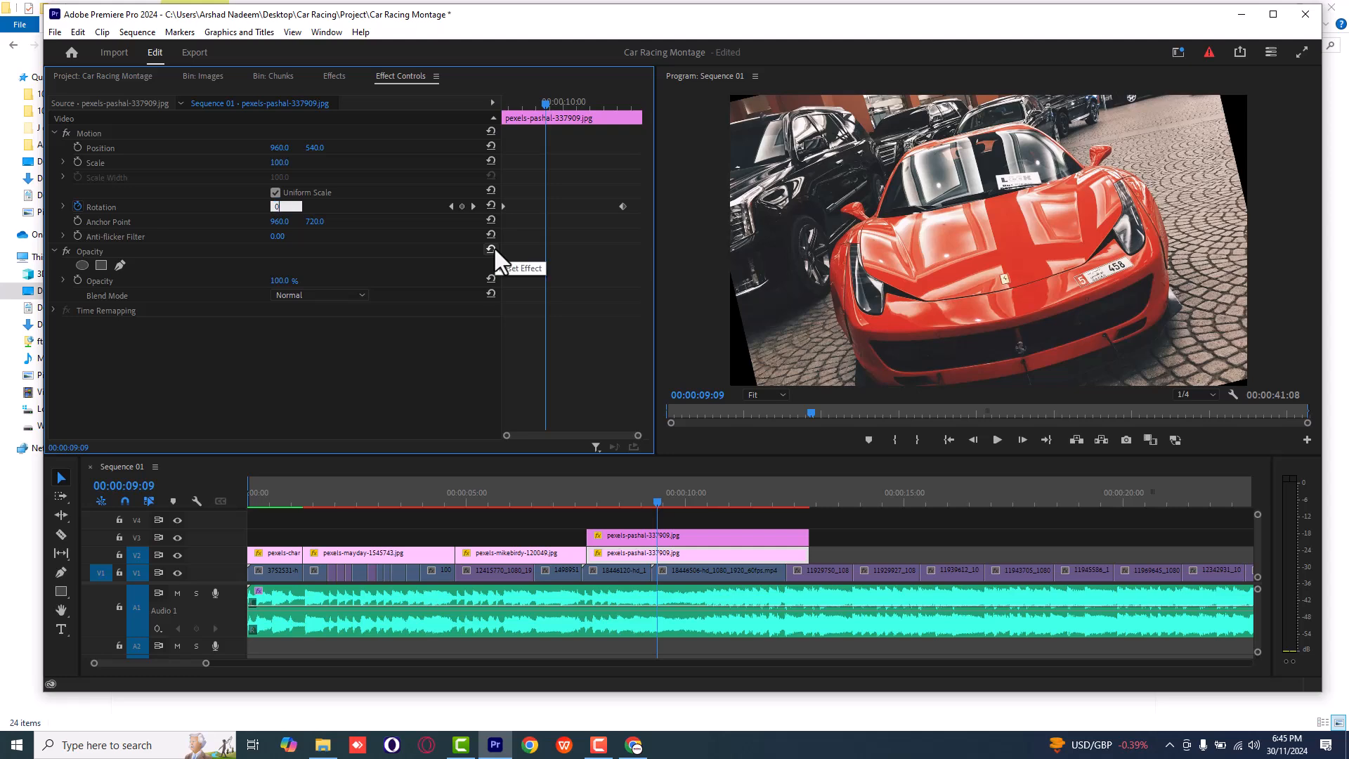
pyautogui.press('Return')
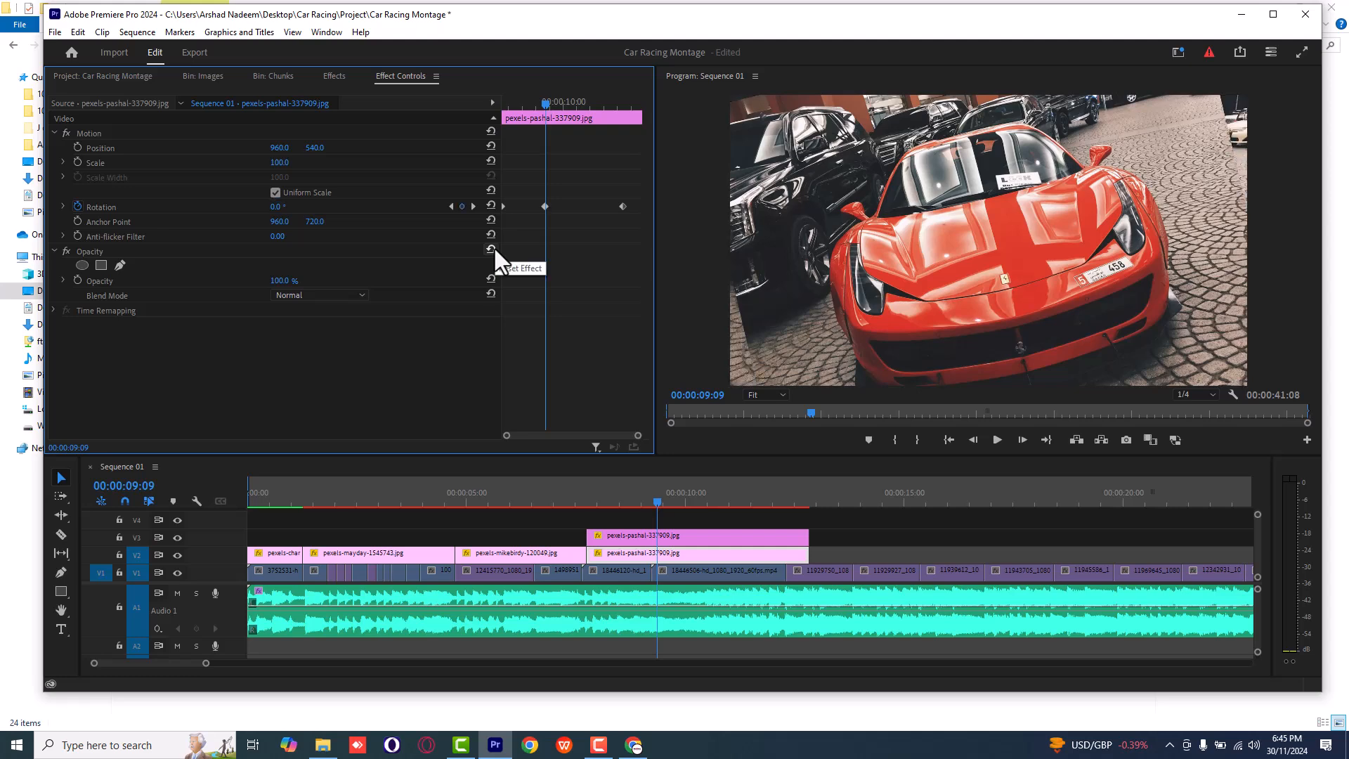
pyautogui.click(78, 205)
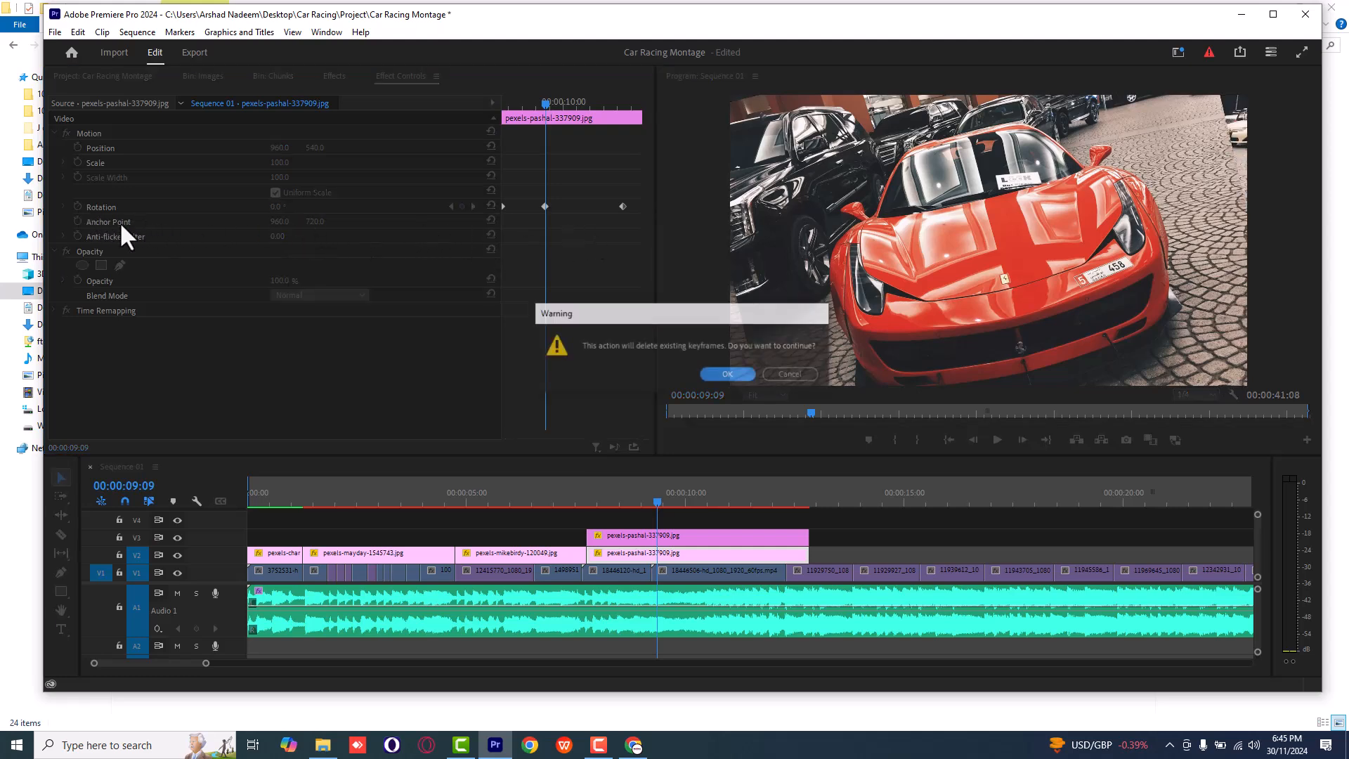
pyautogui.click(724, 375)
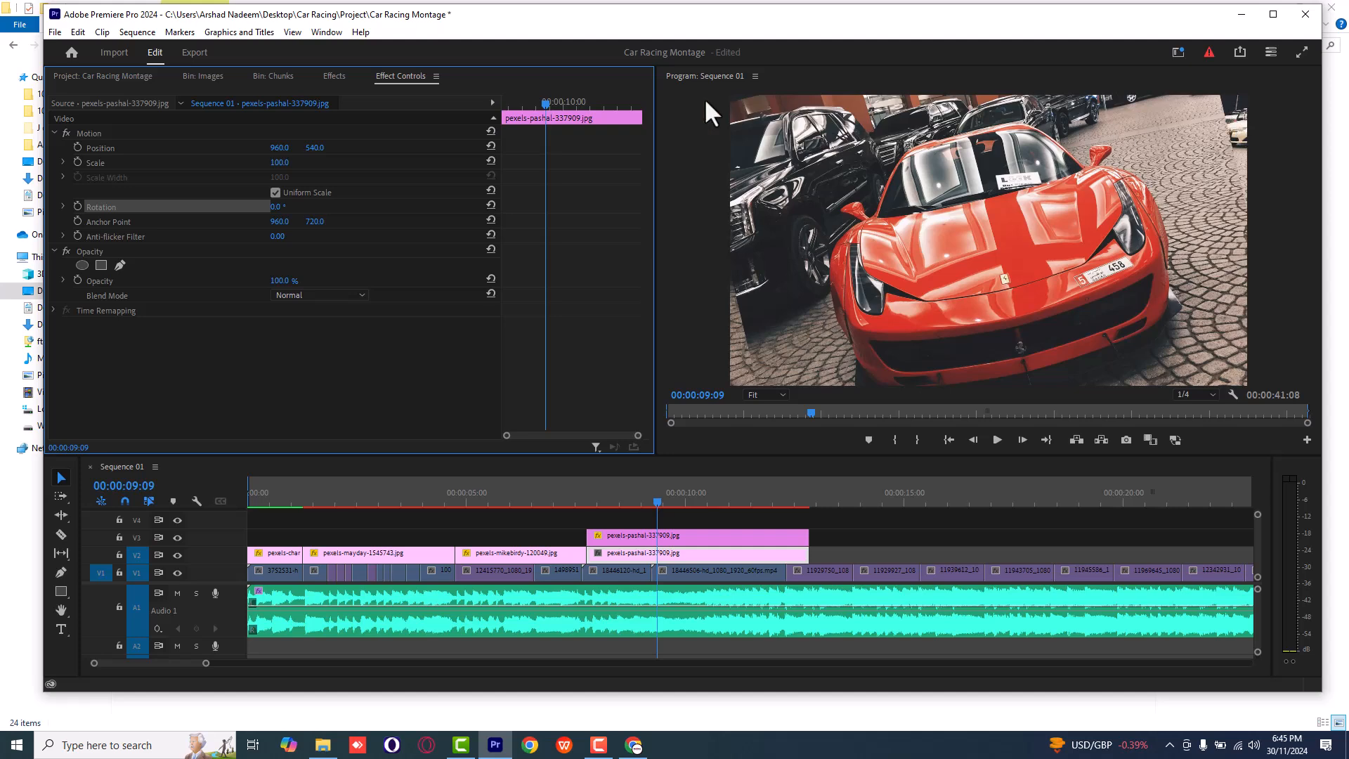
# Enlarge the V2 copy's Scale to 117 and play back the layered photos from 00:00:07:10.
pyautogui.click(659, 554)
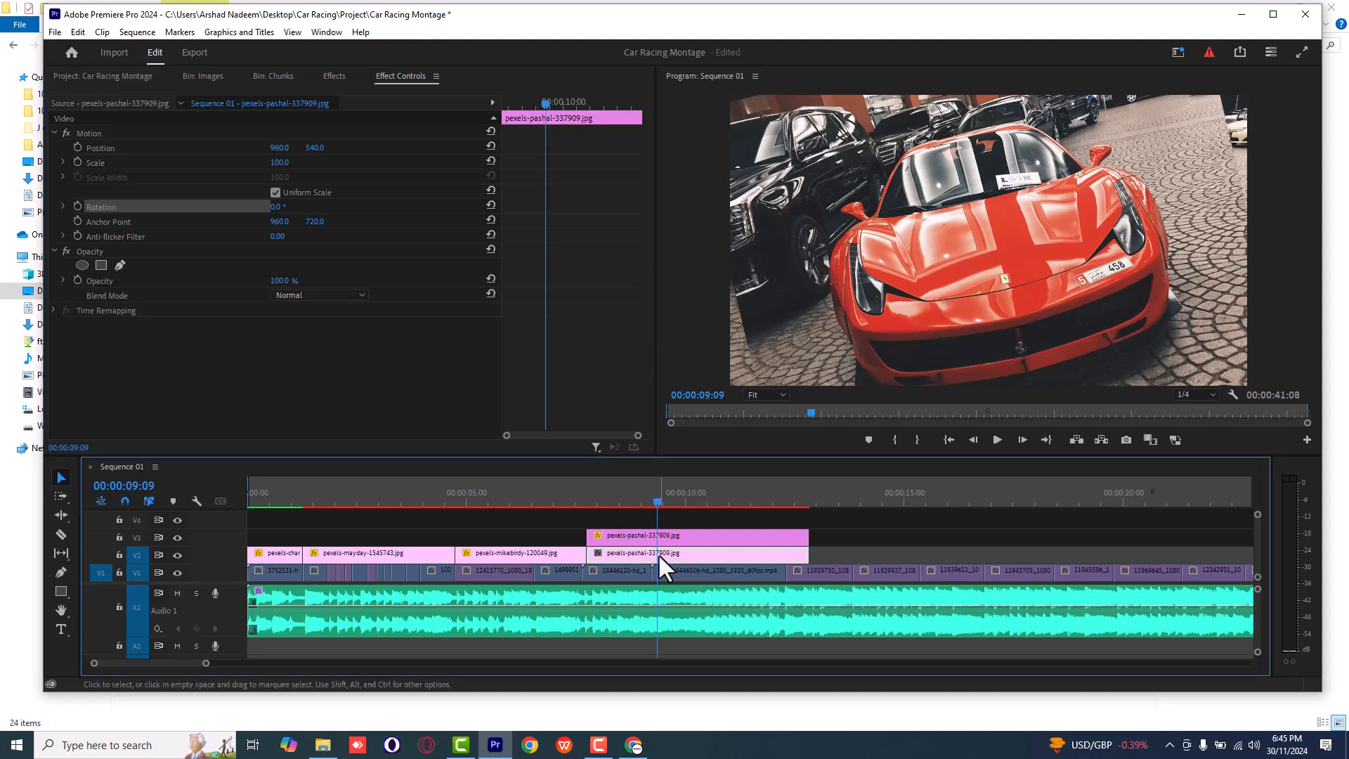
pyautogui.moveTo(289, 171); pyautogui.dragTo(301, 171)
pyautogui.click(570, 498)
pyautogui.click(902, 570)
pyautogui.click(885, 544)
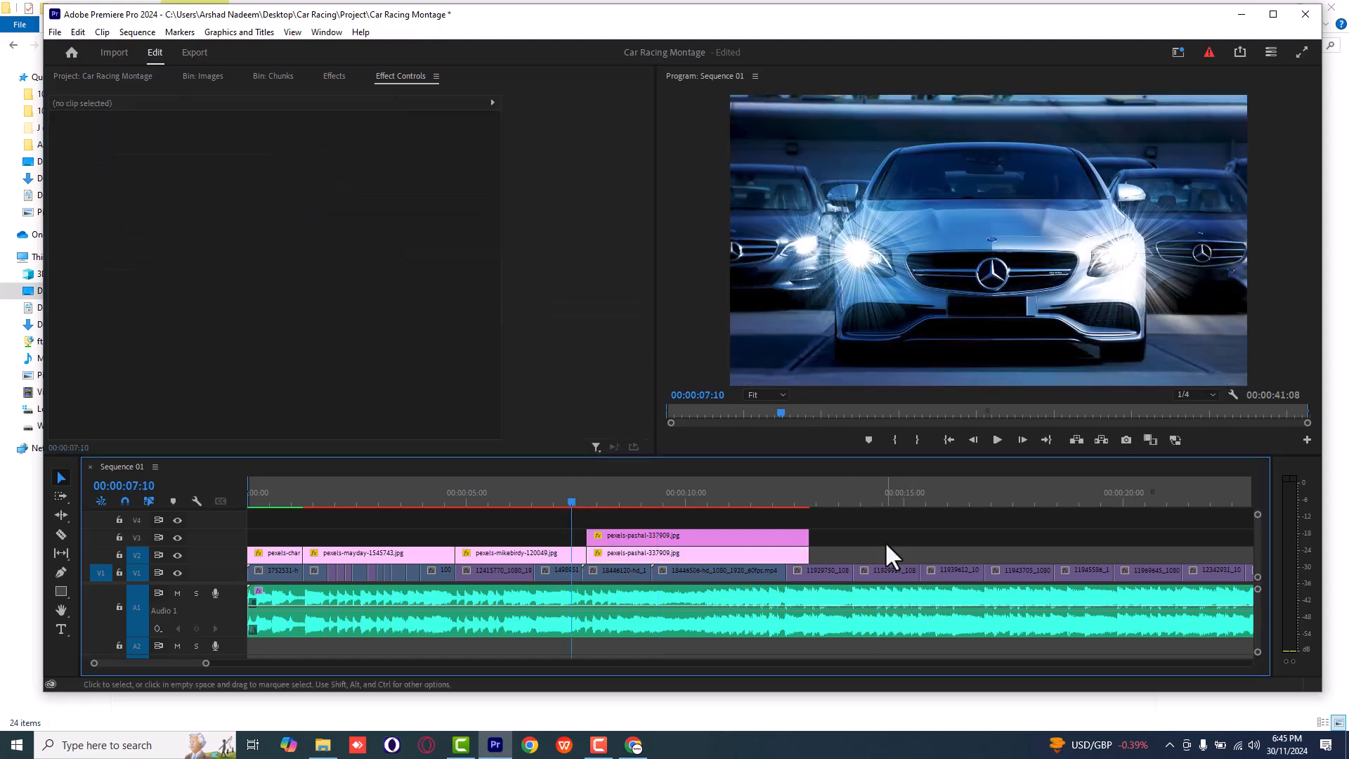
pyautogui.press('space')
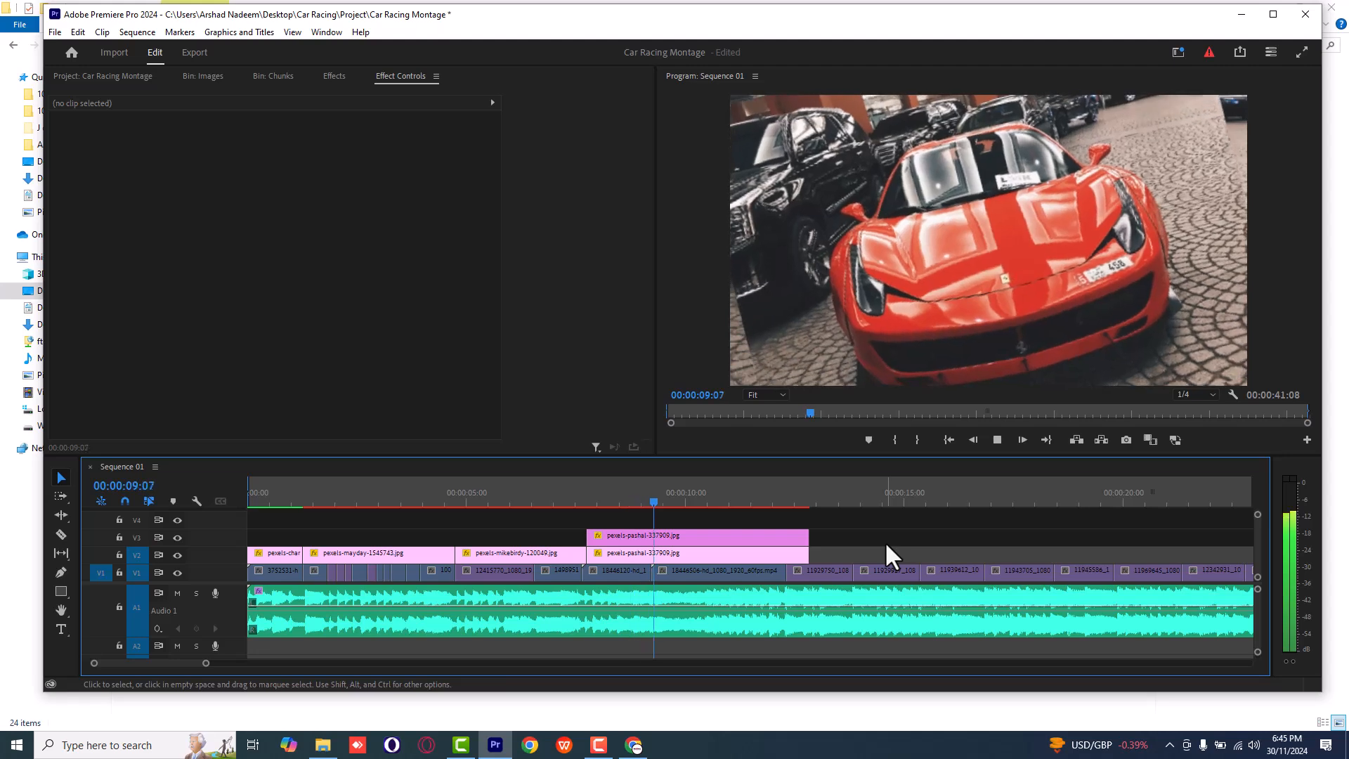
pyautogui.press('space')
# Inspect the layered photos at 00:00:08:15 and lower the V2 copy's Opacity to 31%.
pyautogui.click(624, 500)
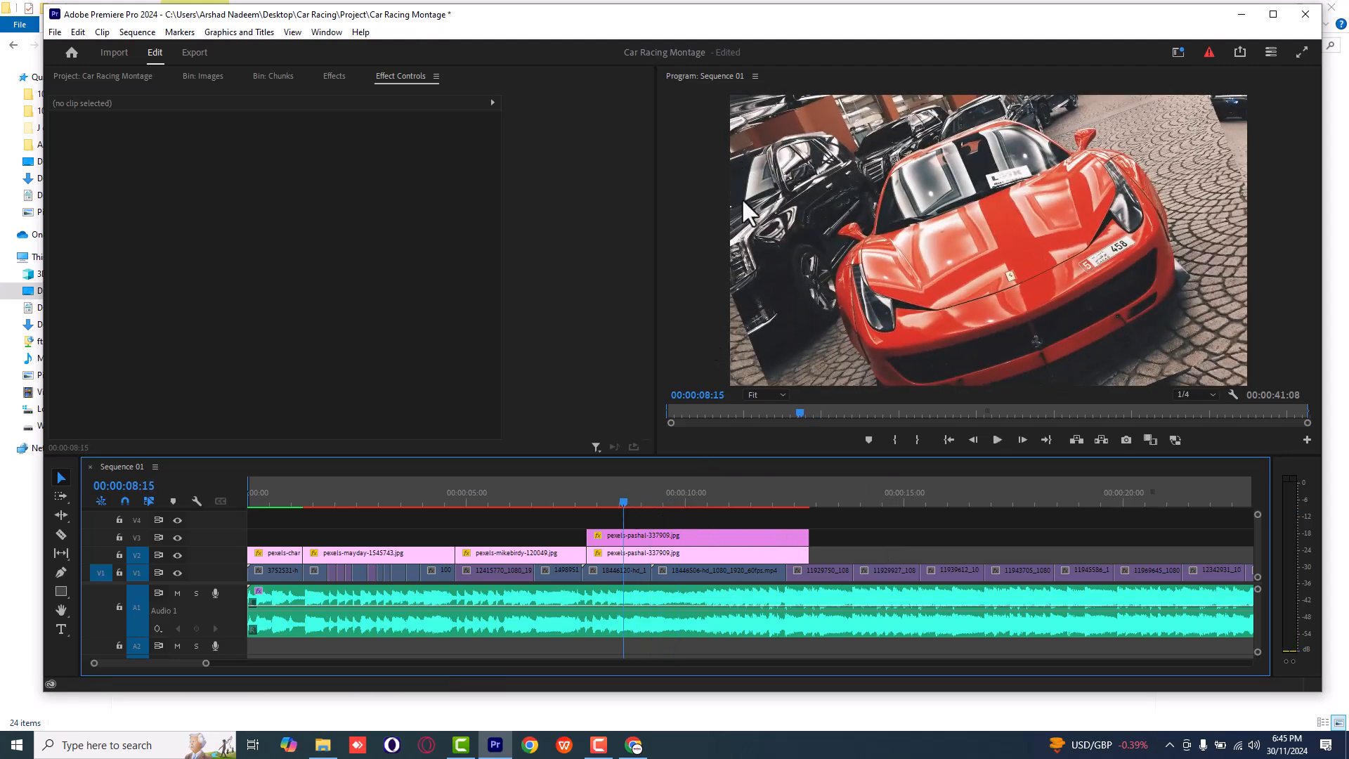
pyautogui.click(733, 355)
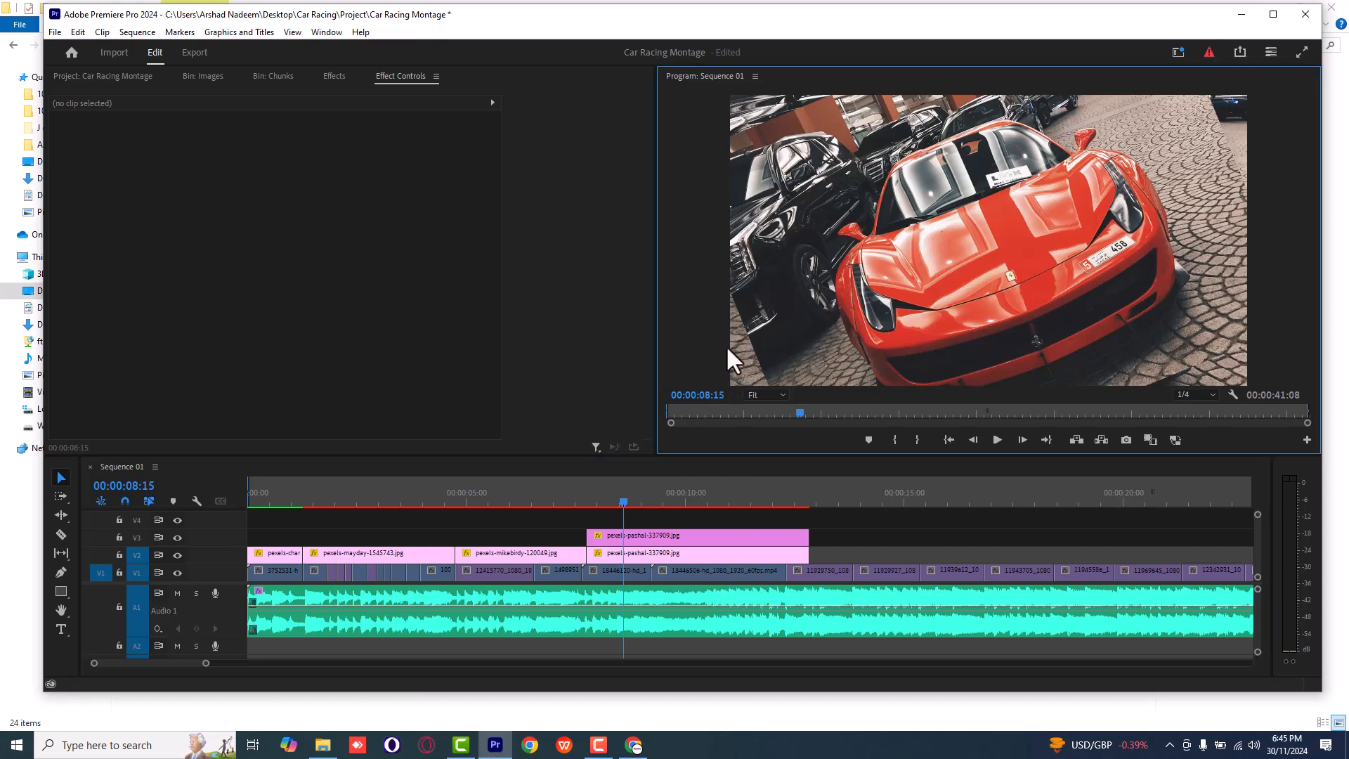
pyautogui.click(668, 551)
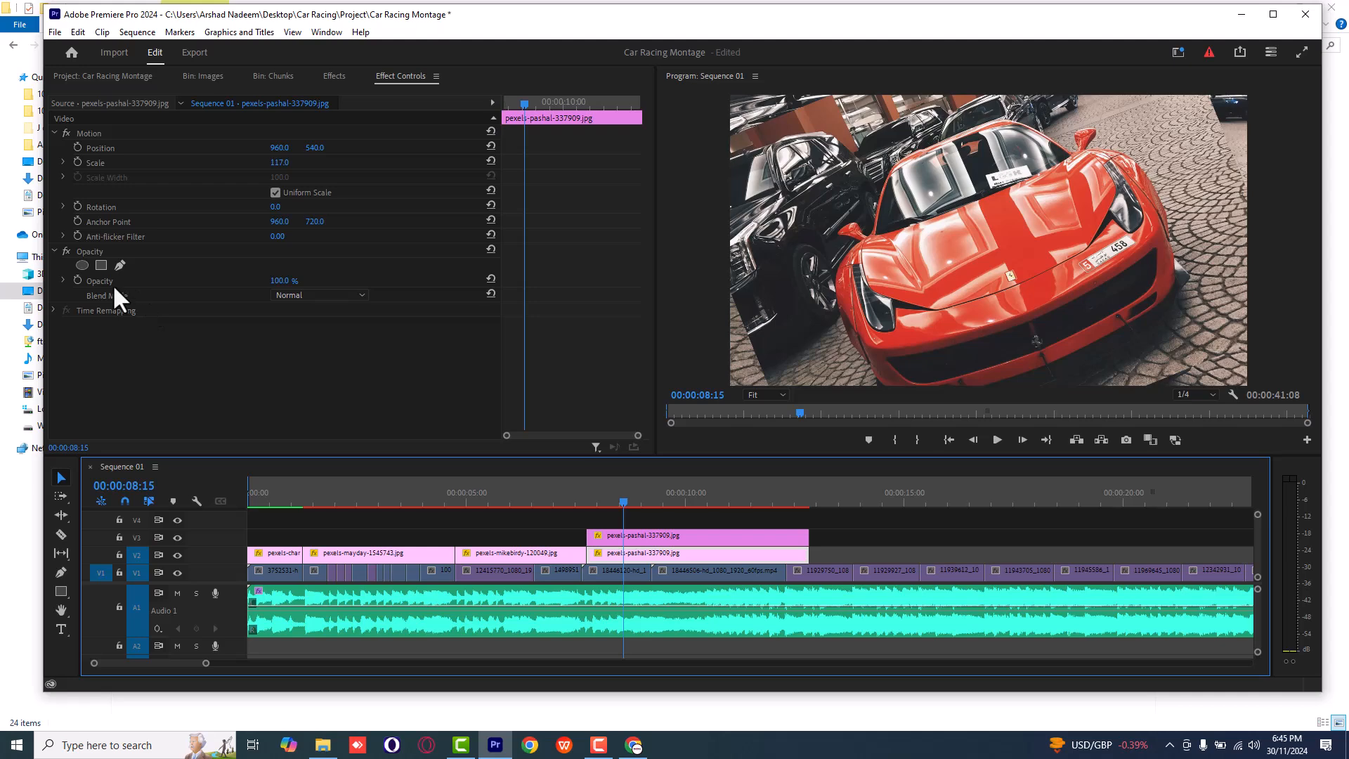
pyautogui.moveTo(280, 281); pyautogui.dragTo(232, 281)
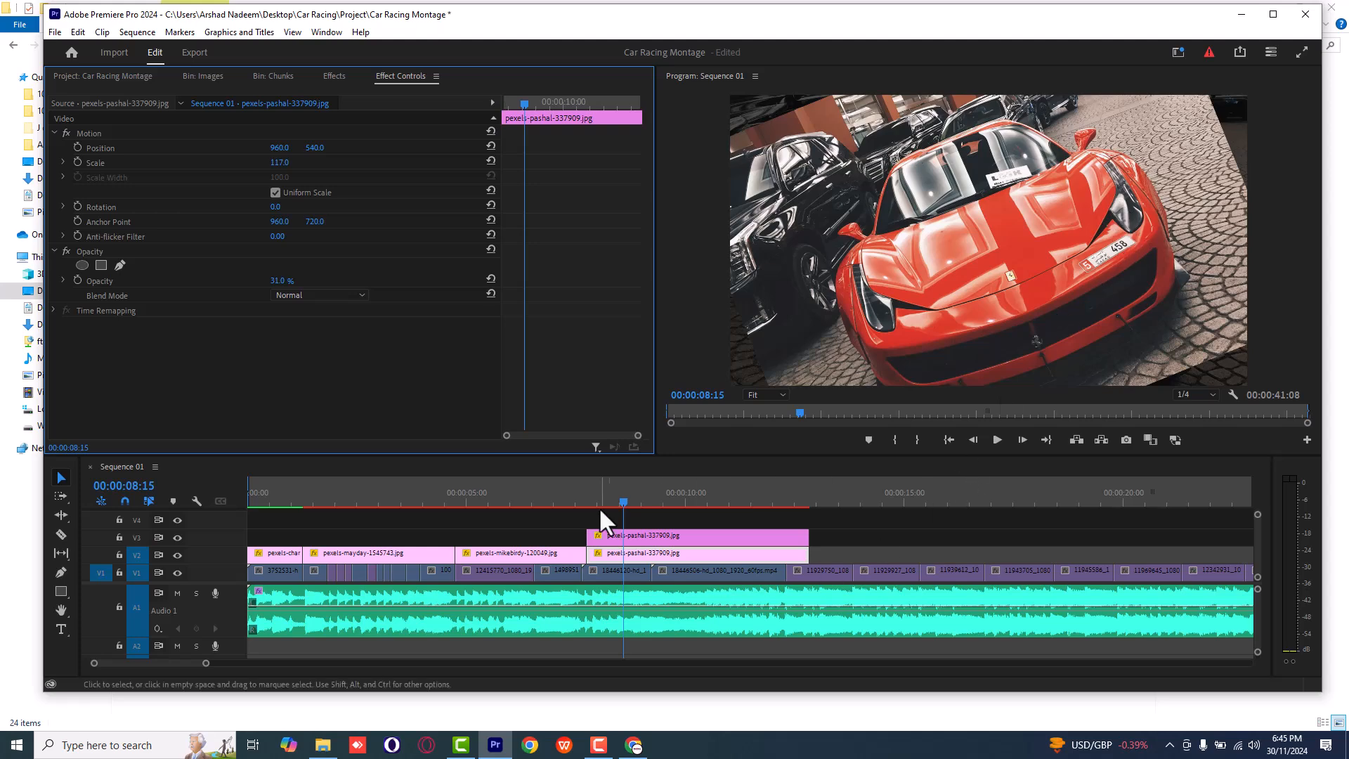
# Play back the rotating photo over its faded background copy, starting shortly before both clips begin.
pyautogui.click(556, 491)
pyautogui.press('space')
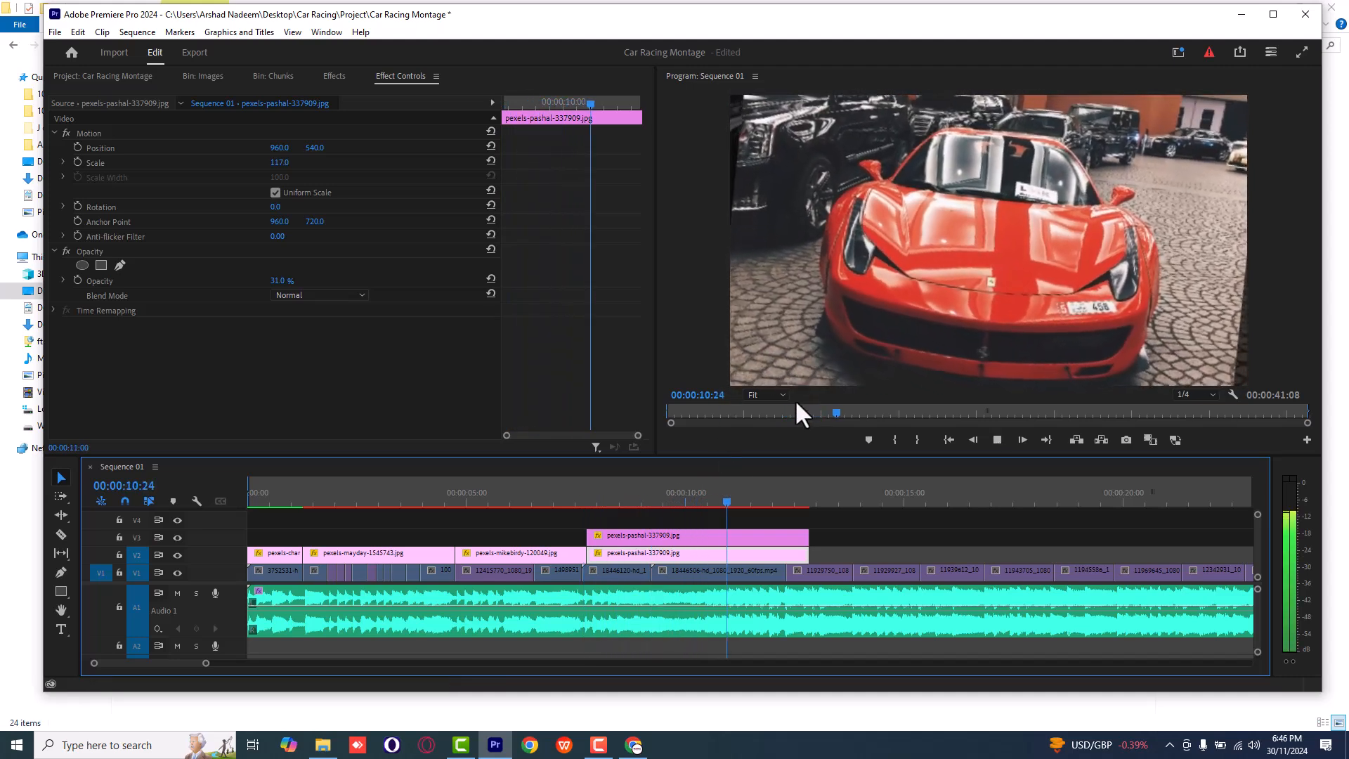
pyautogui.press('space')
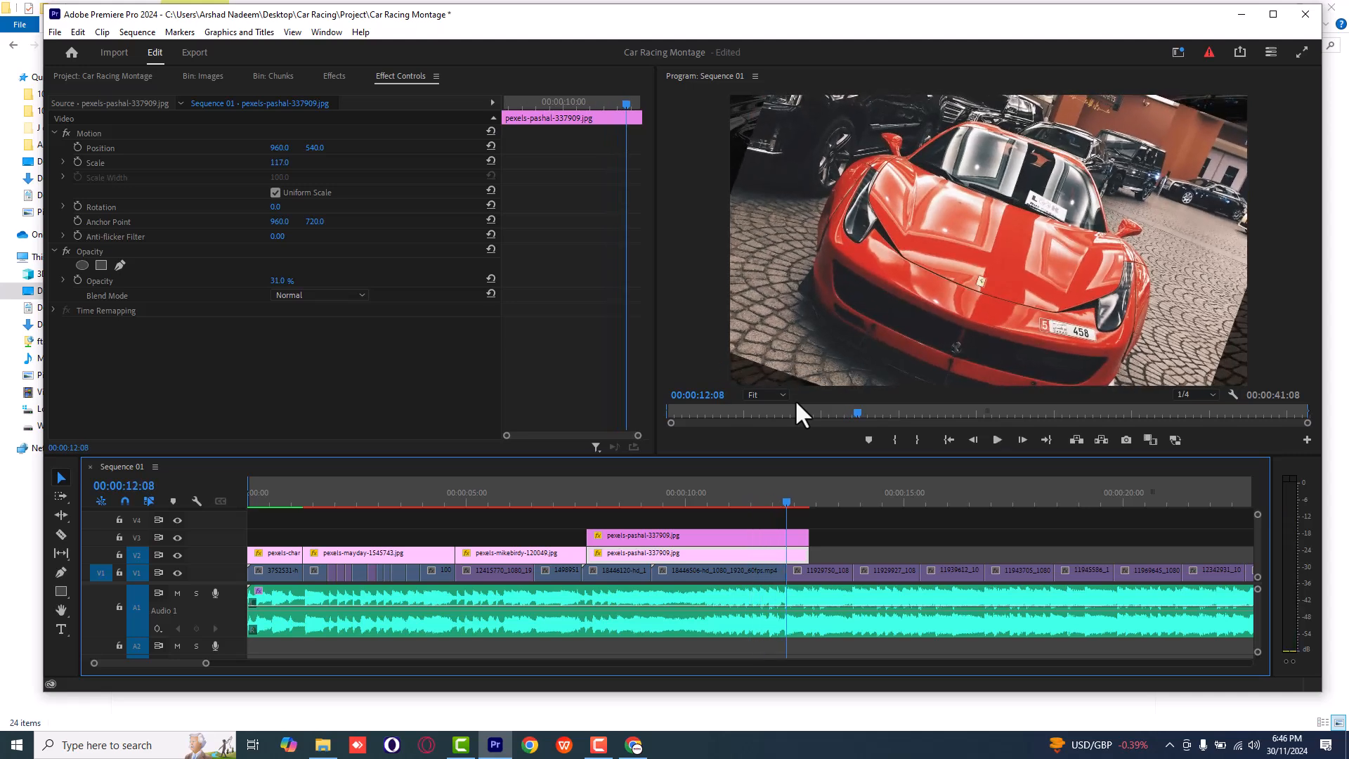